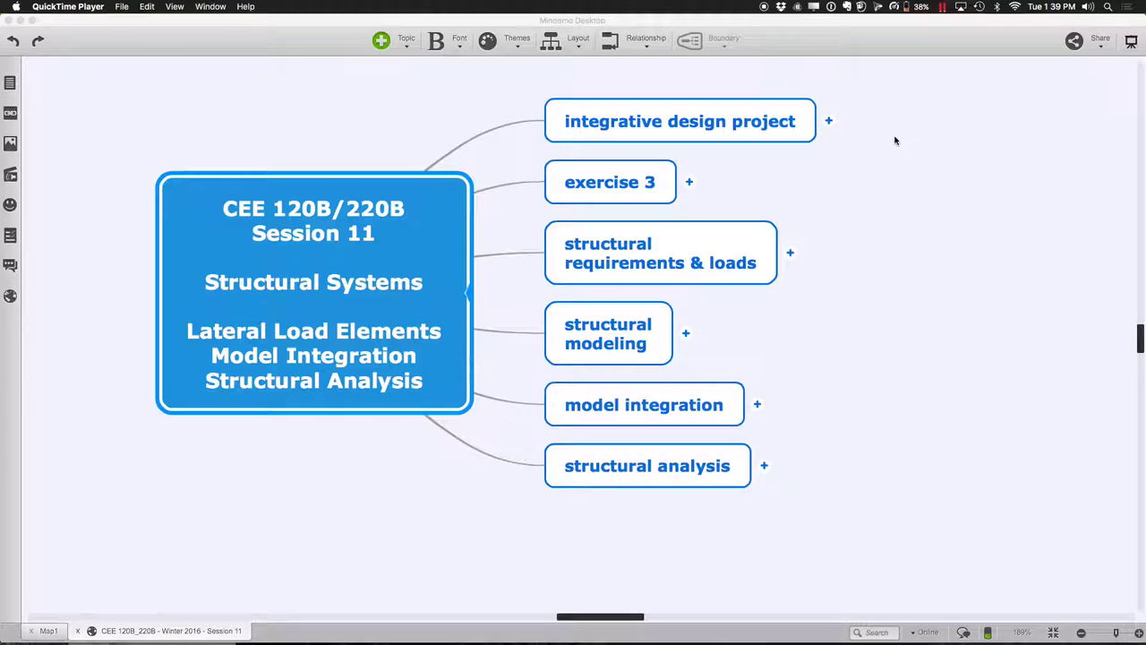
Review the check-ins in the integrative design project branch, collapse it, and expand the exercise 3 branch
{"action": "left_click", "coordinate": [829, 121]}
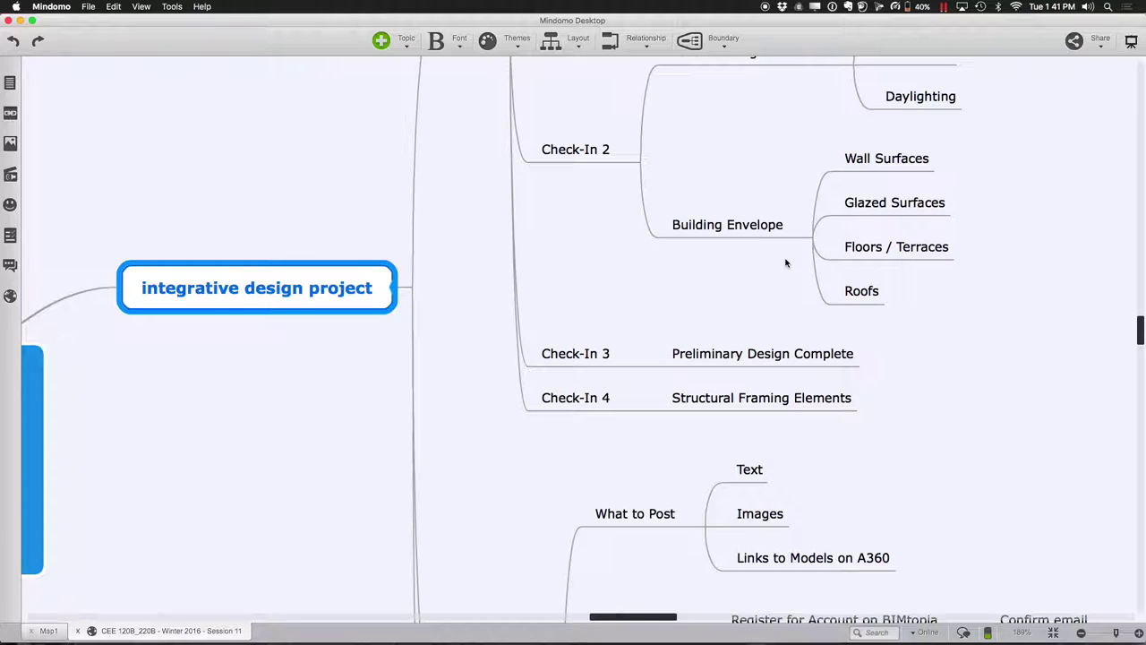
{"action": "scroll", "coordinate": [475, 334], "scroll_direction": "down", "scroll_amount": 1}
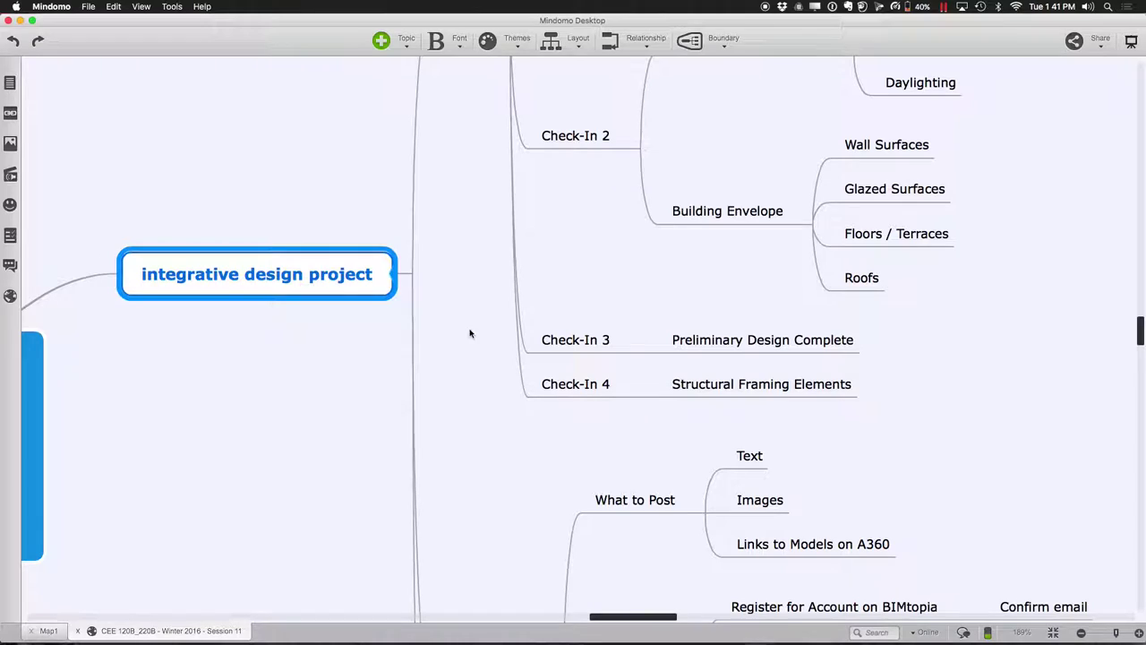
{"action": "left_click", "coordinate": [406, 276]}
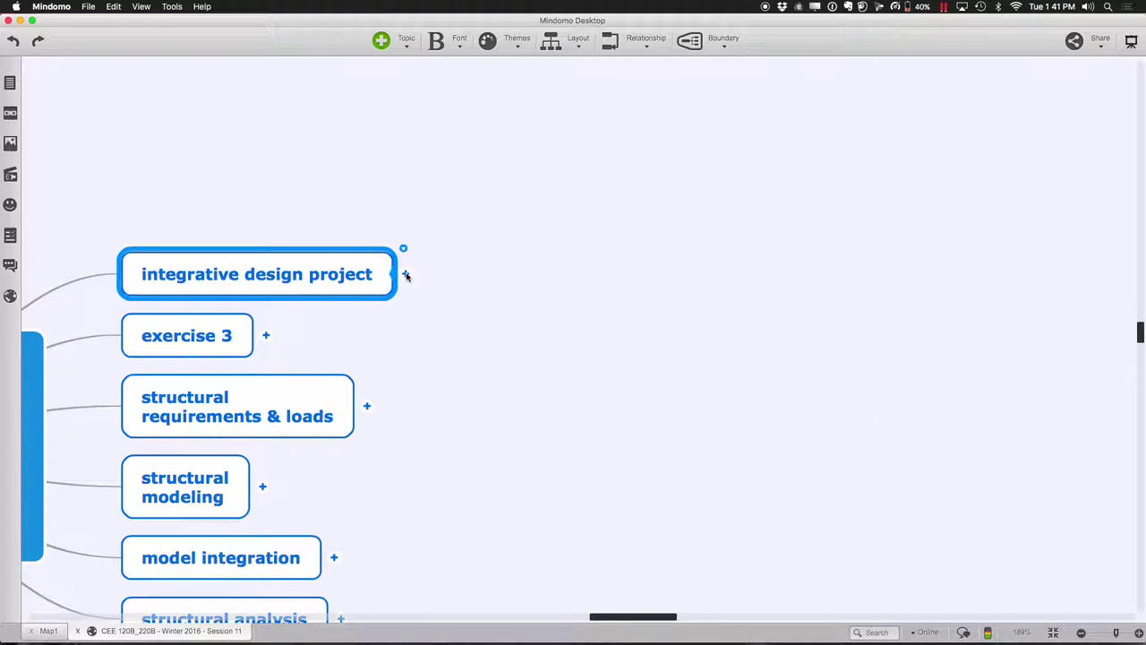
{"action": "left_click", "coordinate": [265, 335]}
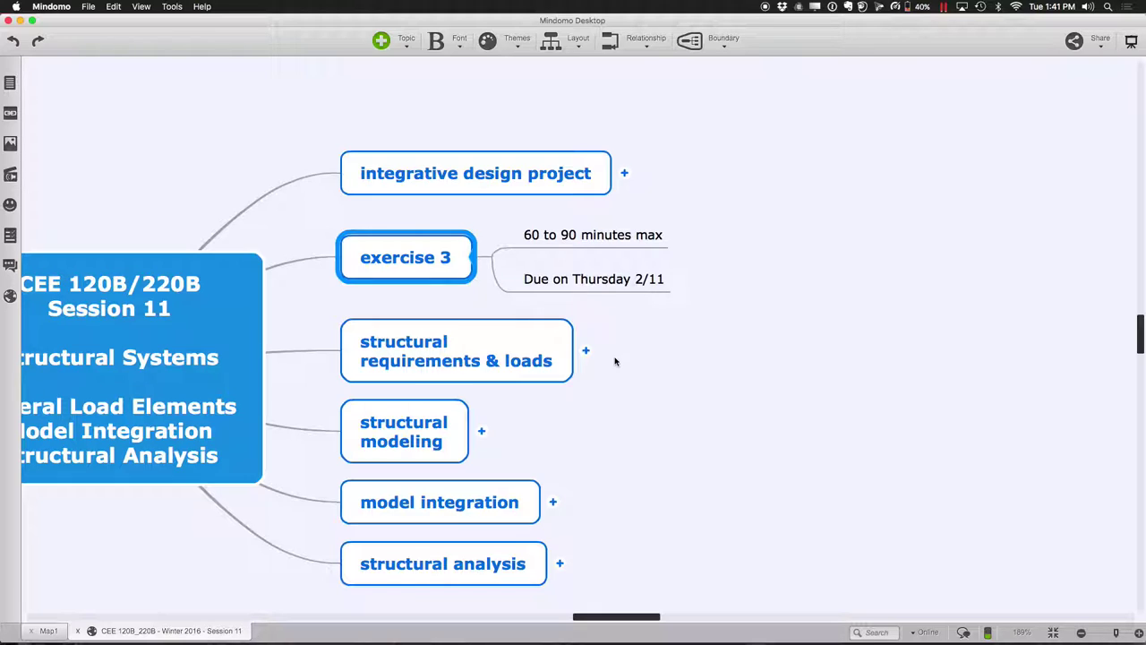
Expand the structural requirements & loads branch and its Lateral Loads topic
{"action": "left_click", "coordinate": [561, 327]}
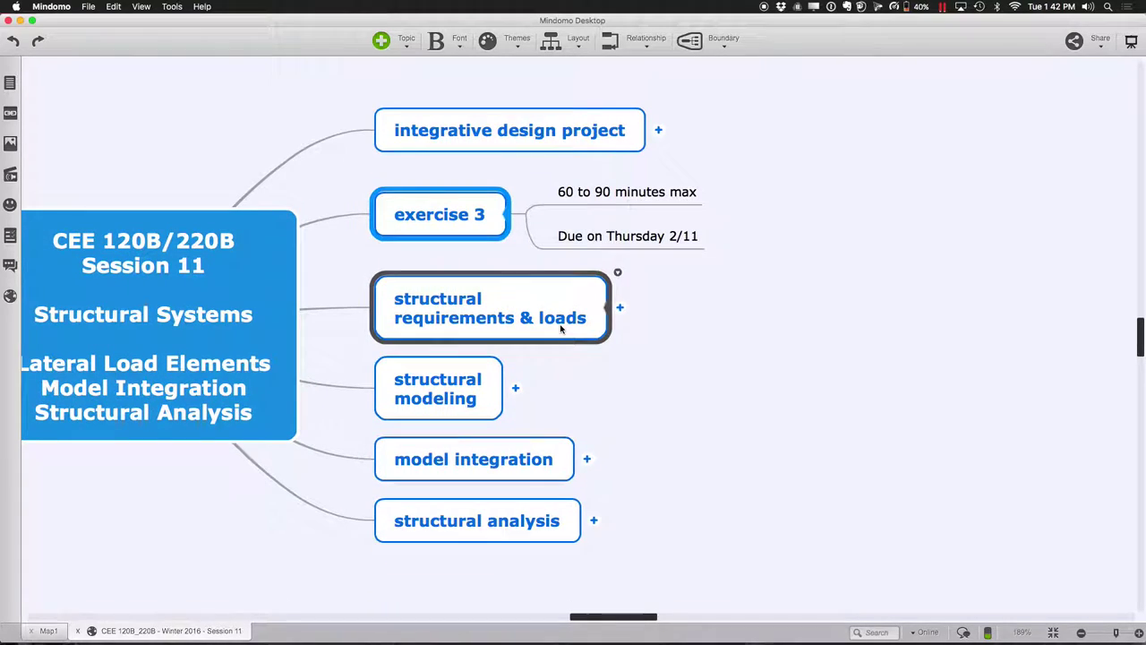
{"action": "key", "text": "Down"}
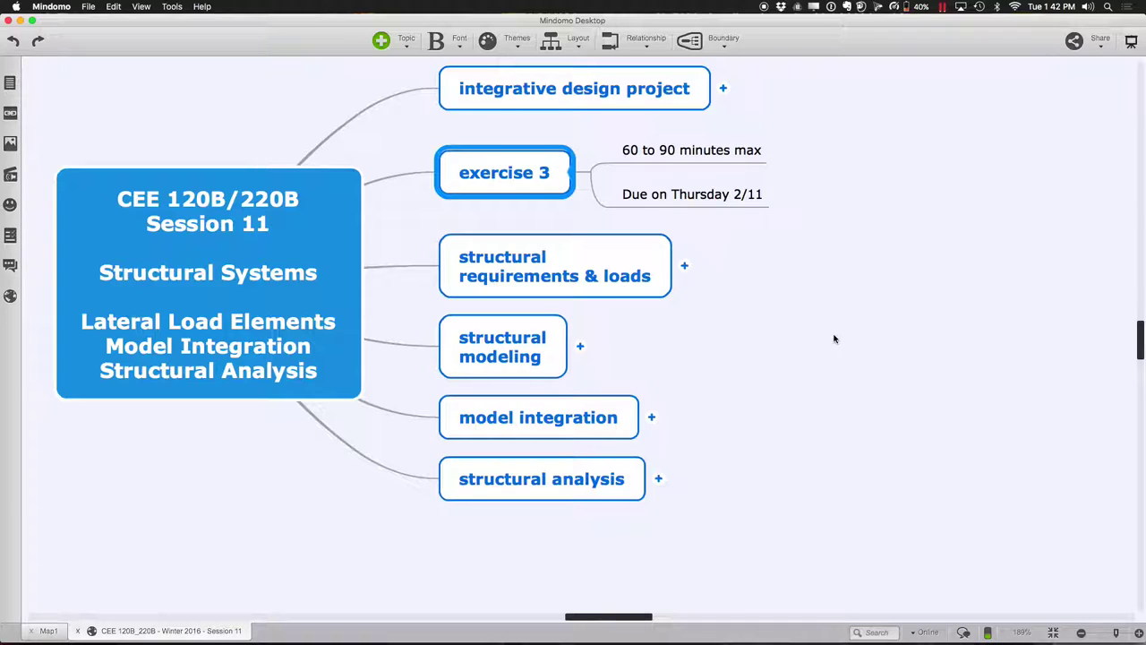
{"action": "left_click", "coordinate": [685, 265]}
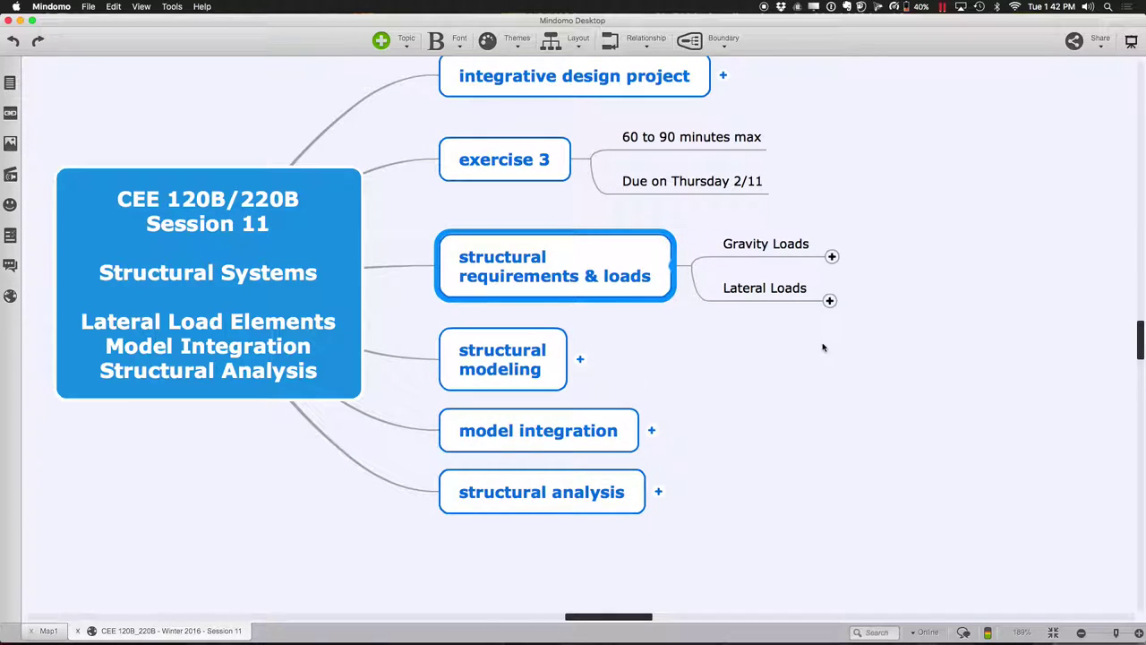
{"action": "left_click", "coordinate": [829, 302]}
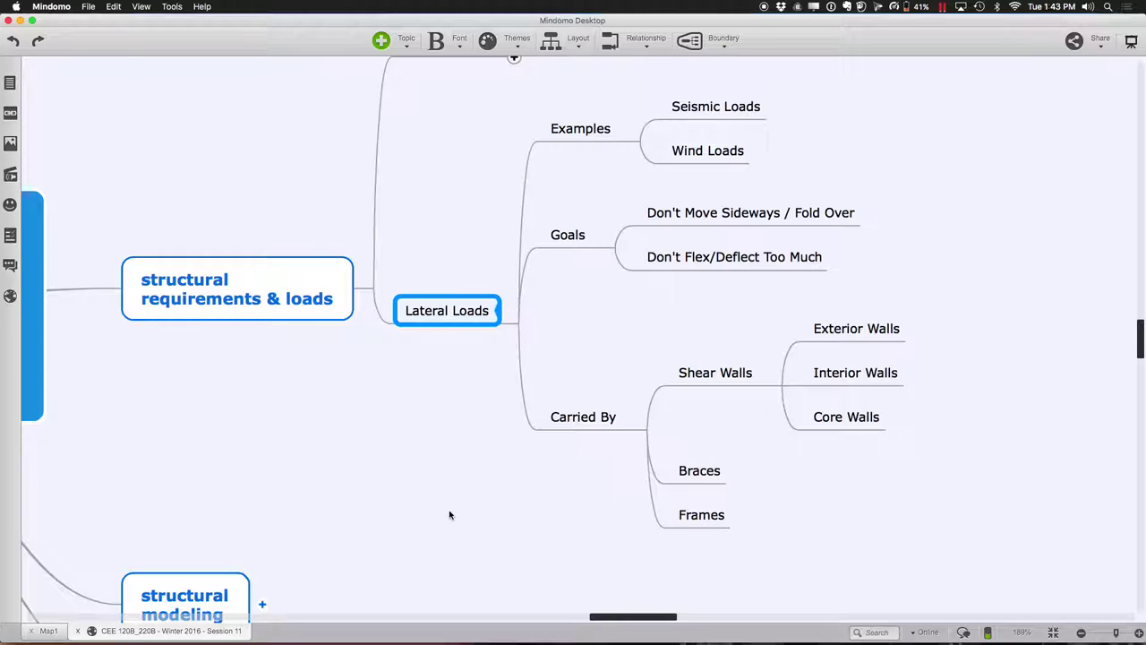
Switch to Revit running in the Windows 10 v2016 virtual machine
{"action": "key", "text": "ctrl+Right"}
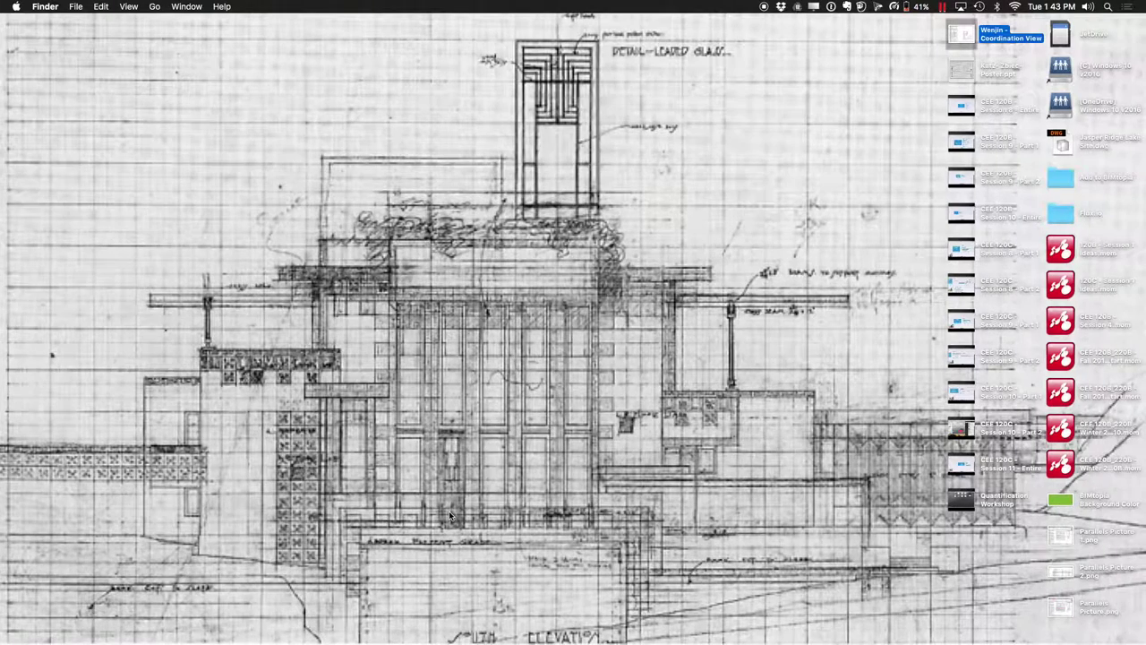
{"action": "key", "text": "ctrl+Left"}
{"action": "mouse_move", "coordinate": [409, 638]}
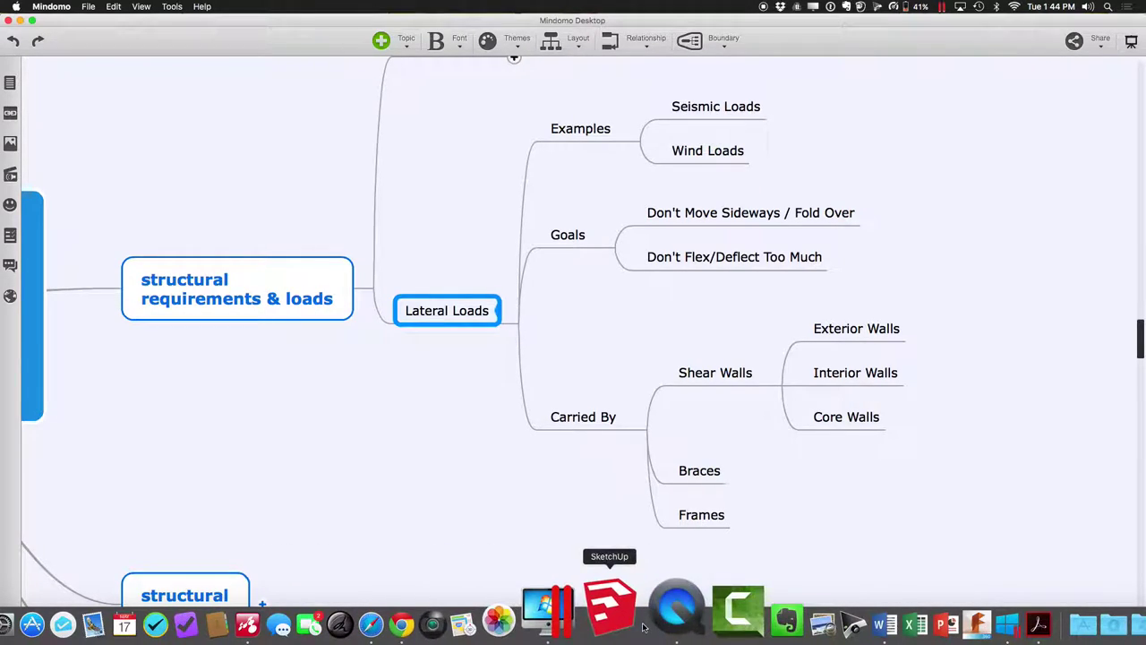
{"action": "left_click", "coordinate": [594, 616]}
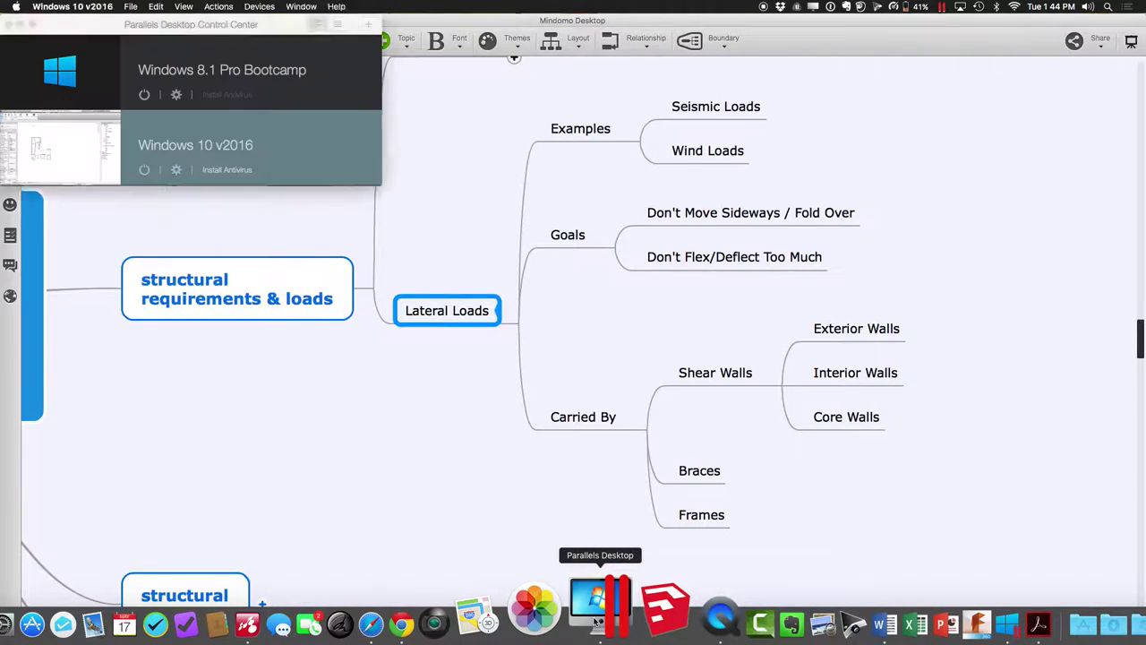
{"action": "left_click", "coordinate": [529, 362]}
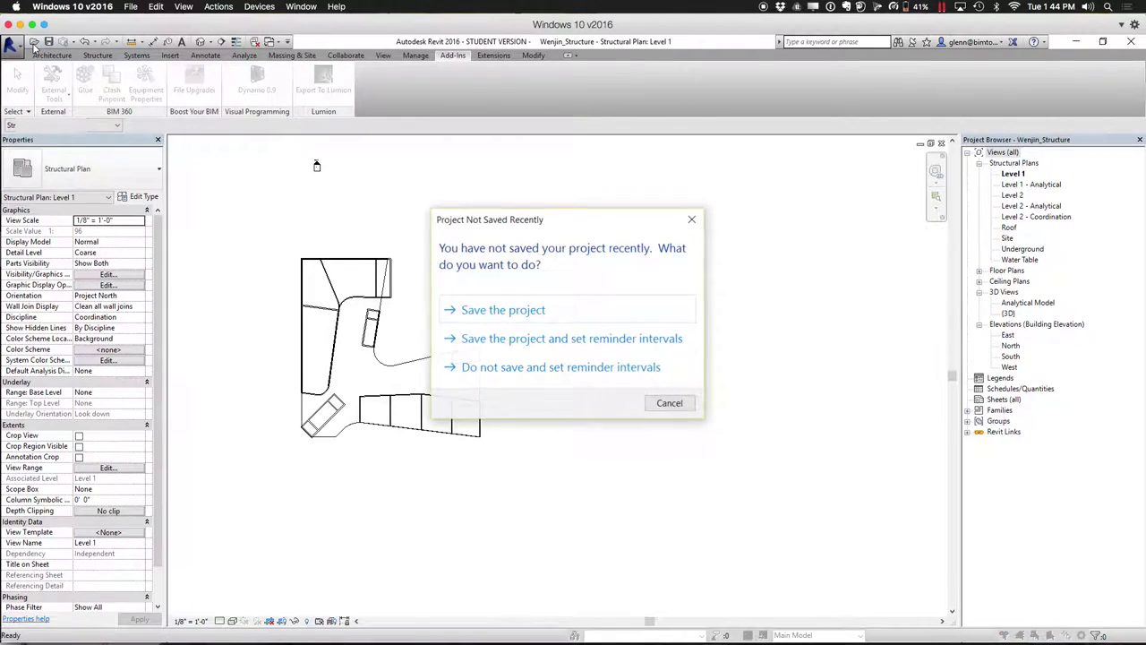
Cancel the save reminder and open "3B - Simple Building Shell - Steel Frame - First Floor Beam Systems" from Session 9's Struct Modeling Examples folder
{"action": "left_click", "coordinate": [693, 407]}
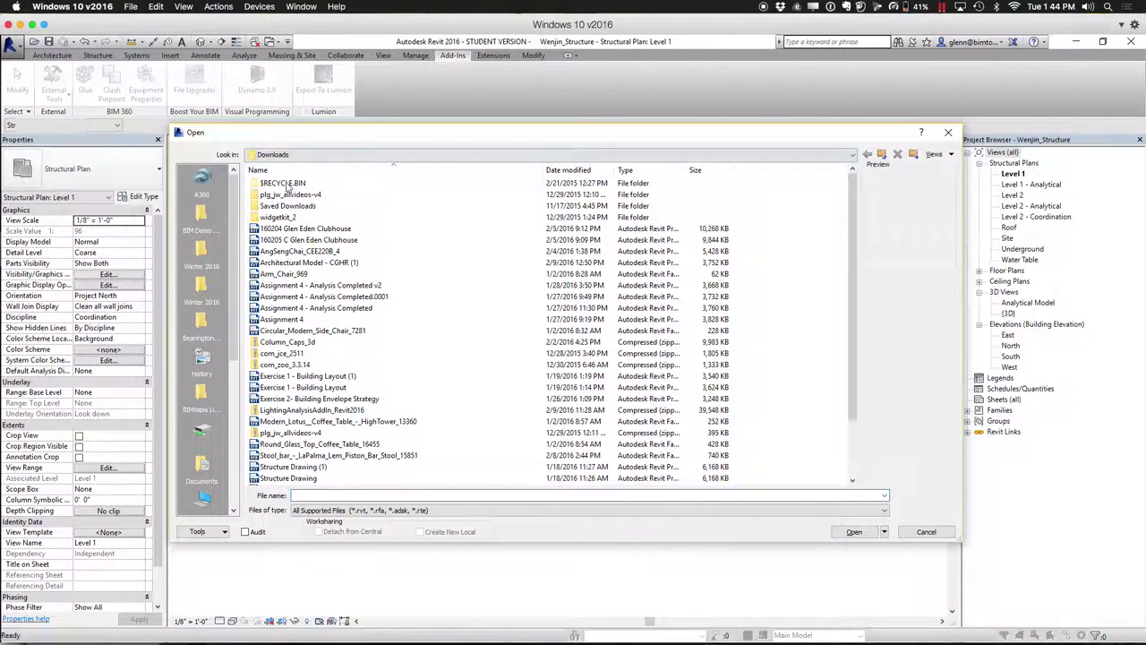
{"action": "left_click", "coordinate": [202, 287]}
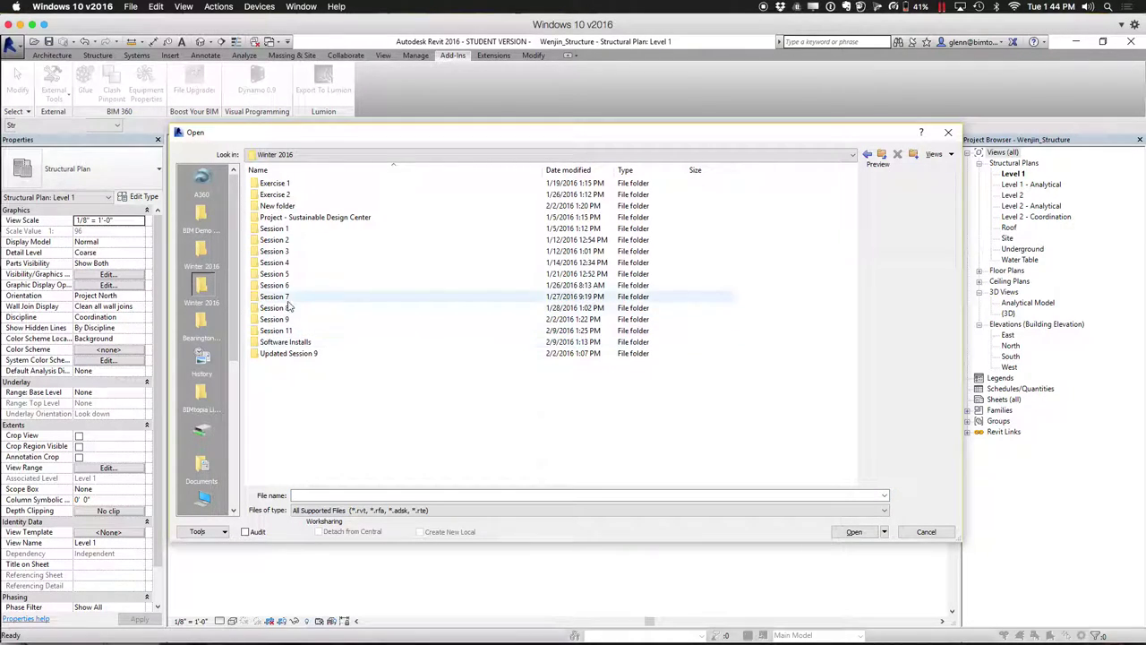
{"action": "double_click", "coordinate": [285, 320]}
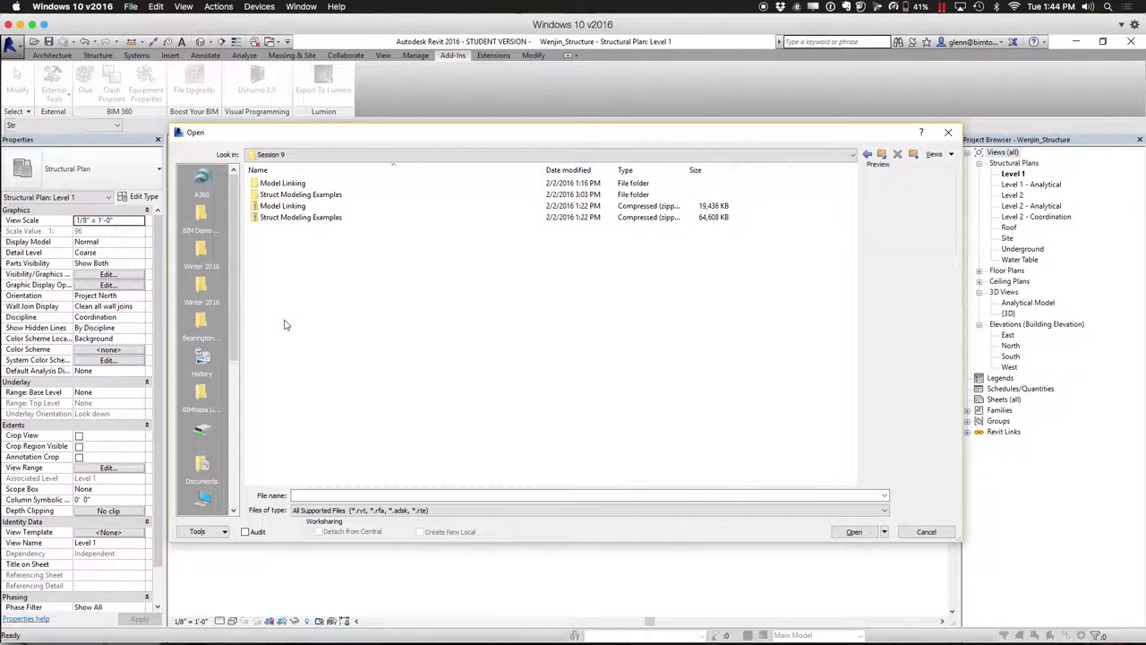
{"action": "double_click", "coordinate": [301, 197]}
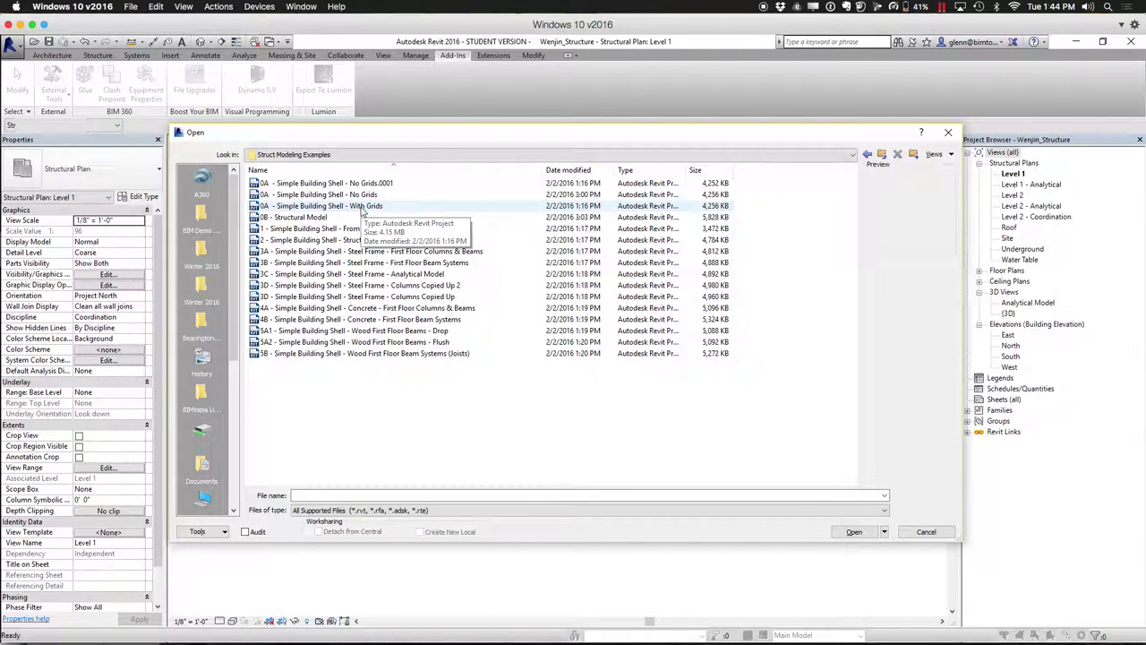
{"action": "double_click", "coordinate": [445, 262]}
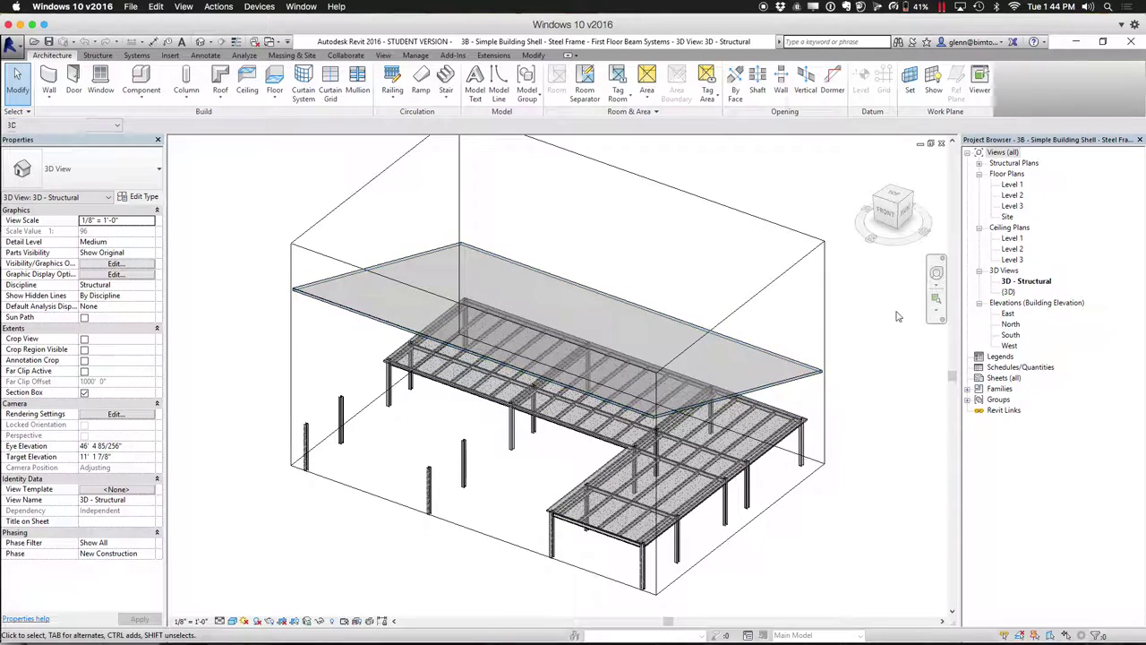
Examine the steel columns and beam systems in the building's near wing up close, clearing the Windows notifications
{"action": "left_click", "coordinate": [936, 299]}
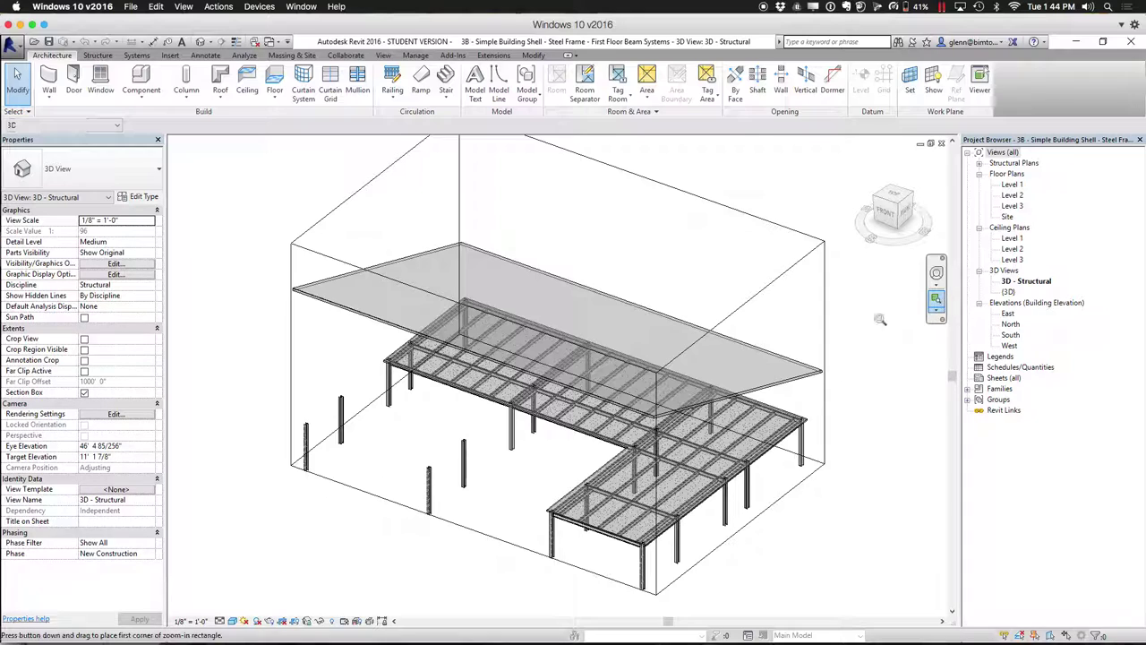
{"action": "left_click_drag", "start_coordinate": [645, 352], "coordinate": [856, 608]}
{"action": "key", "text": "super+a"}
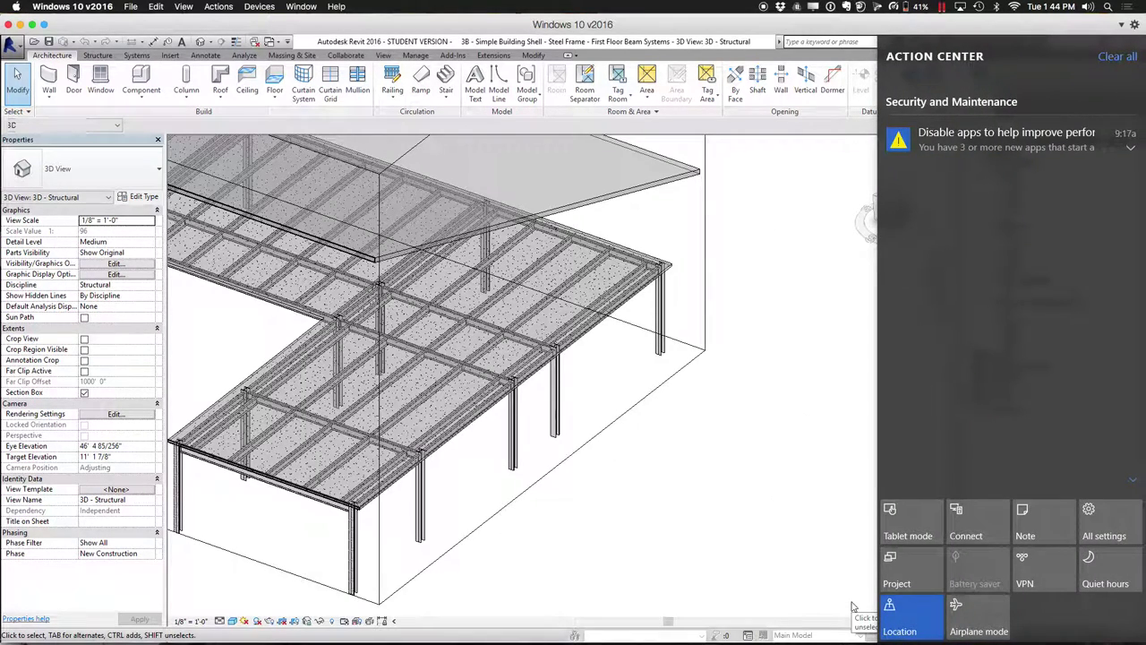
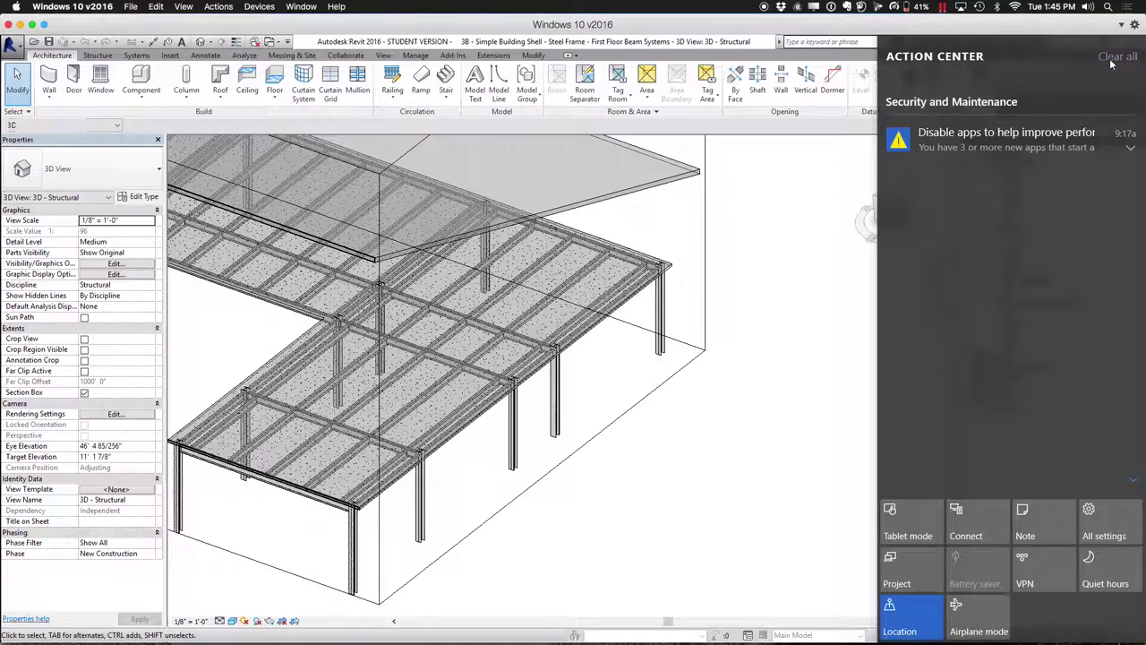
{"action": "left_click", "coordinate": [1118, 56]}
{"action": "left_click", "coordinate": [844, 281]}
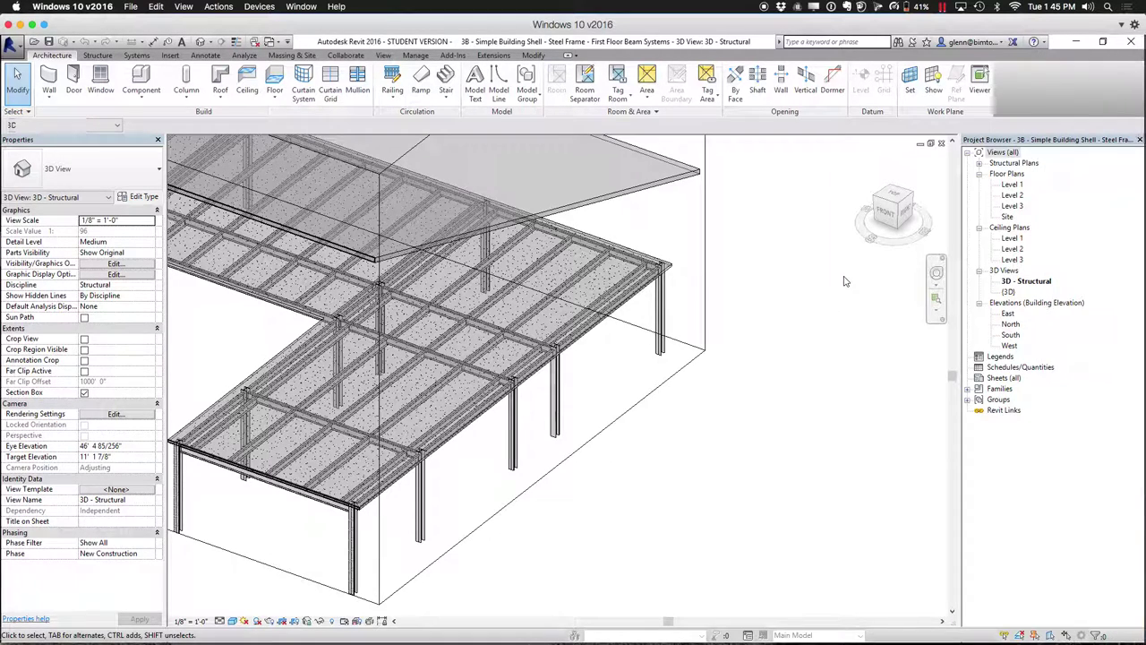
{"action": "left_click", "coordinate": [936, 297]}
{"action": "left_click_drag", "start_coordinate": [264, 335], "coordinate": [689, 515]}
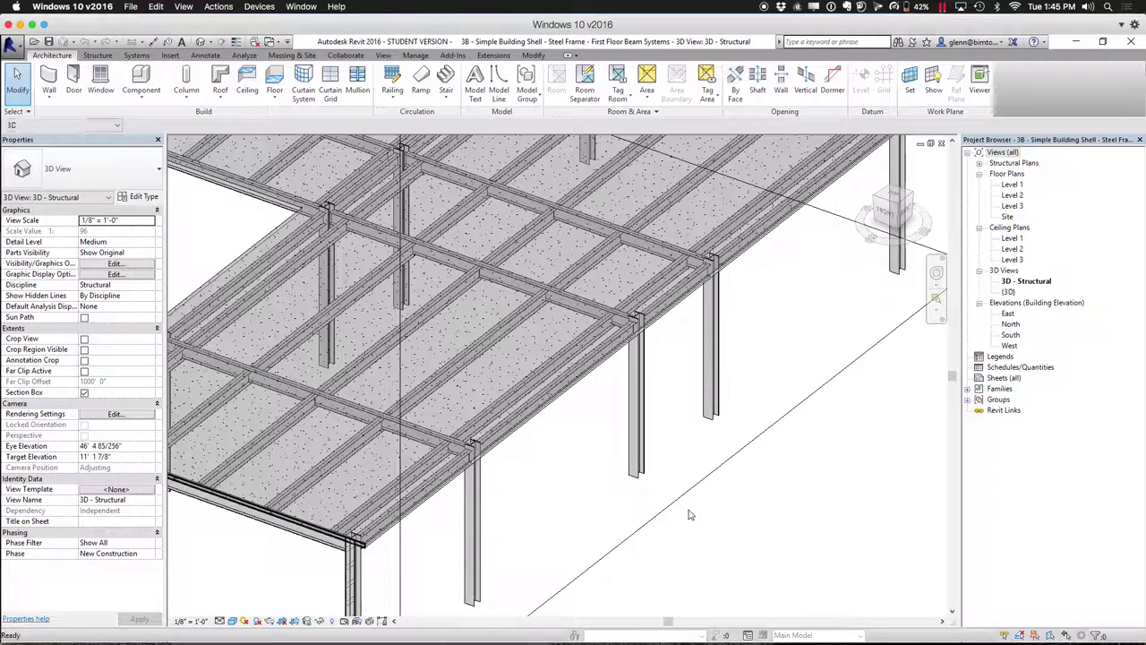
{"action": "scroll", "coordinate": [690, 515], "scroll_direction": "down", "scroll_amount": 5}
{"action": "scroll", "coordinate": [806, 465], "scroll_direction": "down", "scroll_amount": 3}
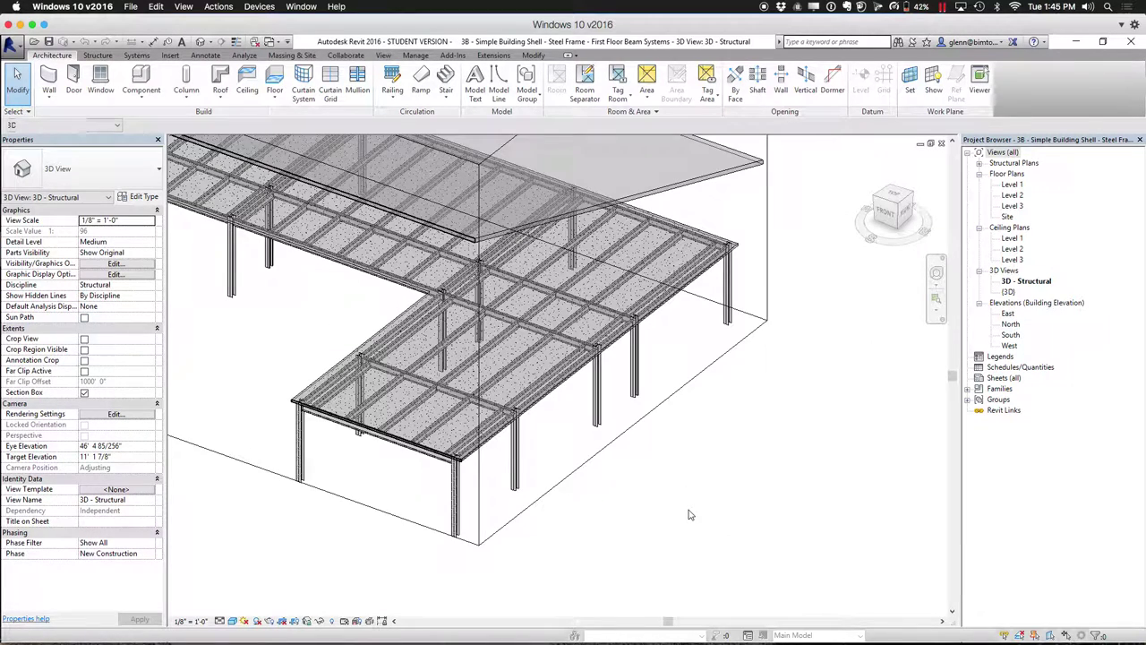
Switch to Ink2Go and draw a thick red arrow pointing at the beam end above the wing's front corner column
{"action": "mouse_move", "coordinate": [755, 622]}
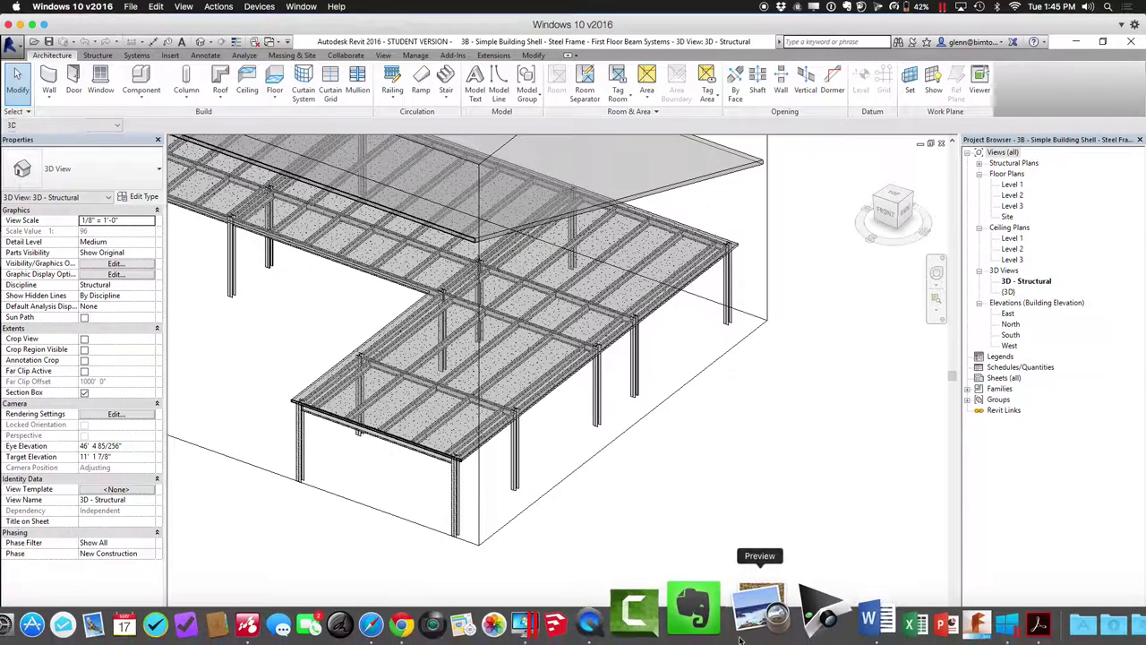
{"action": "left_click", "coordinate": [414, 628]}
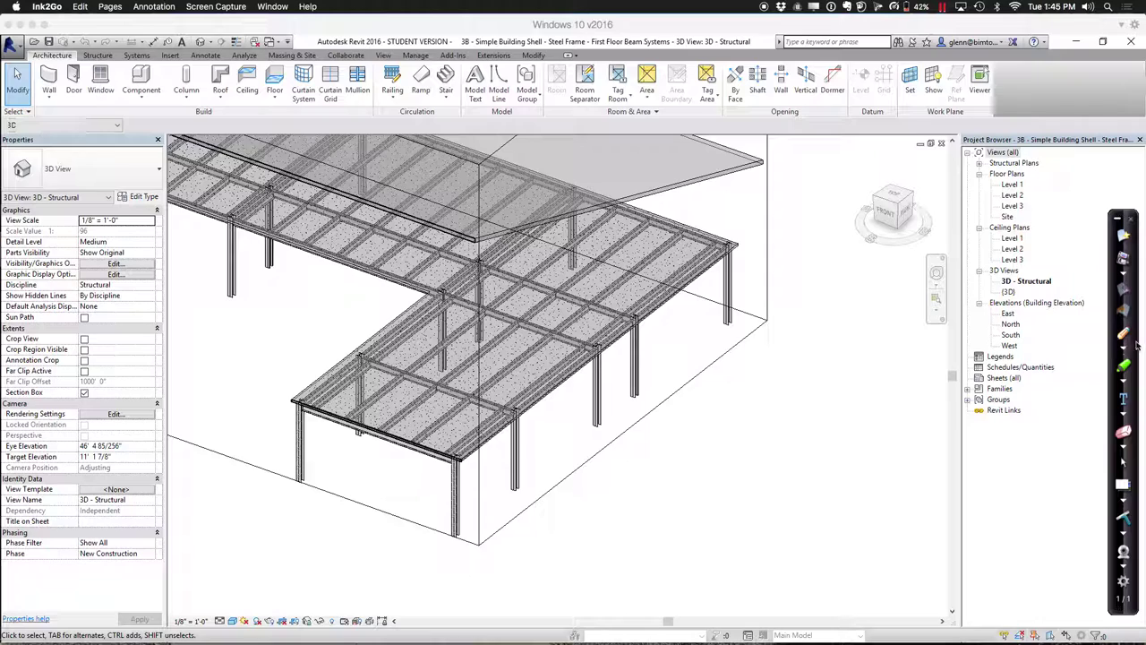
{"action": "left_click", "coordinate": [1127, 351]}
{"action": "left_click", "coordinate": [1103, 394]}
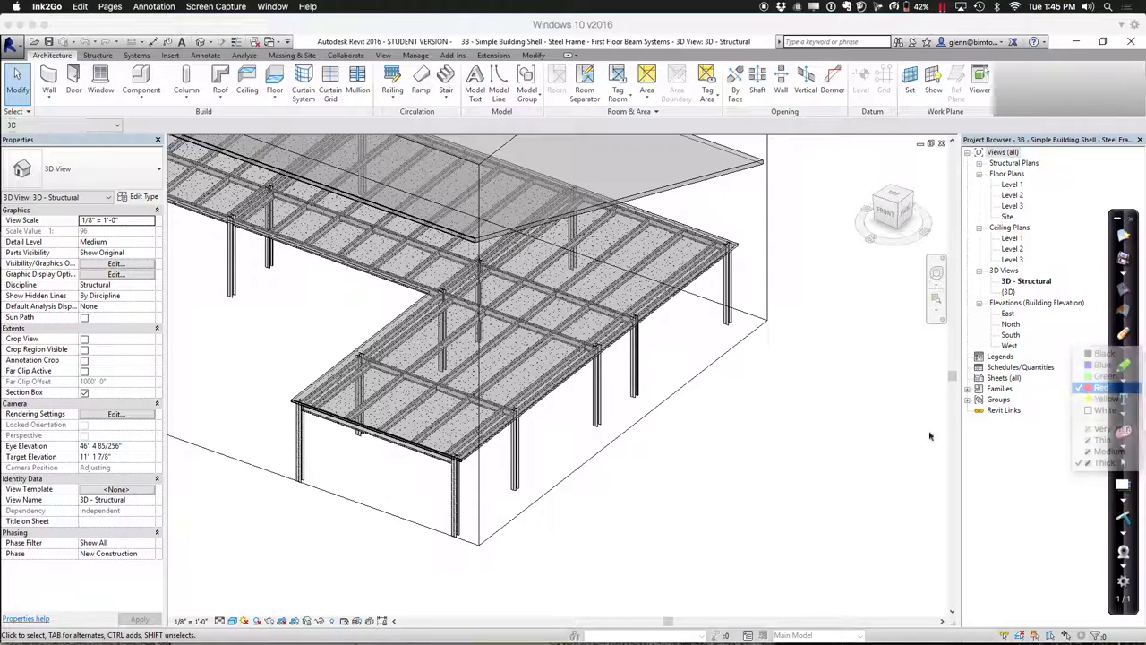
{"action": "mouse_move", "coordinate": [359, 507]}
{"action": "left_mouse_down"}
{"action": "mouse_move", "coordinate": [459, 455]}
{"action": "mouse_move", "coordinate": [428, 457]}
{"action": "mouse_move", "coordinate": [472, 460]}
{"action": "mouse_move", "coordinate": [452, 480]}
{"action": "left_mouse_up"}
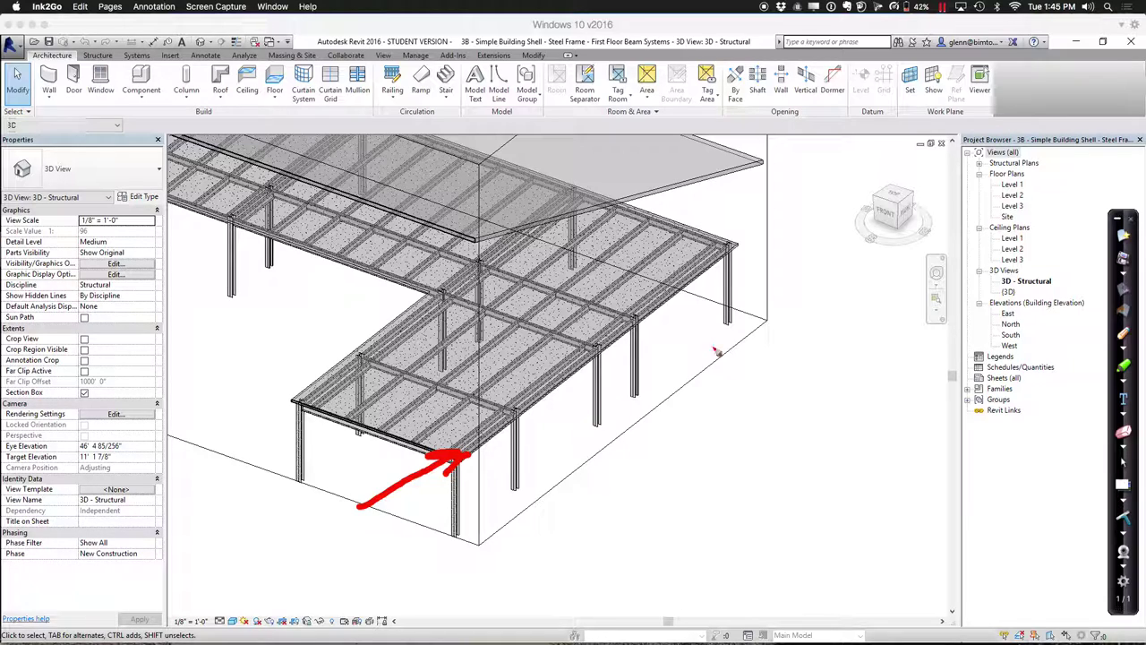
Sketch red strokes from the bases of the wing's long-side columns to show sideways lean, with a line along the edge beam
{"action": "left_click_drag", "start_coordinate": [731, 324], "coordinate": [740, 252]}
{"action": "left_click_drag", "start_coordinate": [636, 394], "coordinate": [665, 320]}
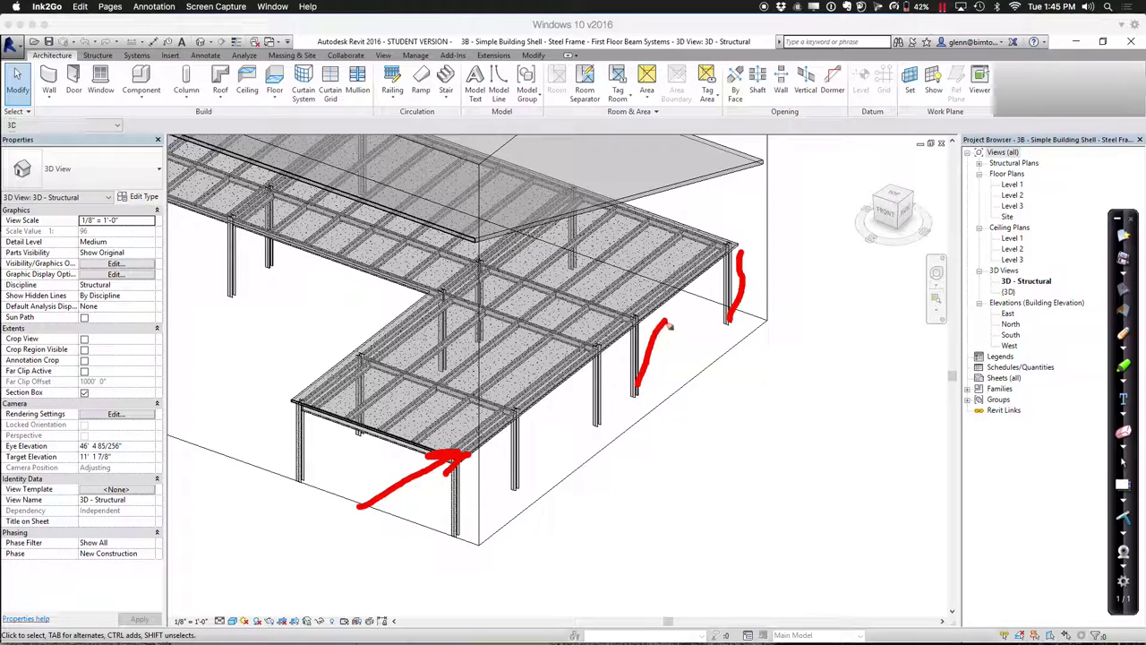
{"action": "left_click_drag", "start_coordinate": [597, 424], "coordinate": [625, 357]}
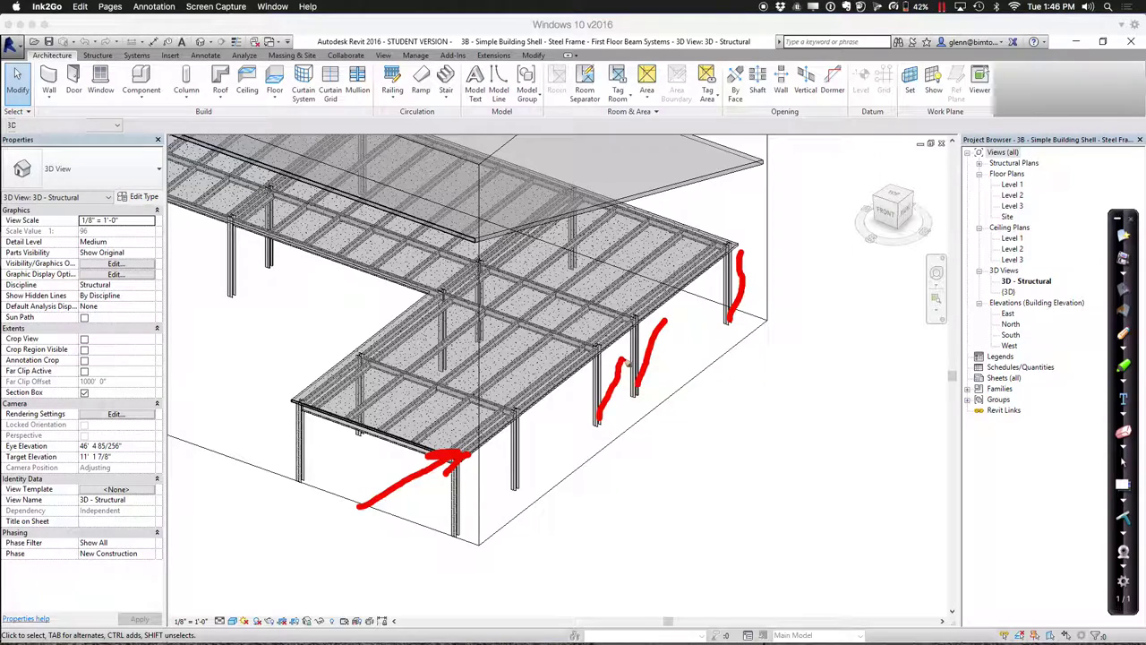
{"action": "mouse_move", "coordinate": [524, 482]}
{"action": "left_mouse_down"}
{"action": "mouse_move", "coordinate": [550, 407]}
{"action": "mouse_move", "coordinate": [757, 261]}
{"action": "left_mouse_up"}
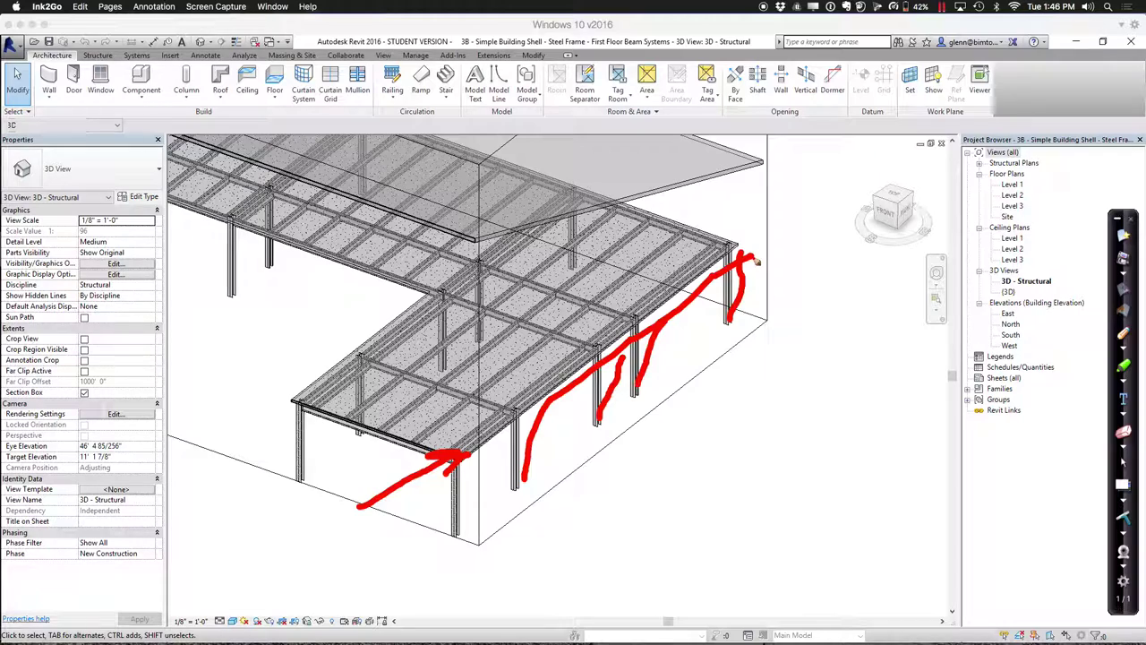
Clear all red annotations from the screen and leave the annotation mode
{"action": "left_click", "coordinate": [1125, 517]}
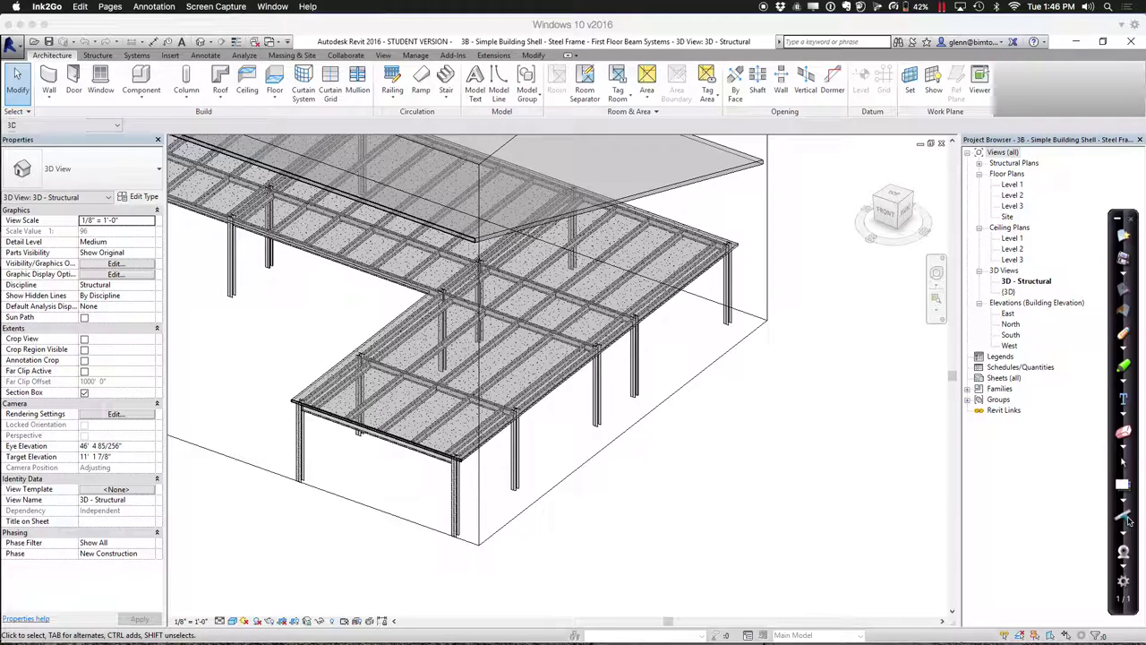
{"action": "left_click", "coordinate": [1124, 517]}
{"action": "key", "text": "Escape"}
Open the Level 1 floor plan and start an architectural wall near grid D, using the Generic - 8" basic wall type
{"action": "double_click", "coordinate": [1012, 185]}
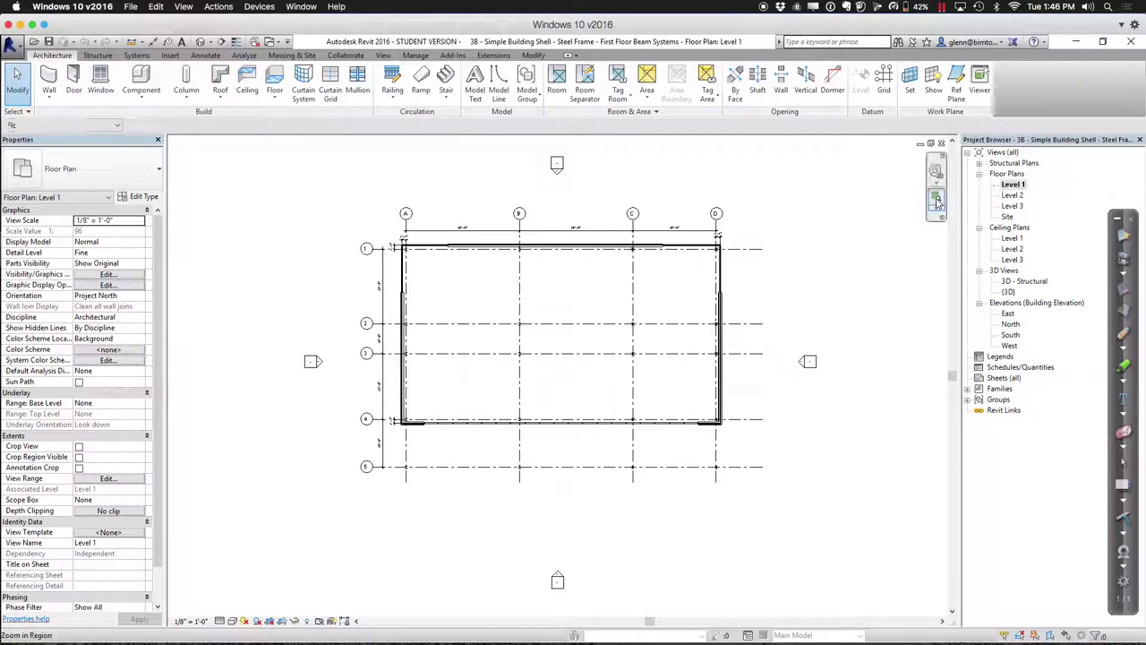
{"action": "left_click", "coordinate": [937, 200]}
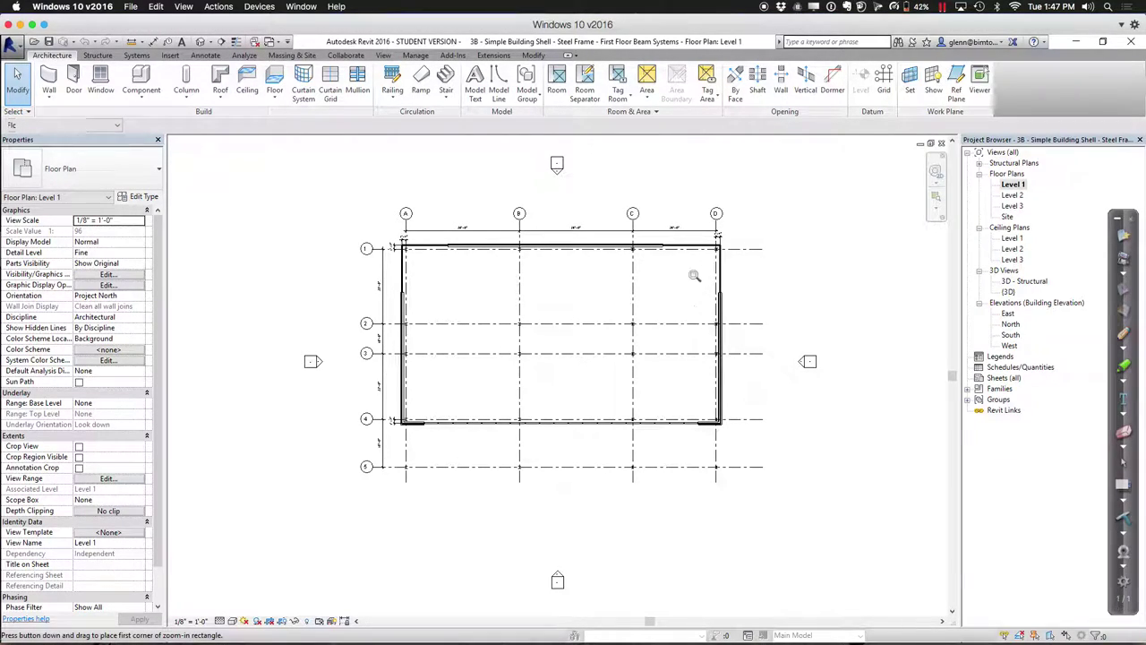
{"action": "left_click_drag", "start_coordinate": [688, 269], "coordinate": [766, 443]}
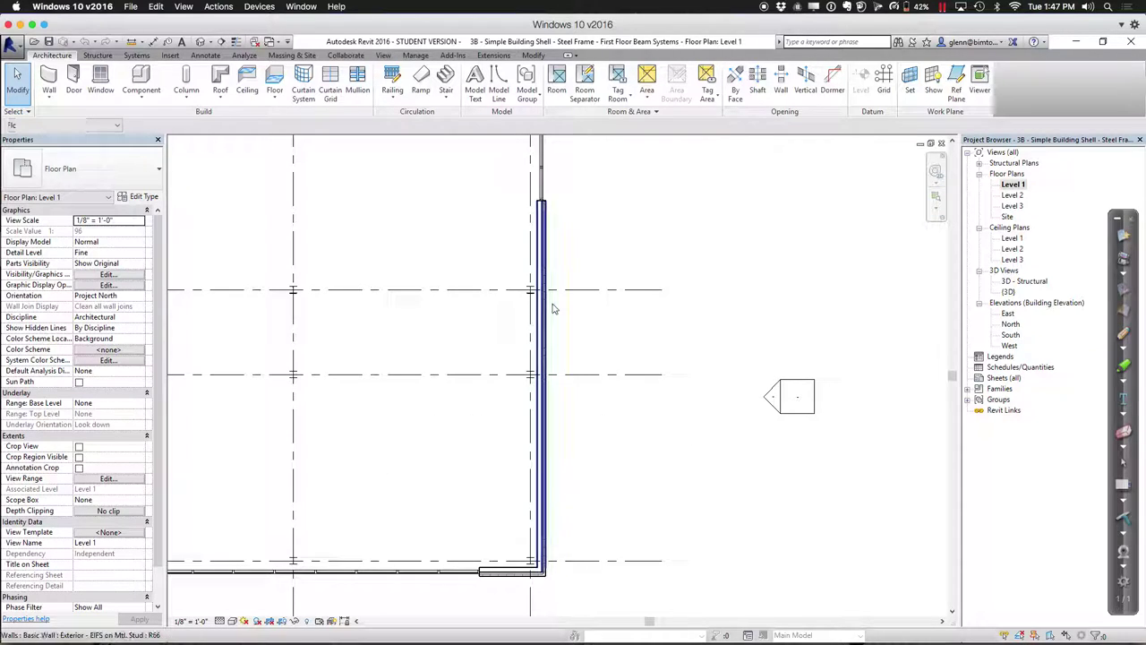
{"action": "left_click", "coordinate": [51, 95]}
{"action": "left_click", "coordinate": [55, 118]}
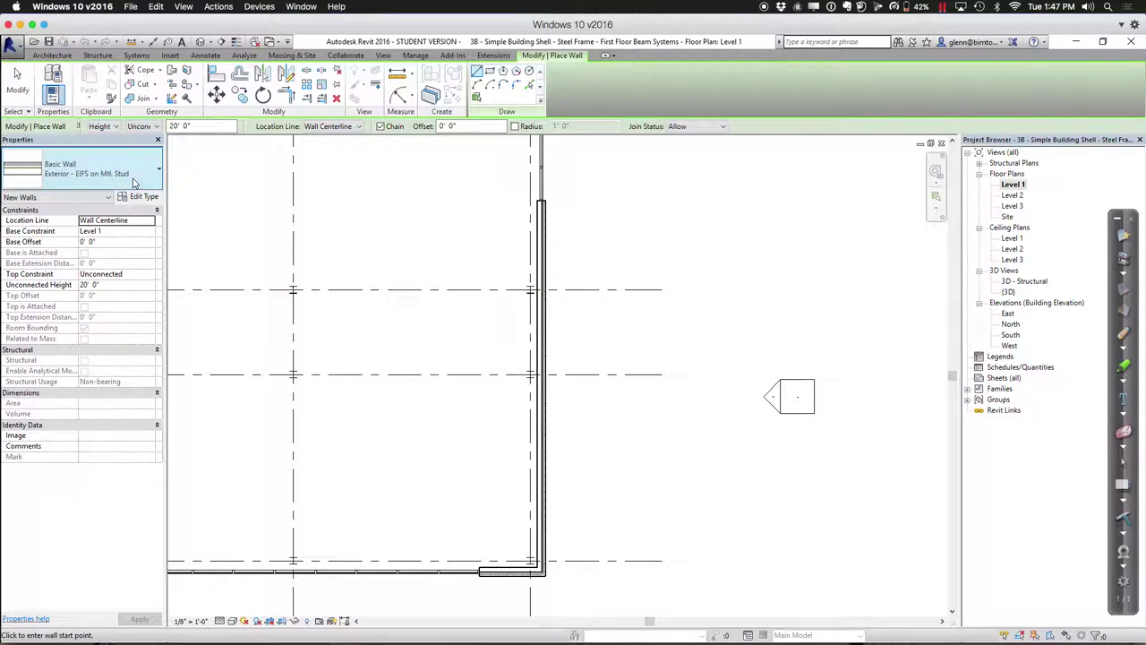
{"action": "left_click", "coordinate": [126, 174]}
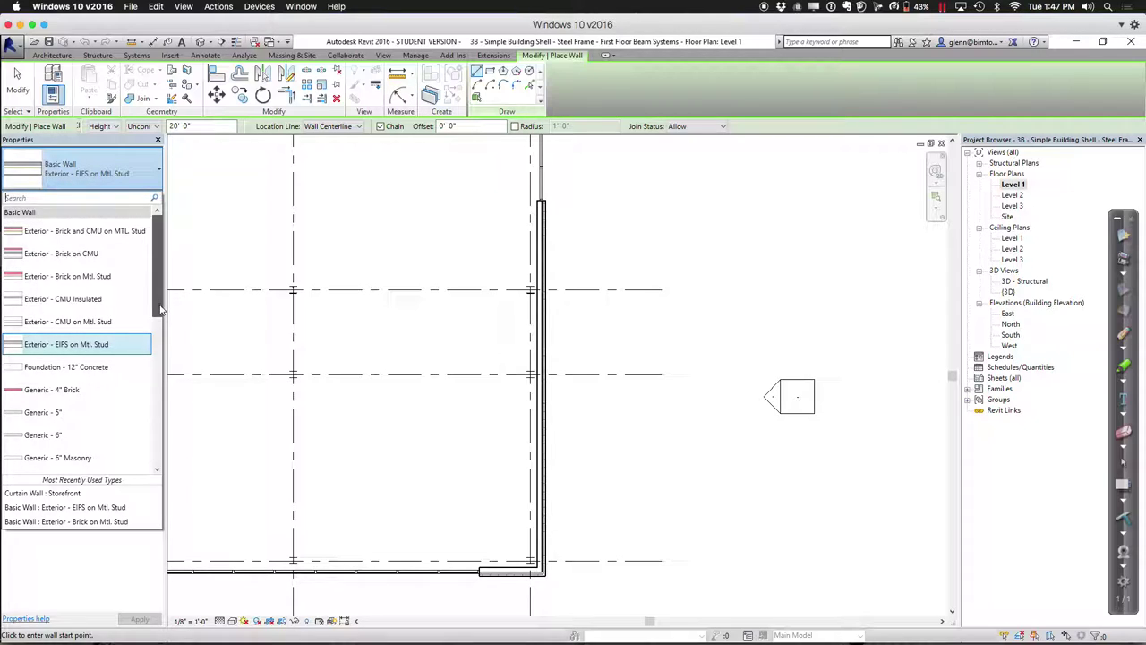
{"action": "left_click_drag", "start_coordinate": [158, 297], "coordinate": [176, 266]}
{"action": "left_click_drag", "start_coordinate": [172, 306], "coordinate": [167, 314]}
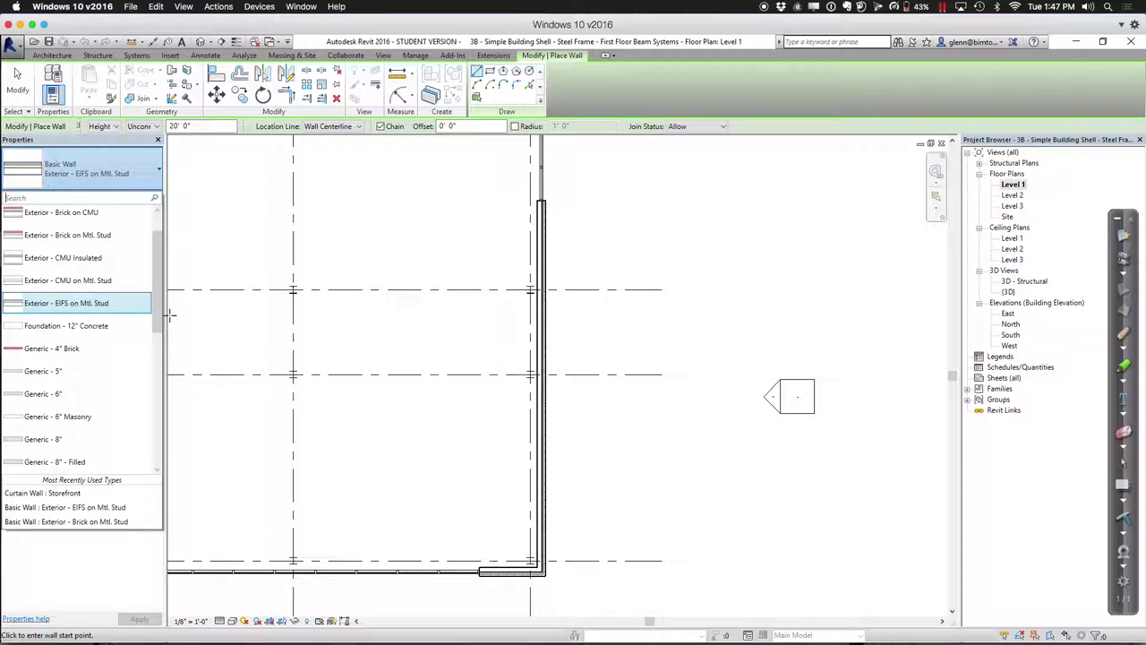
{"action": "left_click", "coordinate": [157, 470]}
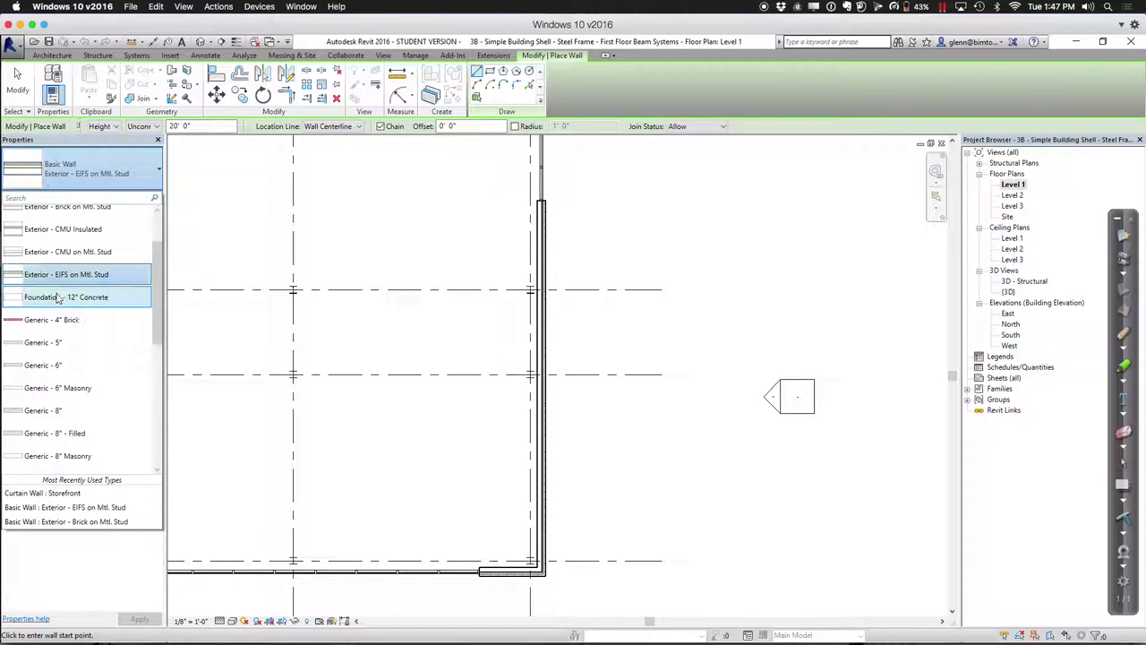
{"action": "left_click", "coordinate": [83, 415]}
Duplicate the Generic - 8" wall type as Concrete Wall - 8"
{"action": "left_click", "coordinate": [154, 203]}
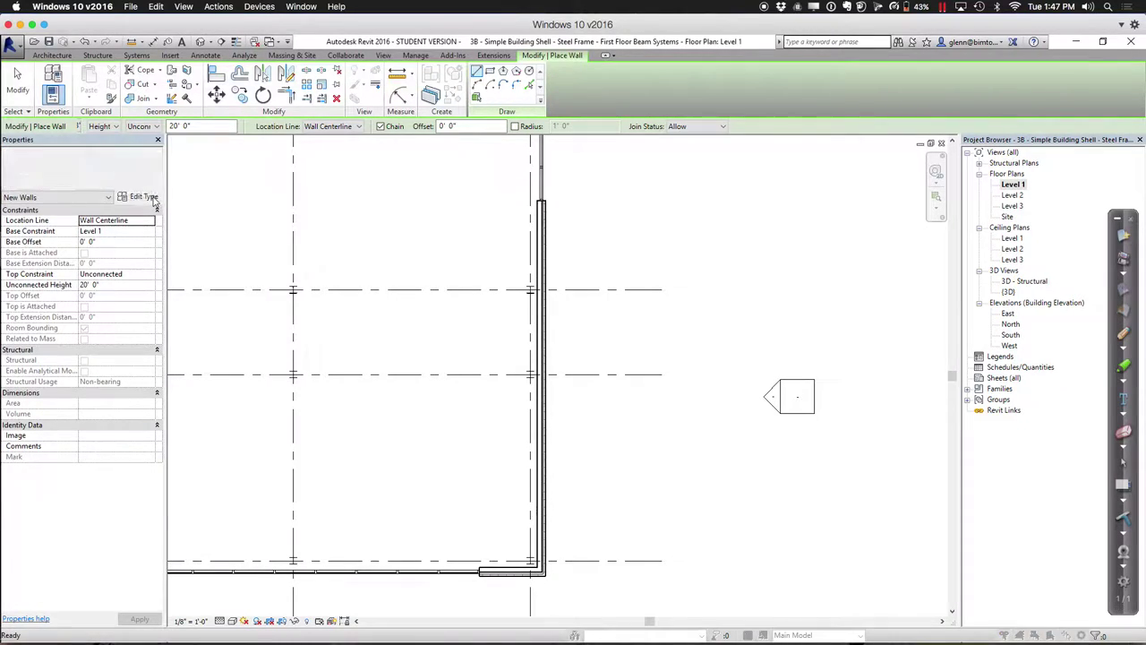
{"action": "left_click", "coordinate": [274, 171]}
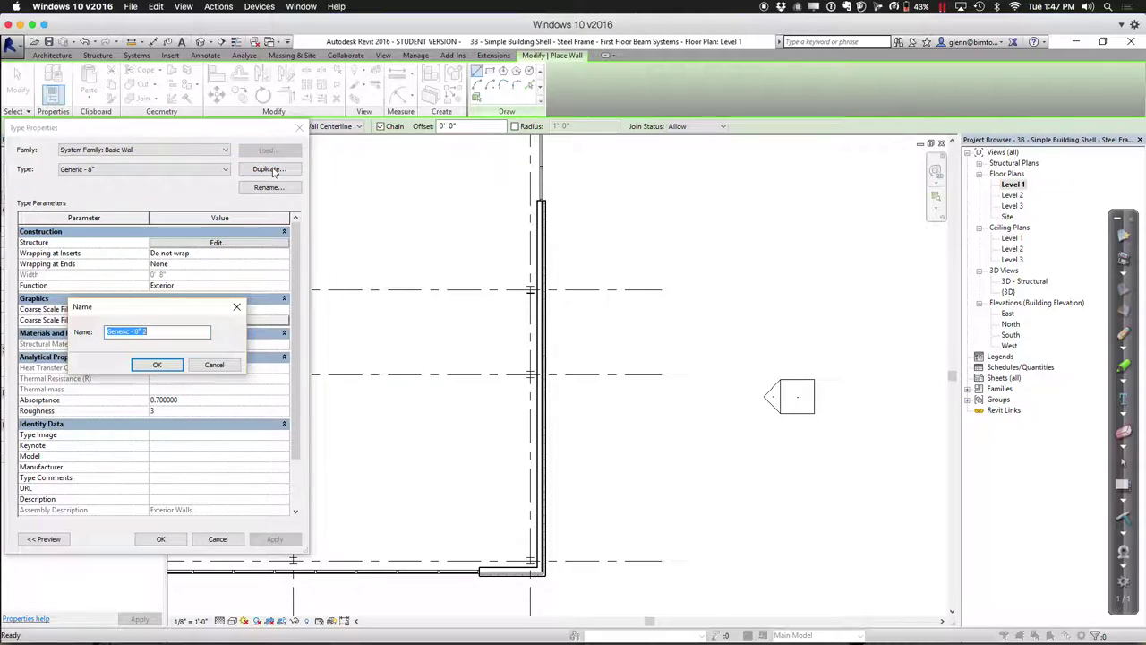
{"action": "type", "text": "Concrete "}
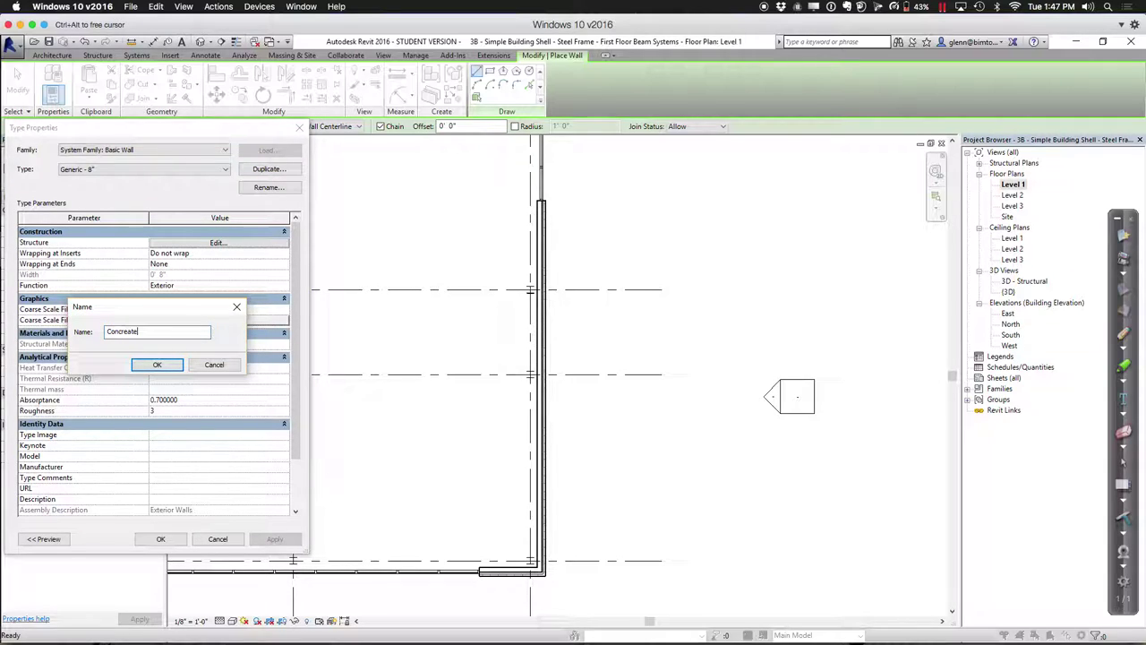
{"action": "type", "text": "Wall - 8"}
{"action": "left_click", "coordinate": [157, 365]}
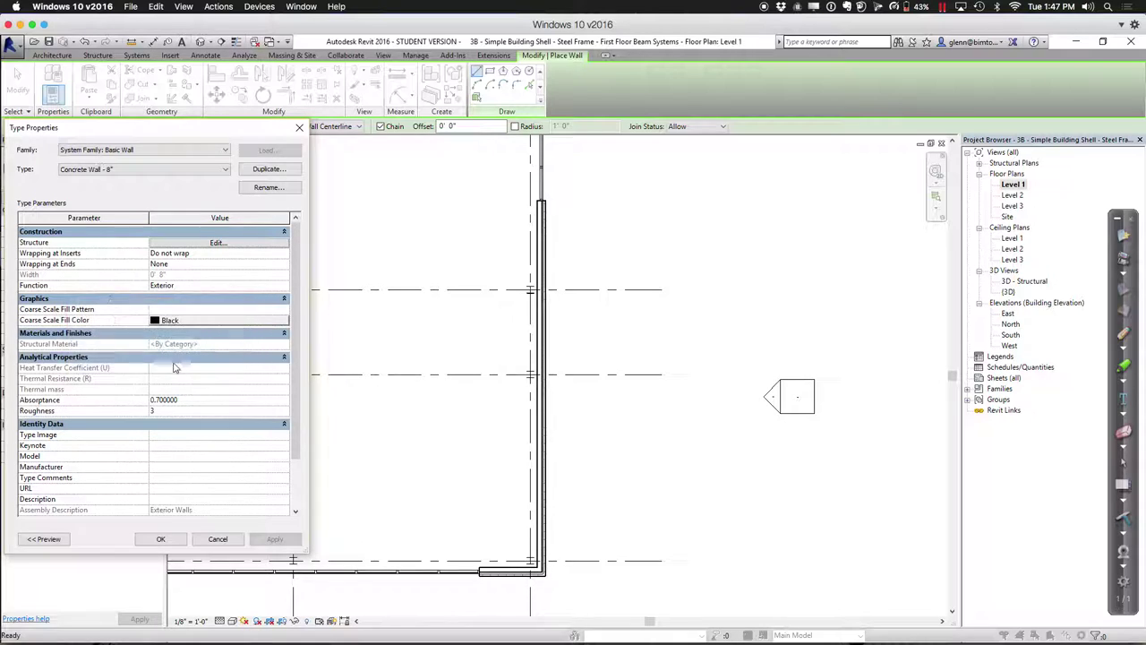
Assign the Concrete, Cast-in-Place gray material to the structure layer of the Concrete Wall - 8" type and accept the type properties
{"action": "left_click", "coordinate": [216, 232]}
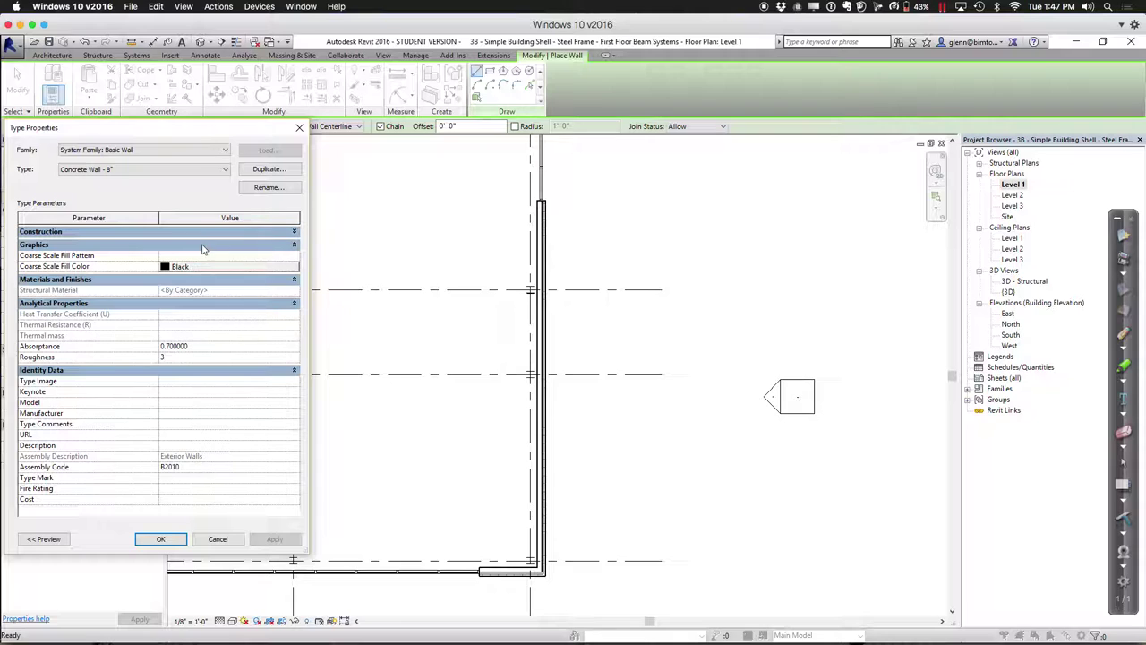
{"action": "left_click", "coordinate": [295, 232]}
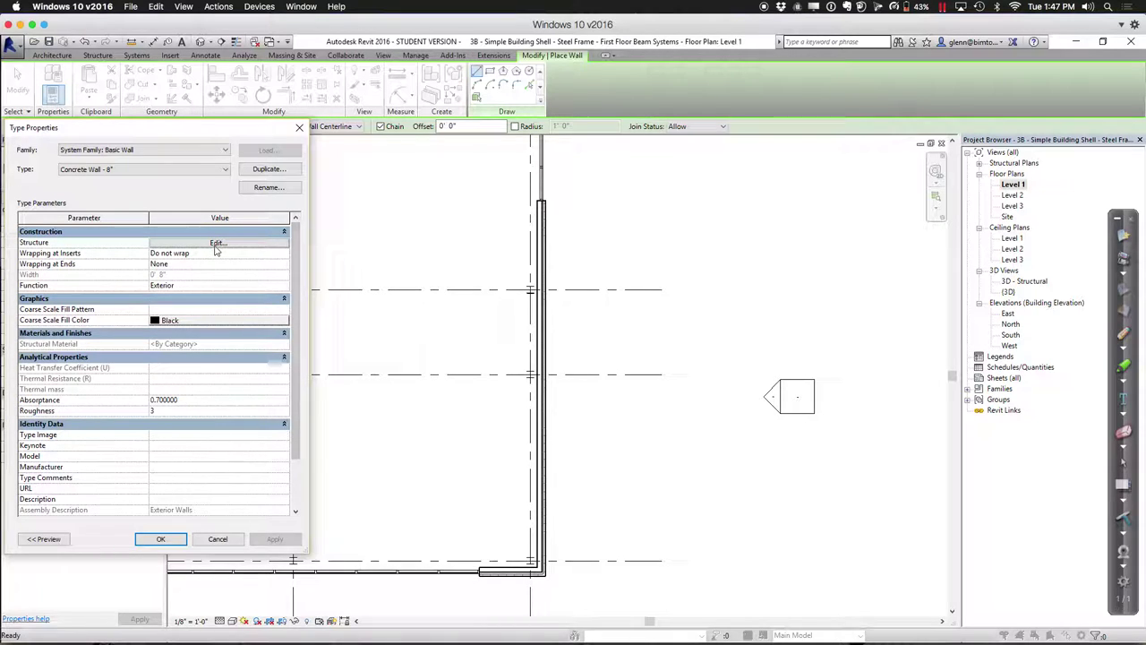
{"action": "left_click", "coordinate": [217, 244]}
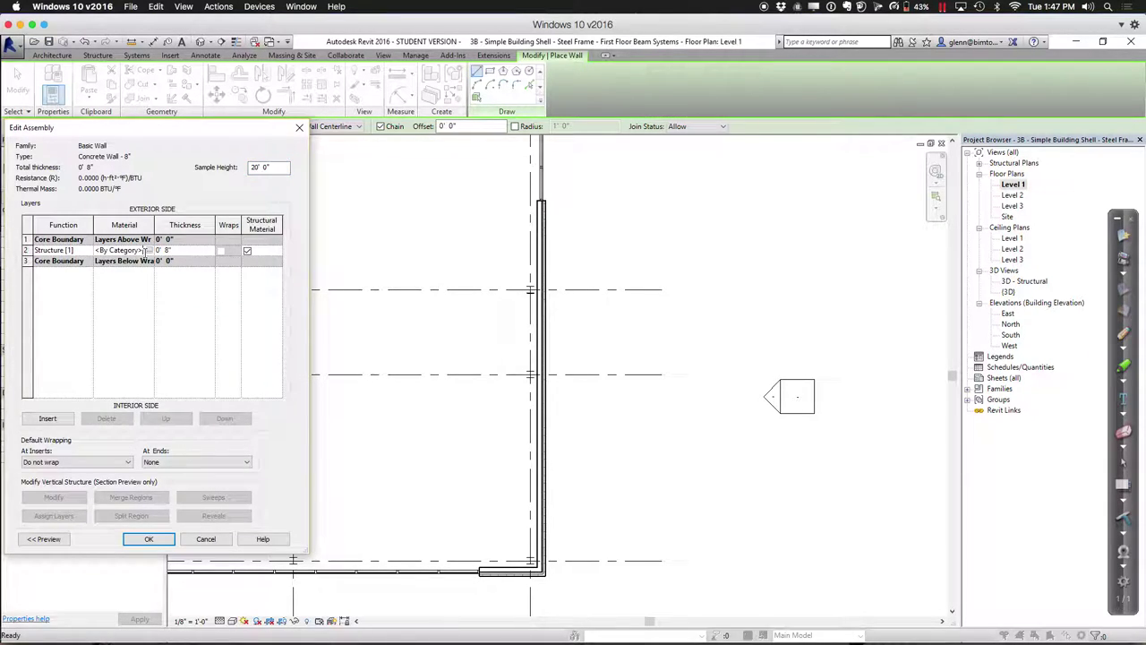
{"action": "left_click", "coordinate": [148, 251]}
{"action": "left_click", "coordinate": [147, 250]}
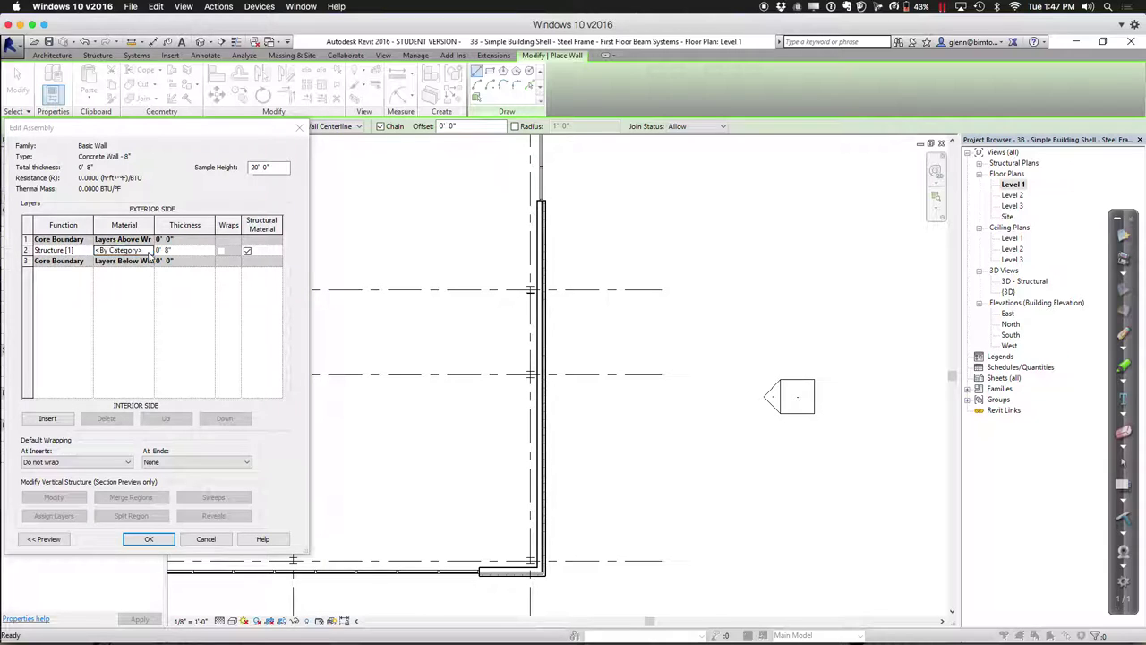
{"action": "type", "text": "conc"}
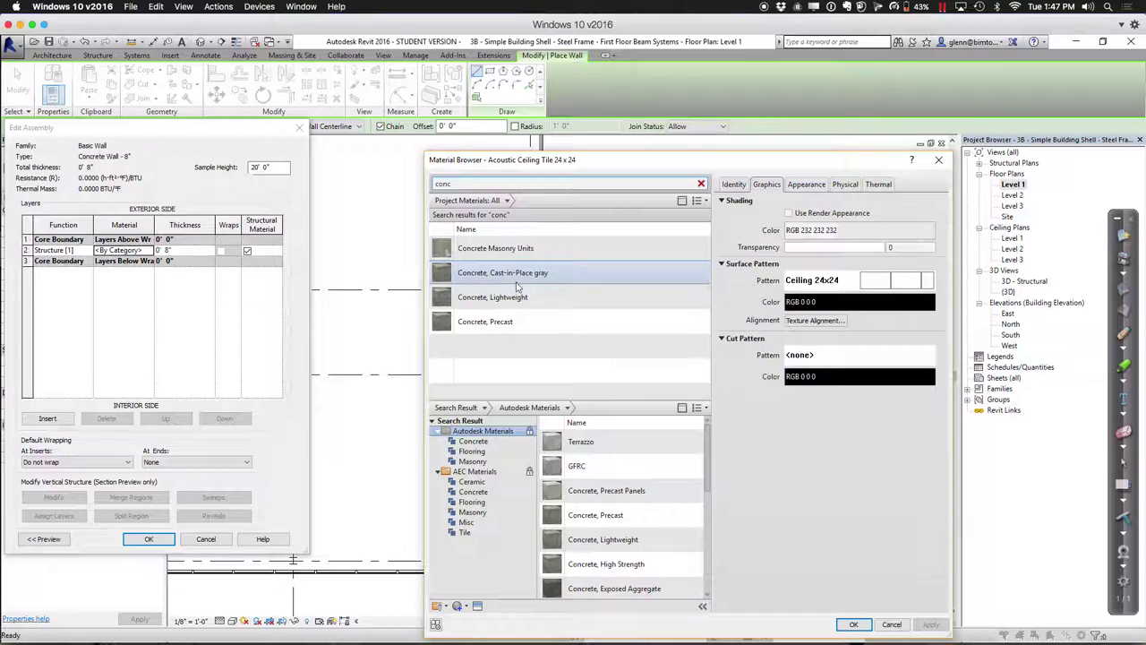
{"action": "left_click", "coordinate": [519, 275]}
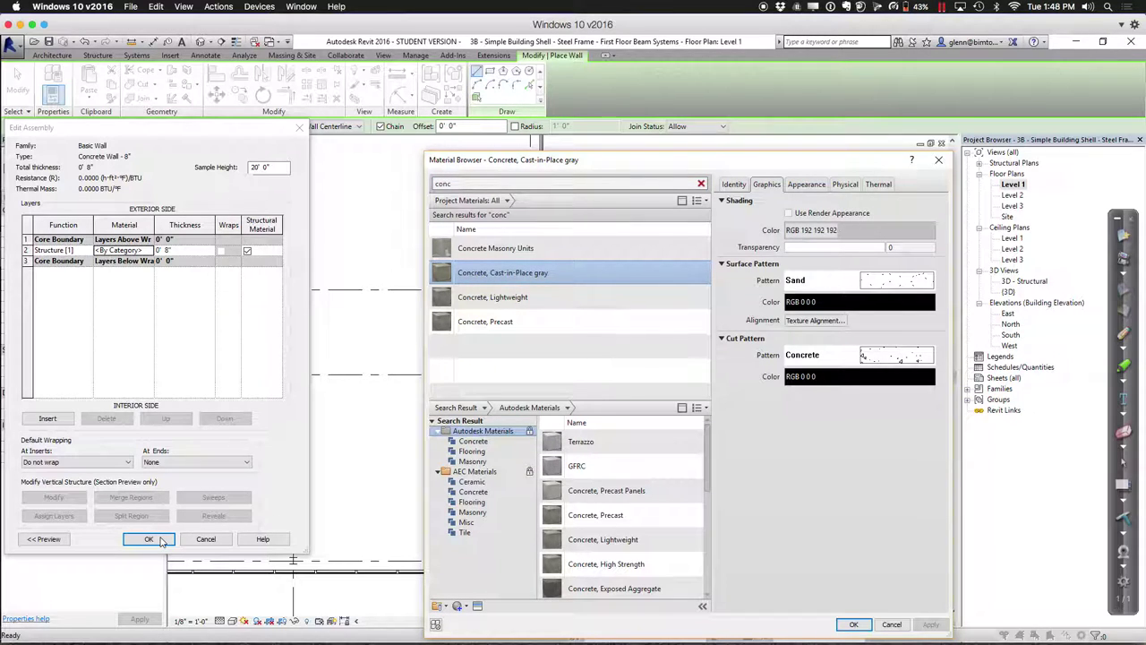
{"action": "double_click", "coordinate": [501, 274]}
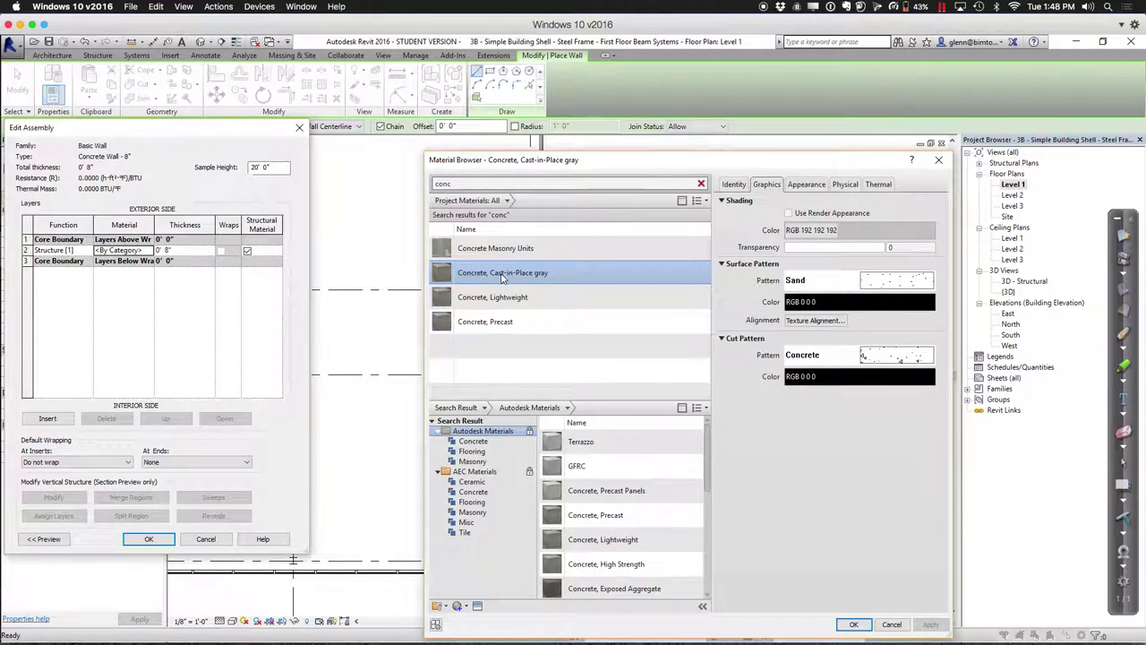
{"action": "left_click", "coordinate": [151, 539]}
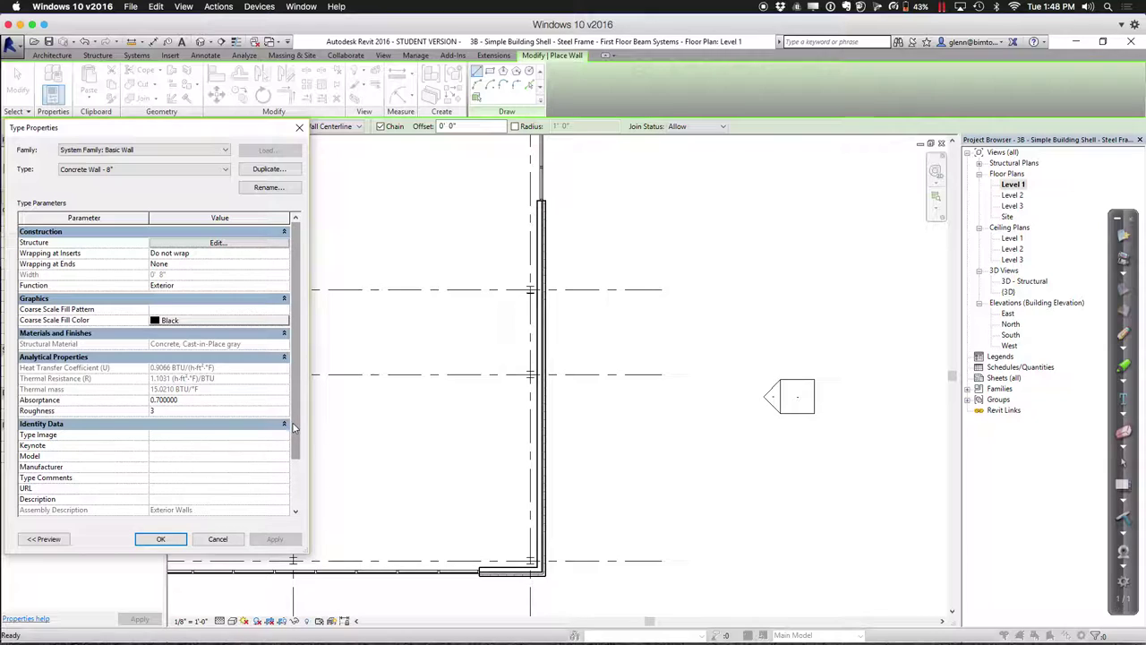
{"action": "left_click_drag", "start_coordinate": [294, 428], "coordinate": [295, 473]}
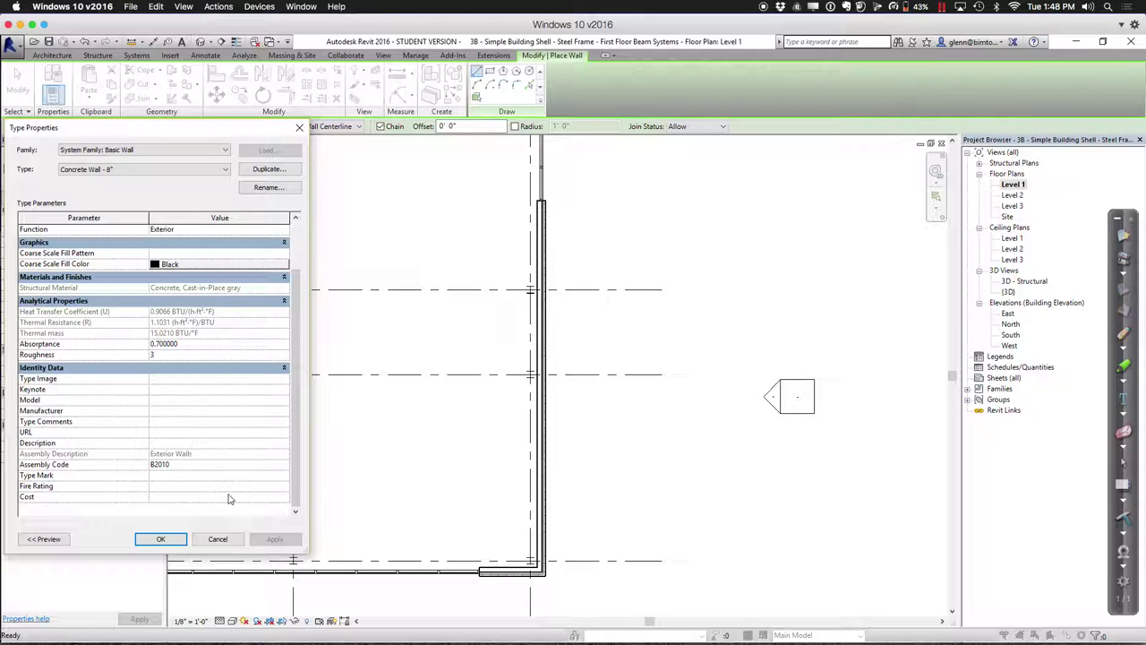
{"action": "left_click", "coordinate": [161, 538]}
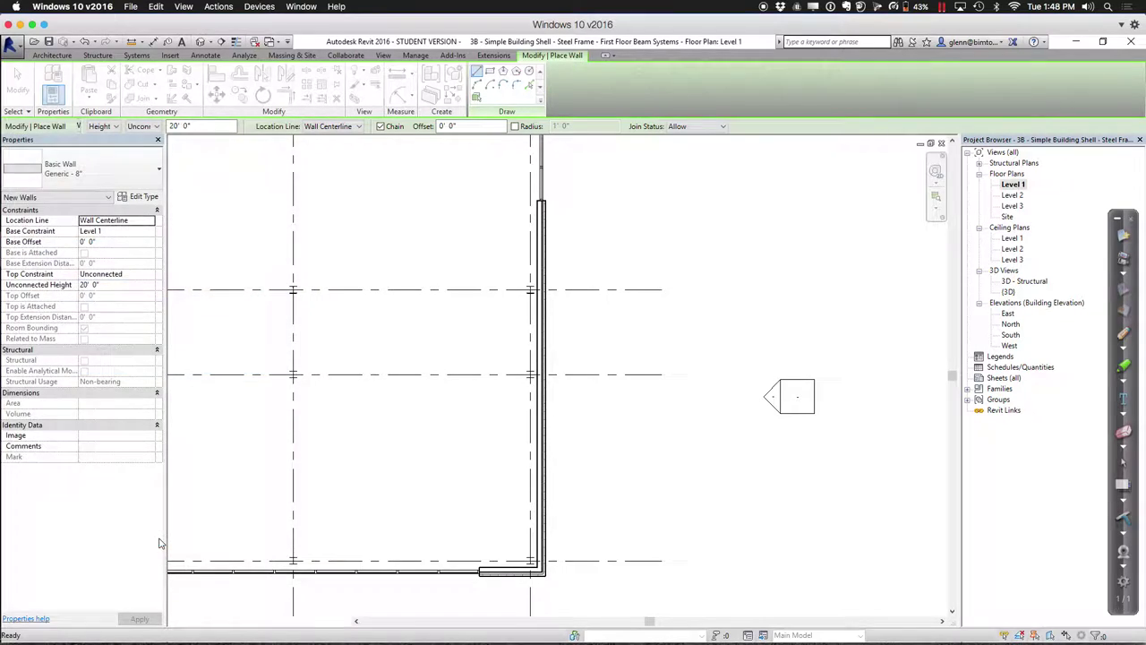
Set the wall's top constraint to Level 2 and draw it along grid D between the columns at grids 2 and 3
{"action": "left_click", "coordinate": [150, 276]}
{"action": "left_click", "coordinate": [112, 302]}
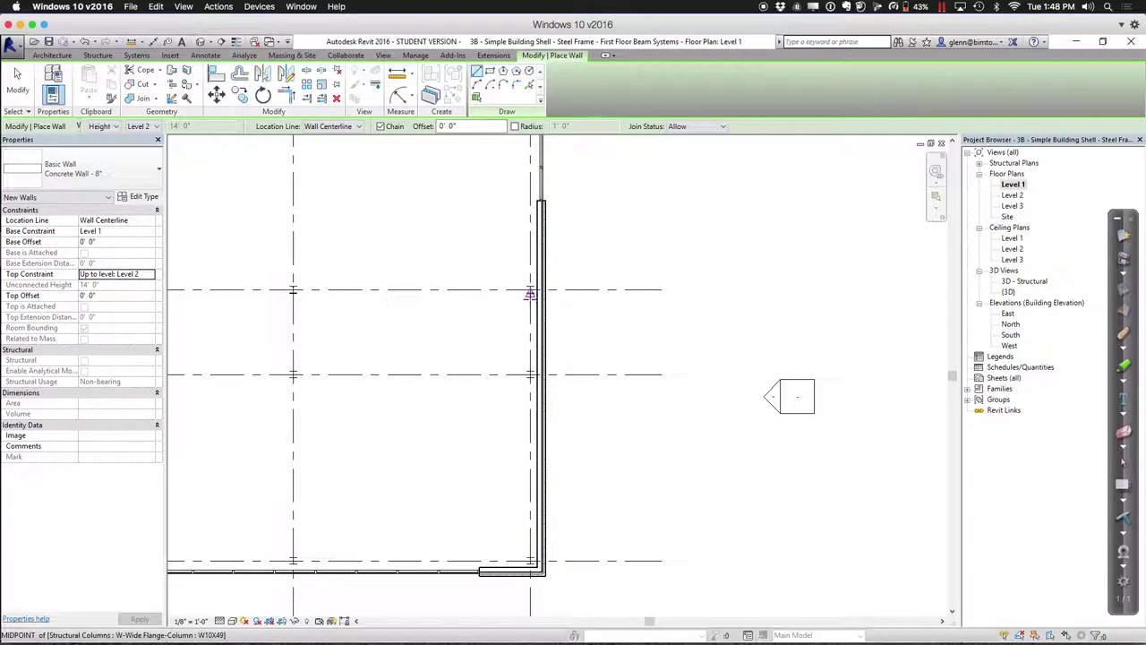
{"action": "left_click", "coordinate": [530, 293]}
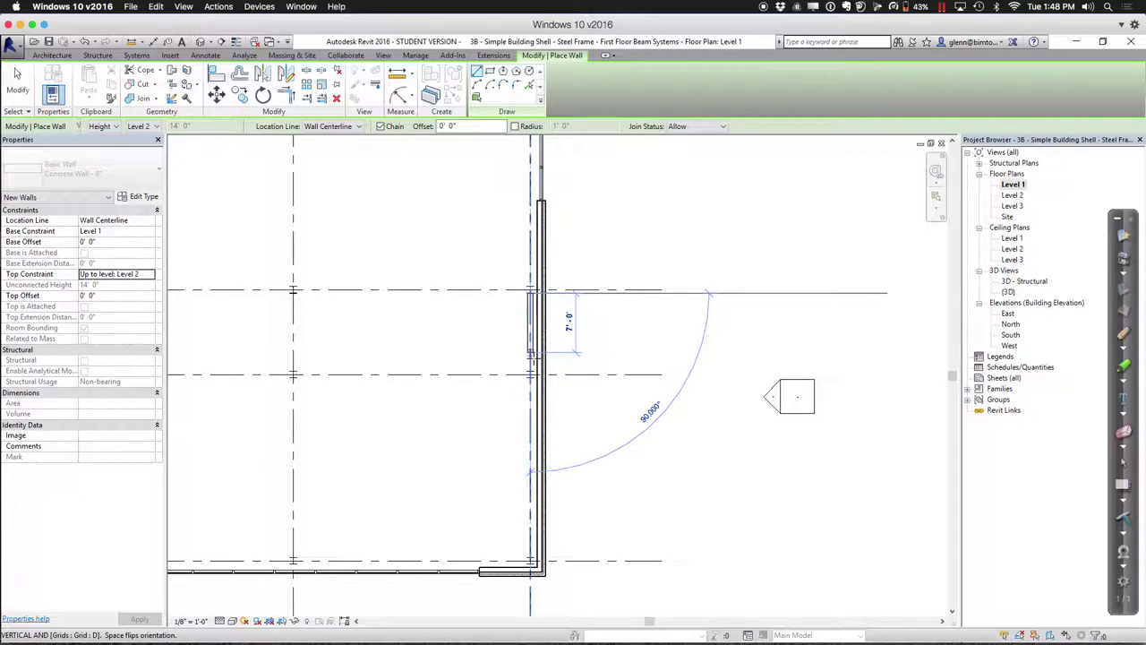
{"action": "left_click", "coordinate": [530, 369]}
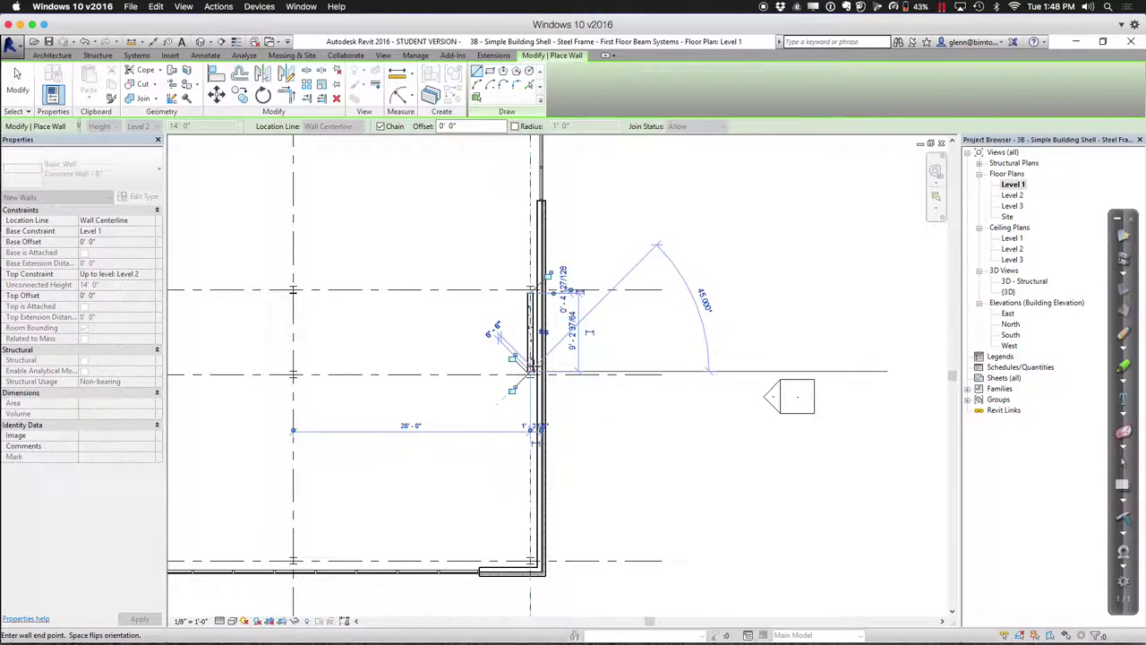
{"action": "key", "text": "Escape"}
{"action": "key", "text": "Escape"}
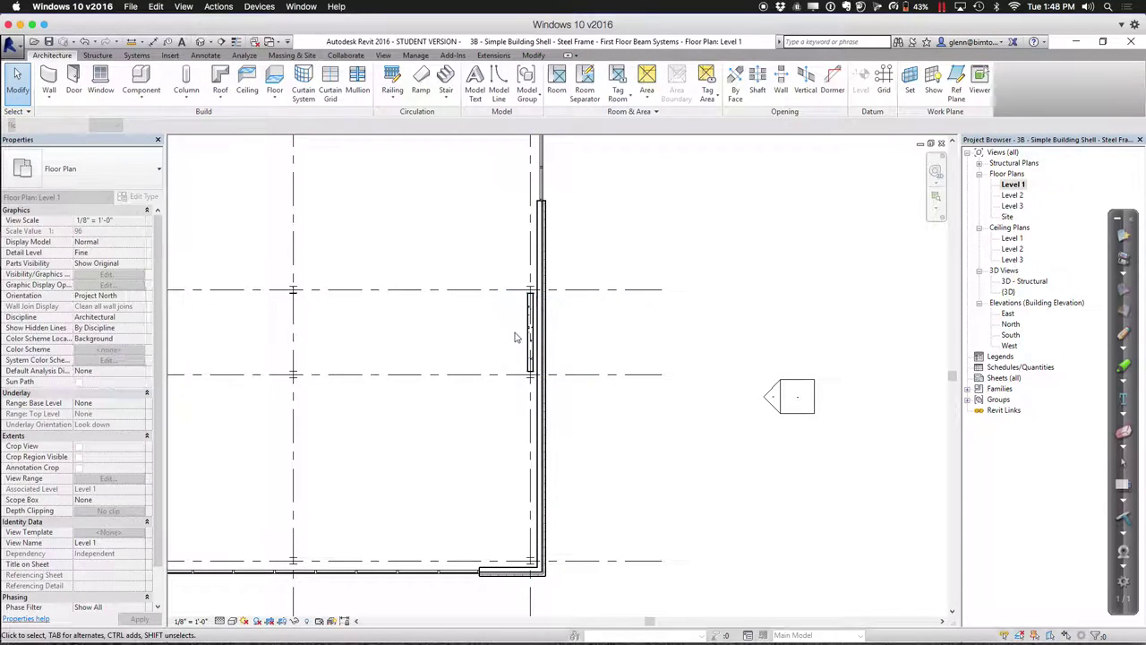
Mark the concrete wall between the grid D columns as structural and set its structural usage to Shear
{"action": "left_click", "coordinate": [530, 335]}
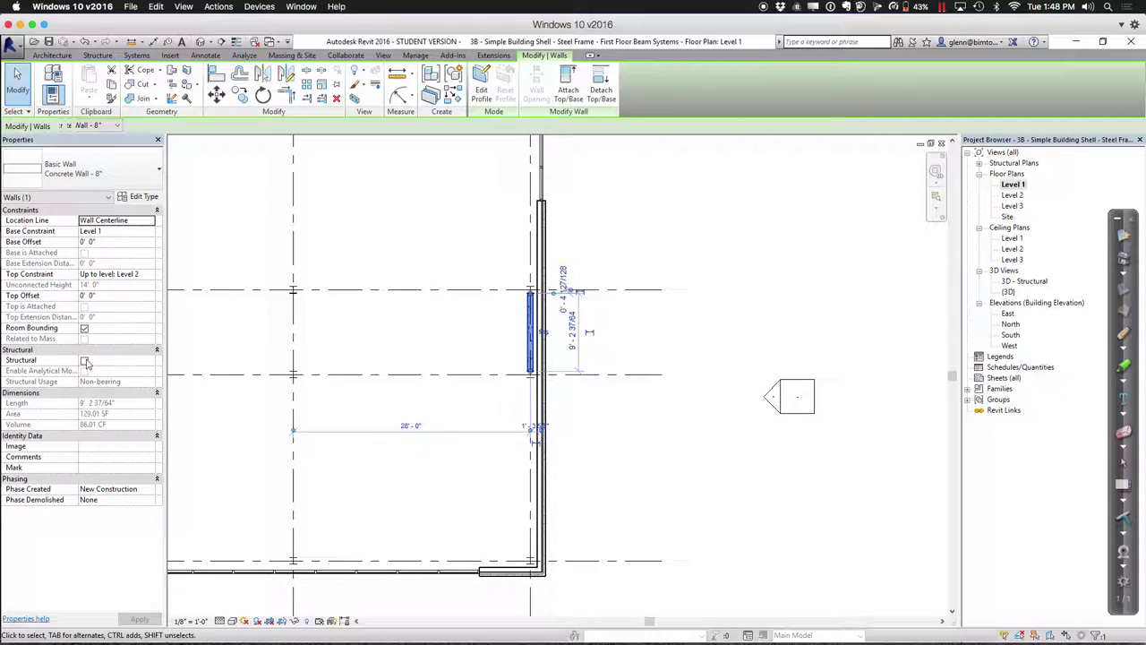
{"action": "left_click", "coordinate": [85, 361]}
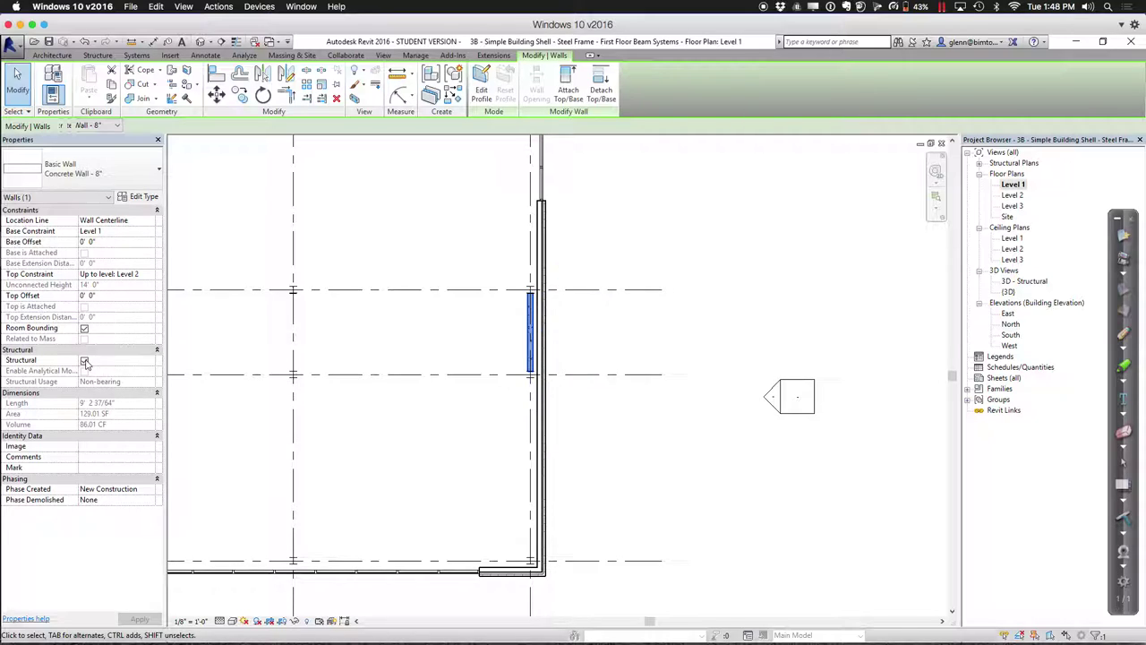
{"action": "left_click", "coordinate": [84, 360]}
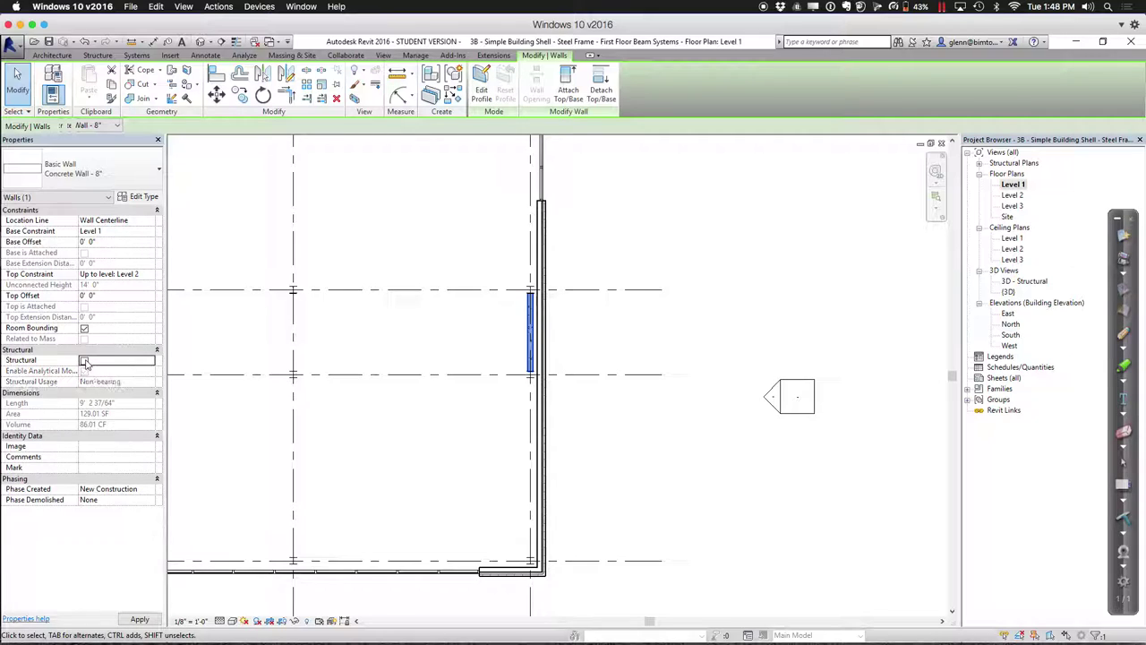
{"action": "left_click", "coordinate": [84, 361]}
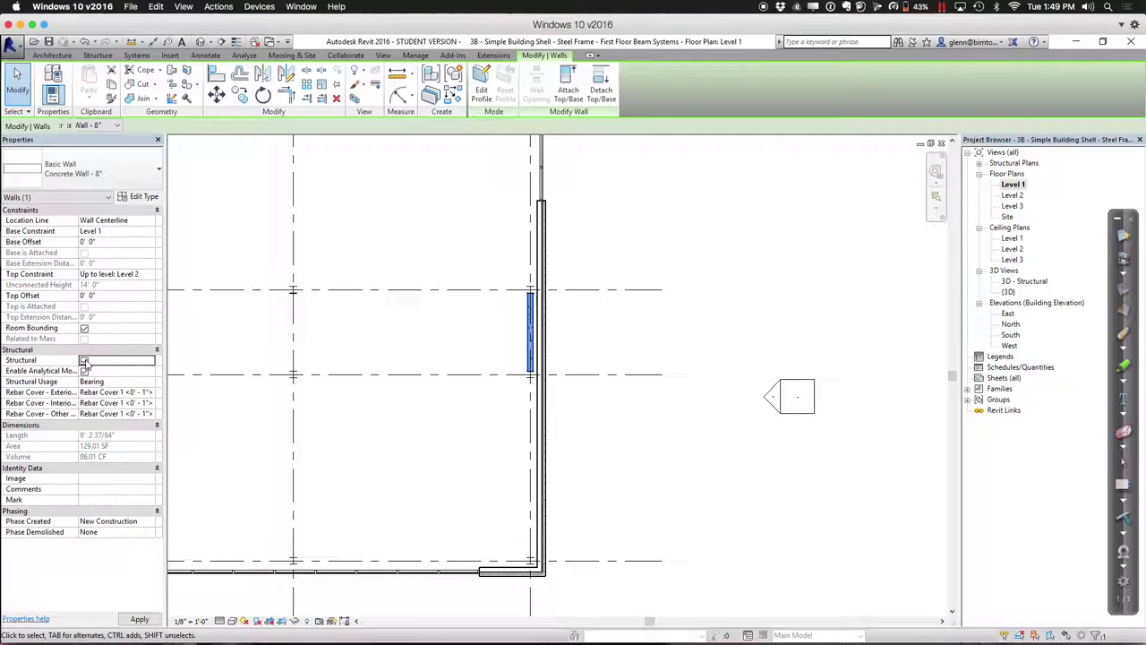
{"action": "left_click", "coordinate": [84, 361]}
{"action": "left_click", "coordinate": [84, 361]}
{"action": "left_click", "coordinate": [151, 383]}
{"action": "left_click", "coordinate": [150, 383]}
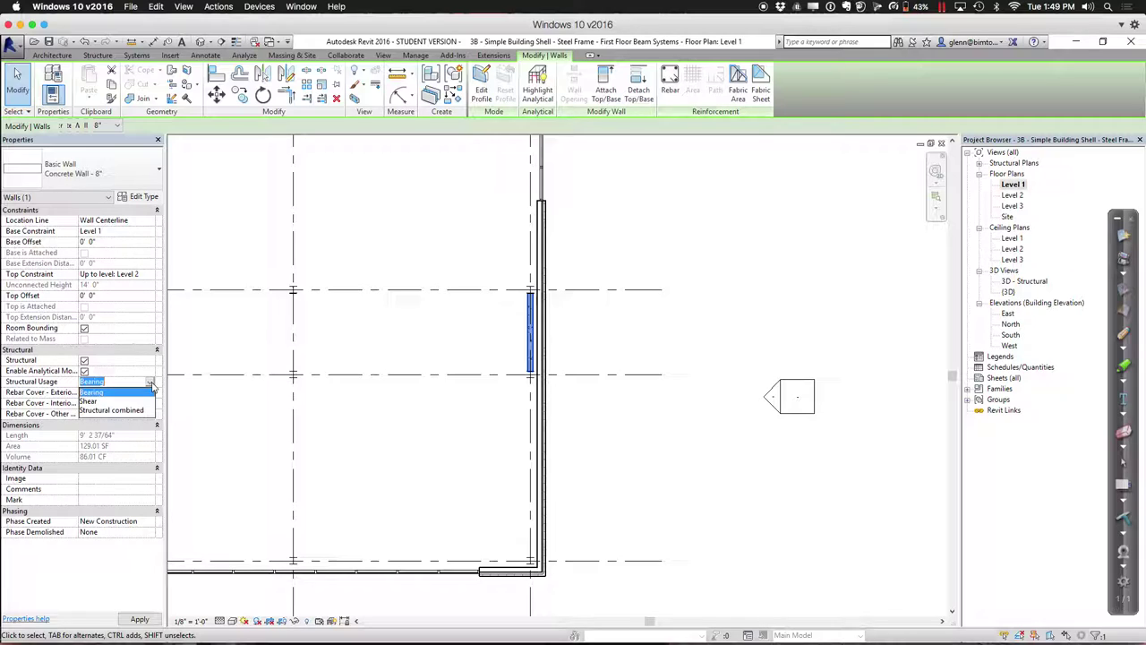
{"action": "left_click", "coordinate": [112, 403]}
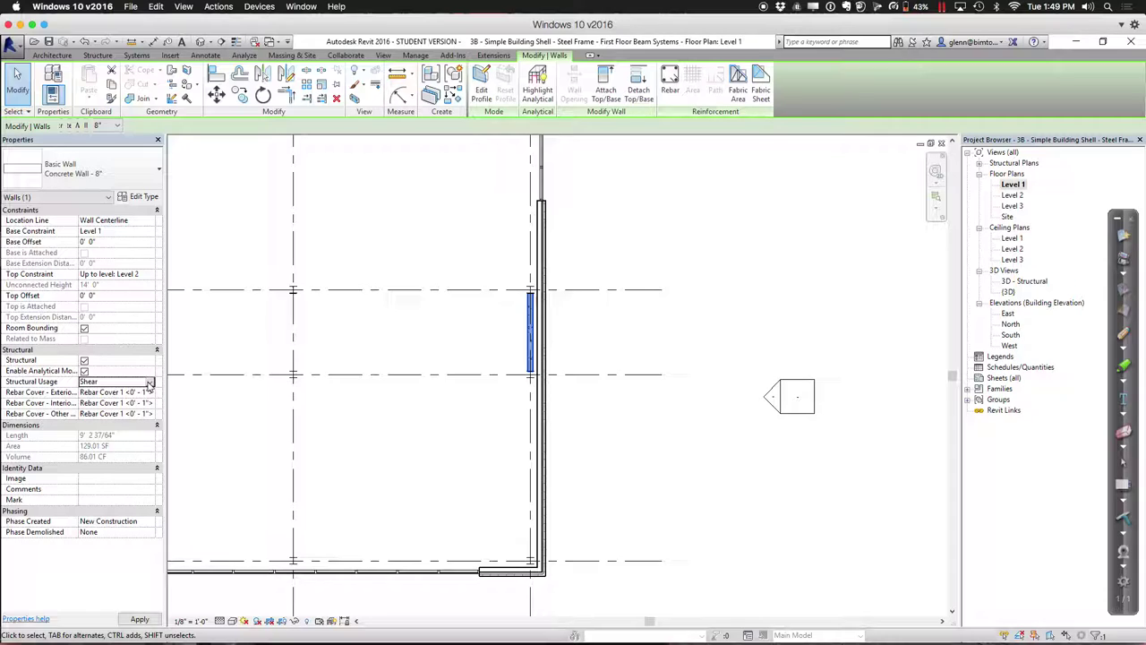
Check the exterior rebar cover options available for the concrete shear wall
{"action": "left_click", "coordinate": [110, 394]}
{"action": "left_click", "coordinate": [151, 394]}
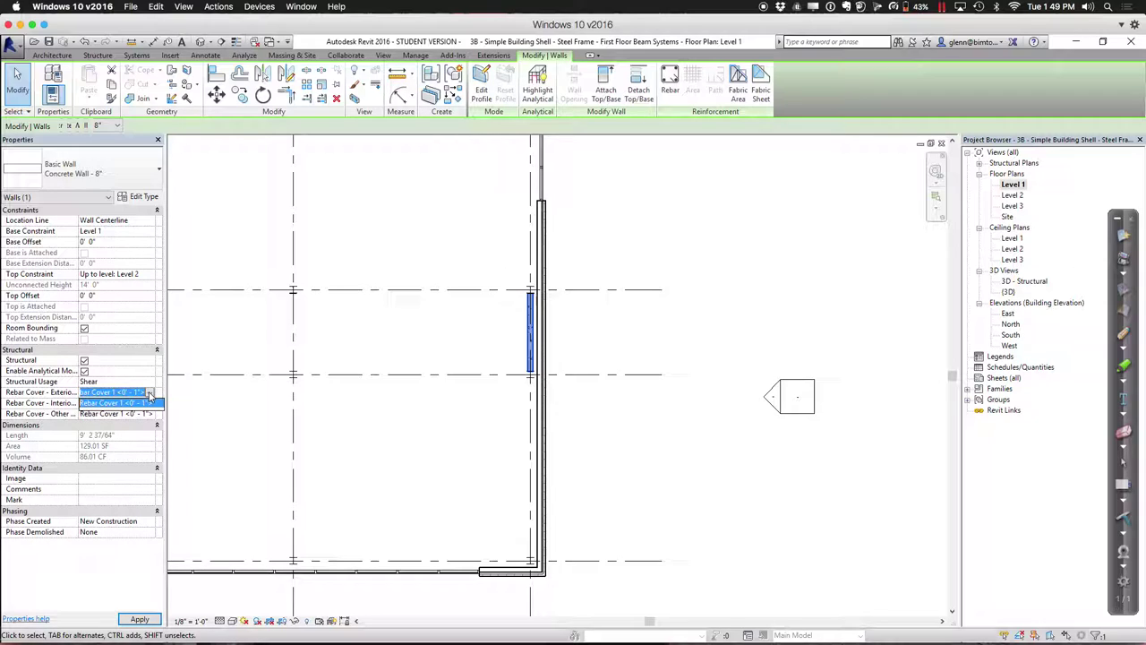
{"action": "left_click", "coordinate": [213, 415]}
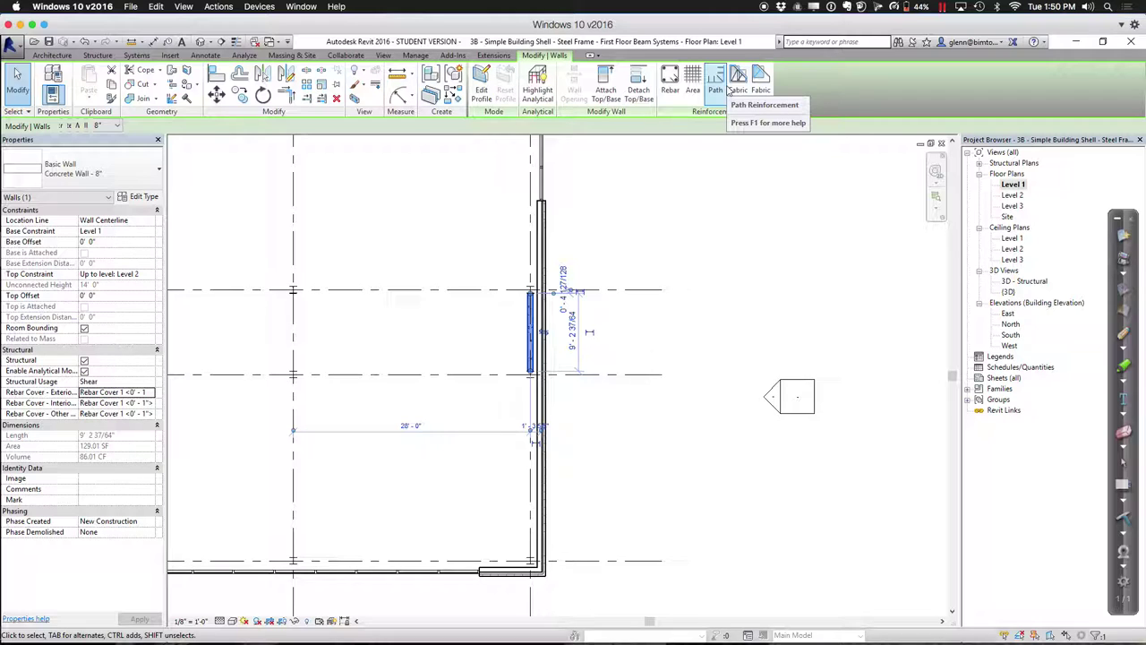
Deselect the shear wall and open the default 3D view of the building
{"action": "left_click", "coordinate": [719, 280]}
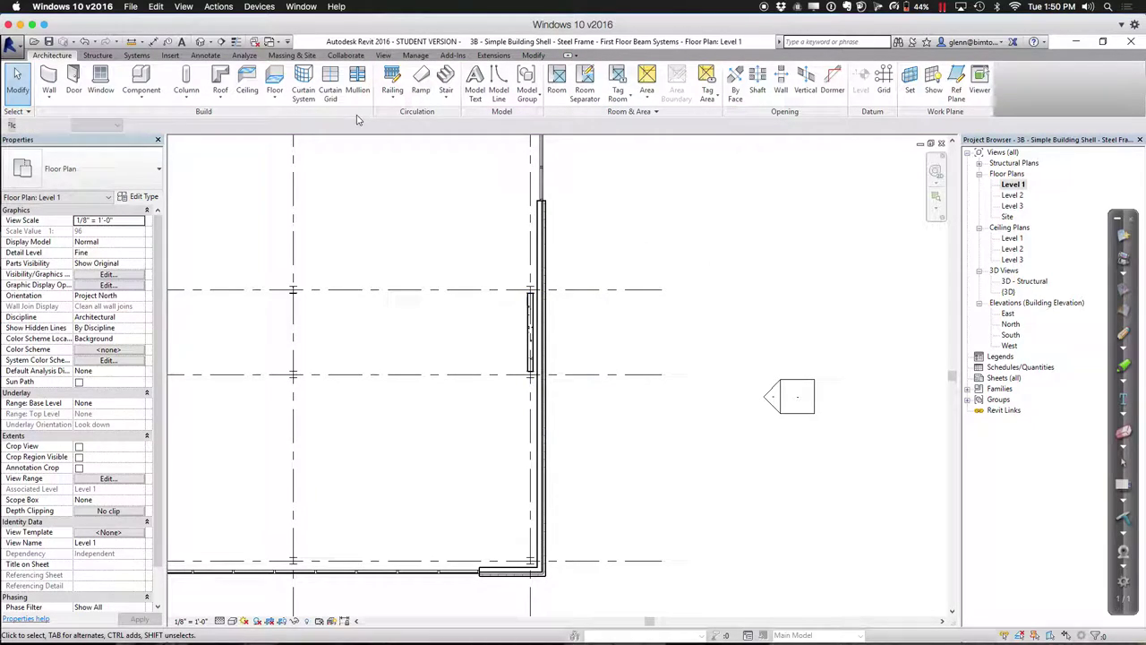
{"action": "left_click", "coordinate": [201, 42]}
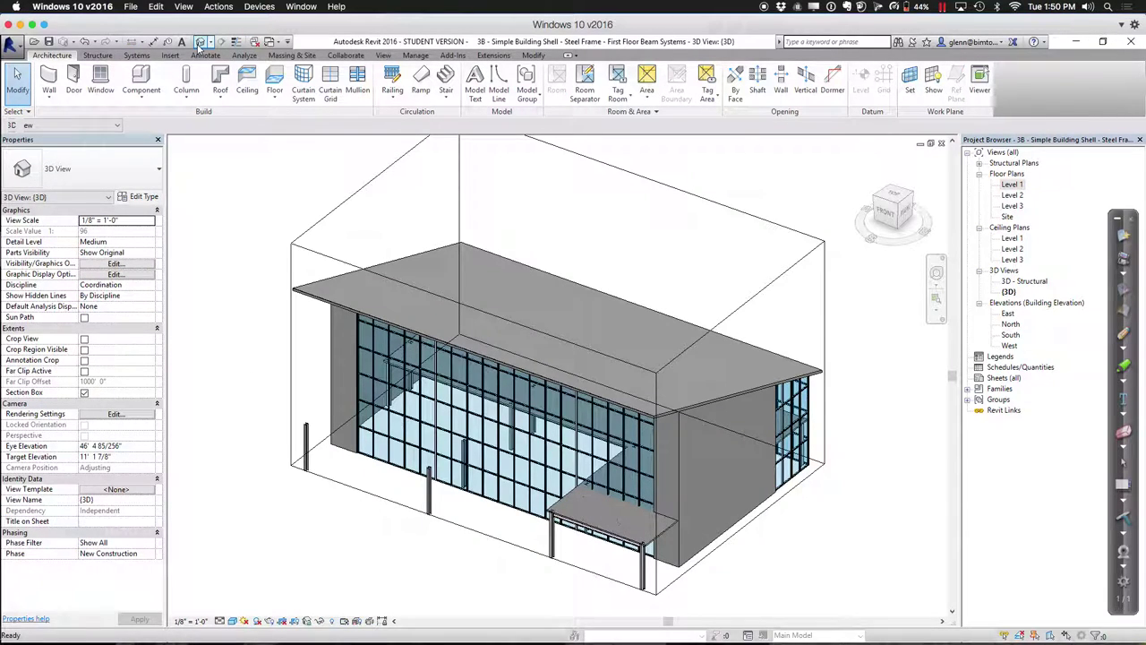
Hide the Exterior - EIFS on Mtl. Stud wall in front of the concrete shear wall in the 3D view and bring the shear wall into view
{"action": "left_click", "coordinate": [688, 544]}
{"action": "right_click", "coordinate": [689, 544]}
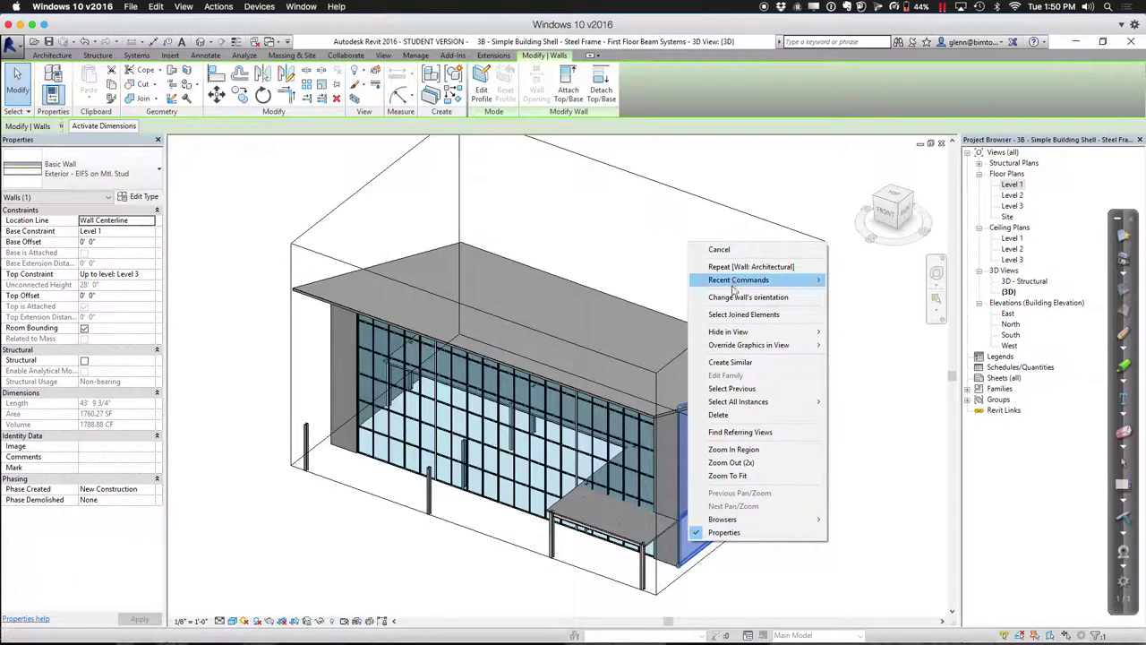
{"action": "mouse_move", "coordinate": [806, 332]}
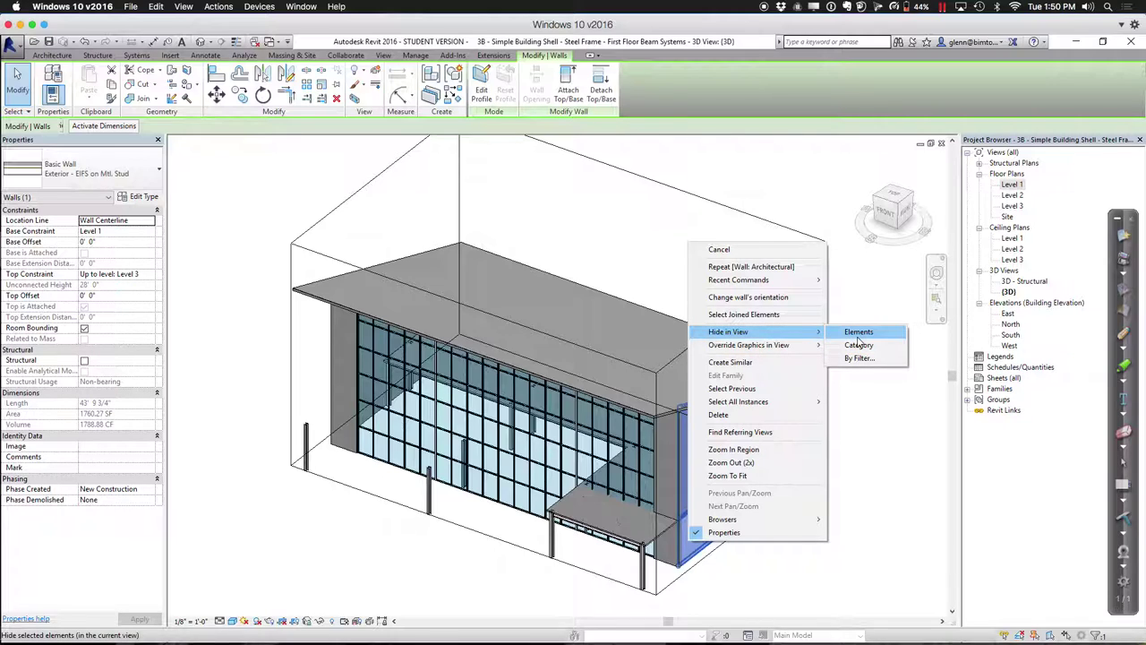
{"action": "left_click", "coordinate": [858, 333]}
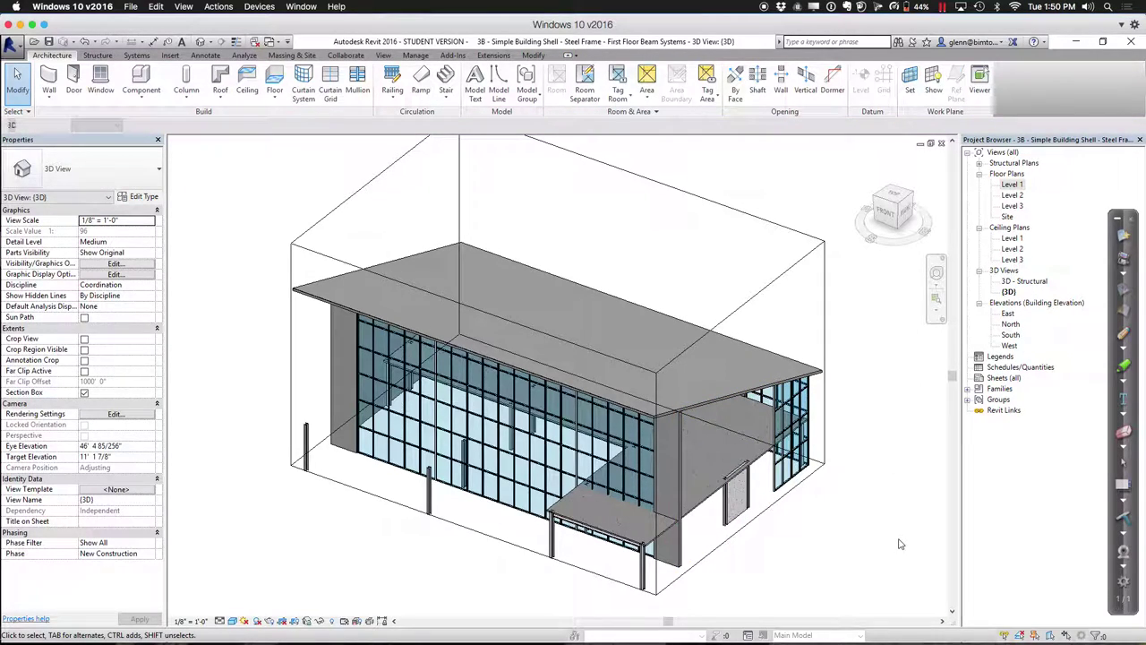
{"action": "left_click", "coordinate": [936, 309]}
{"action": "left_click_drag", "start_coordinate": [680, 473], "coordinate": [806, 557]}
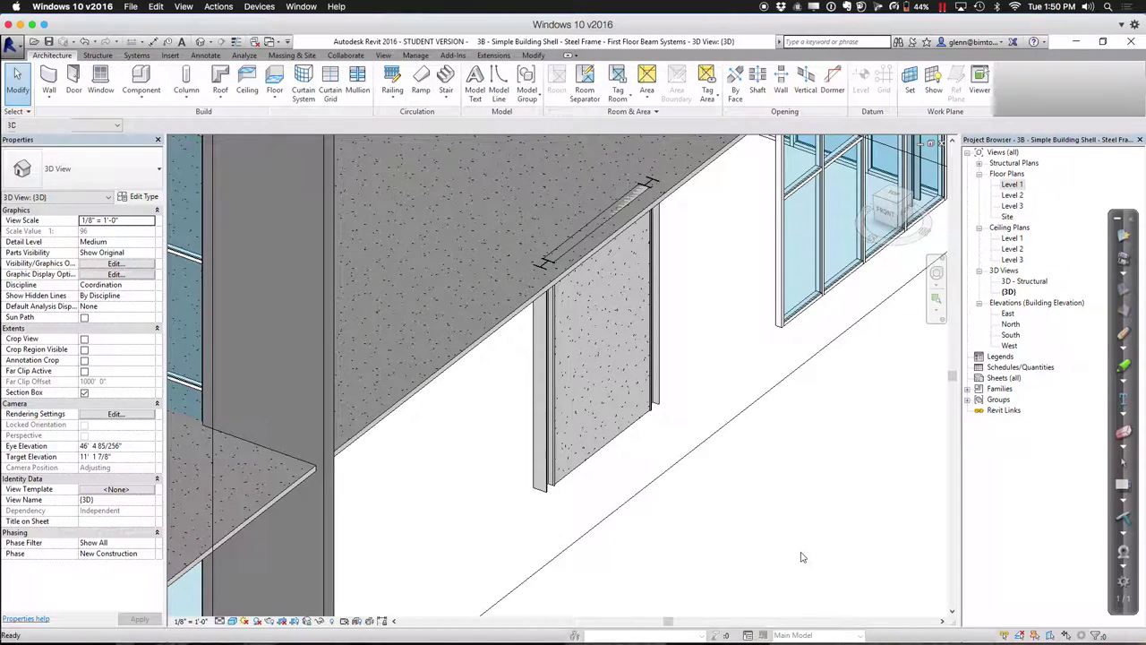
{"action": "scroll", "coordinate": [779, 537], "scroll_direction": "down", "scroll_amount": 5}
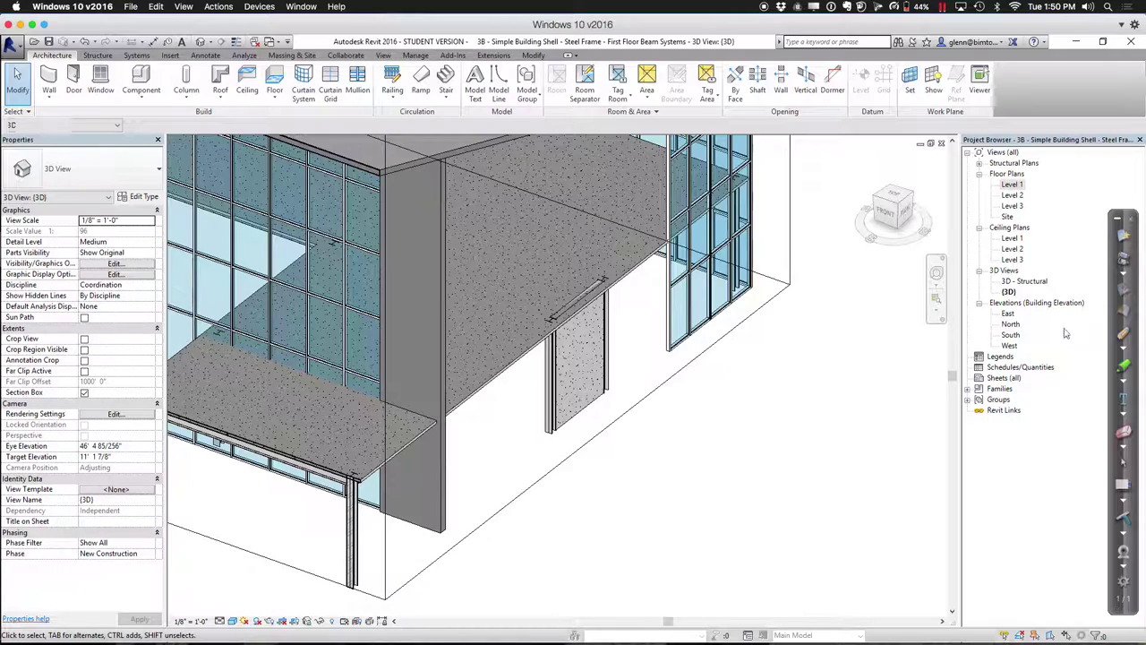
Sketch a thick red Ink2Go arrow from the canopy towards the exposed side of the building, and clear it again
{"action": "left_click", "coordinate": [1124, 344]}
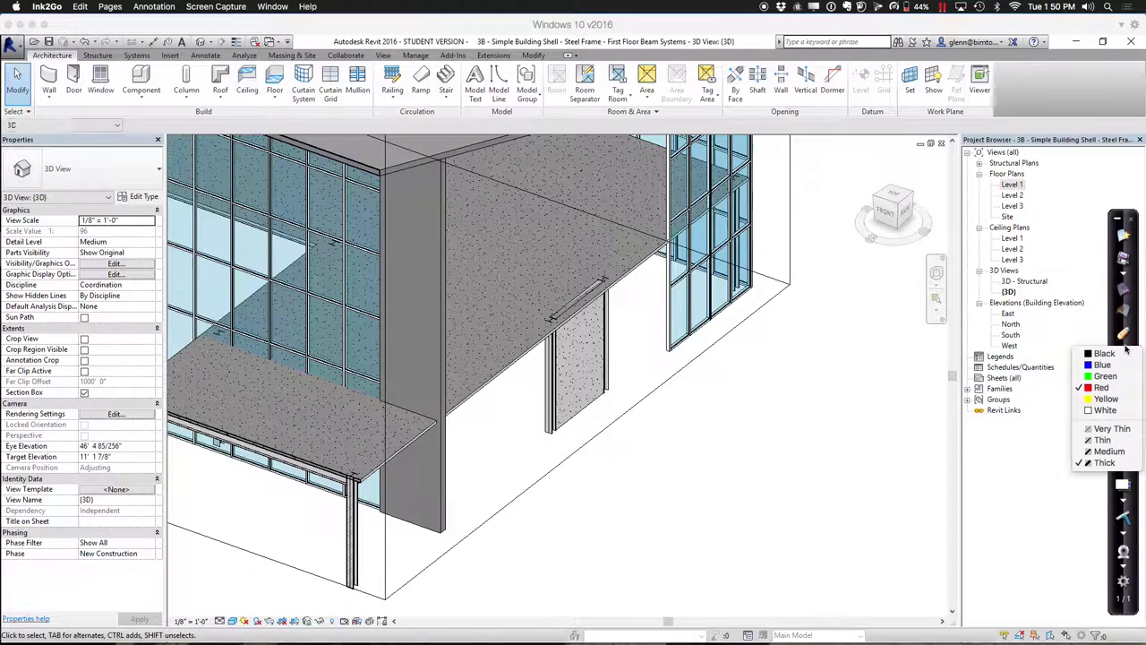
{"action": "left_click", "coordinate": [1100, 386]}
{"action": "mouse_move", "coordinate": [288, 520]}
{"action": "left_mouse_down"}
{"action": "mouse_move", "coordinate": [475, 411]}
{"action": "mouse_move", "coordinate": [435, 437]}
{"action": "mouse_move", "coordinate": [447, 457]}
{"action": "left_mouse_up"}
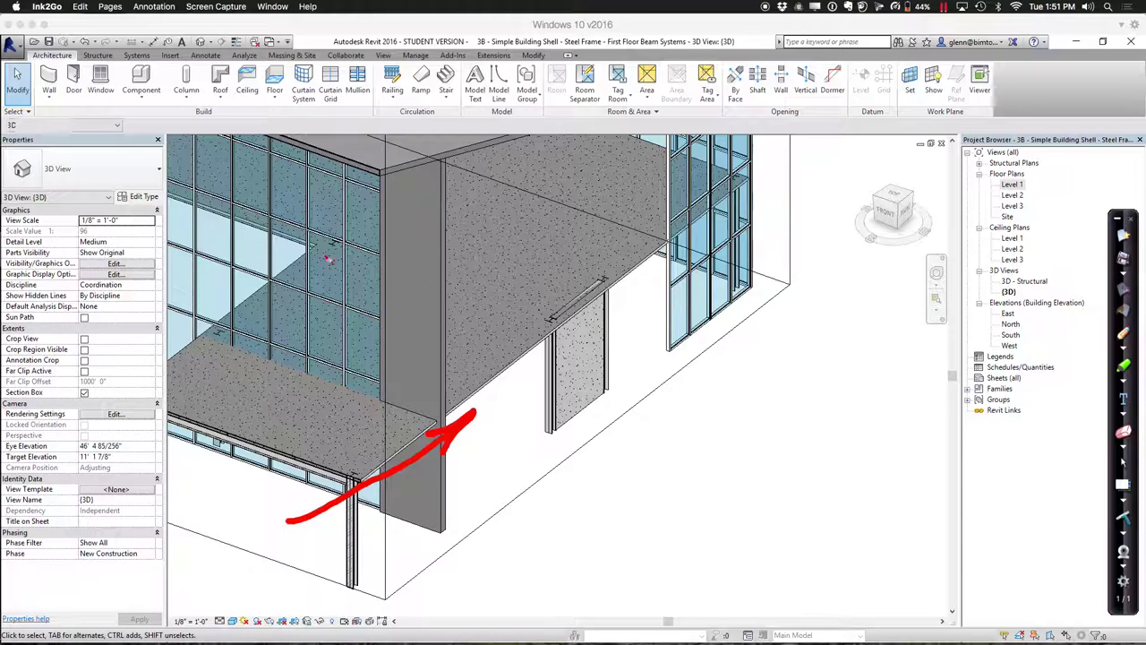
{"action": "left_click", "coordinate": [1126, 519]}
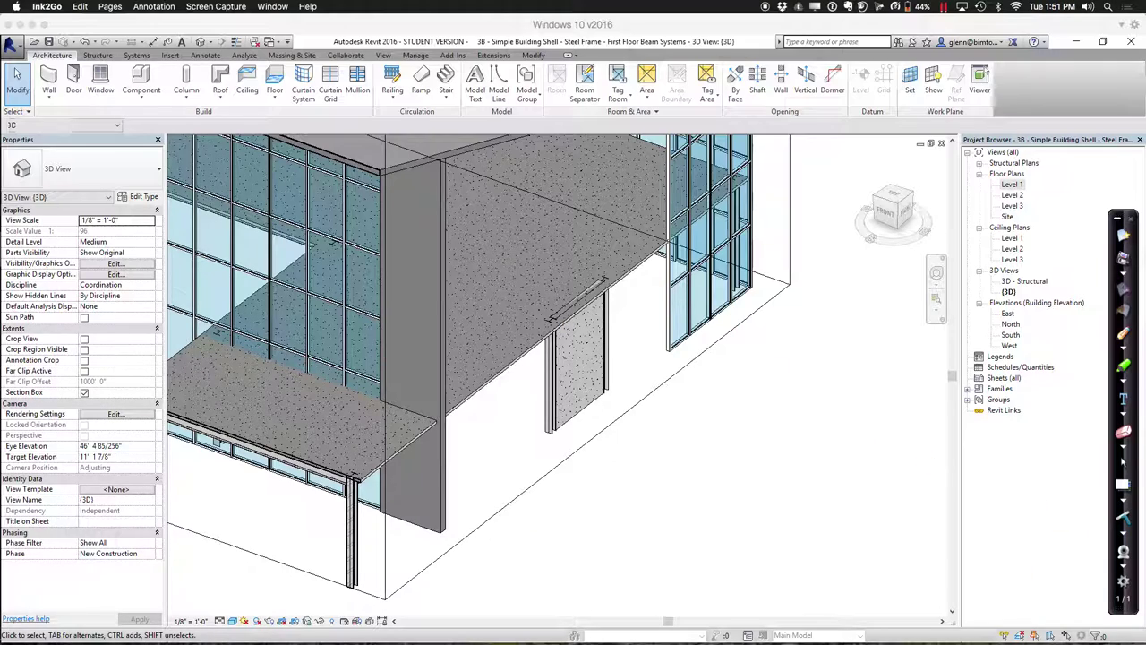
{"action": "left_click", "coordinate": [1123, 462]}
Set the 3D view's discipline to Structural and apply it
{"action": "left_click", "coordinate": [150, 285]}
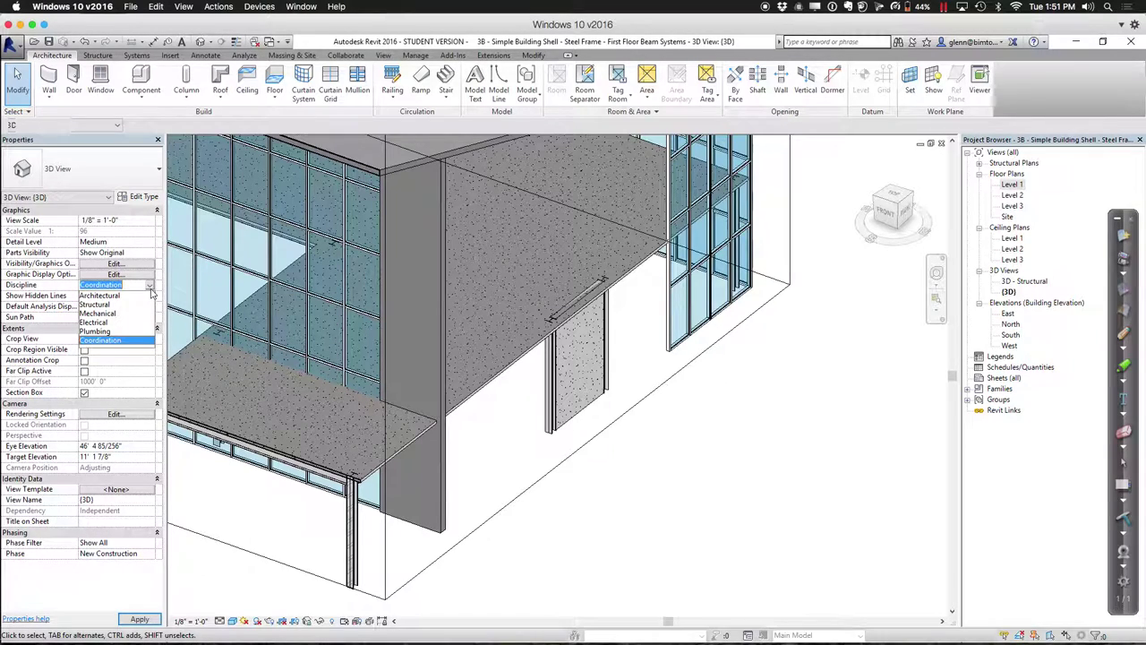
{"action": "left_click", "coordinate": [134, 304]}
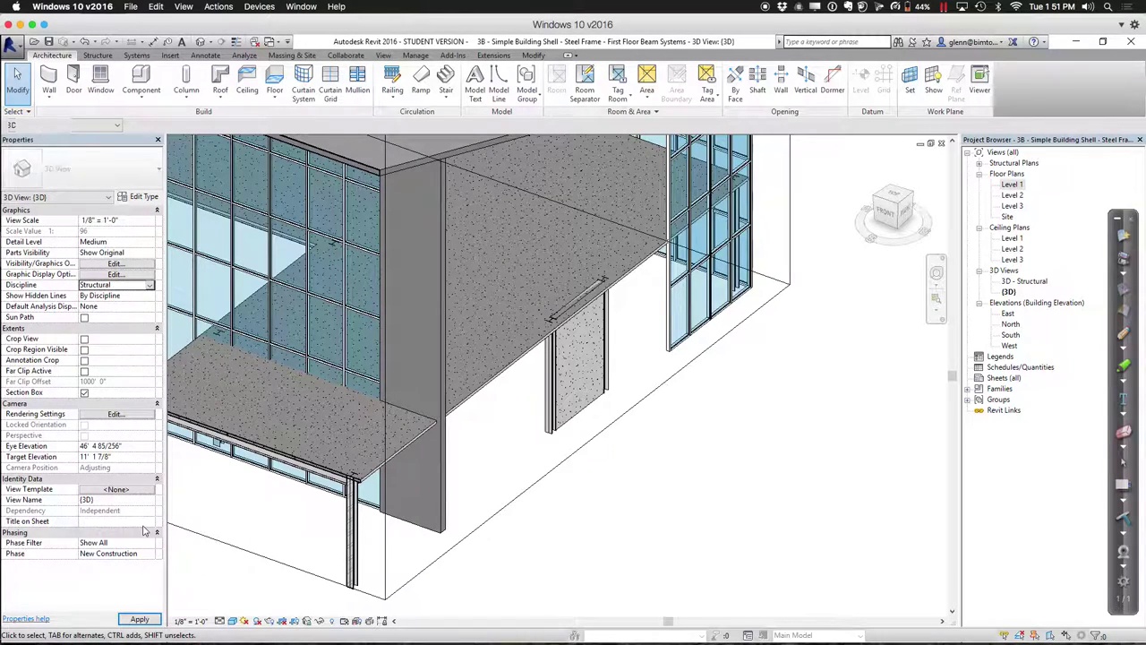
{"action": "left_click", "coordinate": [140, 620]}
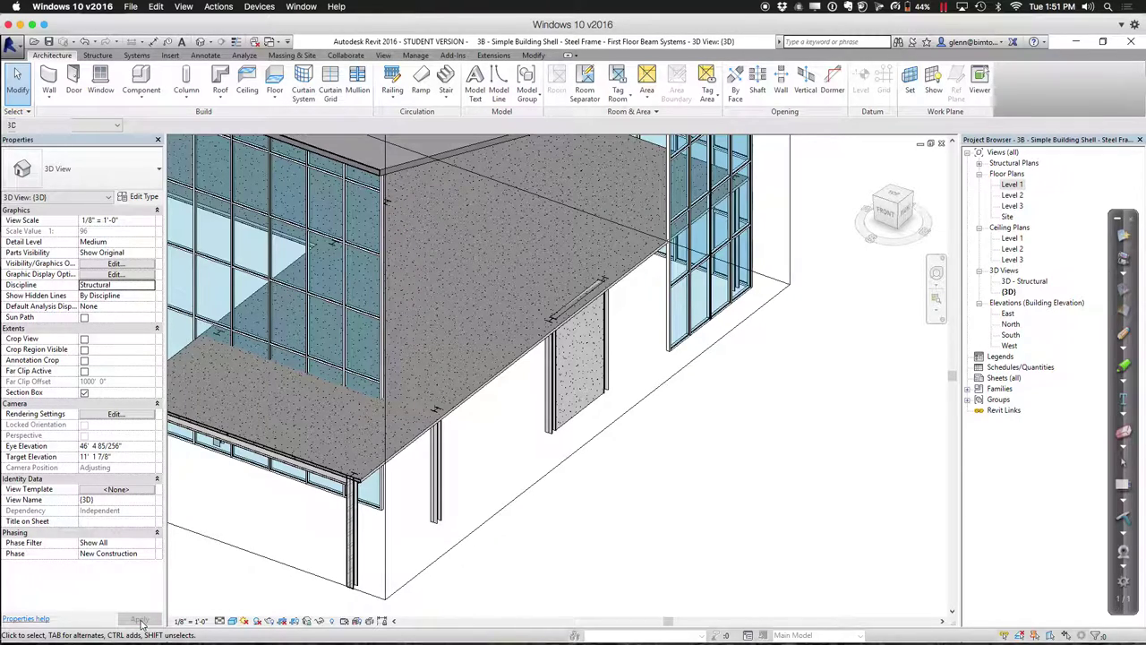
Examine the properties of the concrete shear wall and the Level 2 floor slab, leaving nothing selected
{"action": "left_click", "coordinate": [590, 411]}
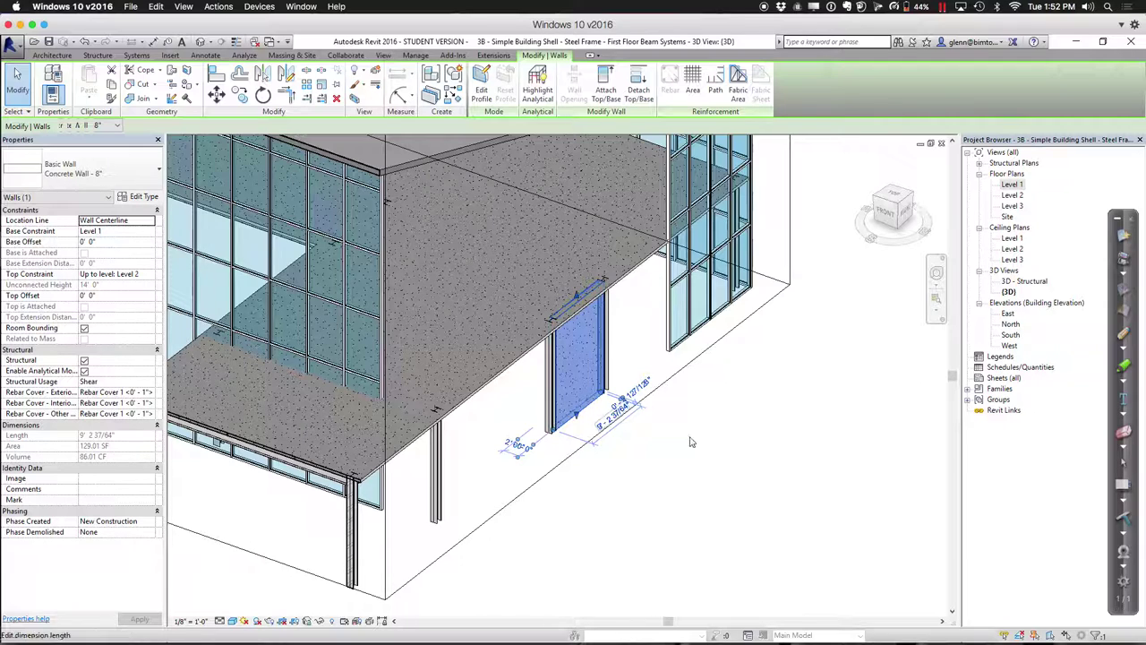
{"action": "left_click", "coordinate": [703, 459]}
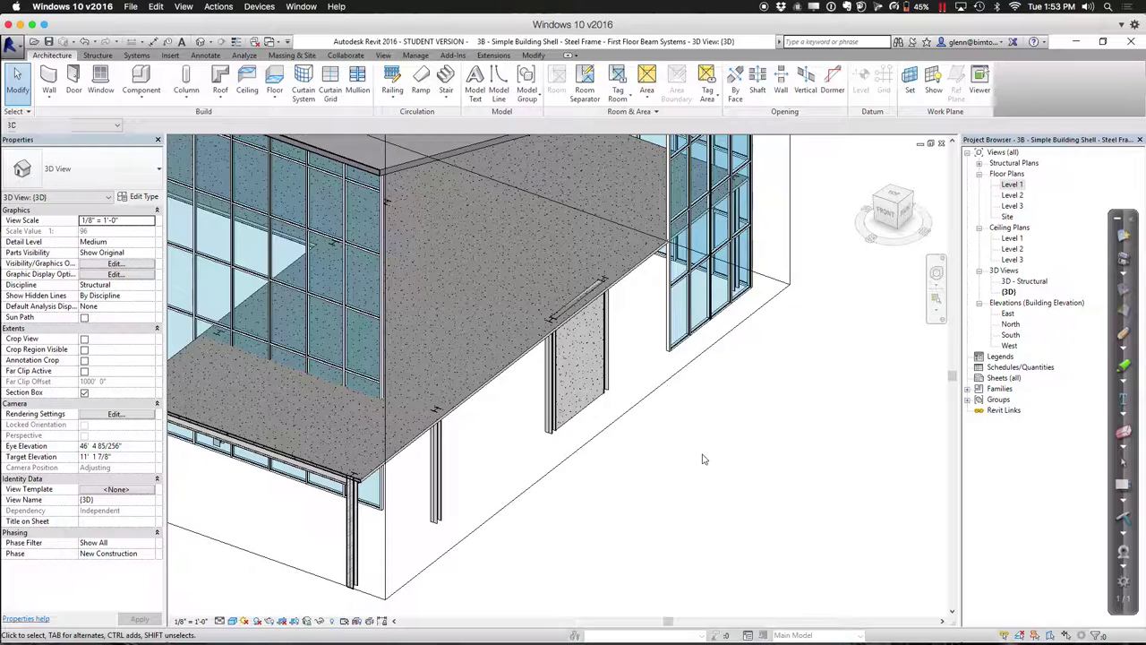
{"action": "left_click", "coordinate": [514, 368]}
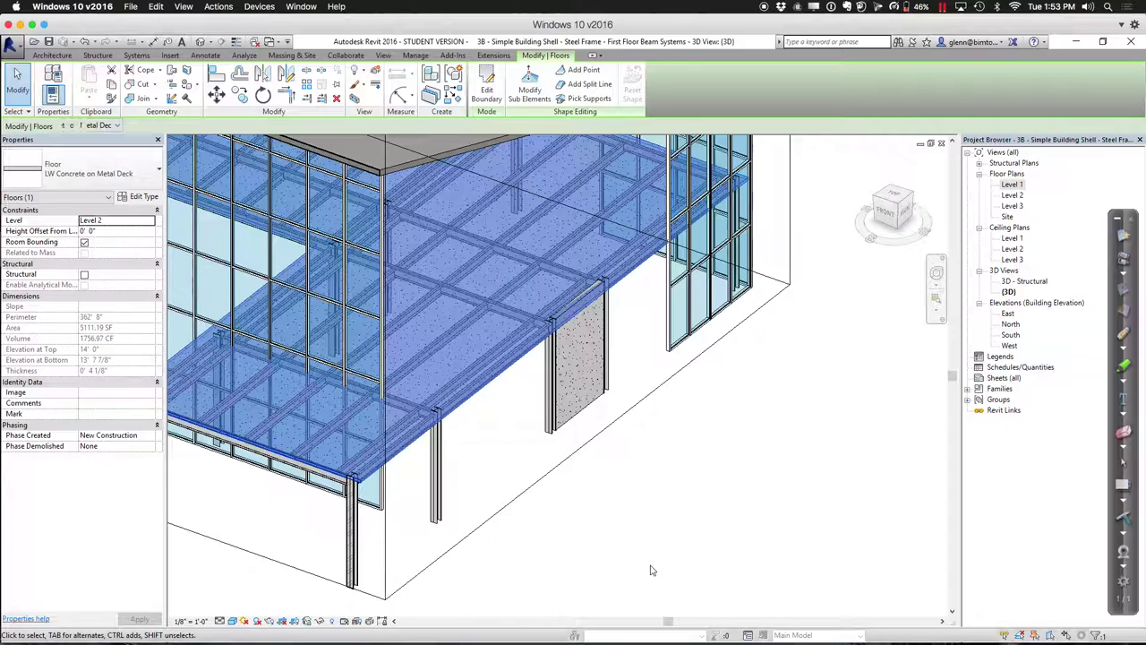
{"action": "key", "text": "Escape"}
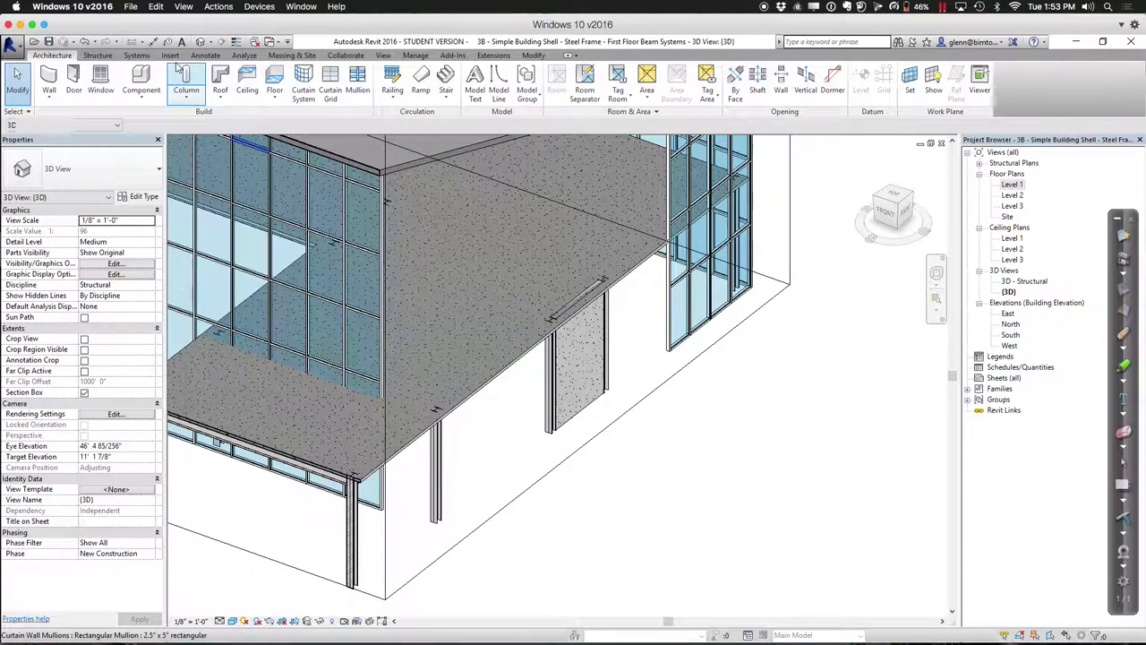
Start an isolated foundation and load the Footing-Rectangular family from the US Imperial library's Structural Foundations folder
{"action": "left_click", "coordinate": [102, 56]}
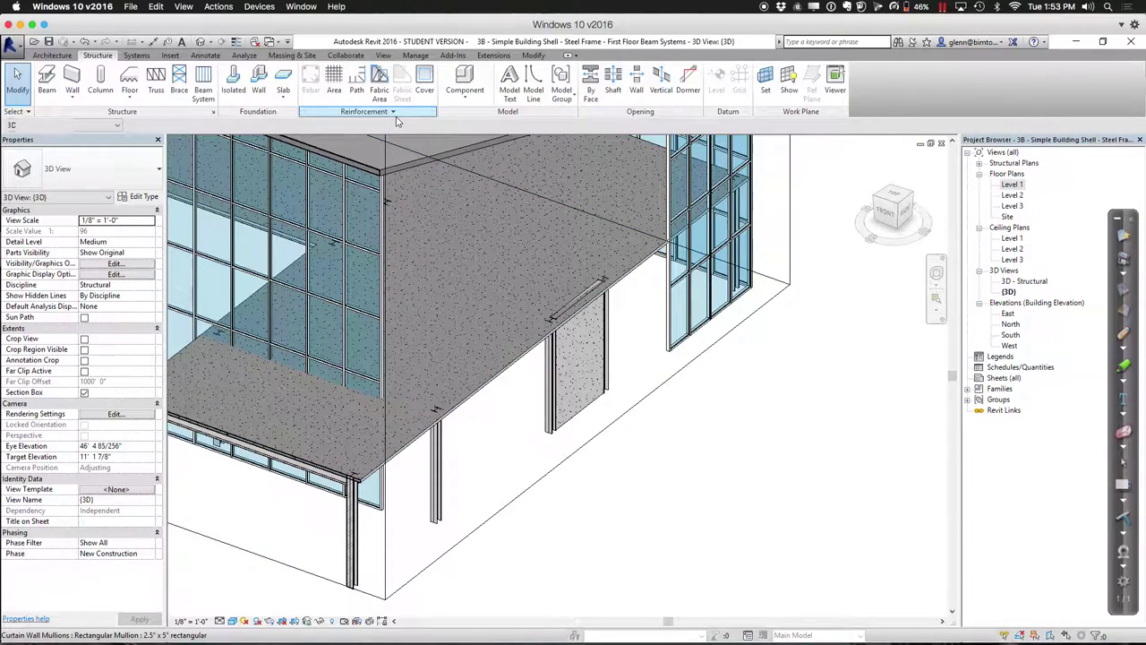
{"action": "left_click", "coordinate": [238, 93]}
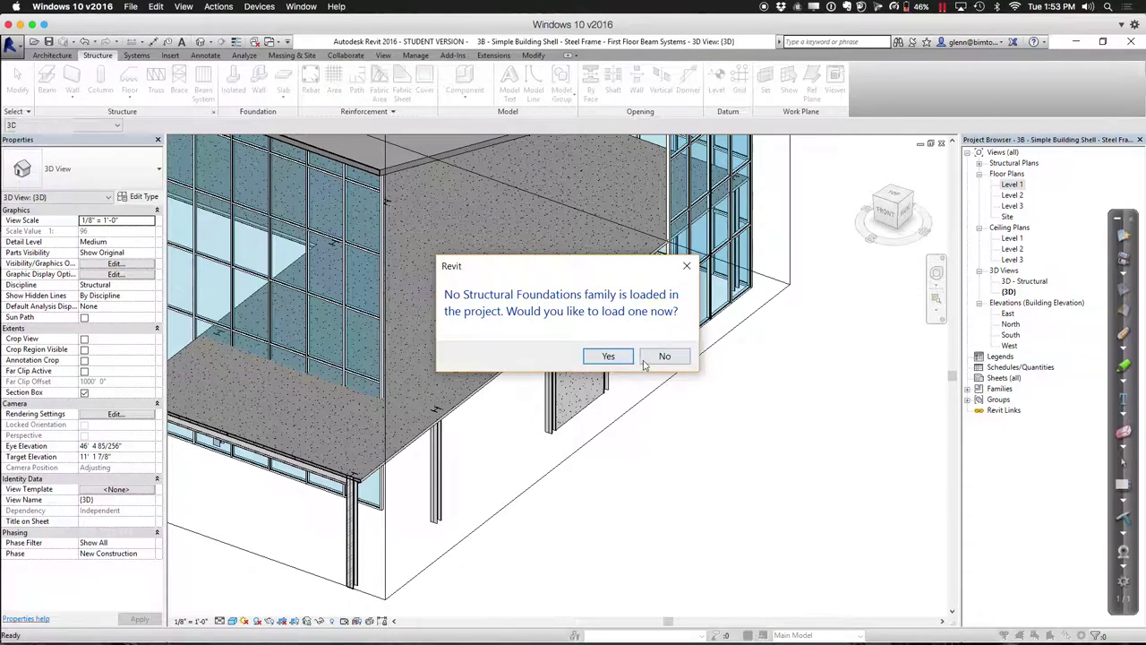
{"action": "left_click", "coordinate": [619, 359]}
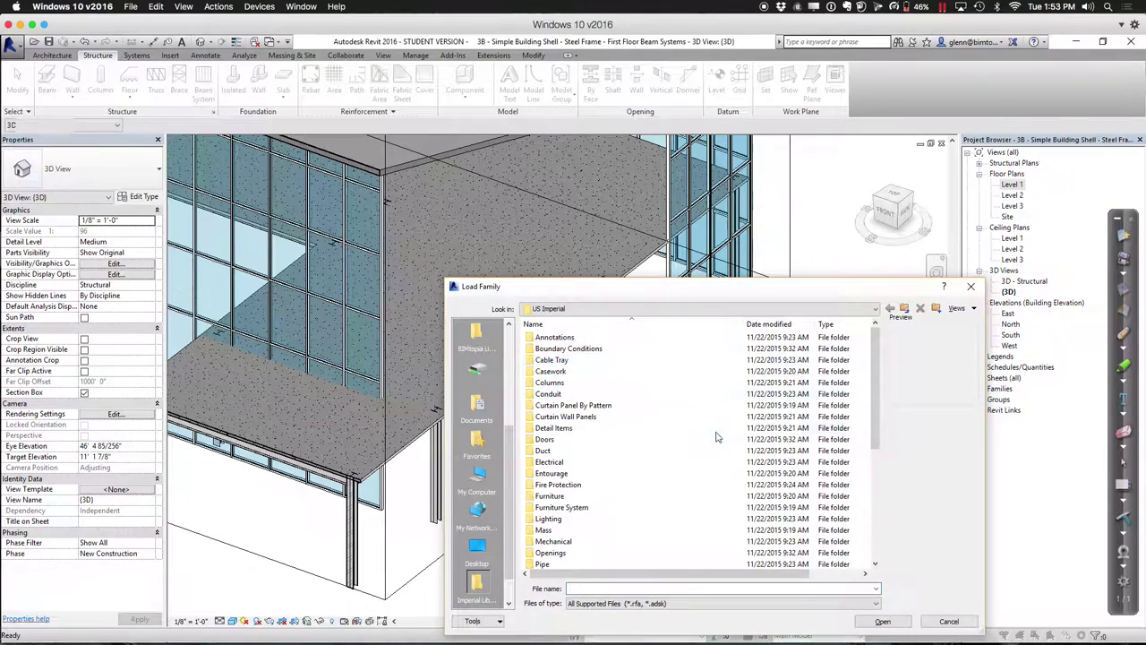
{"action": "left_click", "coordinate": [875, 537]}
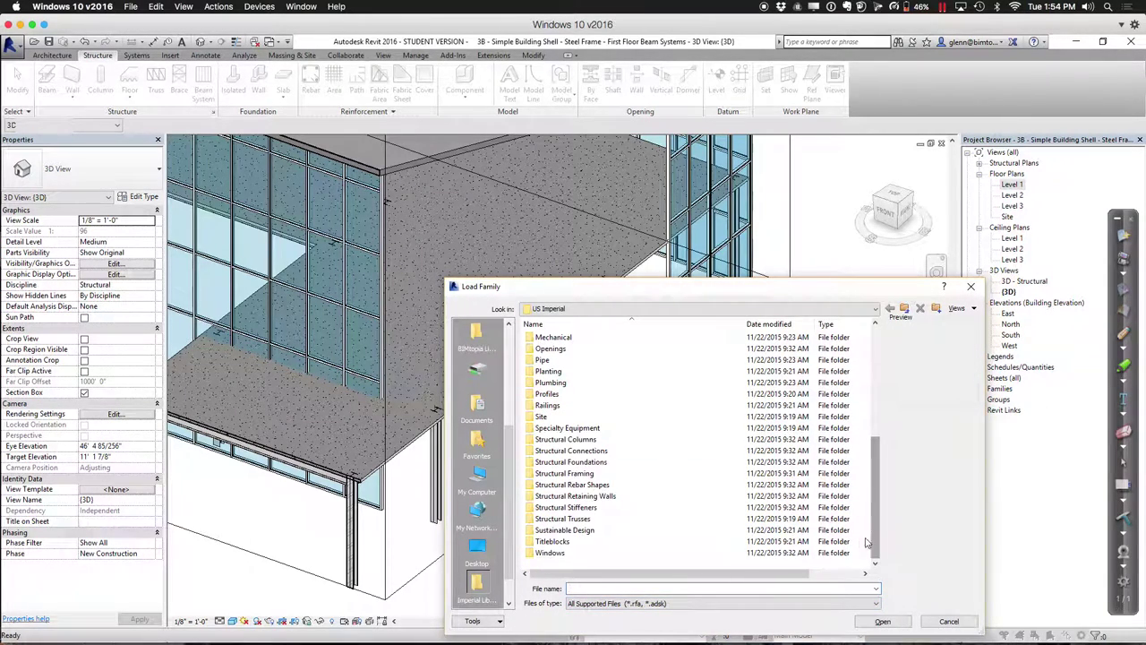
{"action": "double_click", "coordinate": [587, 462]}
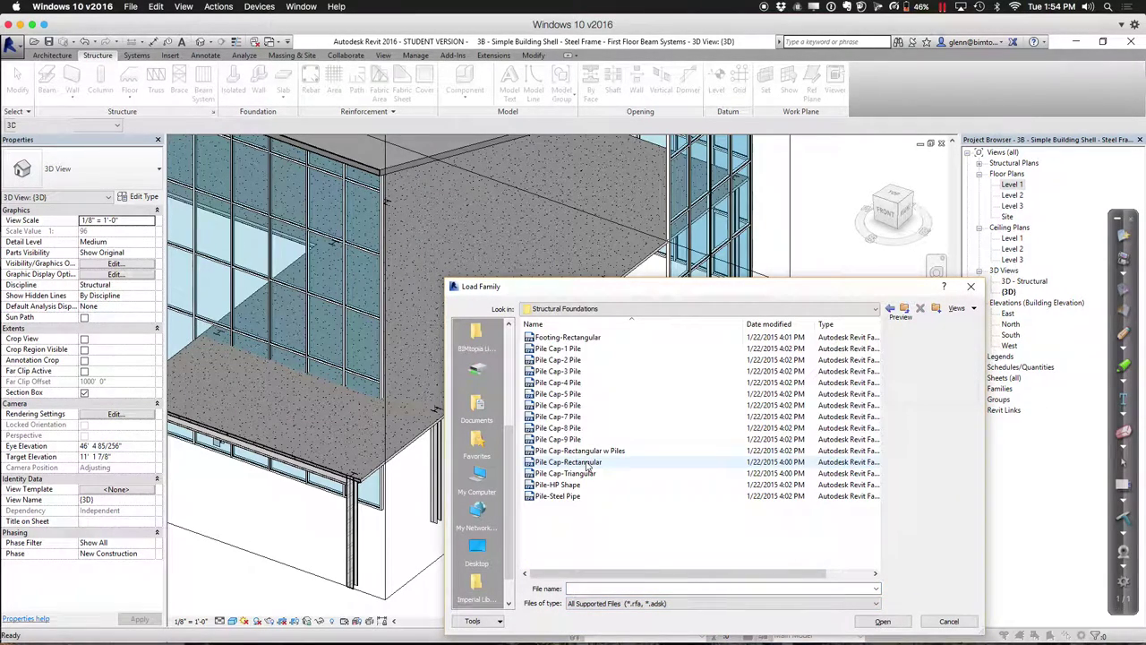
{"action": "left_click", "coordinate": [560, 338]}
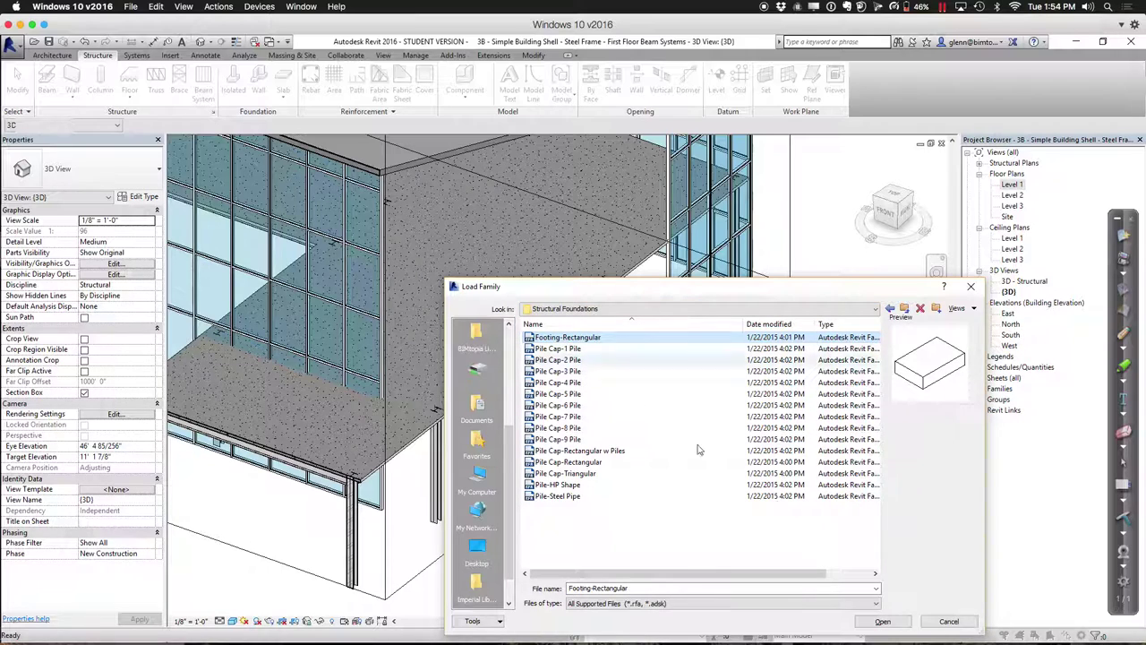
{"action": "left_click", "coordinate": [884, 622]}
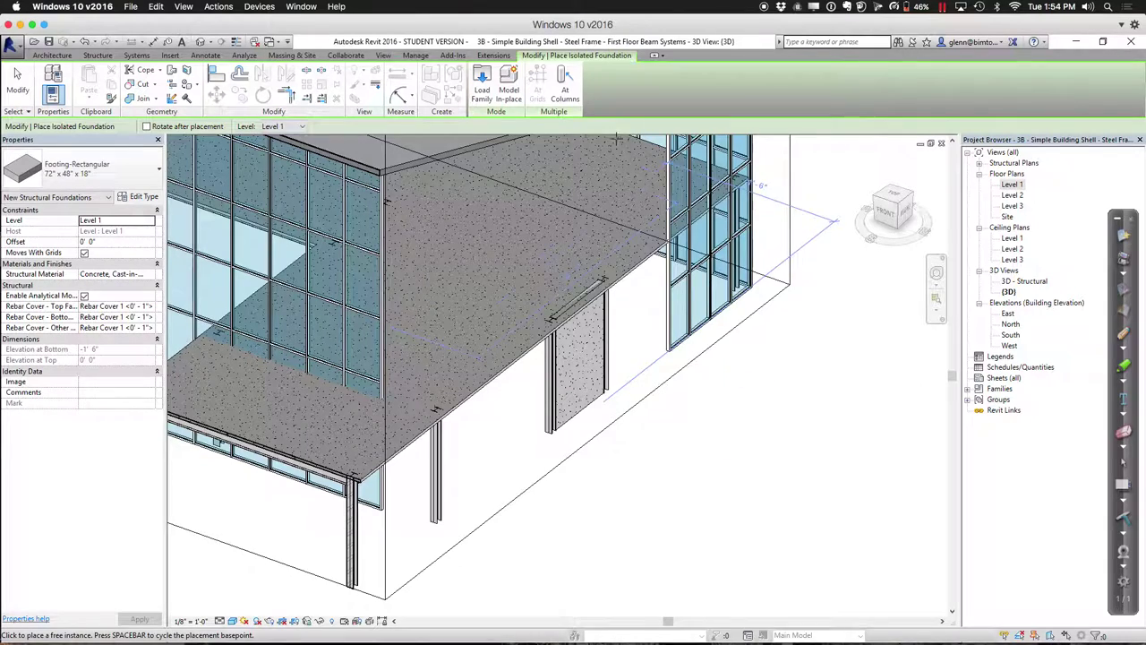
Place 72" x 48" x 18" rectangular footings at Level 1 under the structural columns along the shear wall's side of the building
{"action": "left_click", "coordinate": [565, 85]}
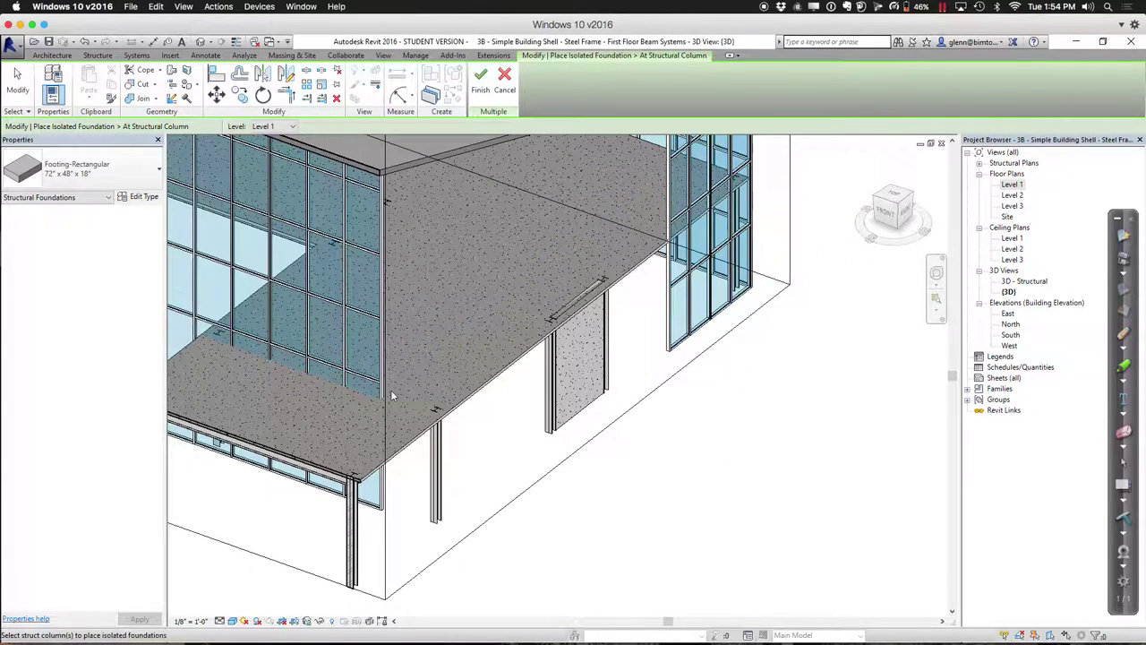
{"action": "left_click", "coordinate": [440, 521]}
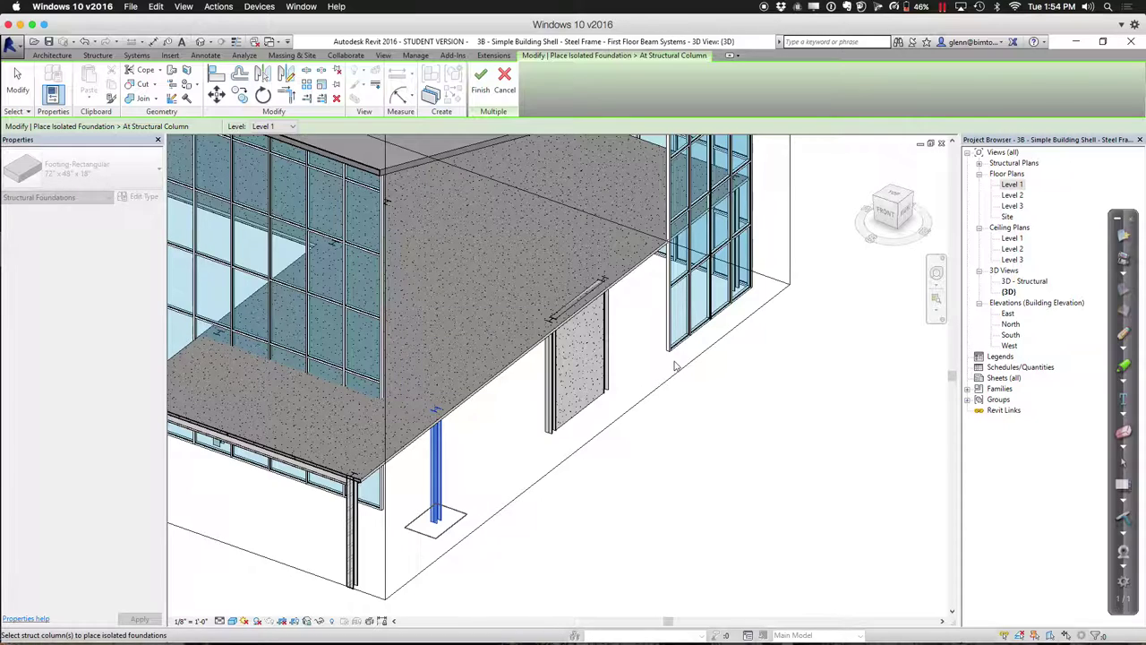
{"action": "left_click", "coordinate": [743, 288]}
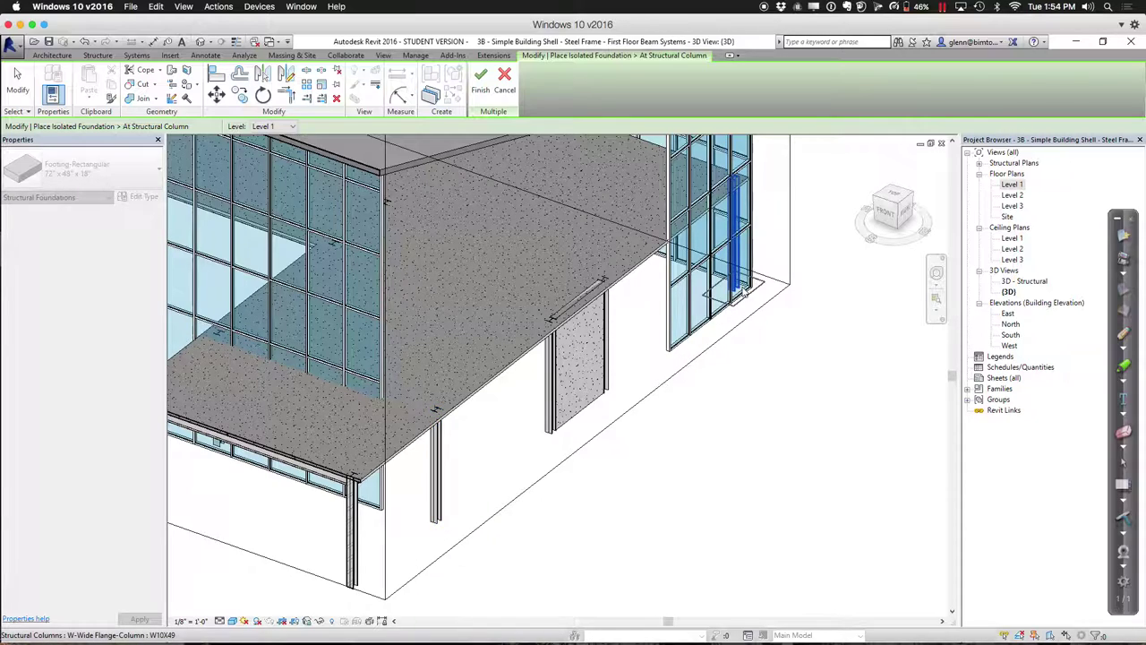
{"action": "left_click", "coordinate": [615, 392]}
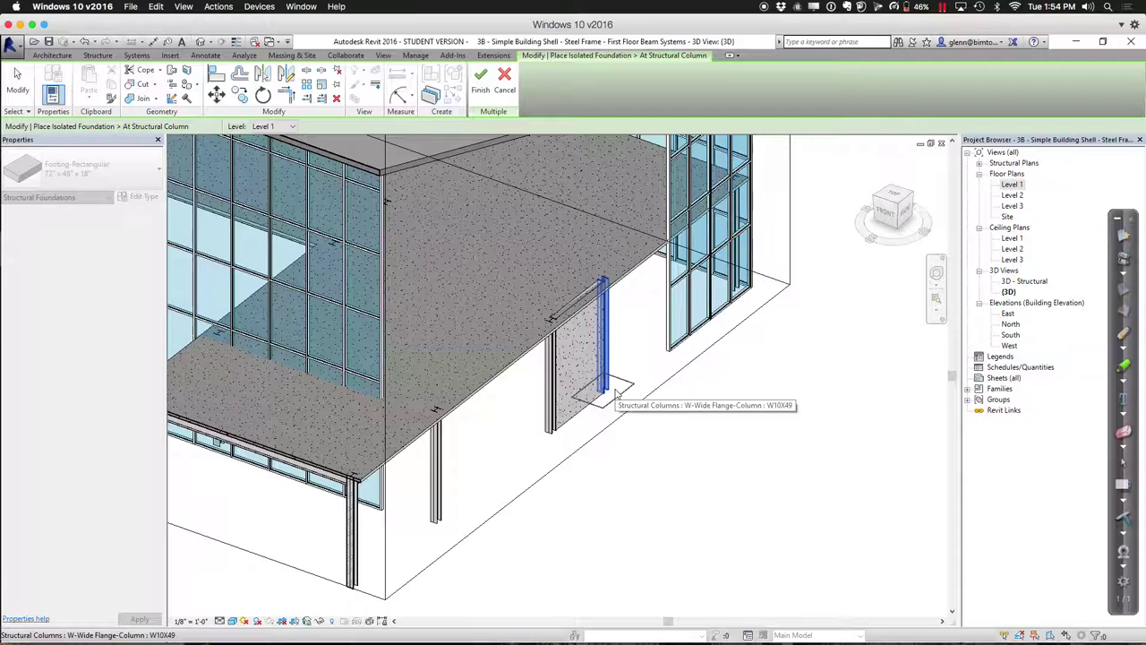
{"action": "left_click", "coordinate": [559, 433]}
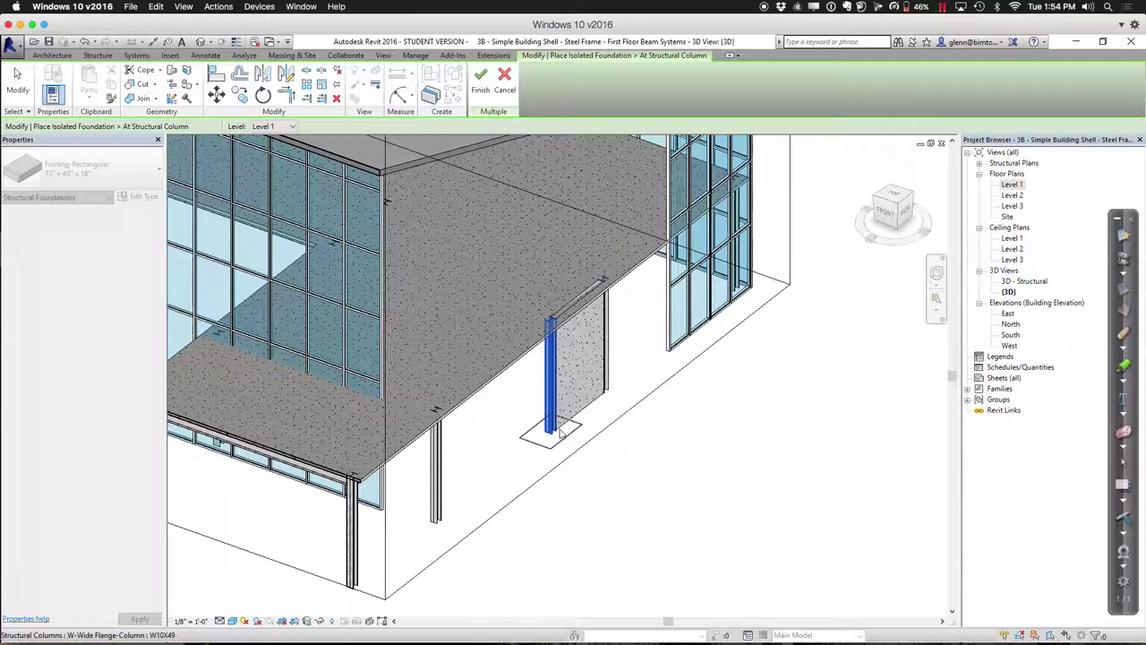
{"action": "left_click", "coordinate": [438, 507], "text": "ctrl"}
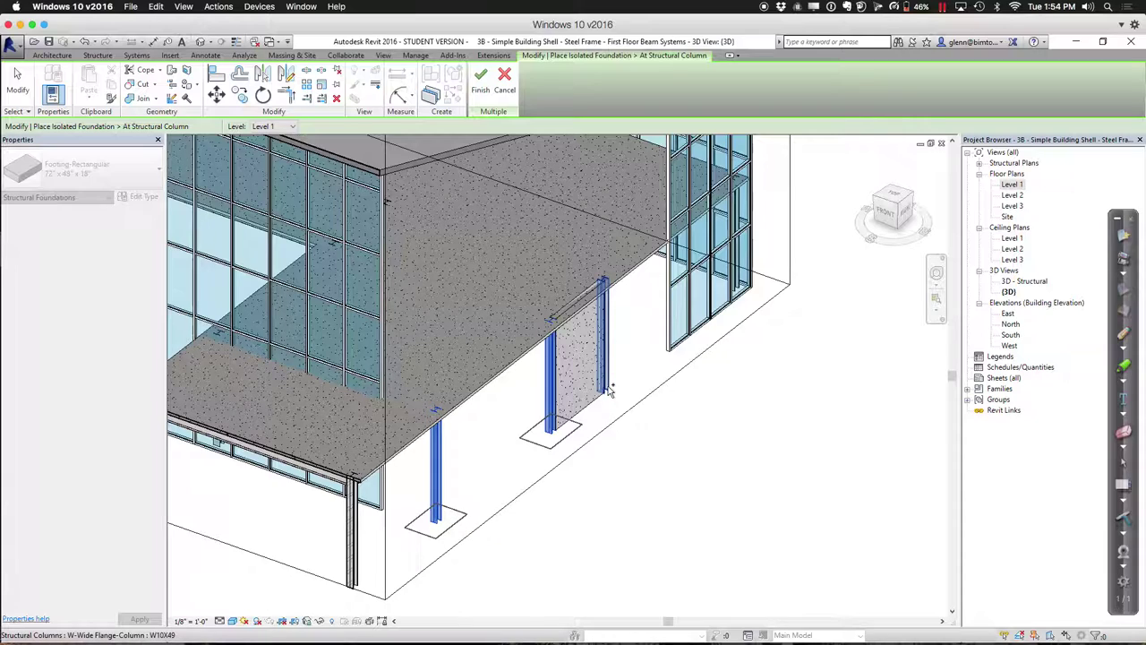
{"action": "left_click", "coordinate": [611, 391], "text": "ctrl"}
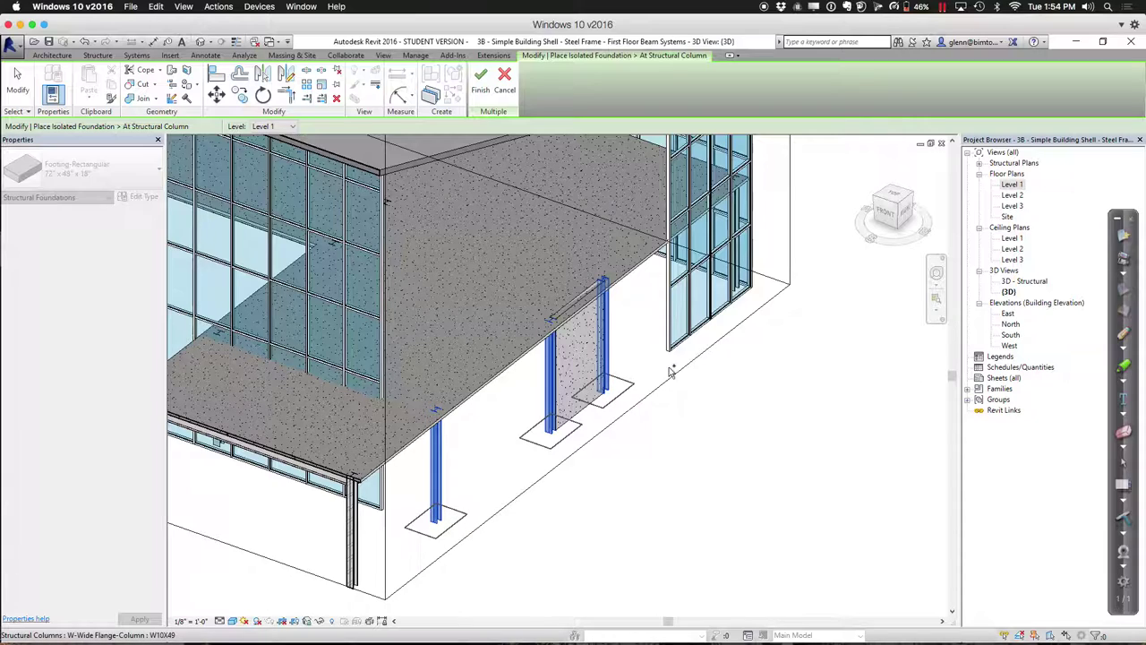
{"action": "left_click", "coordinate": [748, 287], "text": "ctrl"}
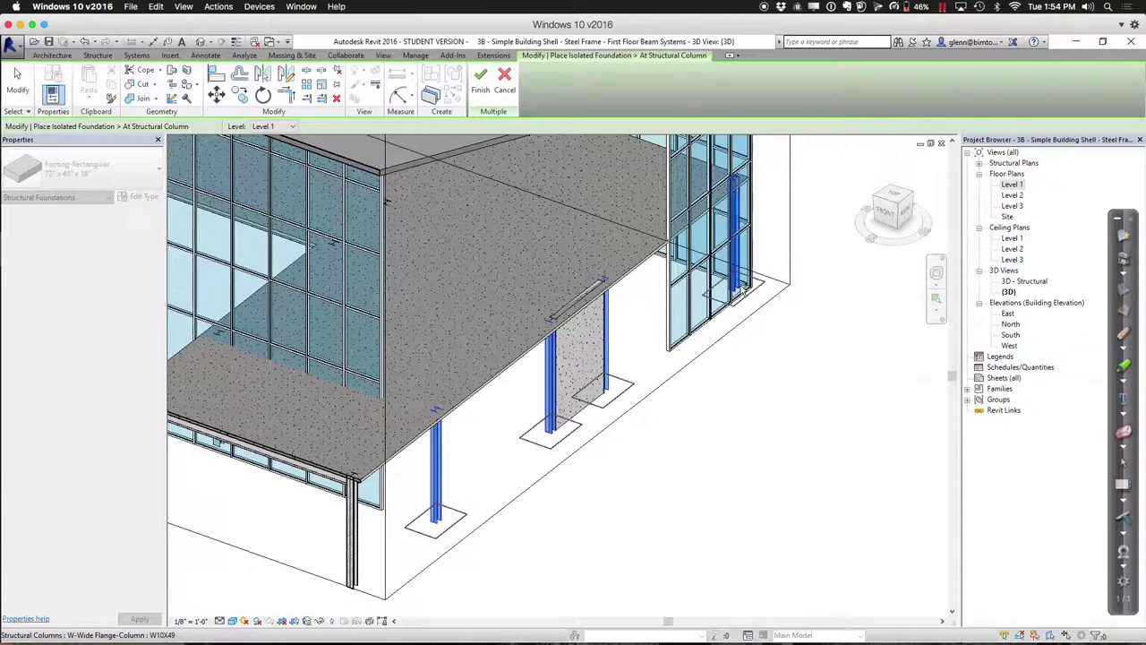
{"action": "left_click", "coordinate": [340, 587], "text": "ctrl"}
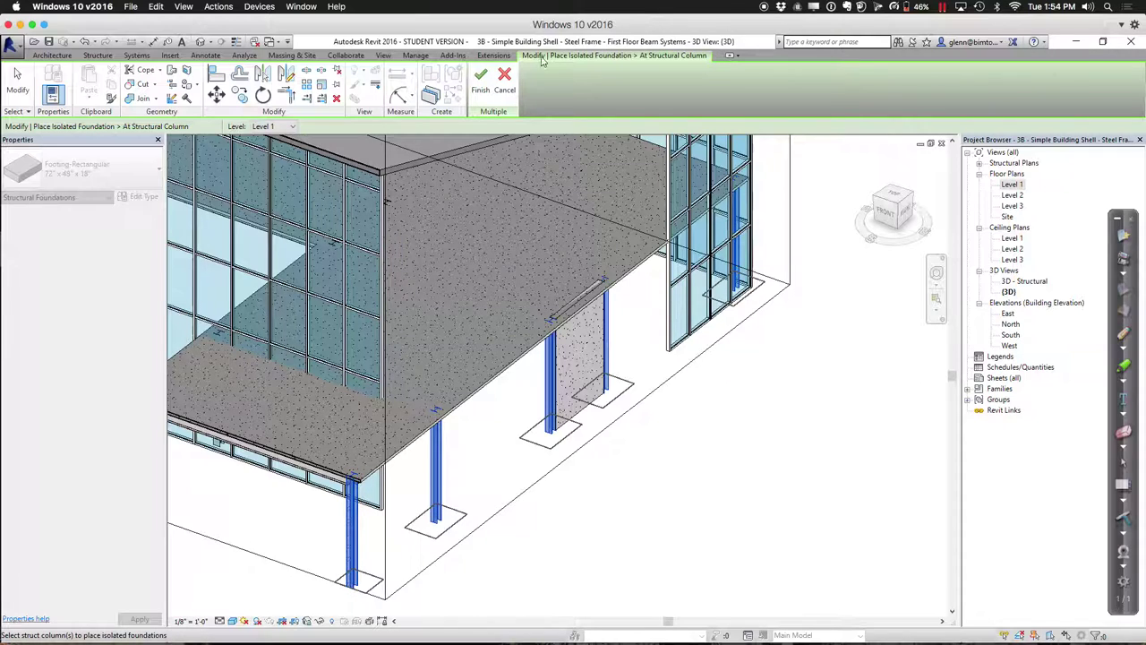
{"action": "left_click", "coordinate": [481, 81]}
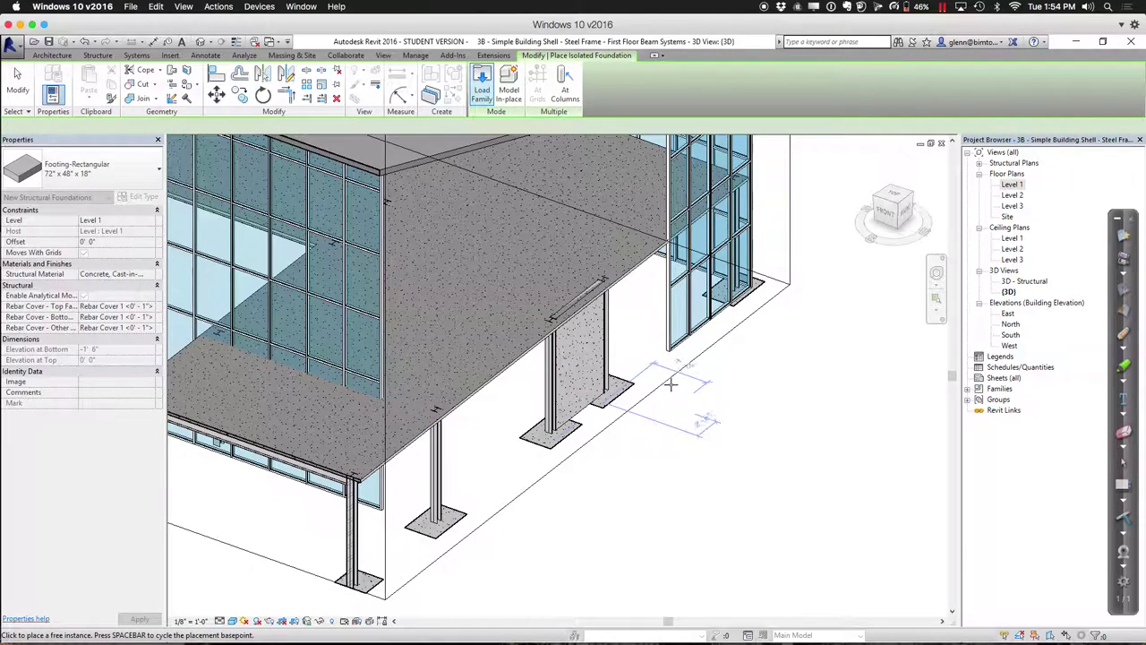
{"action": "left_click", "coordinate": [18, 85]}
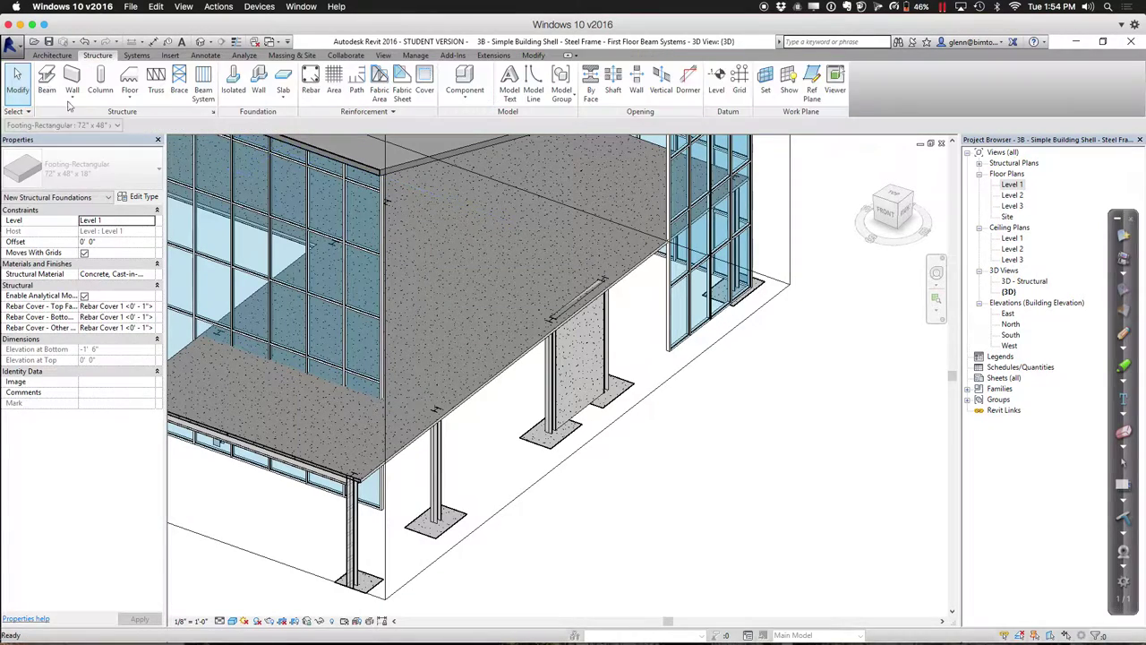
Extend the 3D view's section box below the column footings and outward past the end footing, so no foundation is cut off
{"action": "left_click", "coordinate": [605, 435]}
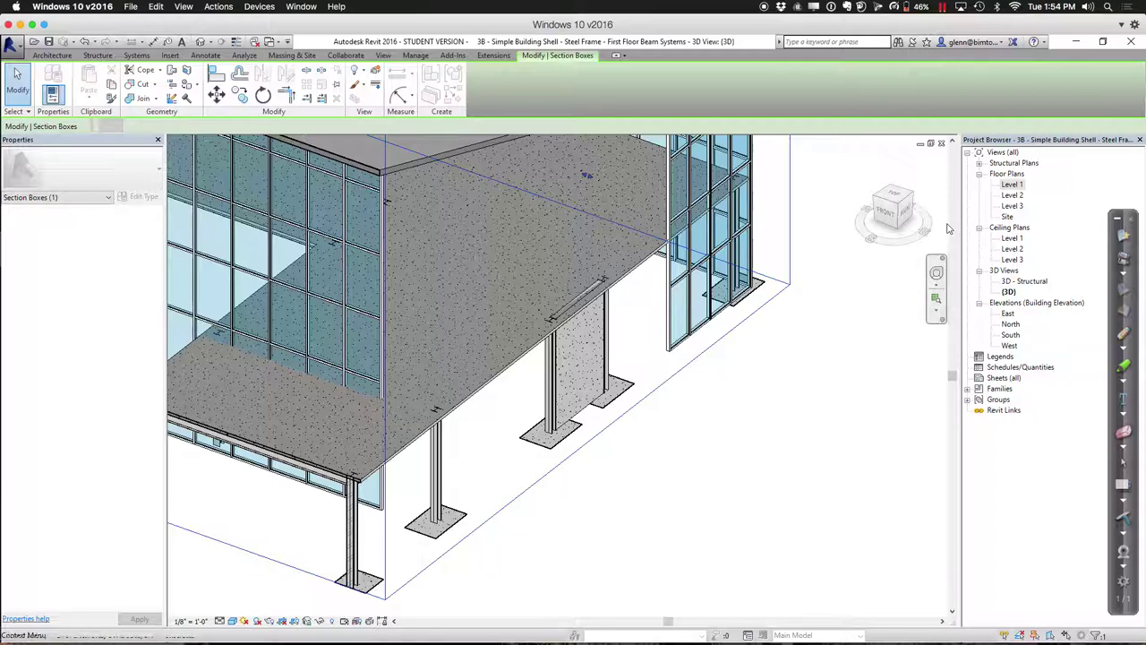
{"action": "left_click", "coordinate": [906, 213]}
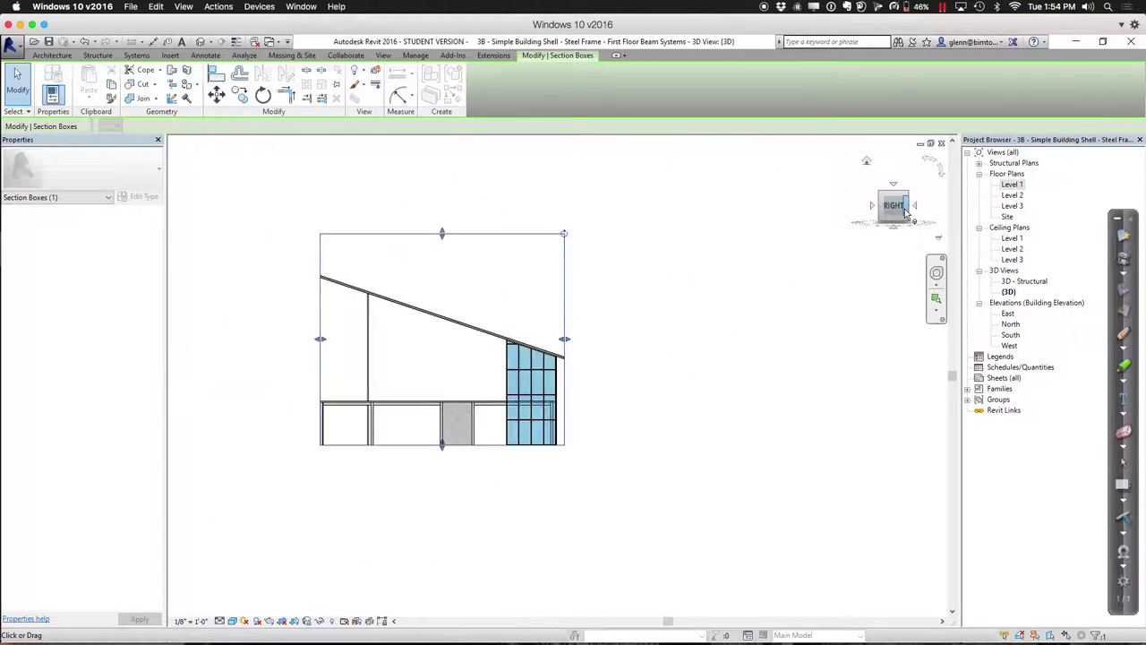
{"action": "left_click_drag", "start_coordinate": [558, 484], "coordinate": [558, 505]}
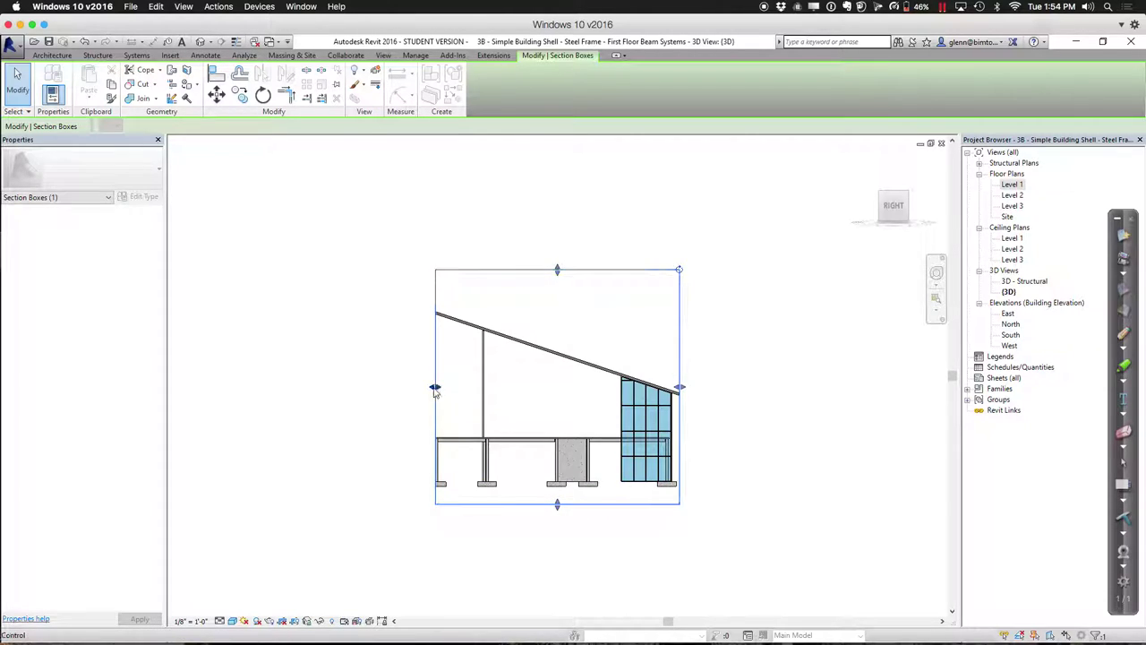
{"action": "left_click_drag", "start_coordinate": [435, 386], "coordinate": [381, 387]}
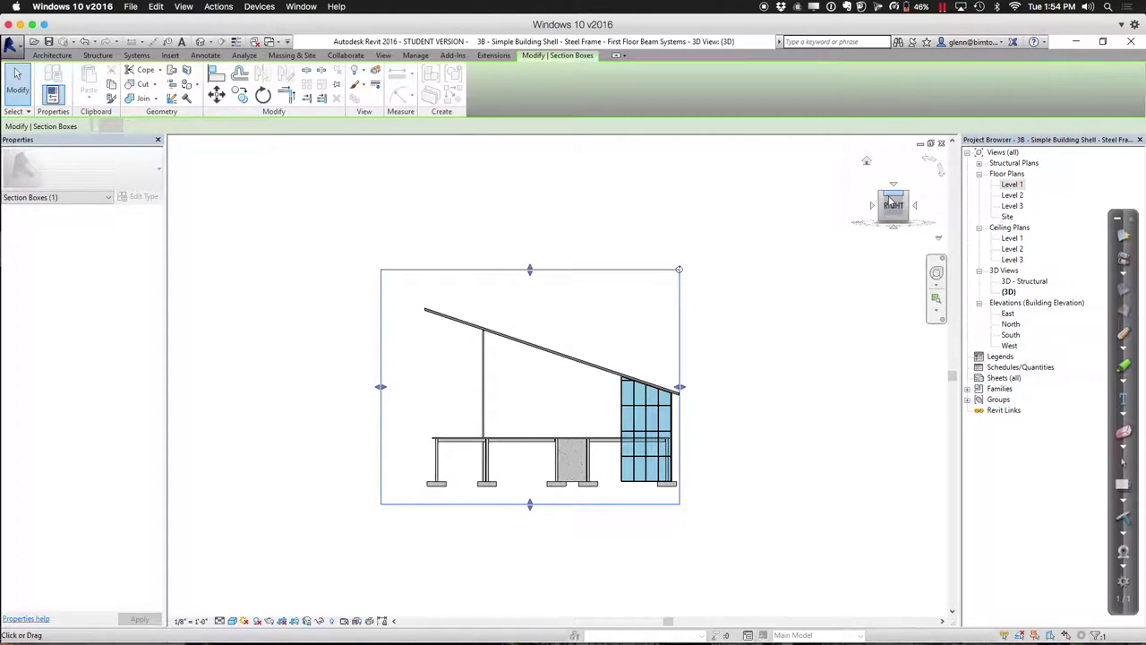
{"action": "left_click", "coordinate": [880, 196]}
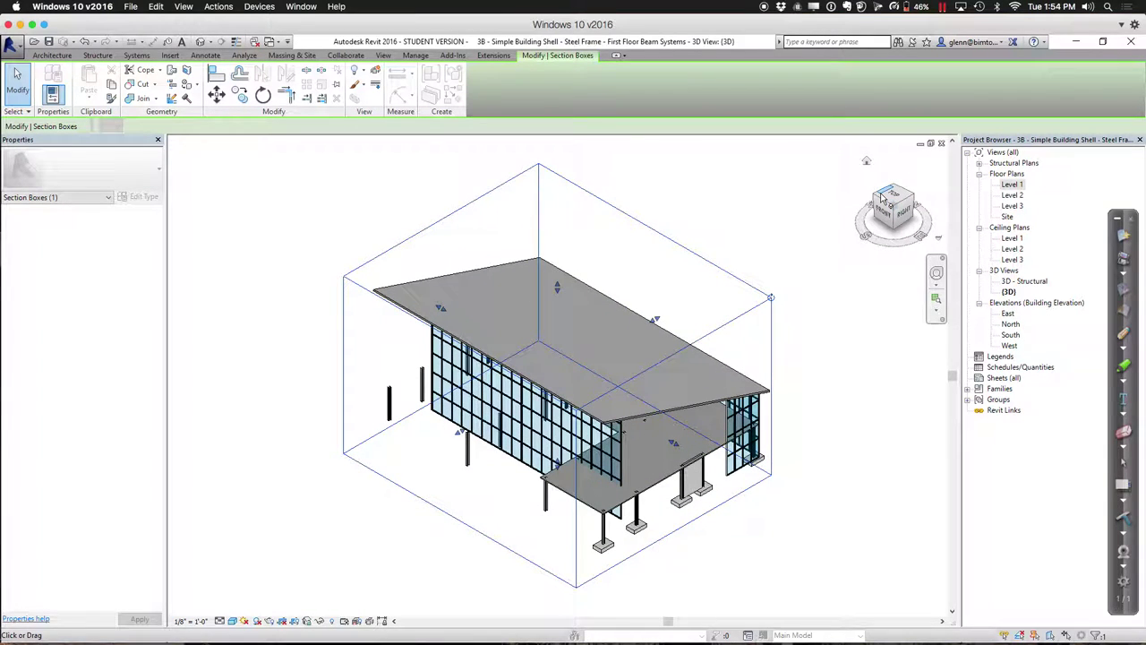
{"action": "left_click", "coordinate": [936, 305]}
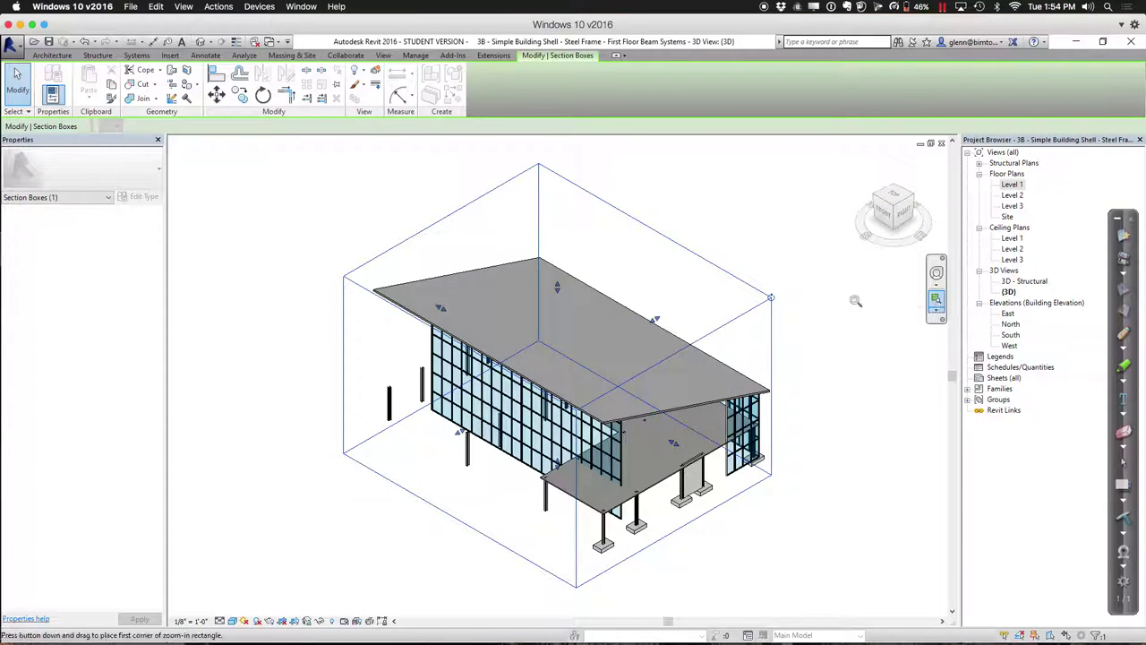
{"action": "left_click_drag", "start_coordinate": [467, 373], "coordinate": [894, 586]}
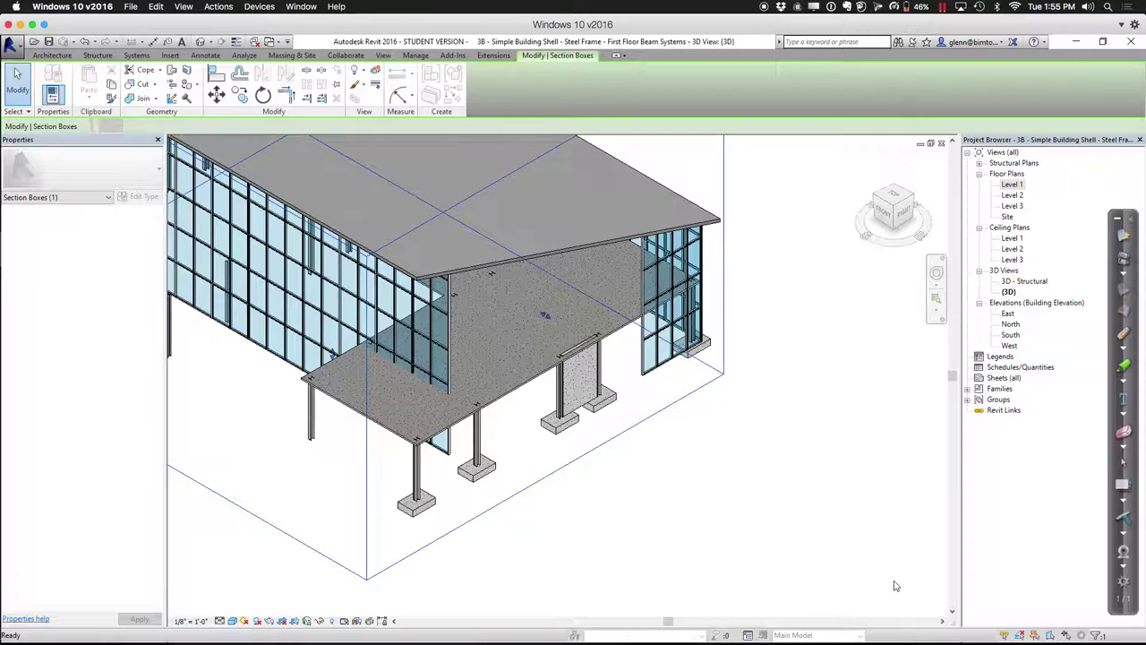
{"action": "left_click", "coordinate": [893, 586]}
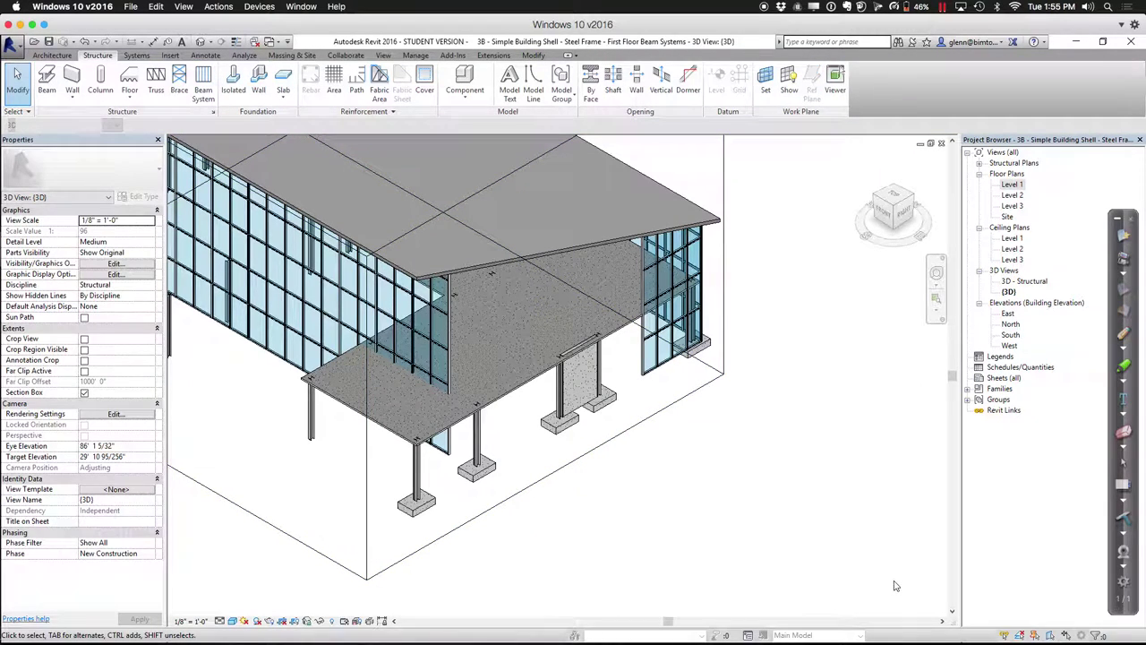
Place a Bearing Footing - 36" x 12" wall foundation under the concrete shear wall
{"action": "left_click", "coordinate": [258, 79]}
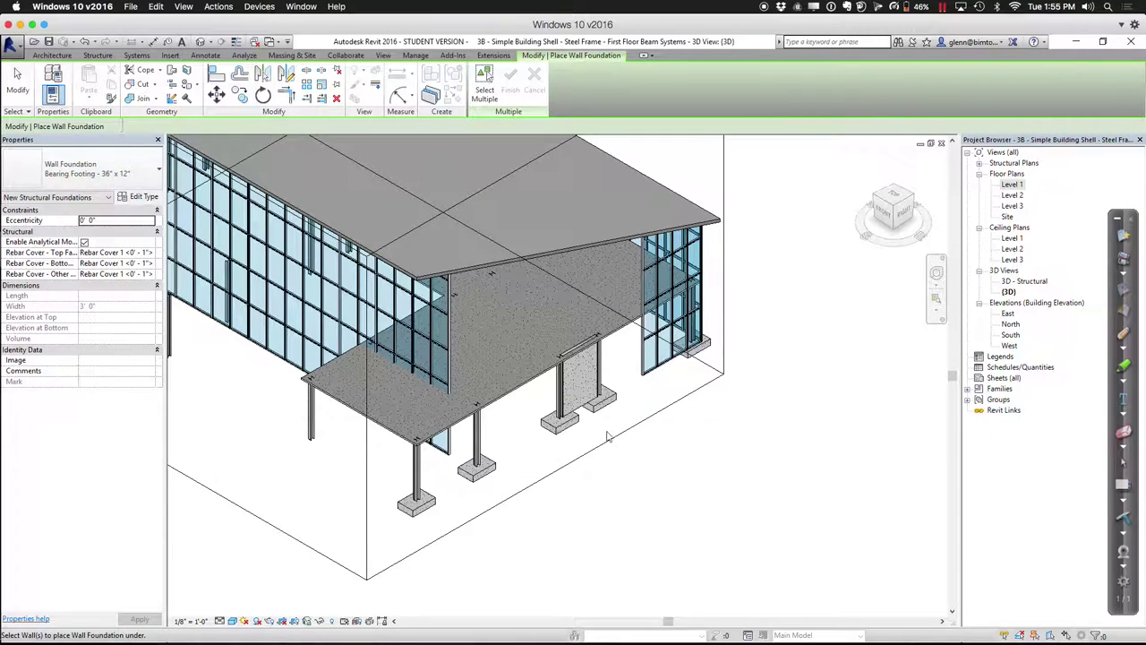
{"action": "left_click", "coordinate": [158, 172]}
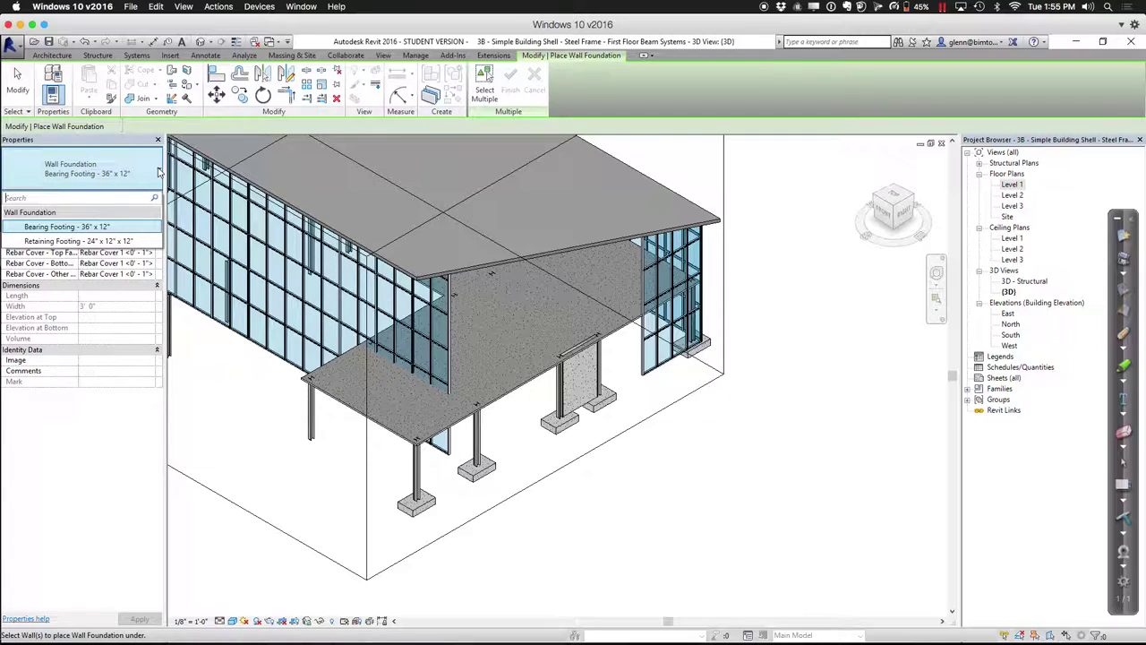
{"action": "left_click", "coordinate": [616, 504]}
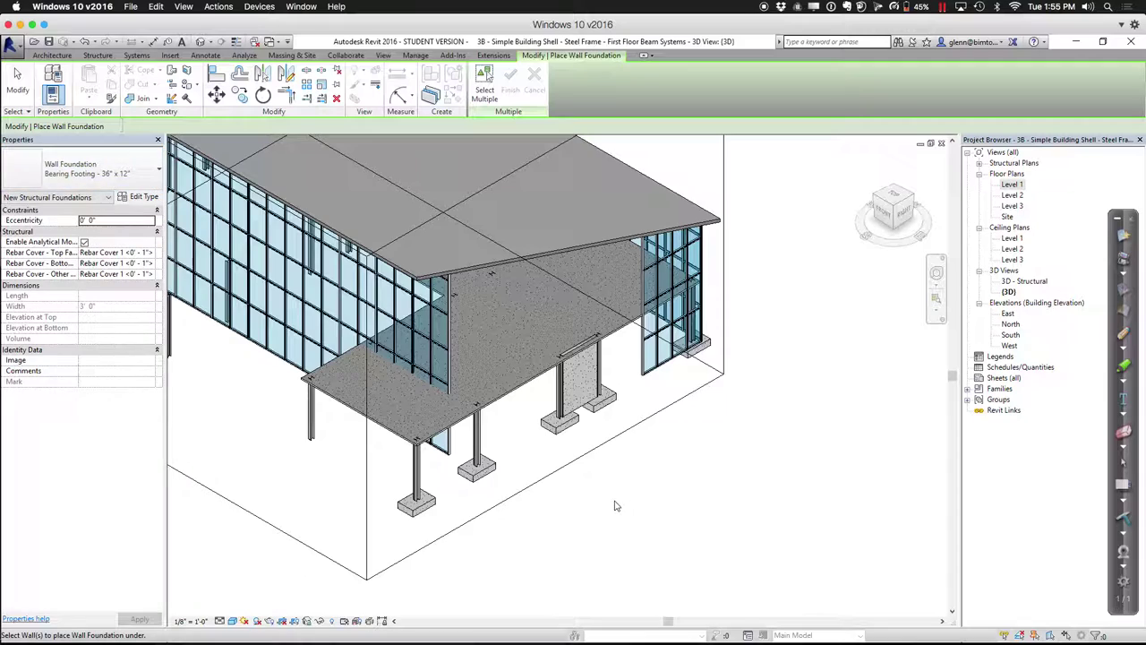
{"action": "left_click", "coordinate": [586, 414]}
{"action": "left_click", "coordinate": [936, 298]}
{"action": "left_click_drag", "start_coordinate": [504, 363], "coordinate": [631, 461]}
{"action": "key", "text": "super+a"}
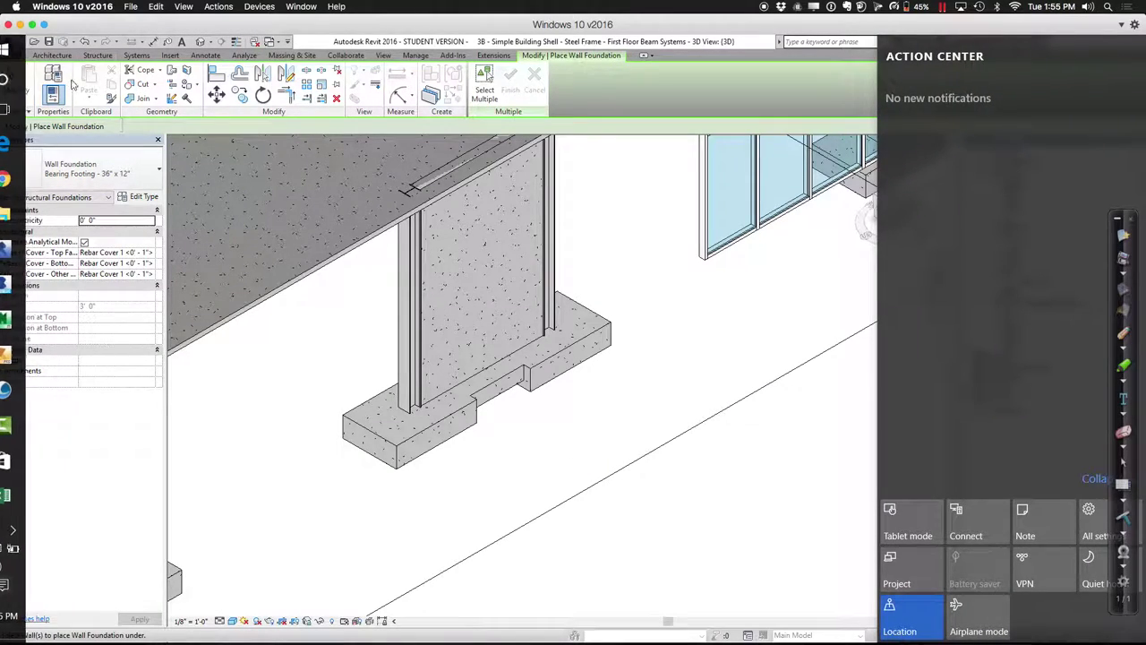
{"action": "key", "text": "Escape"}
{"action": "key", "text": "Escape"}
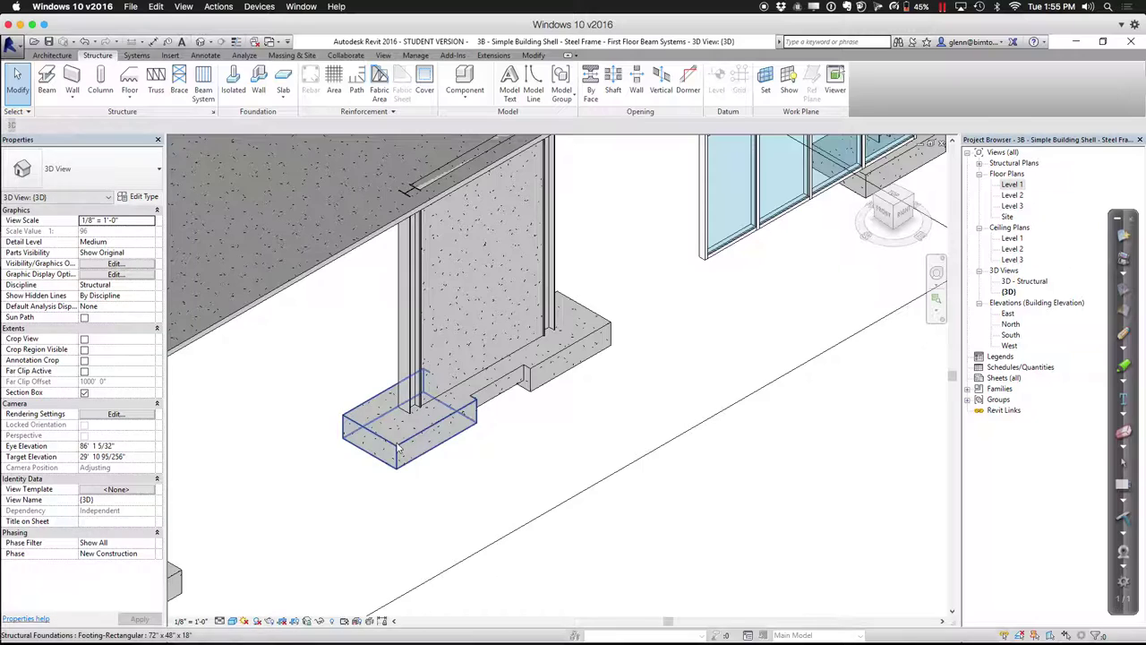
Delete the two 72" x 48" x 18" rectangular footings at the ends of the shear wall
{"action": "left_click", "coordinate": [400, 448]}
{"action": "key", "text": "Delete"}
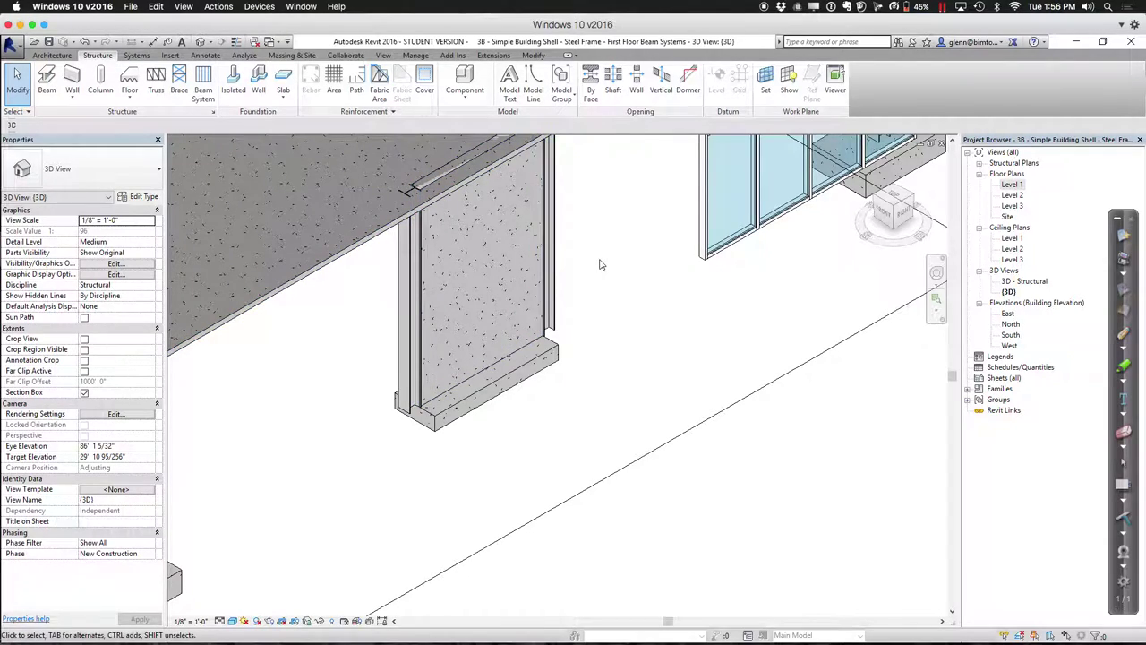
Hide the Level 2 LW Concrete on Metal Deck floor in the 3D view to expose the framing above the shear wall
{"action": "left_click", "coordinate": [376, 237]}
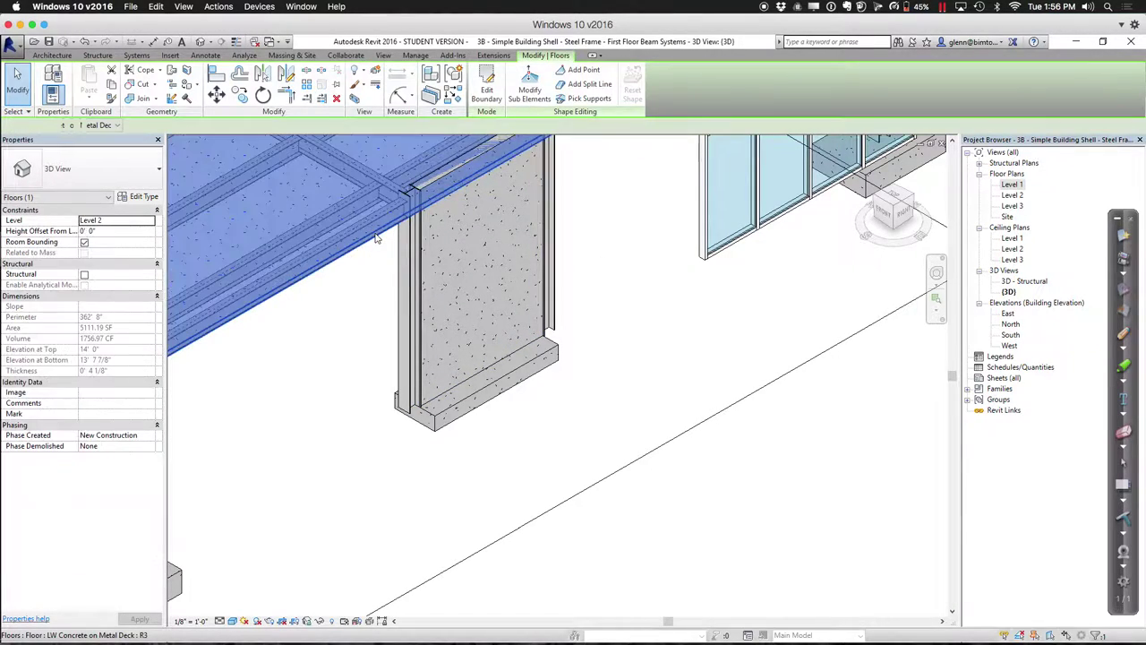
{"action": "right_click", "coordinate": [377, 237]}
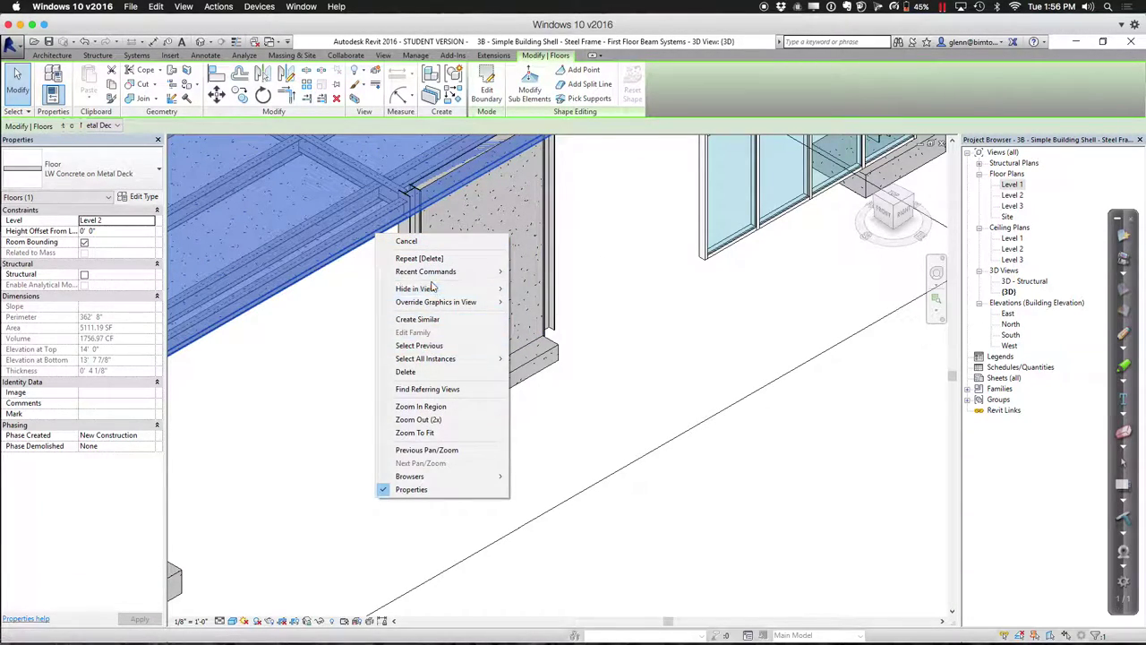
{"action": "mouse_move", "coordinate": [436, 290]}
{"action": "left_click", "coordinate": [540, 290]}
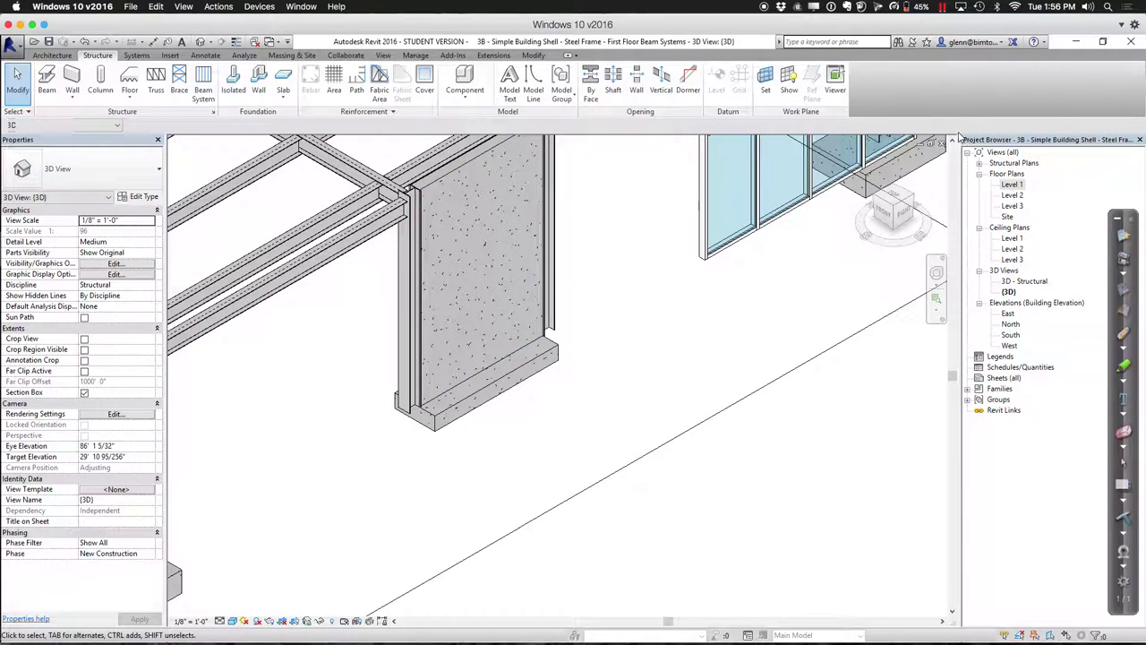
{"action": "scroll", "coordinate": [955, 143], "scroll_direction": "up", "scroll_amount": 3}
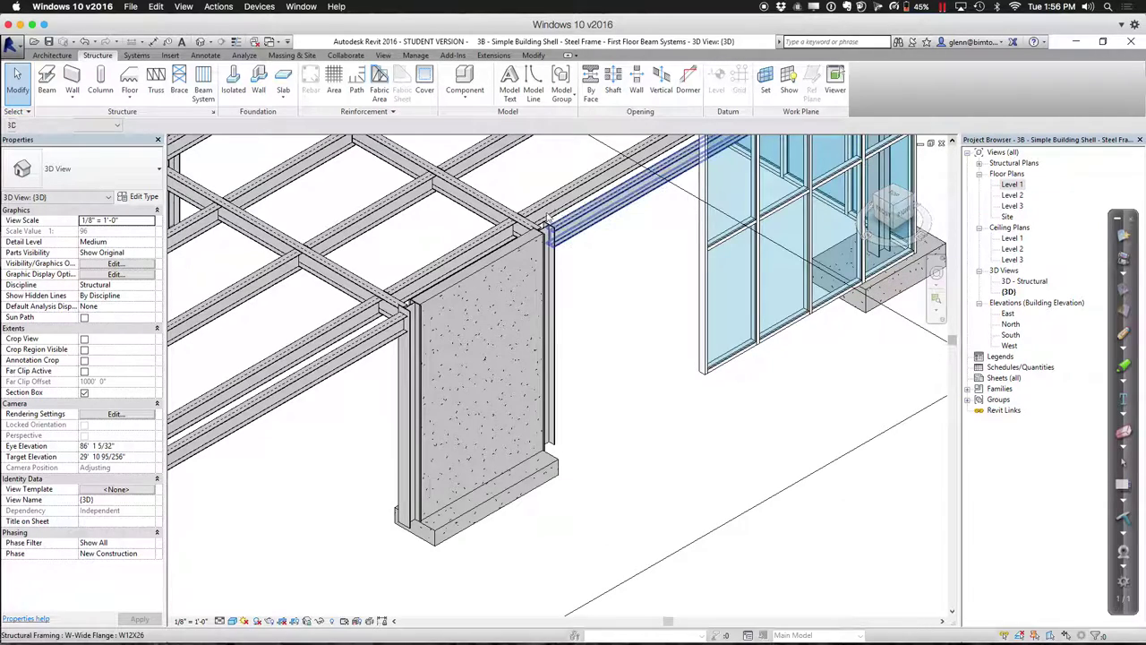
Try the Wireframe and Hidden Line visual styles on the 3D view, and finally set it to Shaded
{"action": "mouse_move", "coordinate": [374, 626]}
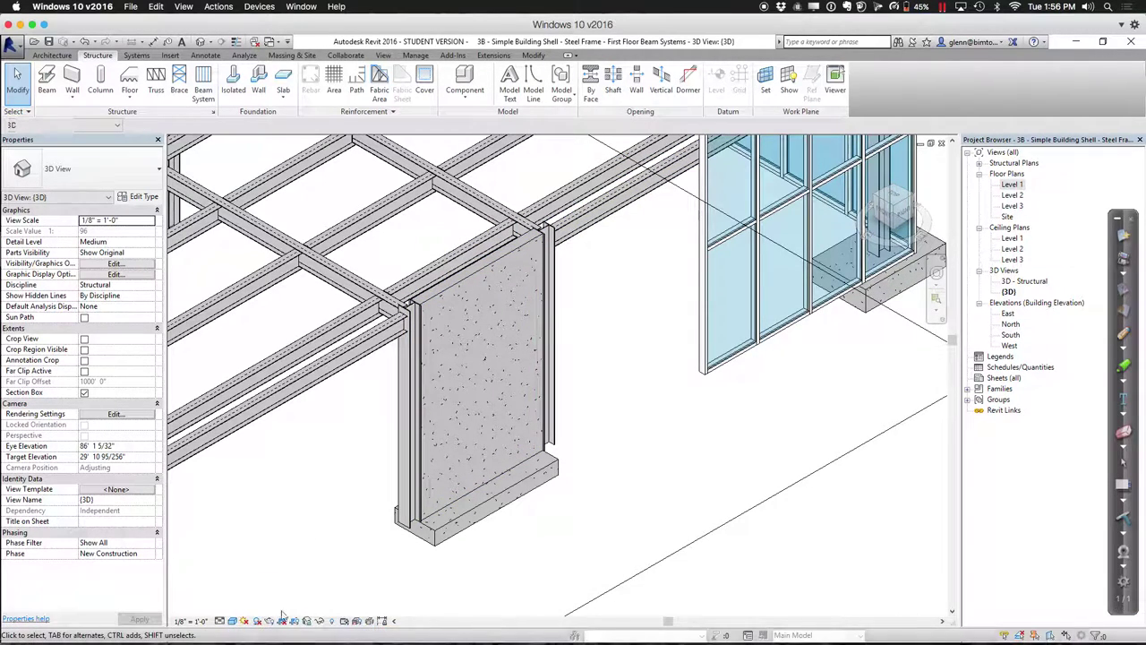
{"action": "left_click", "coordinate": [233, 621]}
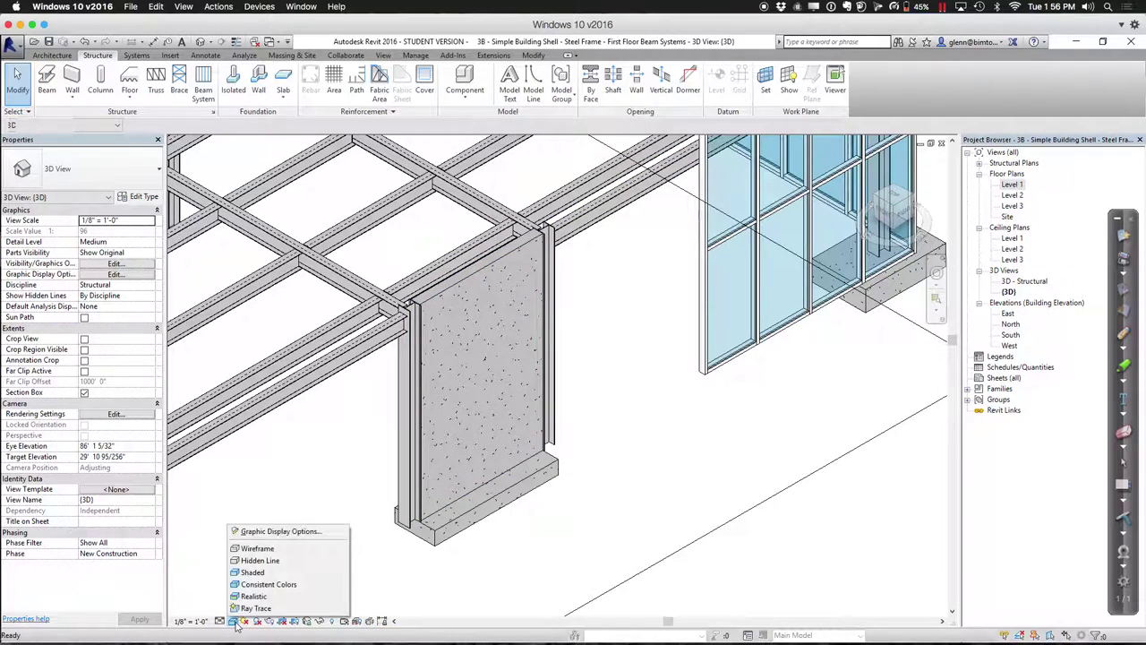
{"action": "left_click", "coordinate": [254, 548]}
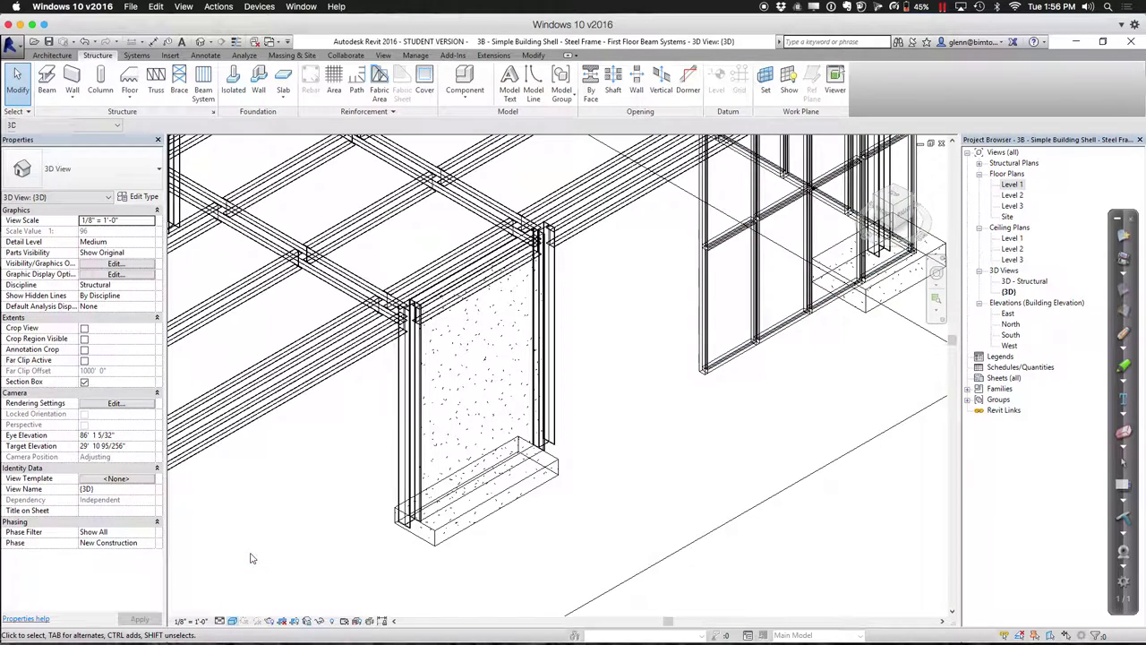
{"action": "left_click", "coordinate": [455, 306]}
{"action": "left_click", "coordinate": [313, 522]}
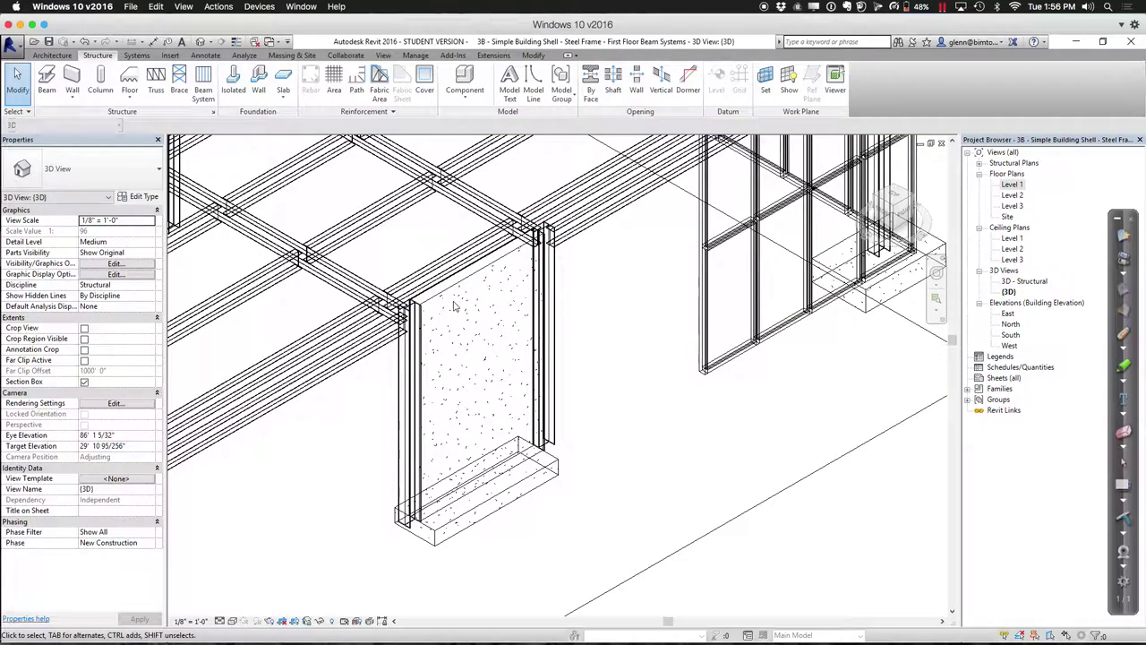
{"action": "left_click", "coordinate": [233, 621]}
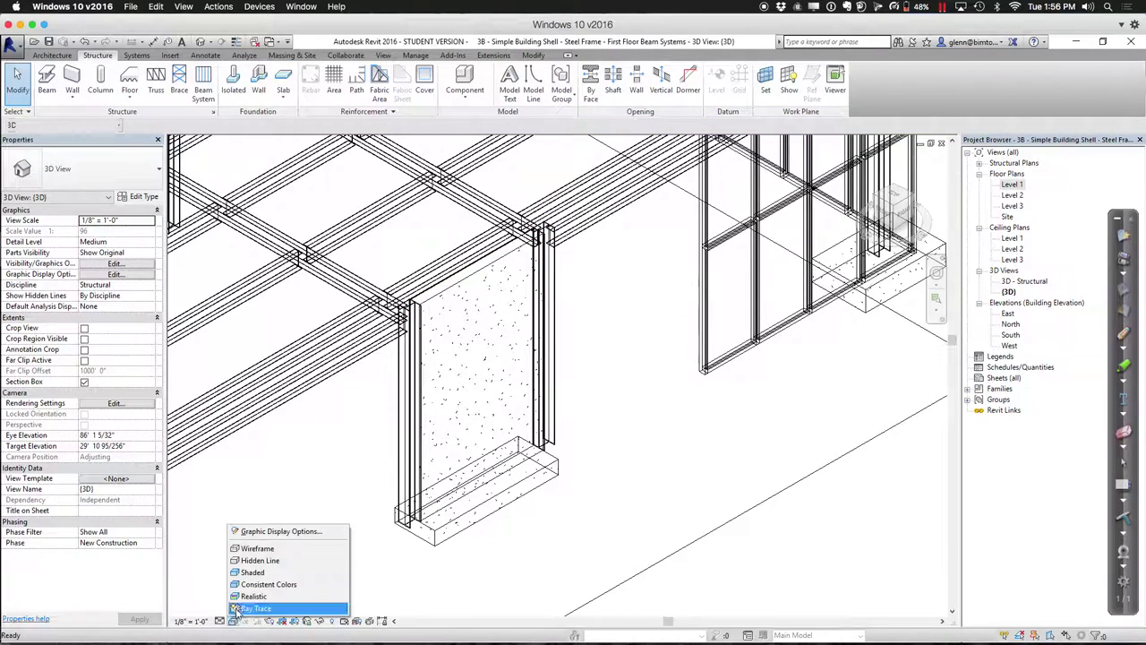
{"action": "left_click", "coordinate": [255, 560]}
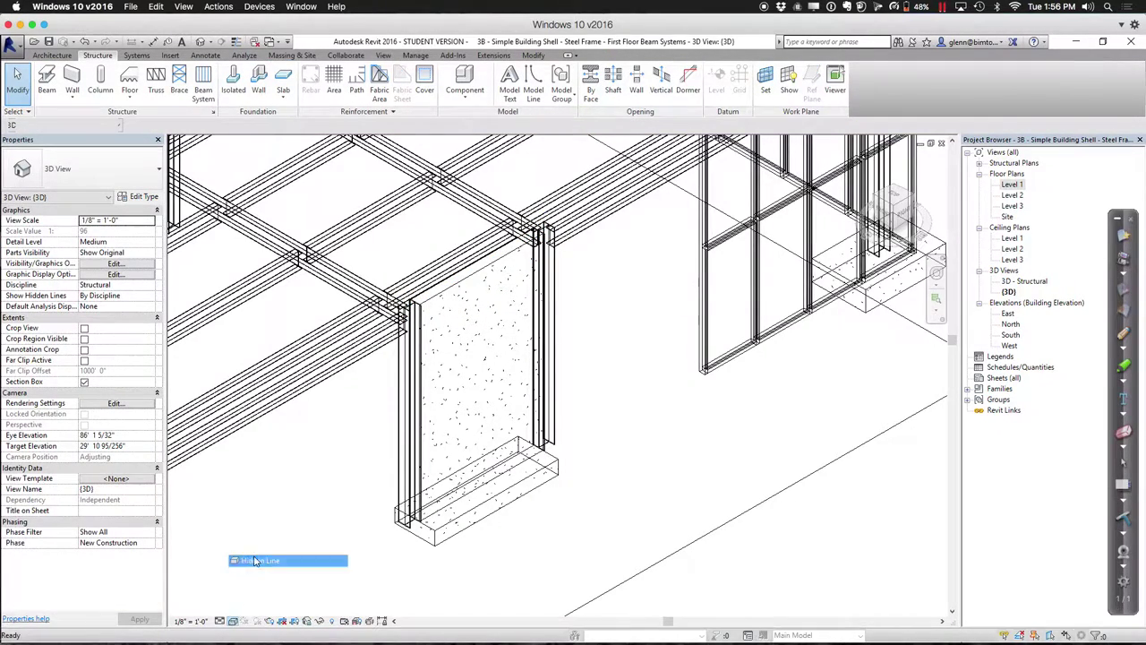
{"action": "left_click", "coordinate": [235, 621]}
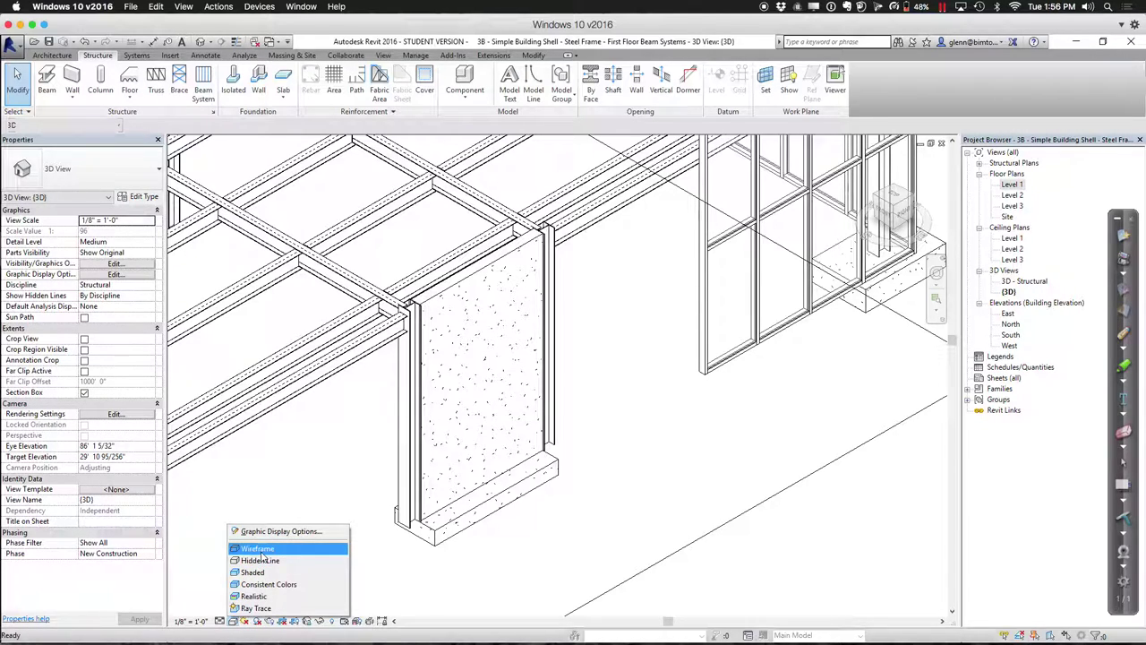
{"action": "left_click", "coordinate": [259, 573]}
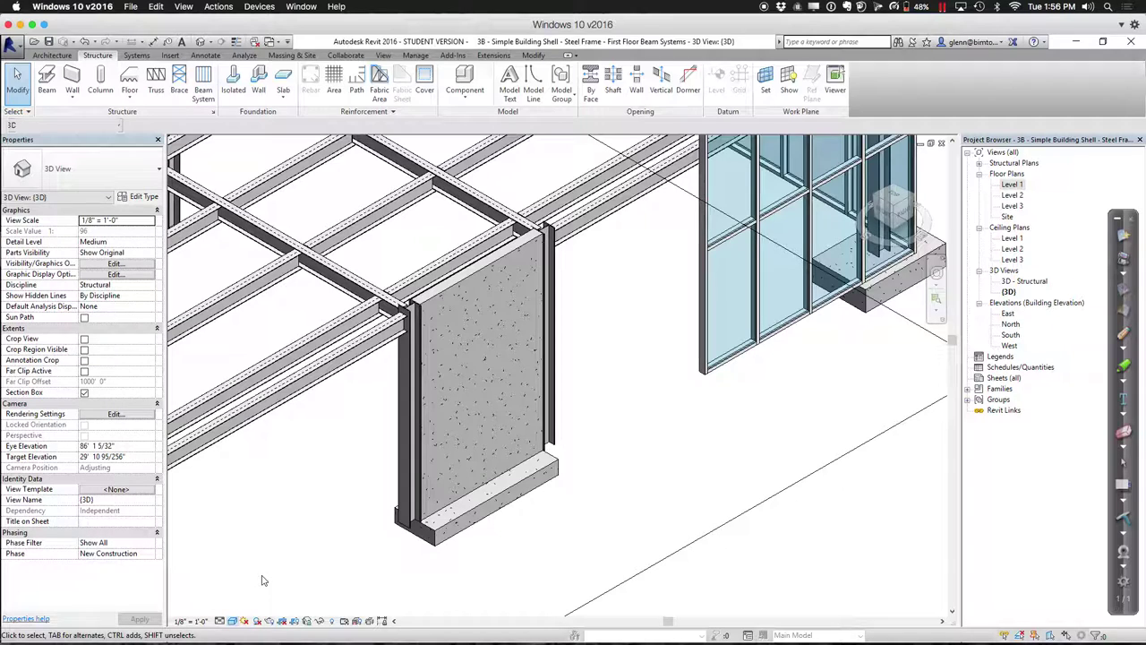
Delete the W10X49 steel columns at both ends of the concrete shear wall
{"action": "left_click", "coordinate": [406, 468]}
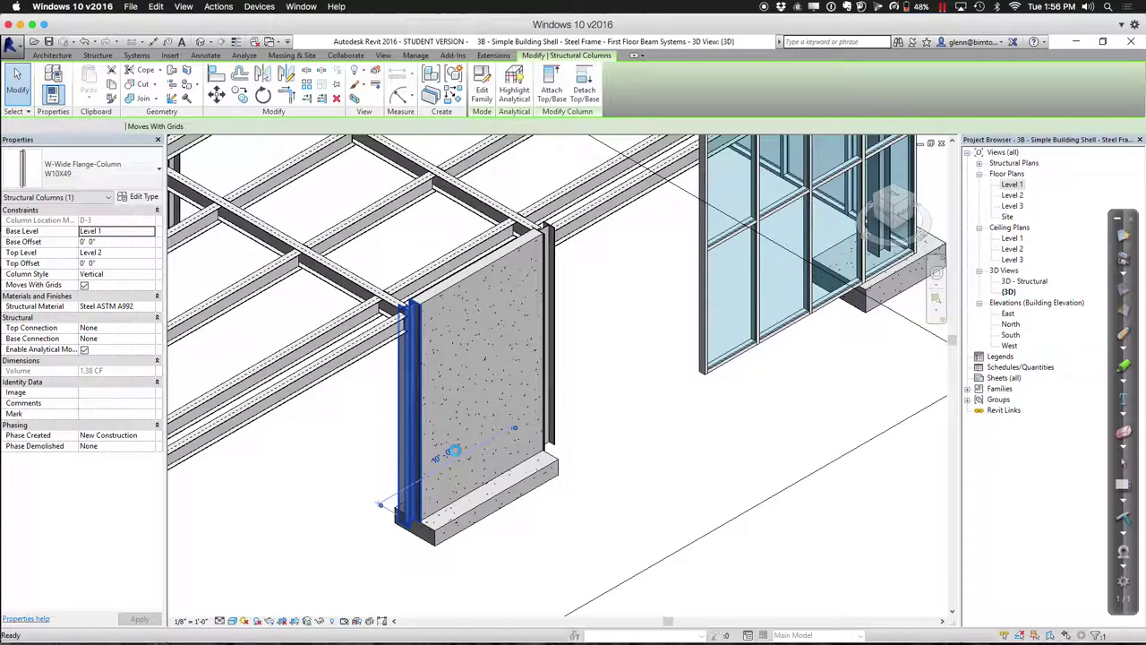
{"action": "key", "text": "ctrl+z"}
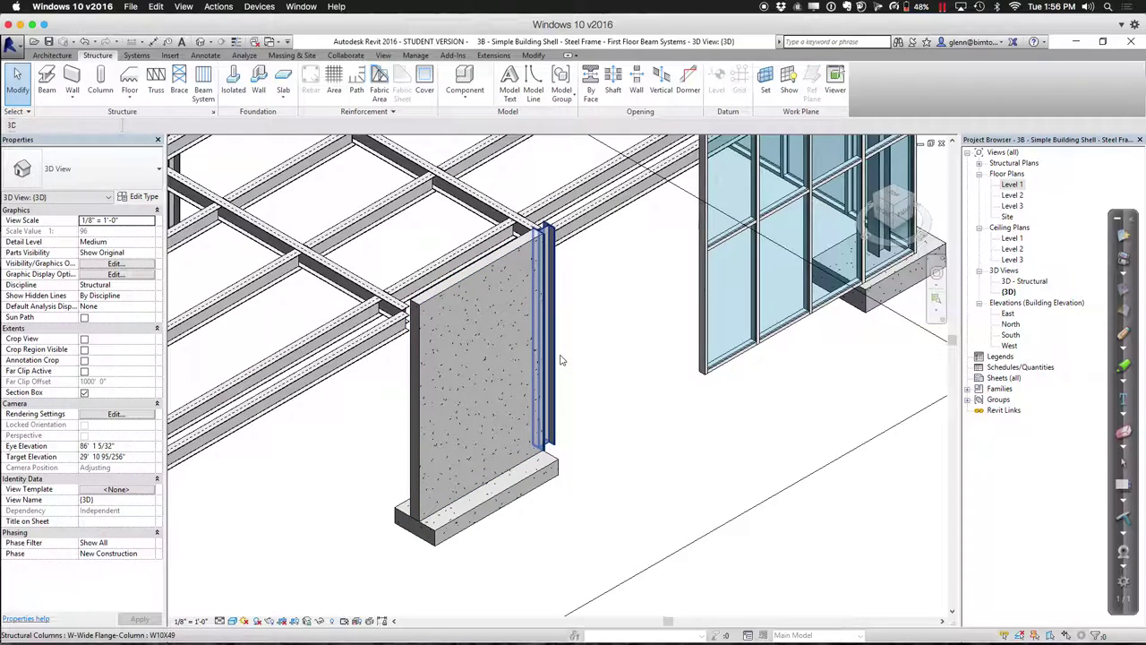
{"action": "left_click", "coordinate": [555, 360]}
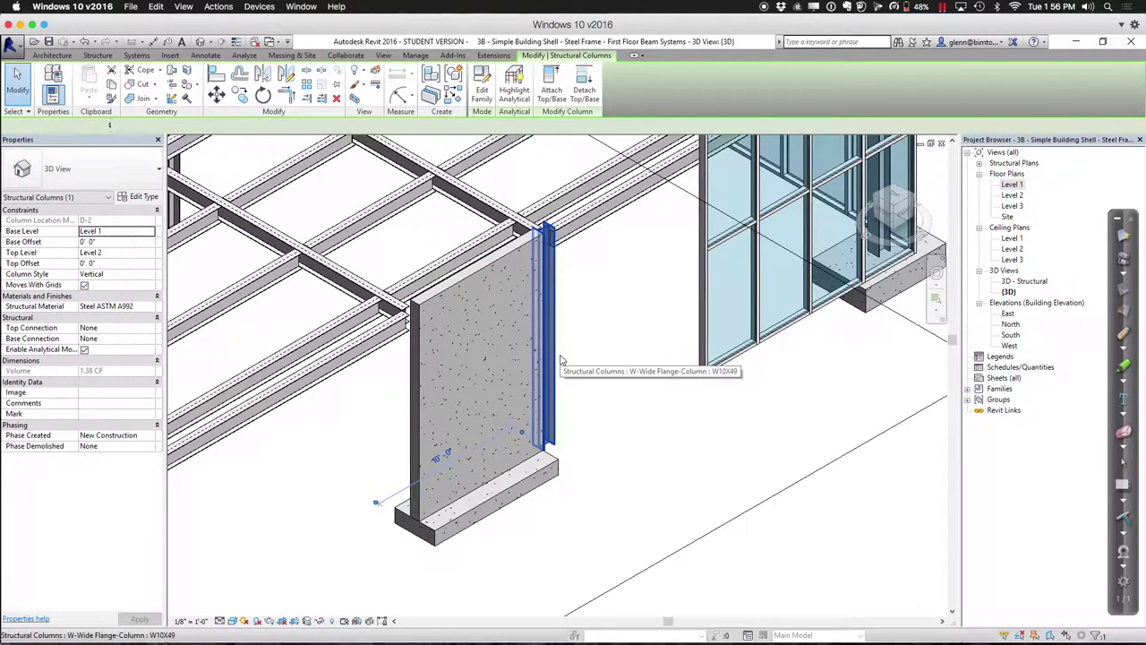
{"action": "key", "text": "Escape"}
Stretch both ends of the concrete shear wall outward past the girders, the first end to a wall length of about 14' 6"
{"action": "left_click", "coordinate": [469, 381]}
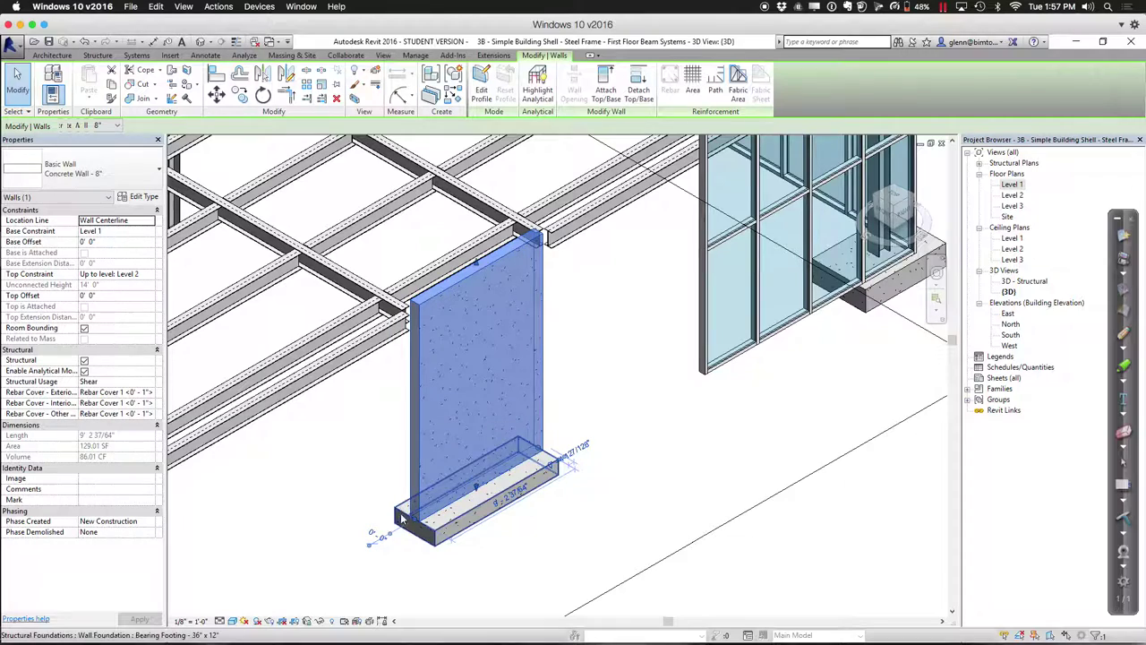
{"action": "left_click_drag", "start_coordinate": [403, 519], "coordinate": [350, 559]}
{"action": "left_click", "coordinate": [641, 399]}
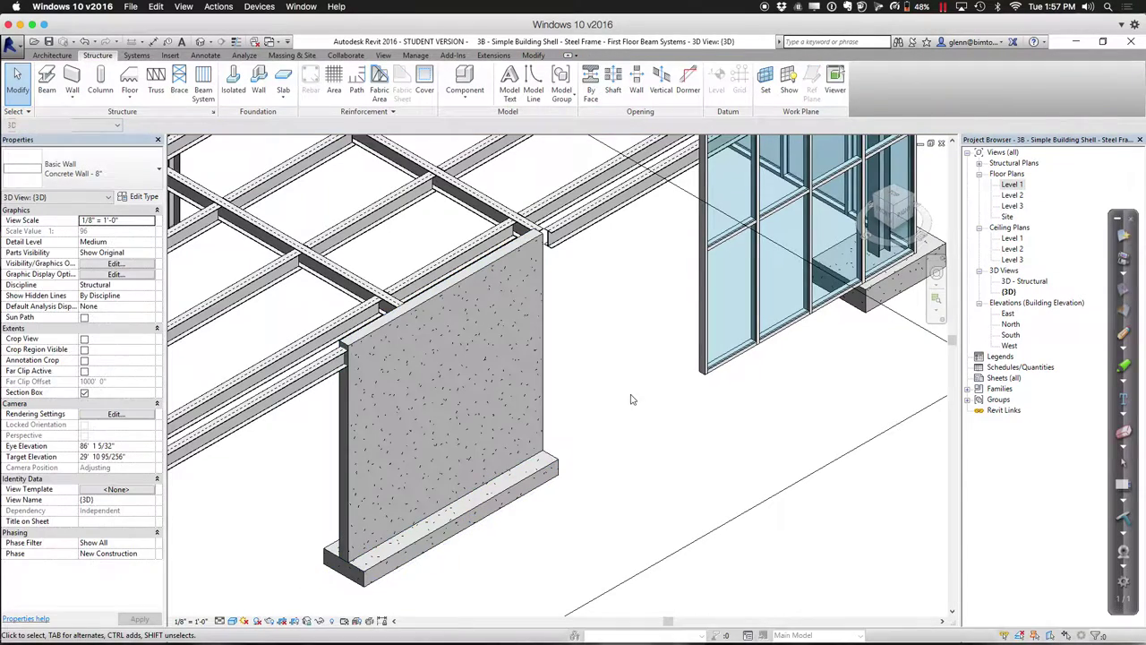
{"action": "left_click", "coordinate": [545, 446]}
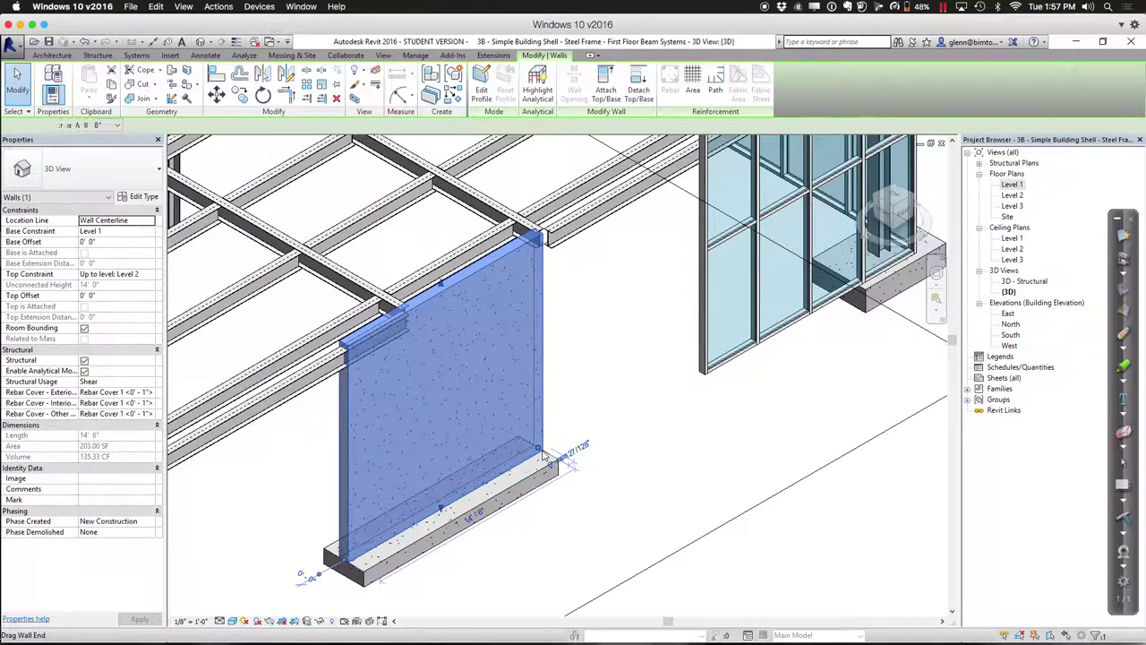
{"action": "left_click_drag", "start_coordinate": [544, 446], "coordinate": [606, 392]}
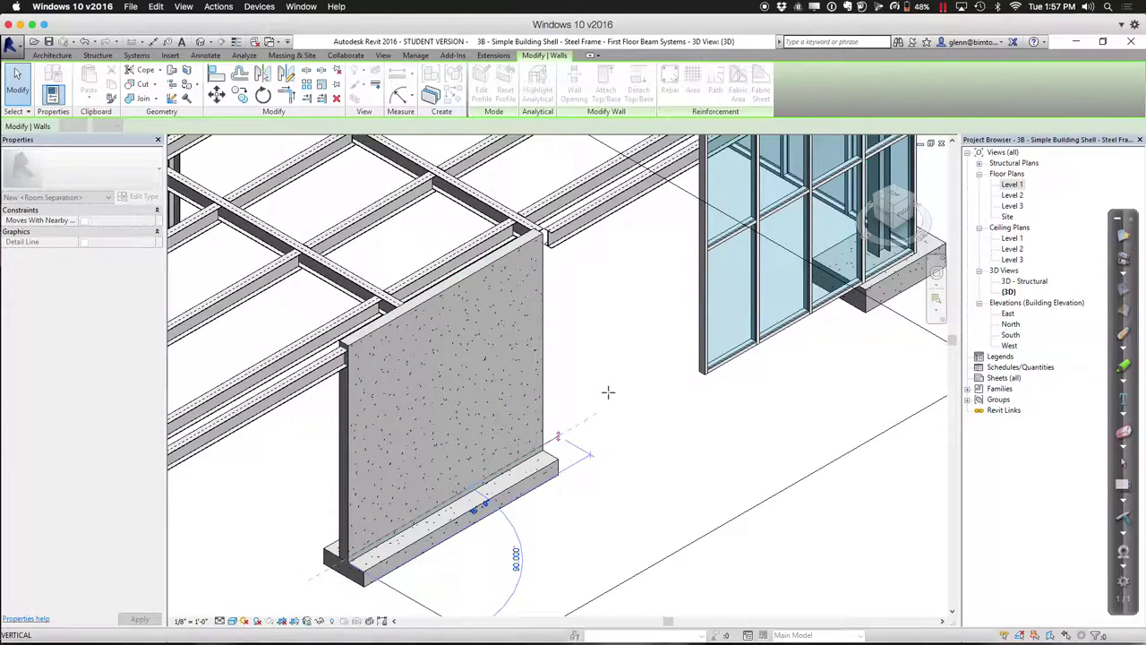
{"action": "left_click", "coordinate": [609, 396]}
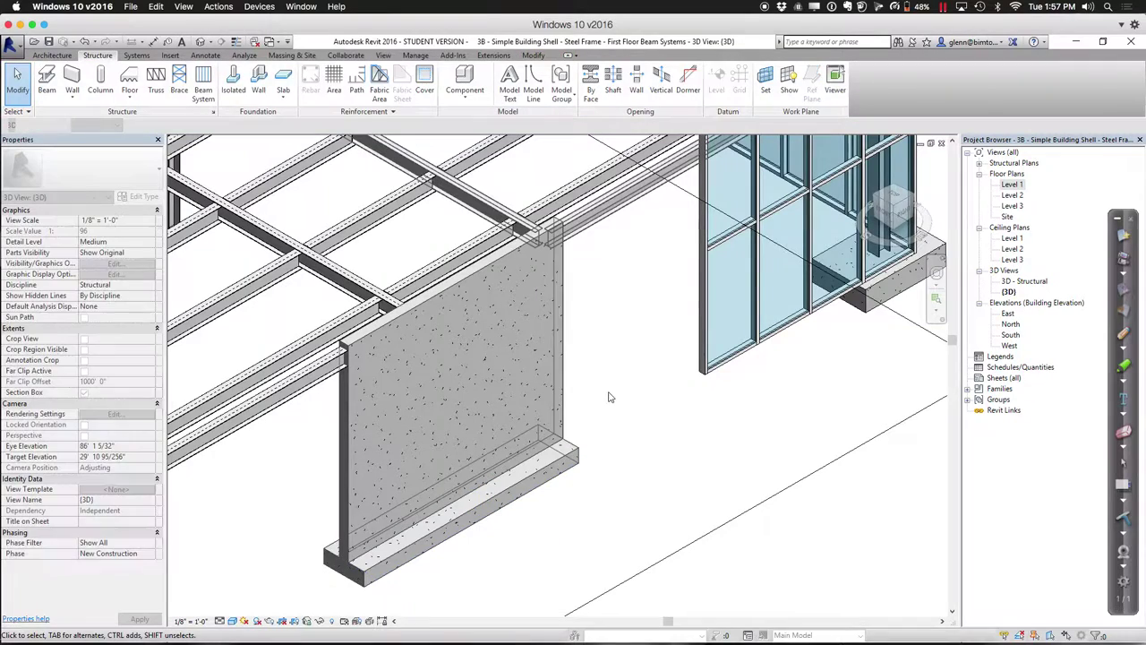
Set the concrete shear wall's Structural Usage to Structural combined
{"action": "left_click", "coordinate": [346, 274]}
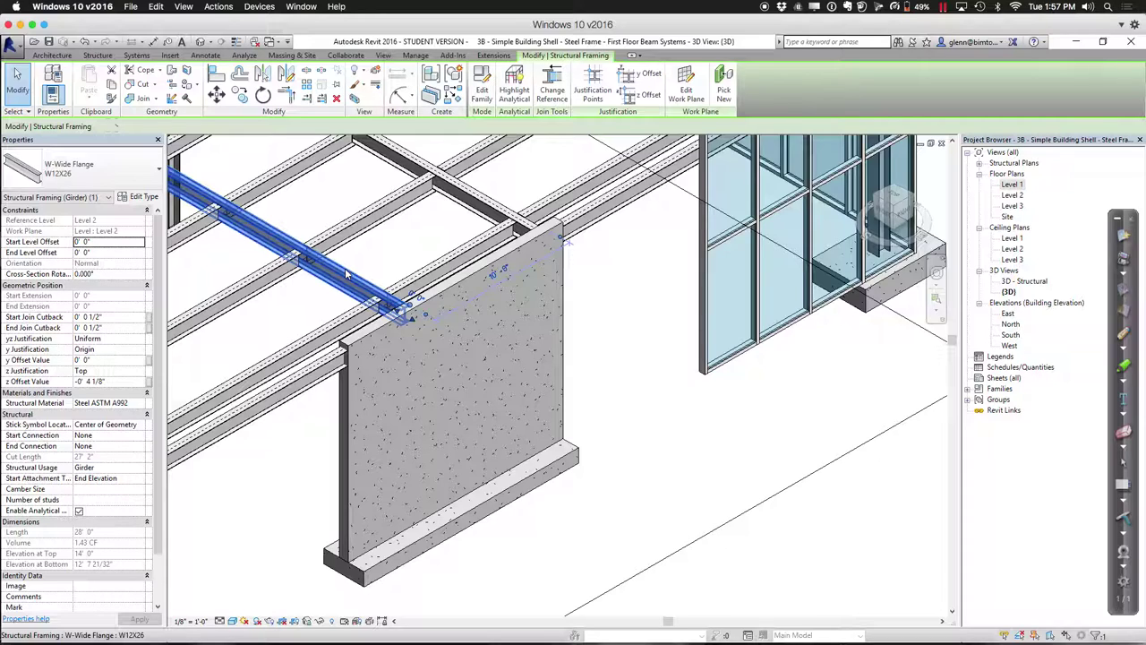
{"action": "left_click", "coordinate": [686, 436]}
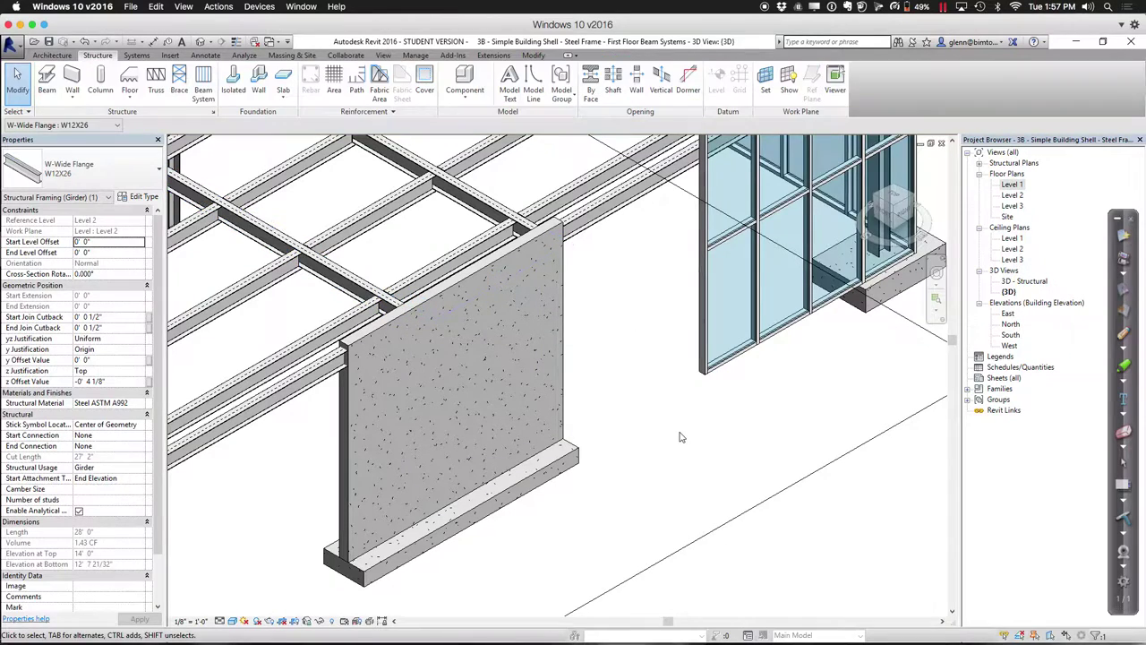
{"action": "left_click", "coordinate": [488, 268]}
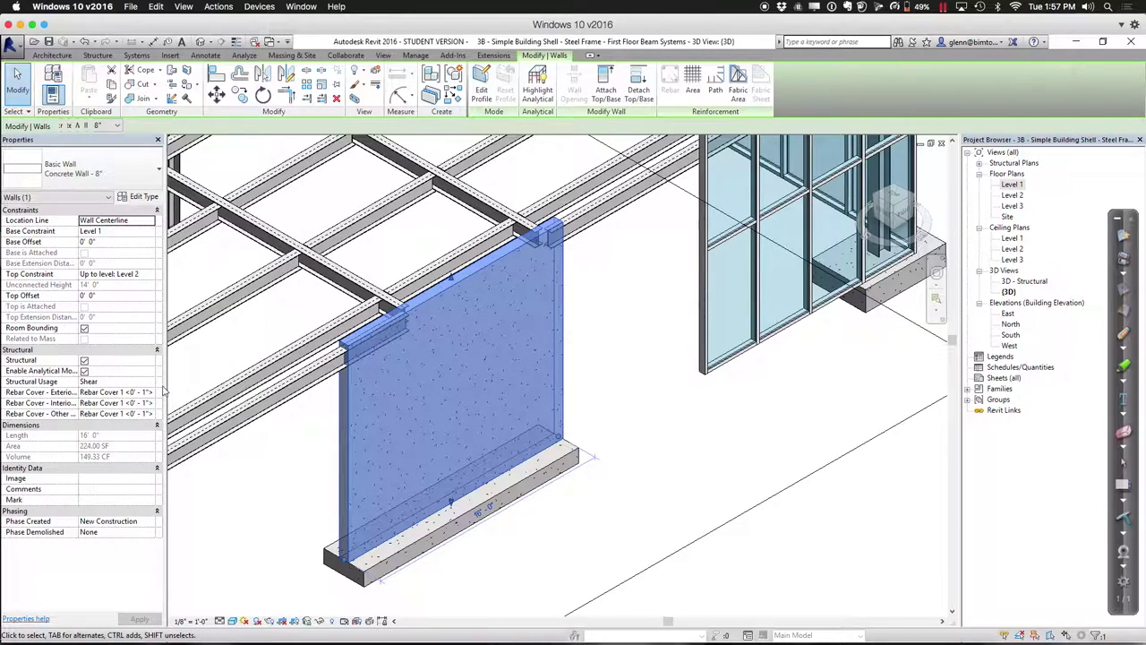
{"action": "left_click", "coordinate": [152, 384]}
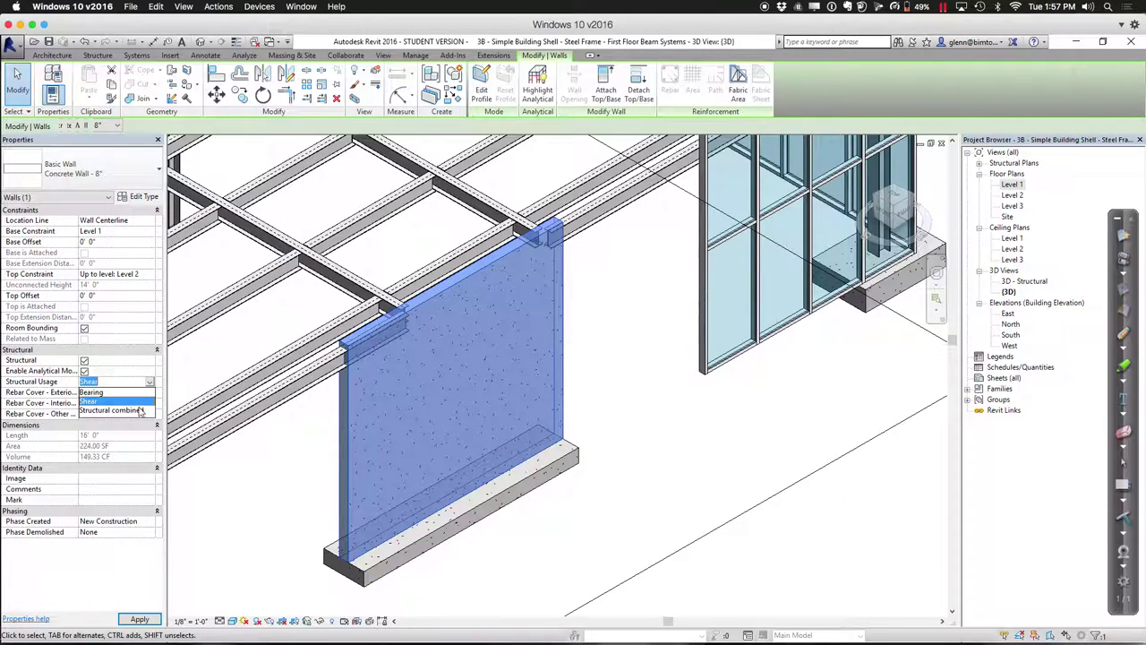
{"action": "left_click", "coordinate": [139, 410]}
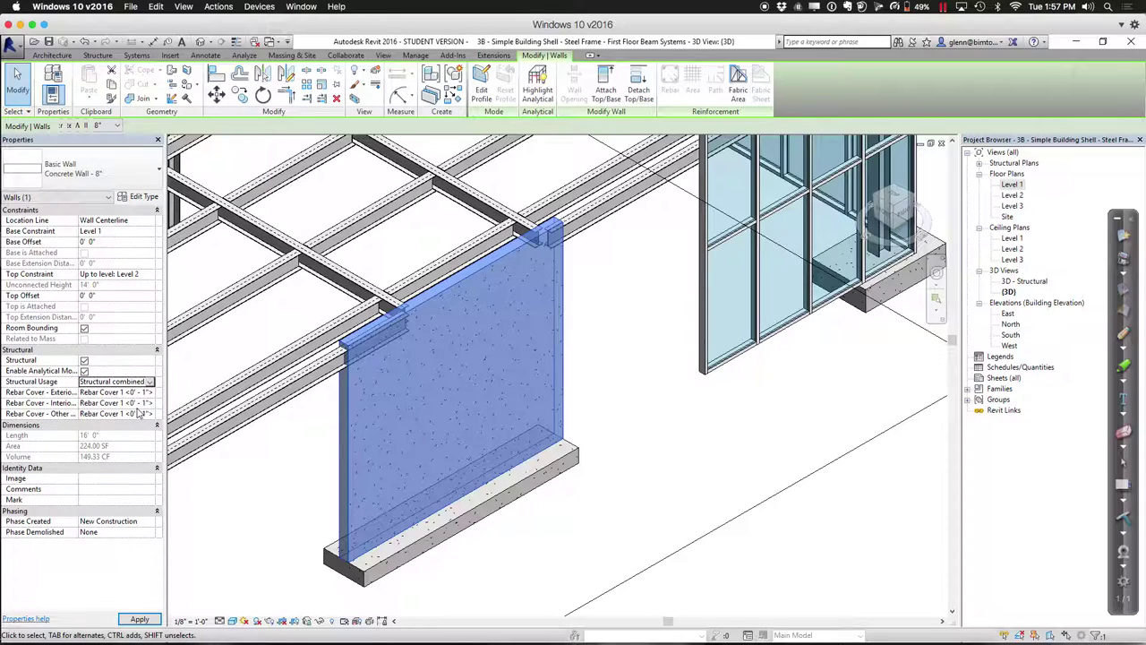
{"action": "left_click", "coordinate": [244, 484]}
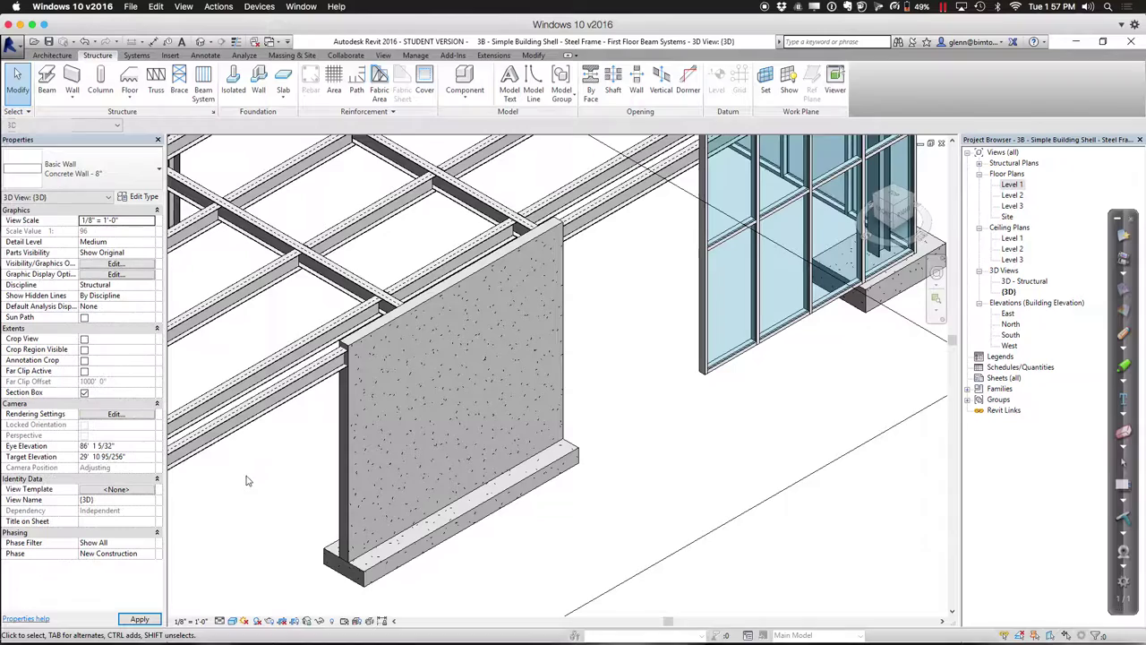
Pull the end of the edge girder back to the near end of the concrete shear wall
{"action": "left_click", "coordinate": [309, 397]}
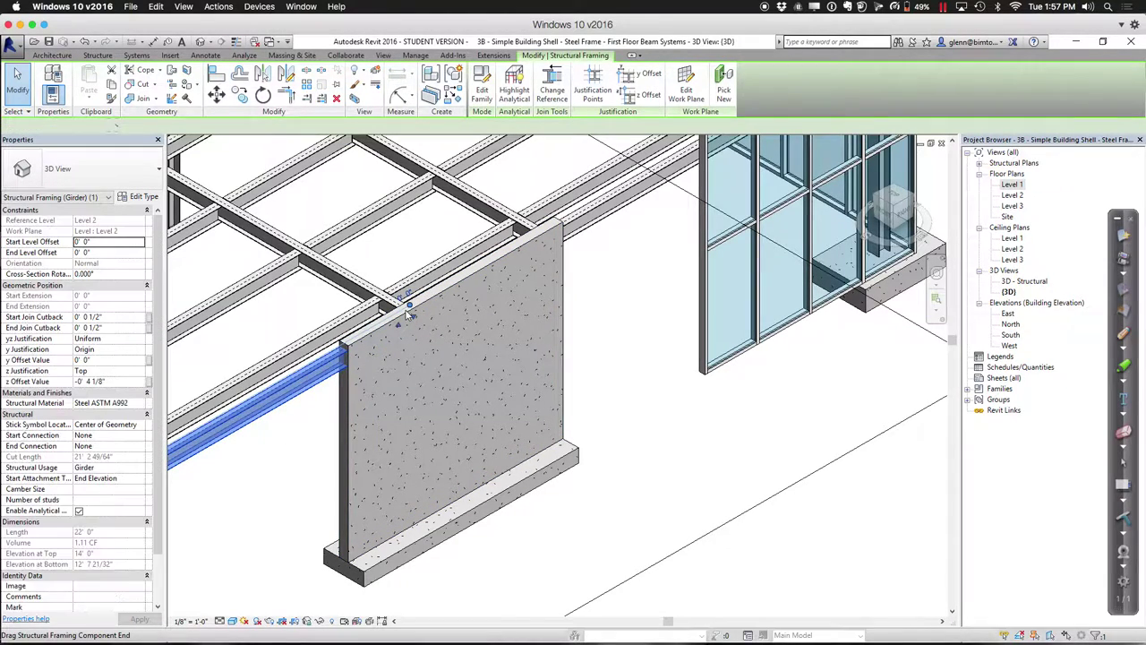
{"action": "left_click_drag", "start_coordinate": [408, 306], "coordinate": [343, 345]}
Try the Retaining Footing - 24" x 12" x 12" type on the wall foundation and return it to Bearing Footing - 36" x 12"
{"action": "left_click", "coordinate": [524, 490]}
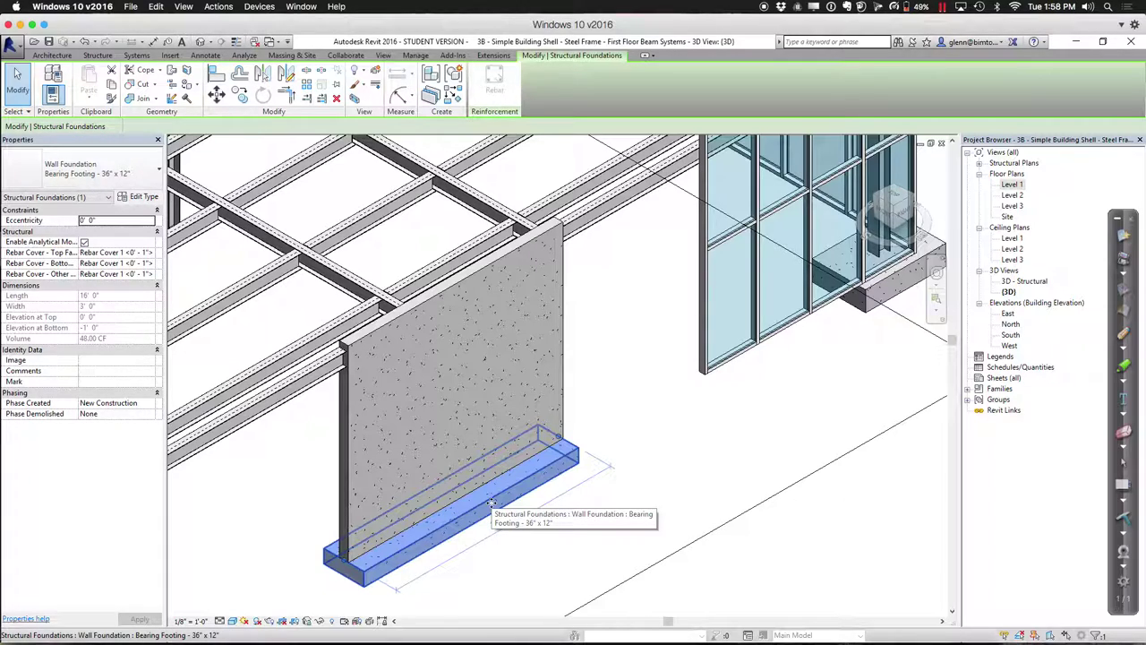
{"action": "left_click", "coordinate": [152, 177]}
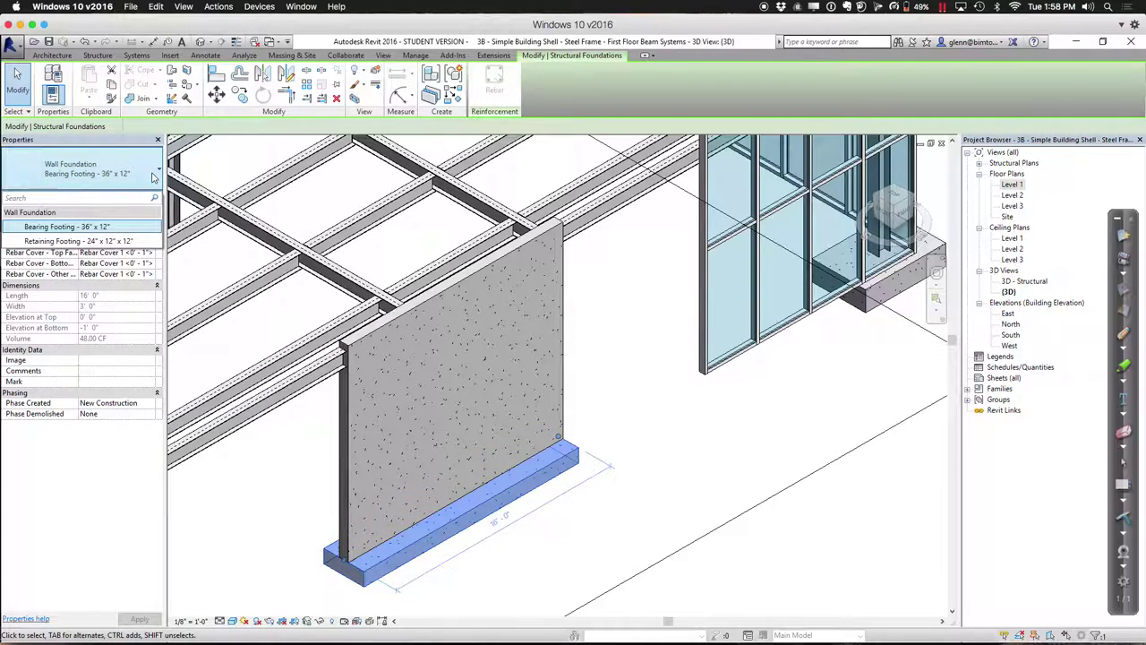
{"action": "left_click", "coordinate": [130, 241]}
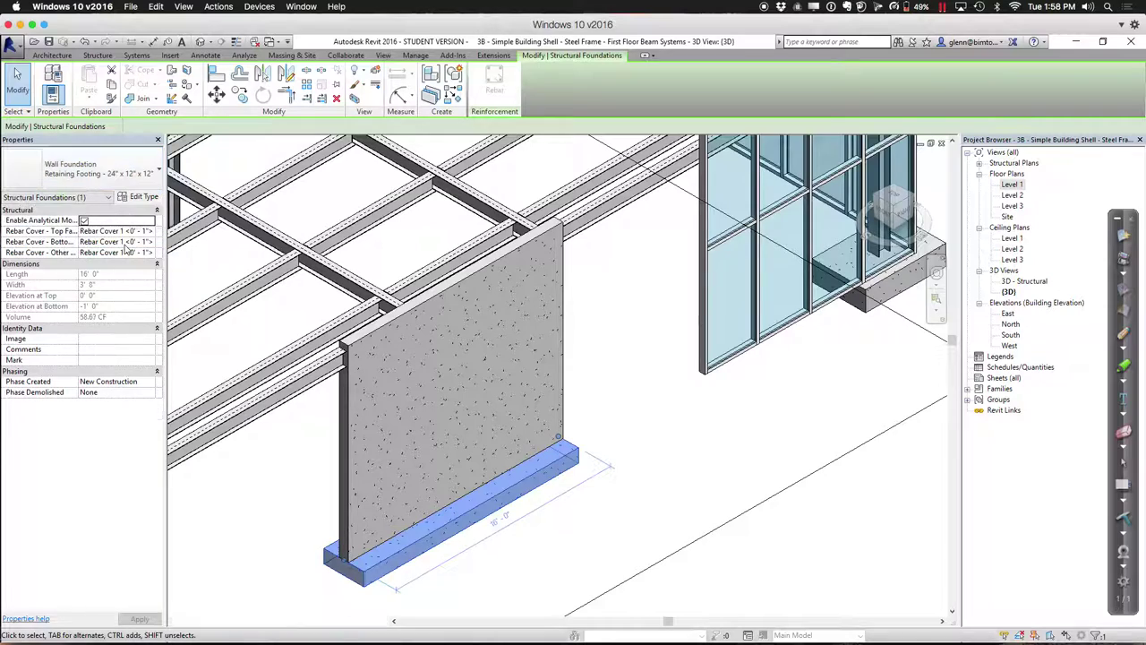
{"action": "left_click", "coordinate": [143, 176]}
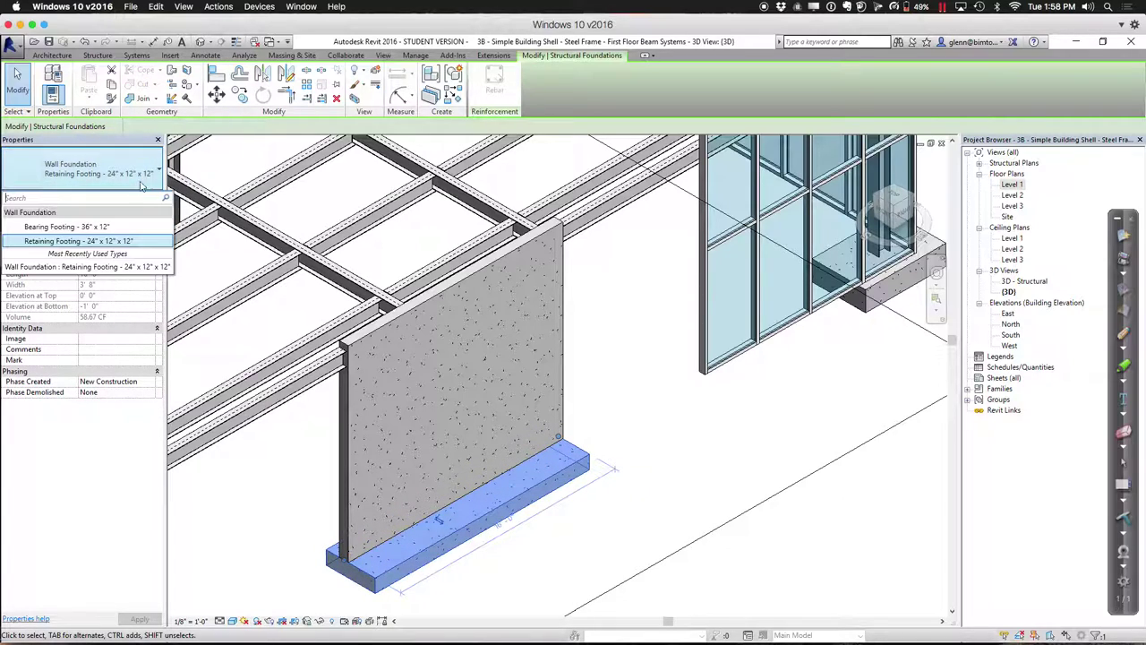
{"action": "left_click", "coordinate": [128, 229]}
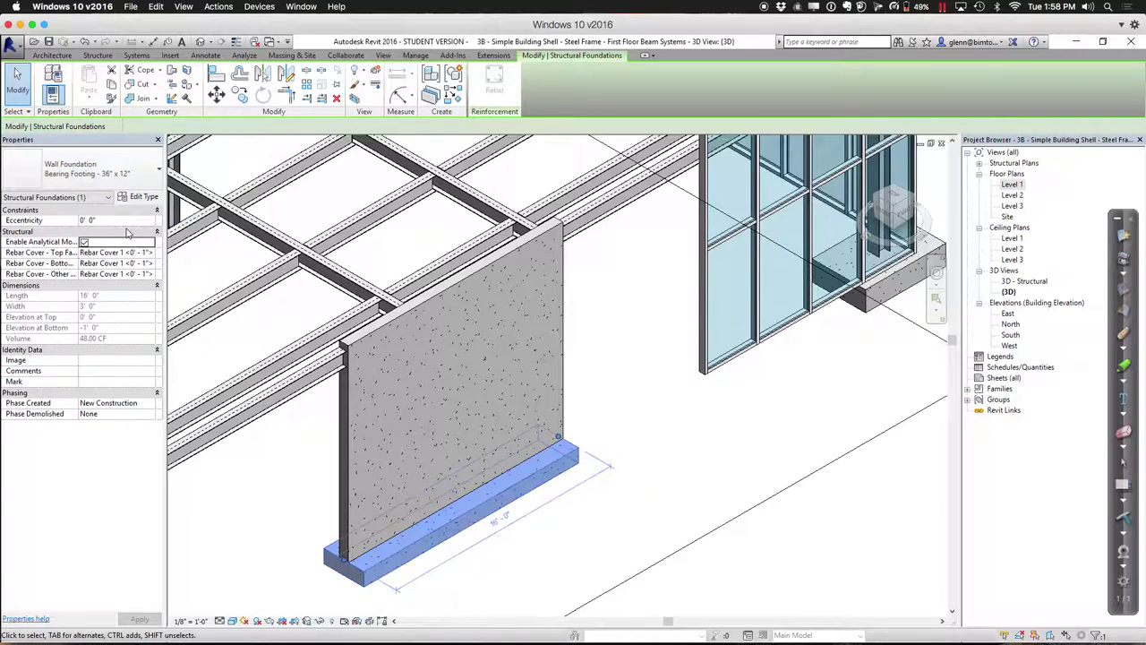
Duplicate the wall foundation's type and name the copy Bearing Footing - 48" x 18"
{"action": "left_click", "coordinate": [151, 202]}
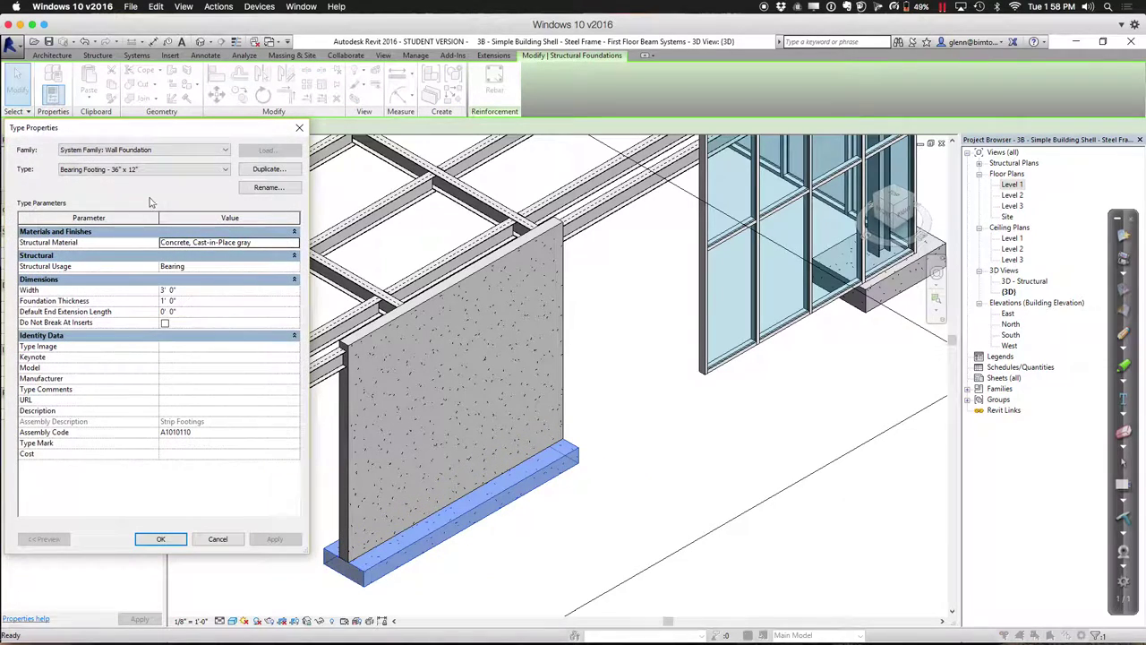
{"action": "left_click", "coordinate": [268, 168]}
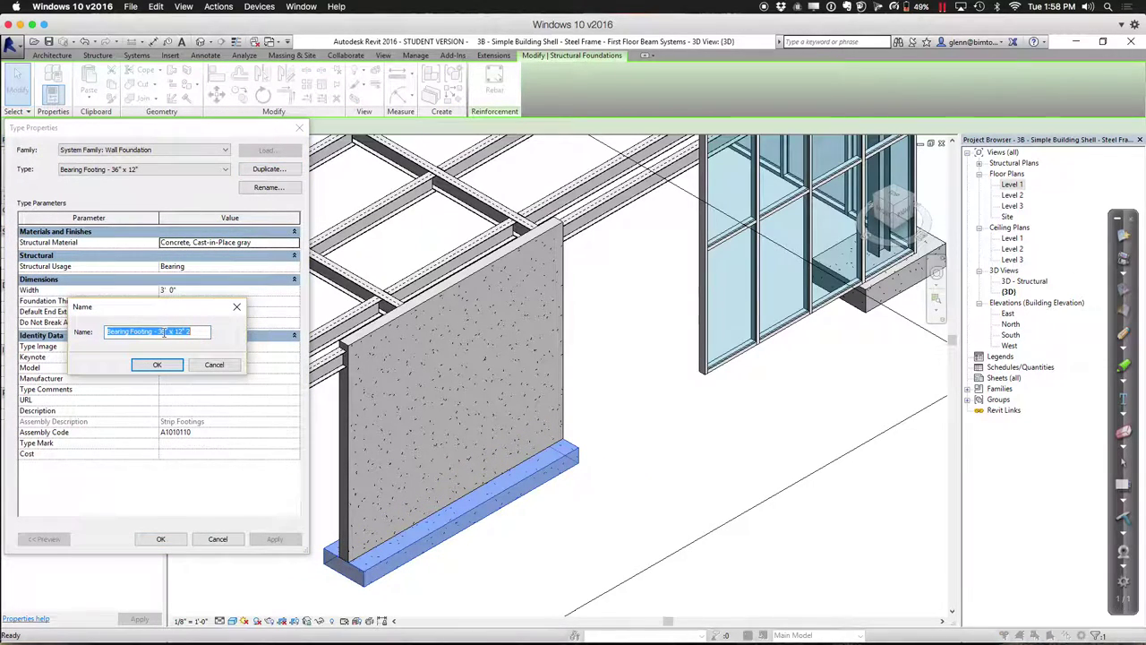
{"action": "left_click_drag", "start_coordinate": [155, 331], "coordinate": [250, 351]}
{"action": "key", "text": "BackSpace"}
{"action": "type", "text": "47"}
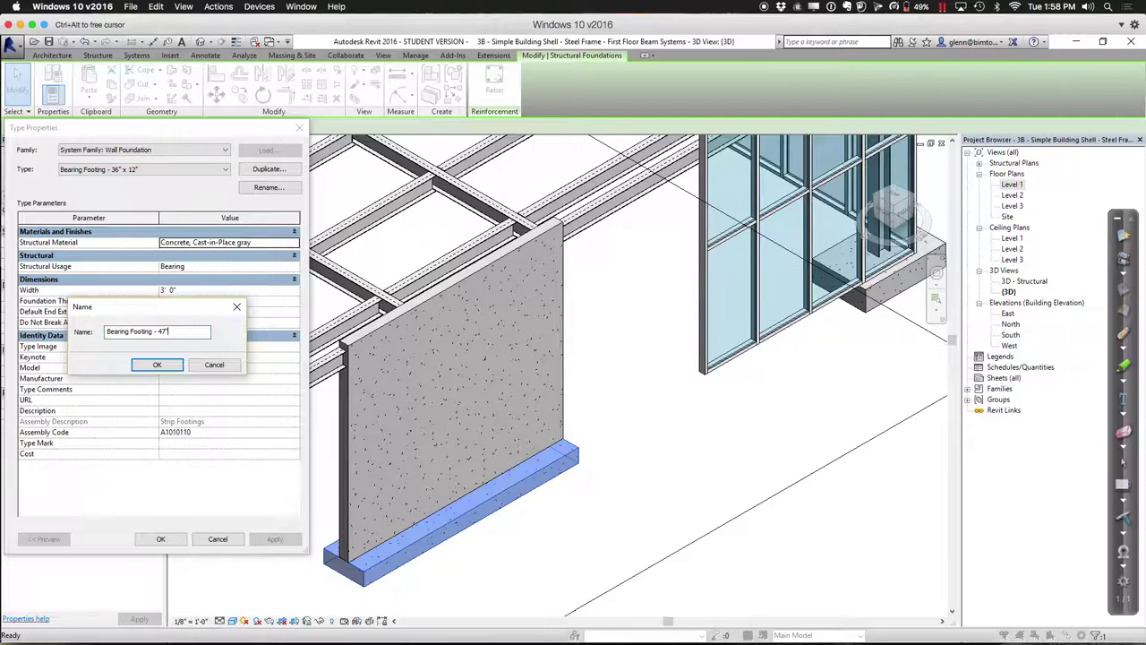
{"action": "key", "text": "BackSpace"}
{"action": "key", "text": "BackSpace"}
{"action": "type", "text": "8\" x"}
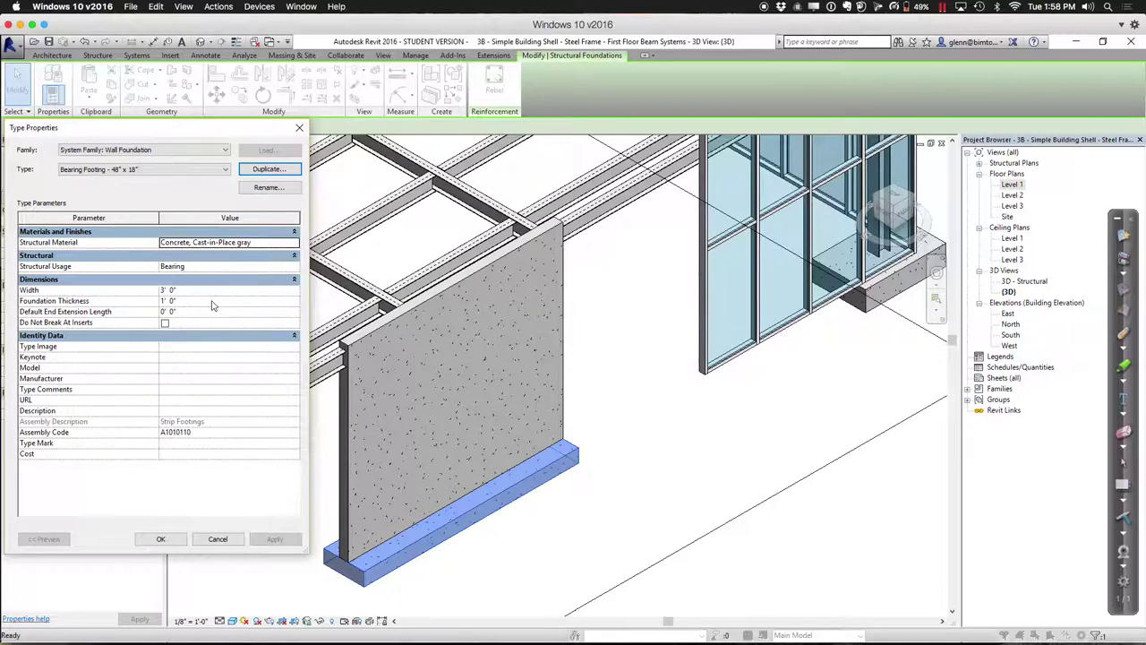
Set the new footing type's width to 4' and foundation thickness to 1' 6", and apply it to the wall foundation
{"action": "left_click", "coordinate": [200, 291]}
{"action": "type", "text": "4"}
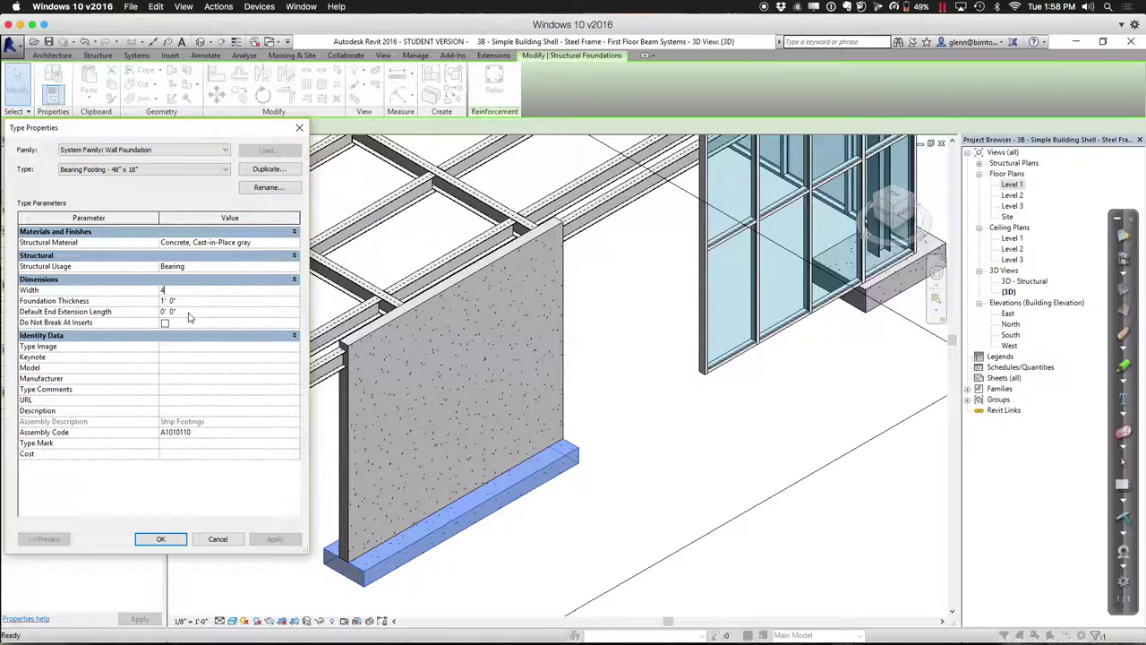
{"action": "left_click", "coordinate": [190, 302]}
{"action": "type", "text": "1 6"}
{"action": "left_click", "coordinate": [161, 539]}
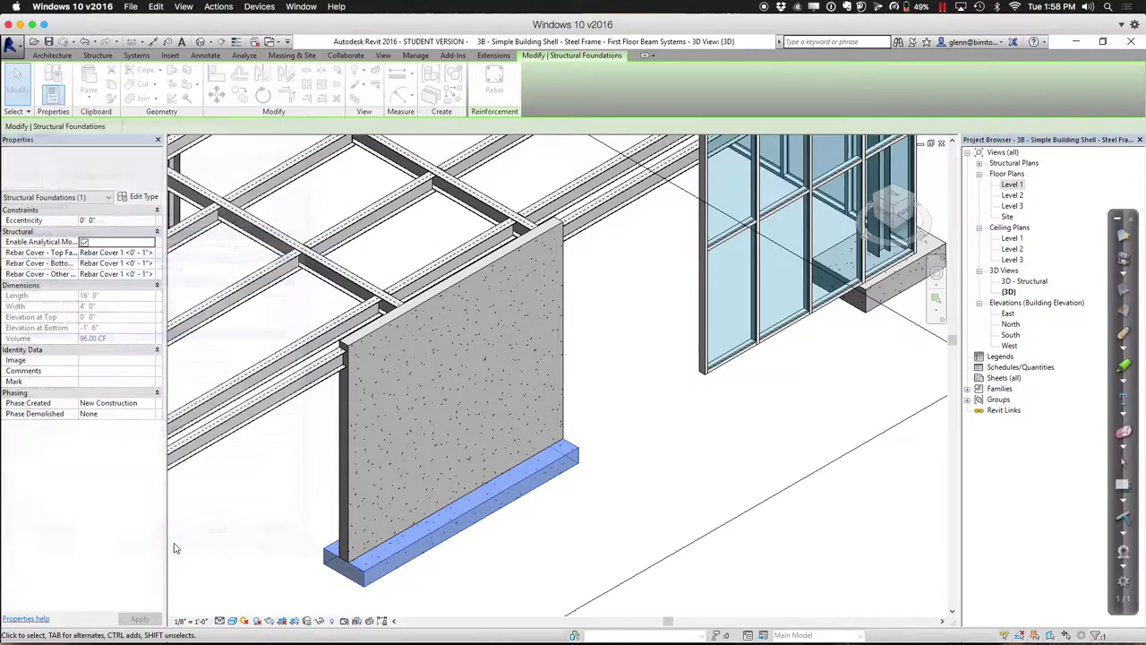
{"action": "left_click", "coordinate": [260, 529]}
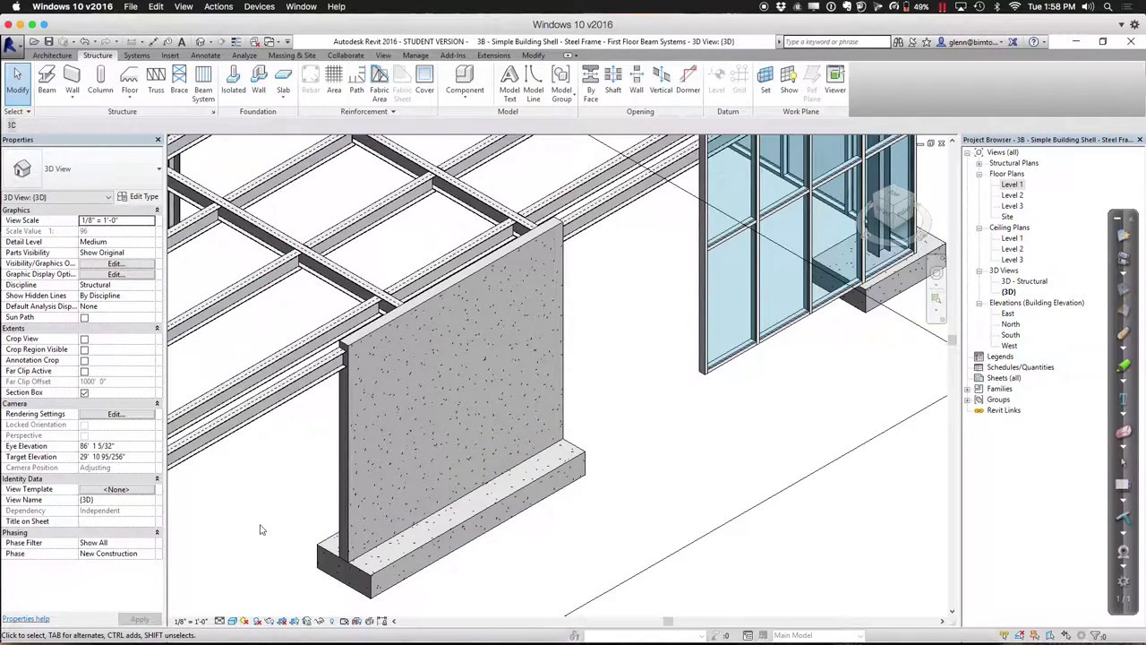
Change the shear wall's foundation back to the Bearing Footing - 36" x 12" type
{"action": "left_click", "coordinate": [354, 581]}
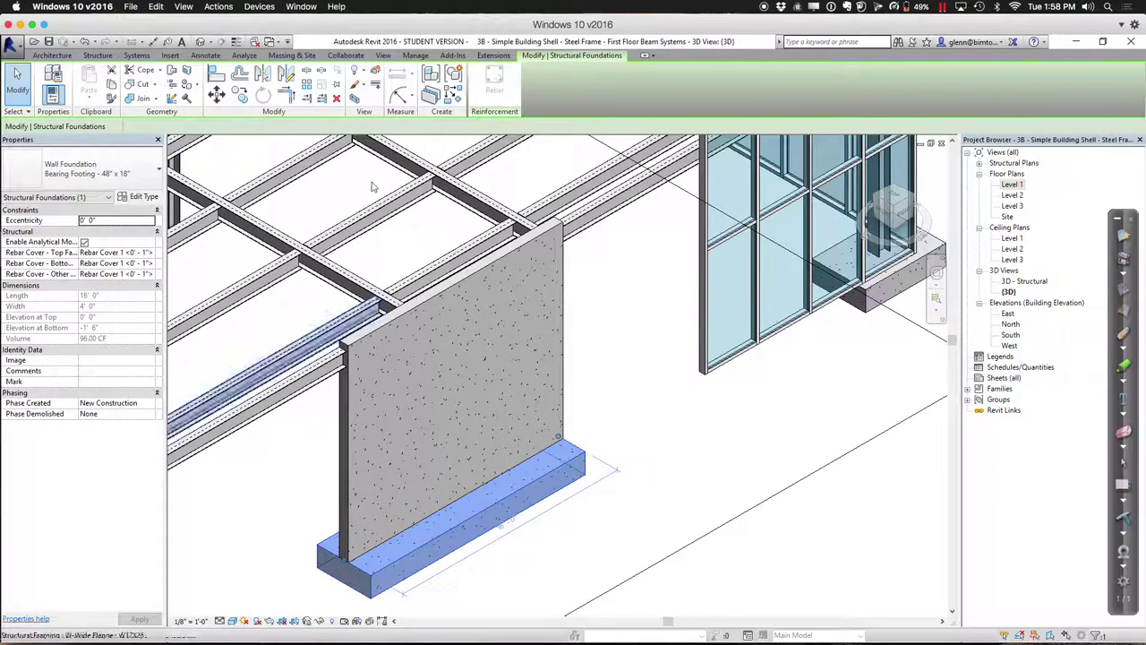
{"action": "left_click", "coordinate": [128, 183]}
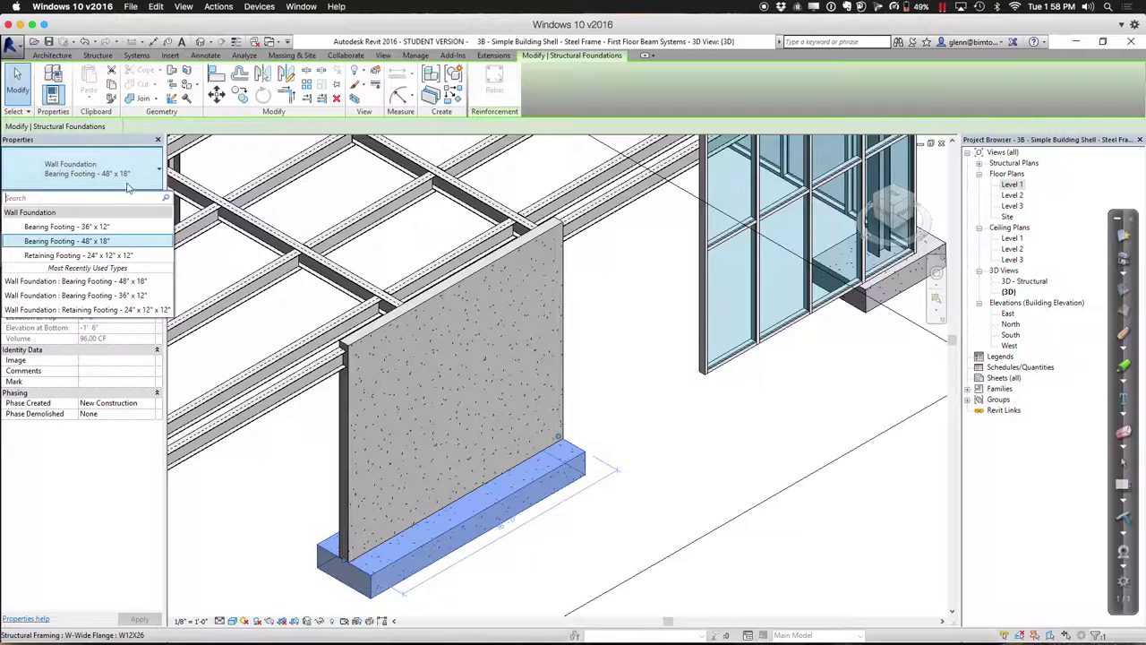
{"action": "left_click", "coordinate": [117, 229]}
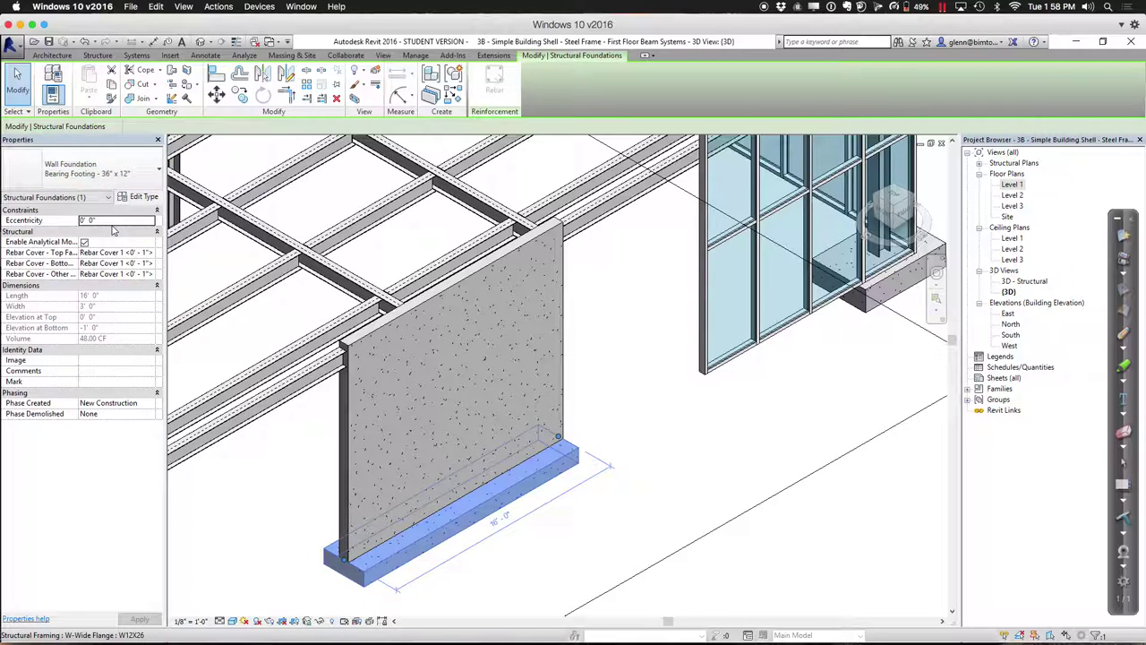
{"action": "left_click", "coordinate": [678, 463]}
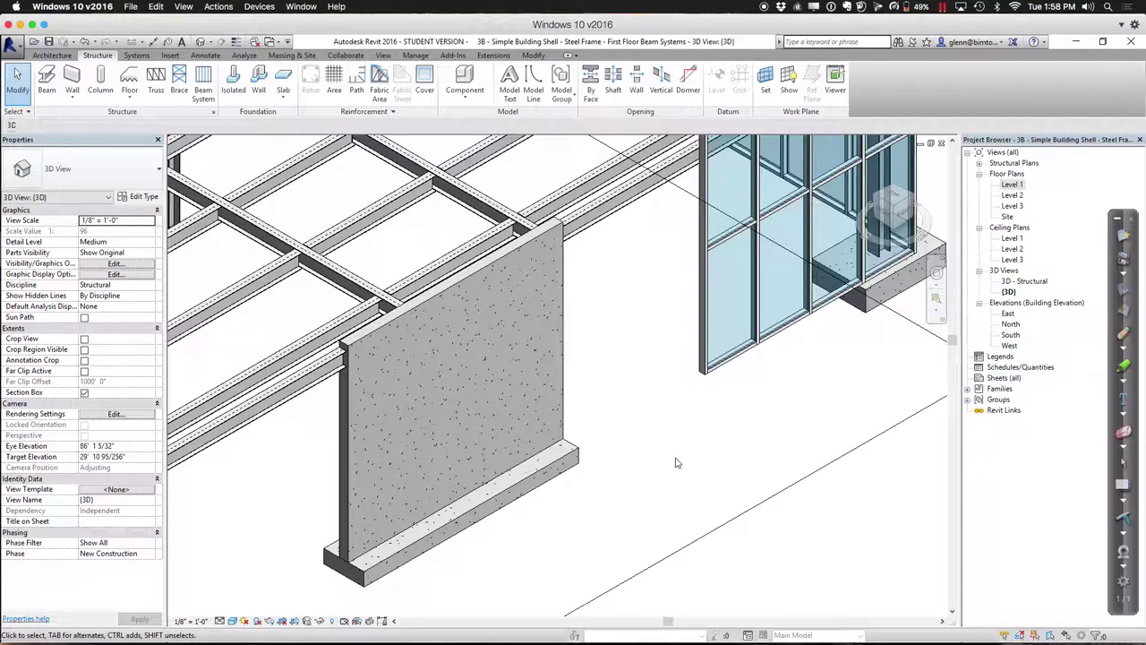
Stretch the concrete shear wall's top up past the roof to a top offset of about 27' 1", and attach its top to the roof
{"action": "left_click", "coordinate": [874, 319]}
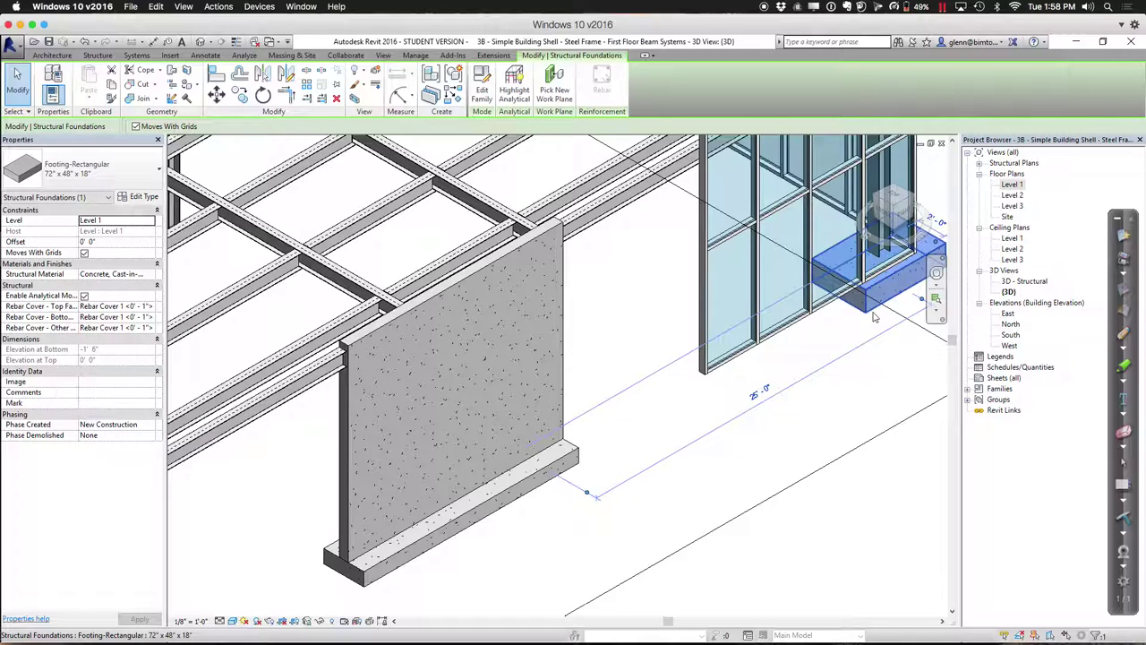
{"action": "key", "text": "z"}
{"action": "key", "text": "f"}
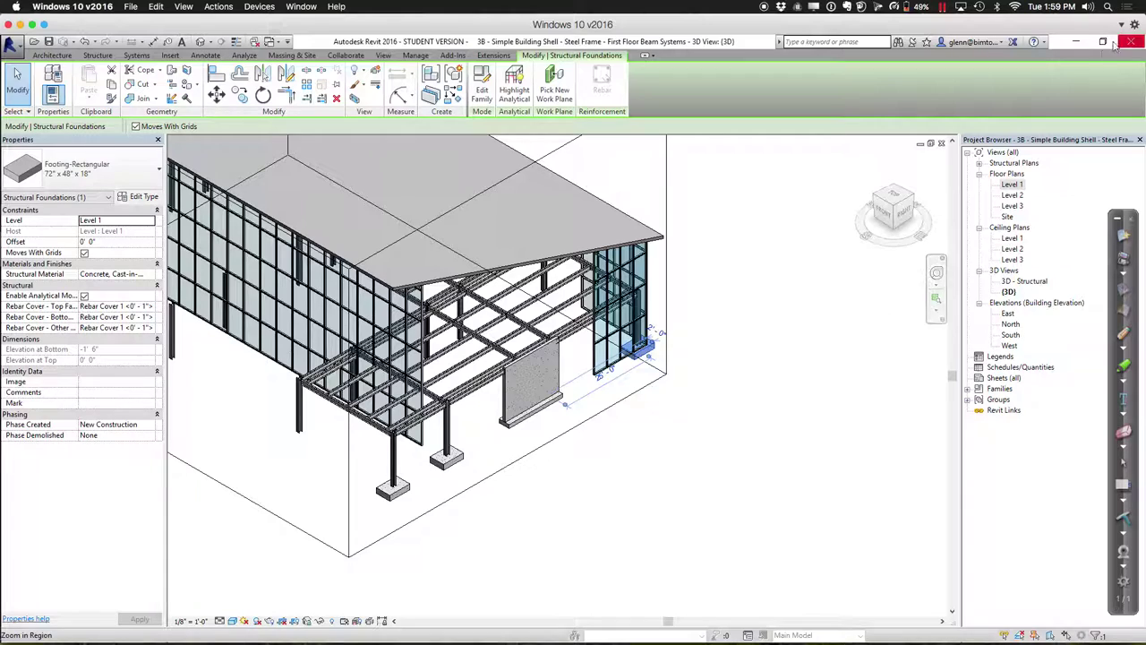
{"action": "left_click", "coordinate": [936, 298]}
{"action": "left_click_drag", "start_coordinate": [397, 260], "coordinate": [673, 544]}
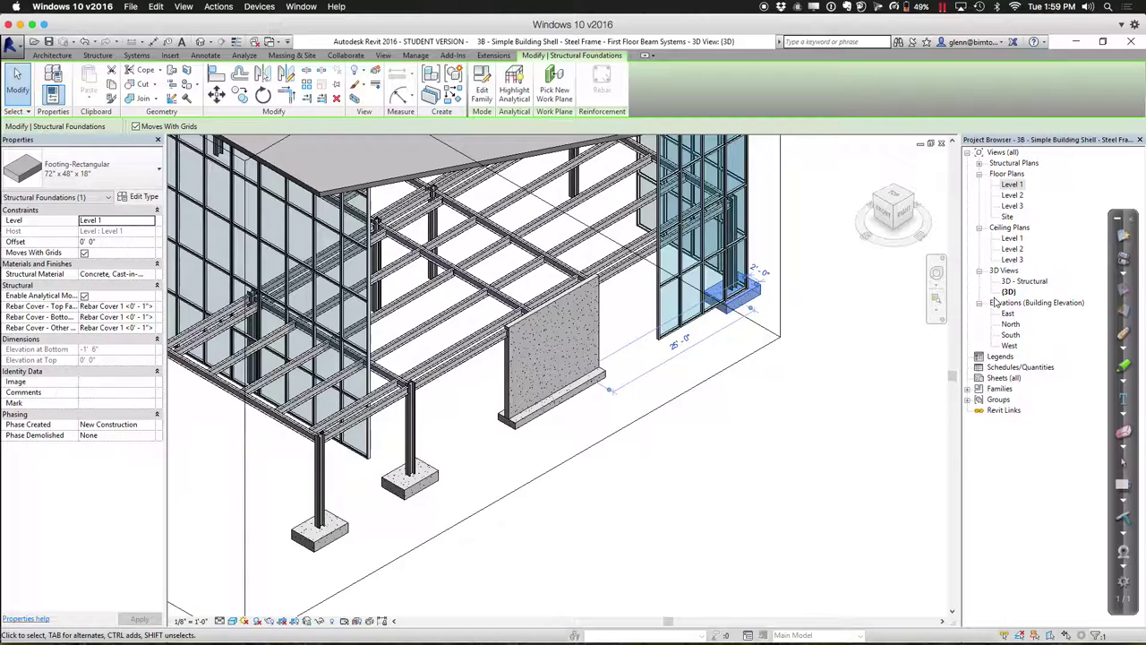
{"action": "left_click", "coordinate": [954, 144]}
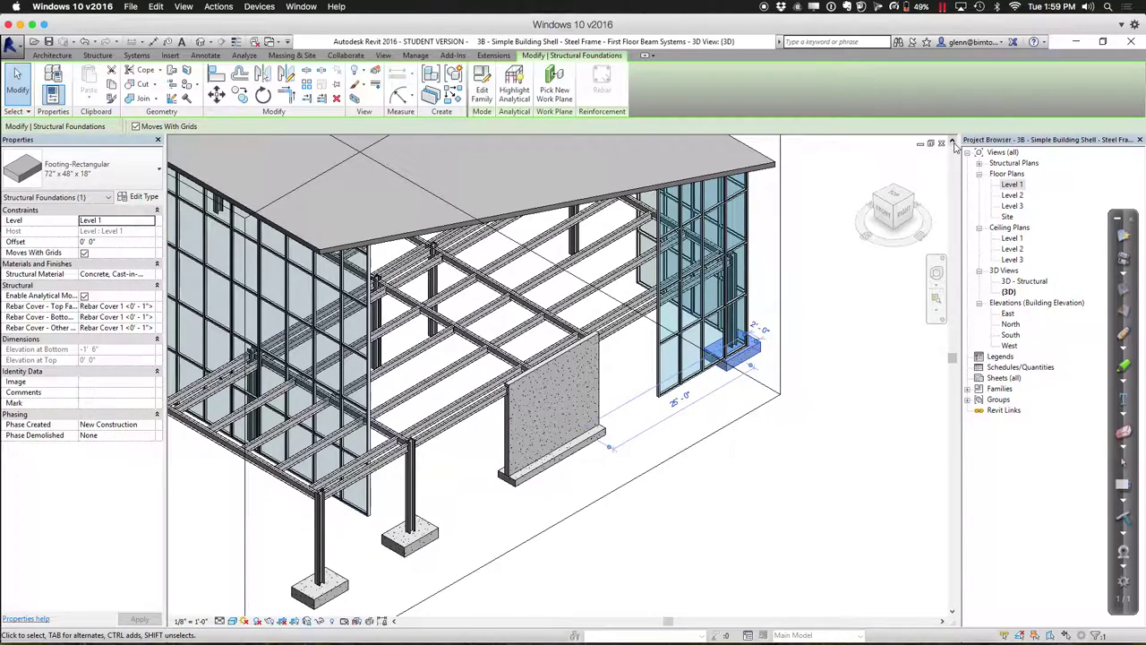
{"action": "left_click", "coordinate": [955, 144]}
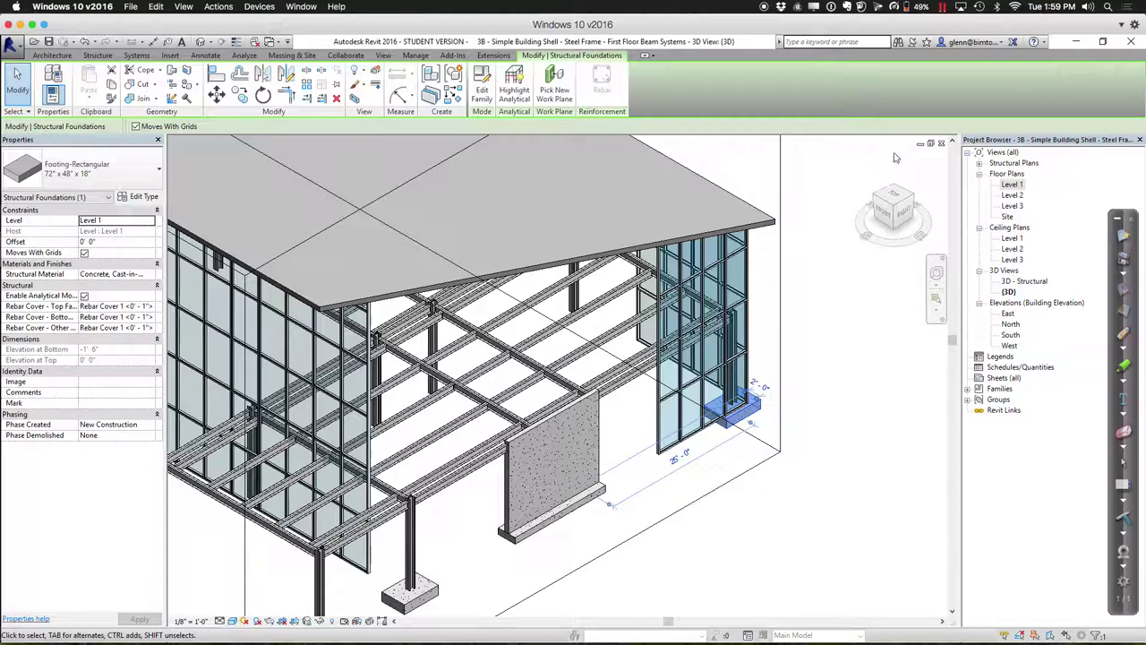
{"action": "left_click", "coordinate": [592, 438]}
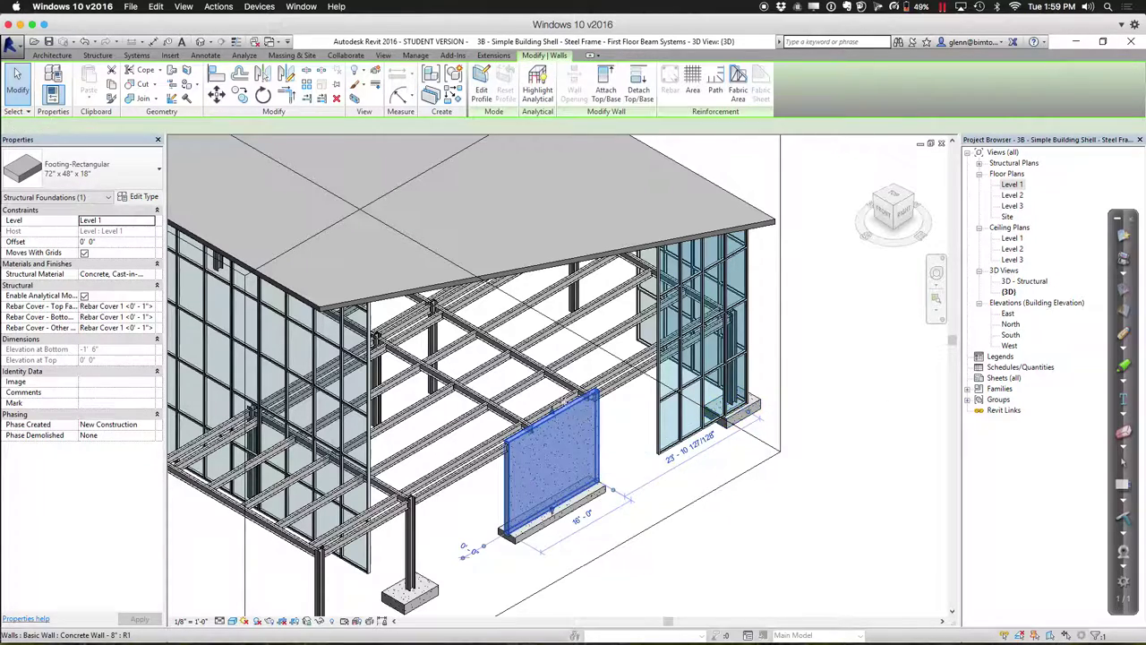
{"action": "left_click_drag", "start_coordinate": [563, 291], "coordinate": [550, 240]}
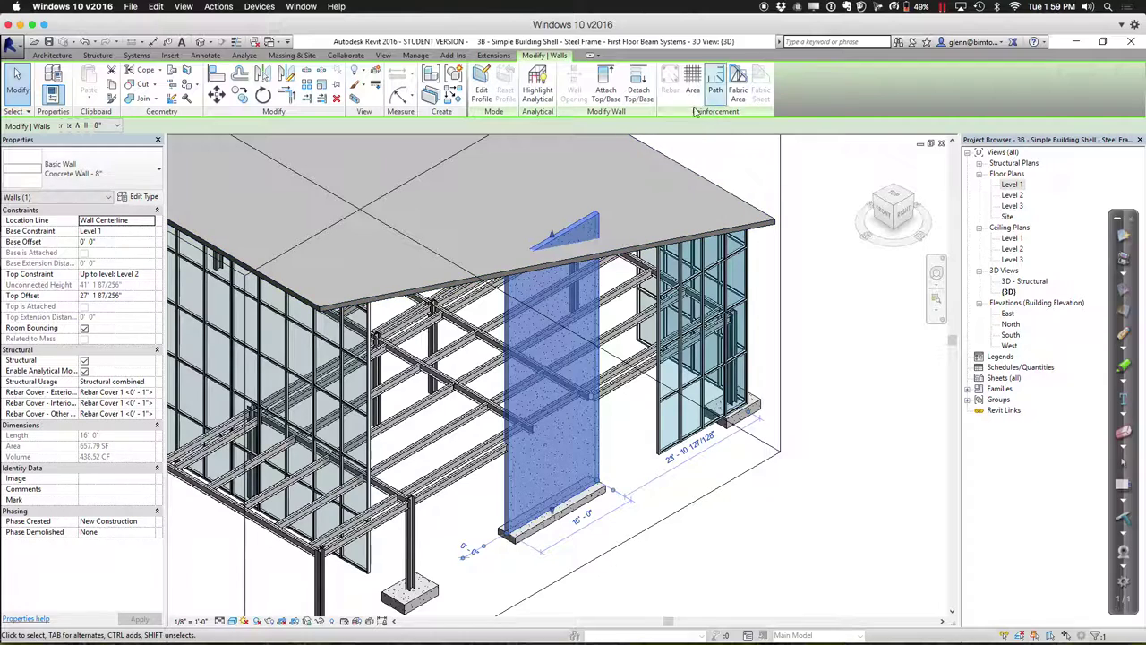
{"action": "left_click", "coordinate": [606, 90]}
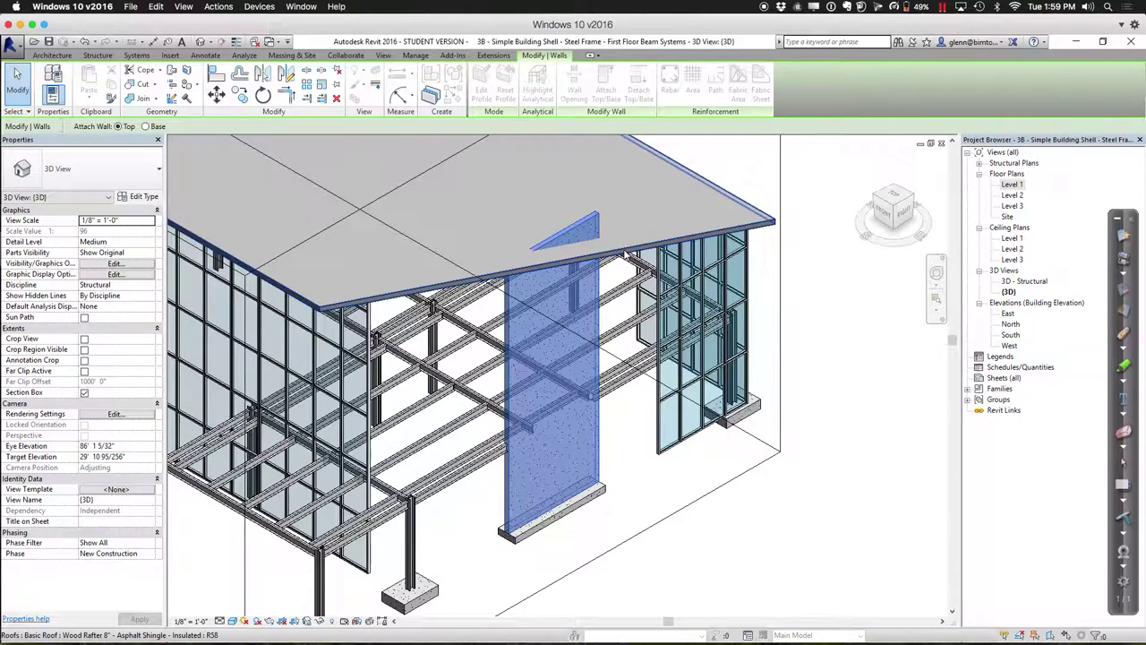
{"action": "left_click", "coordinate": [625, 255]}
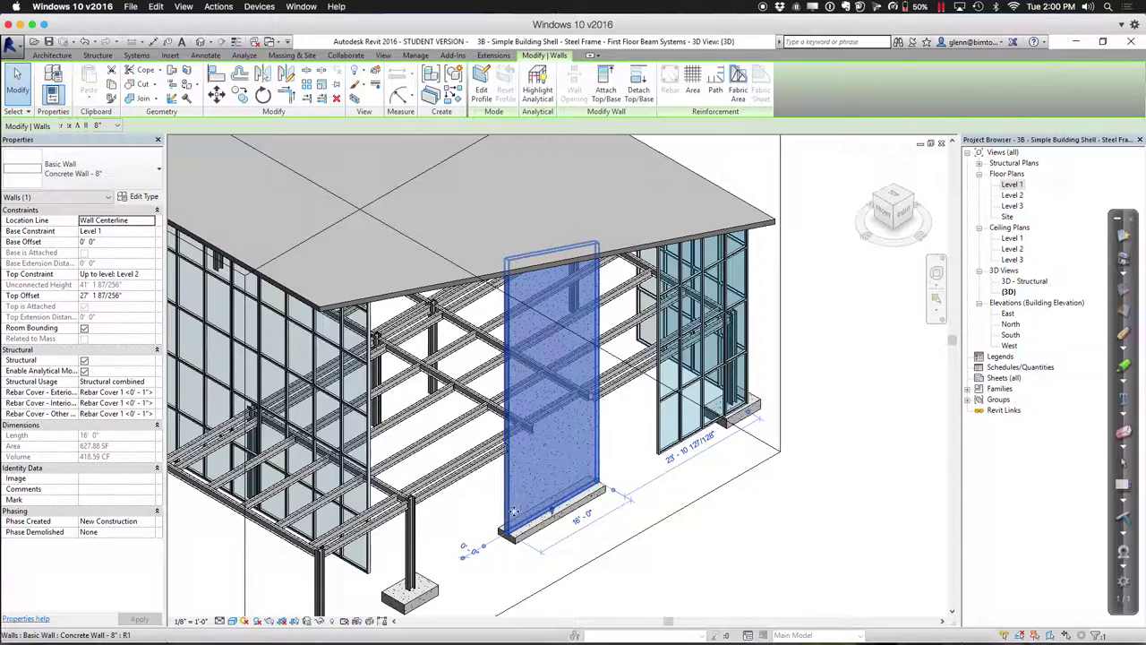
Stretch the shear wall's near end outward toward the column to a wall length of 23'
{"action": "left_click_drag", "start_coordinate": [507, 538], "coordinate": [468, 559]}
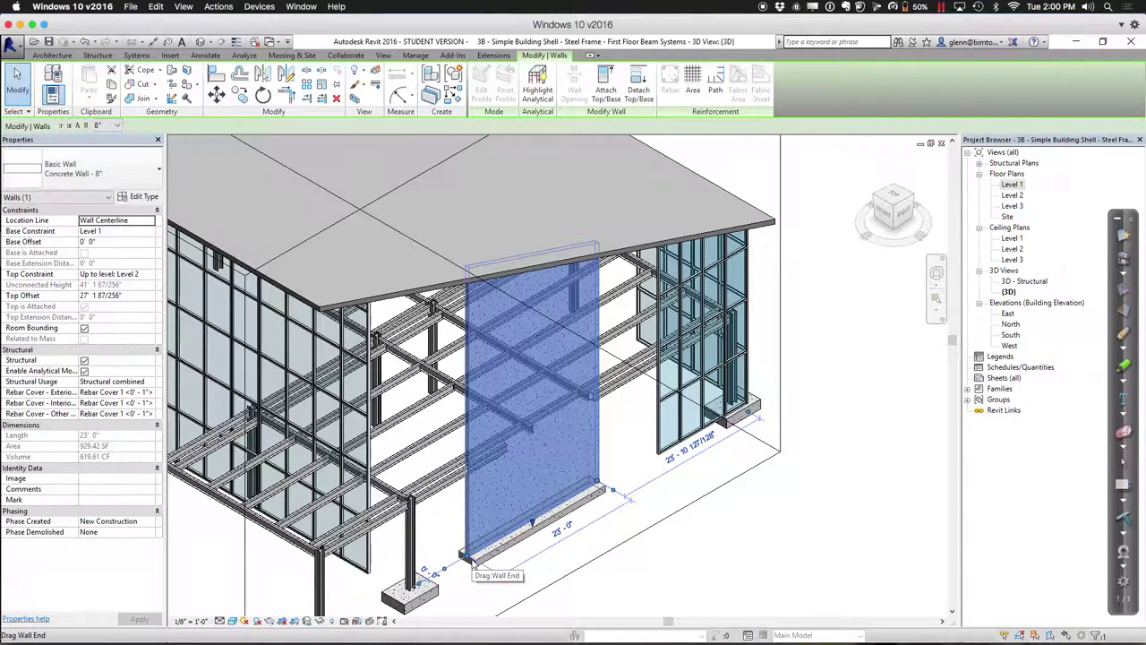
{"action": "key", "text": "Escape"}
Switch to Chrome to view the course's Session 11 files
{"action": "mouse_move", "coordinate": [445, 639]}
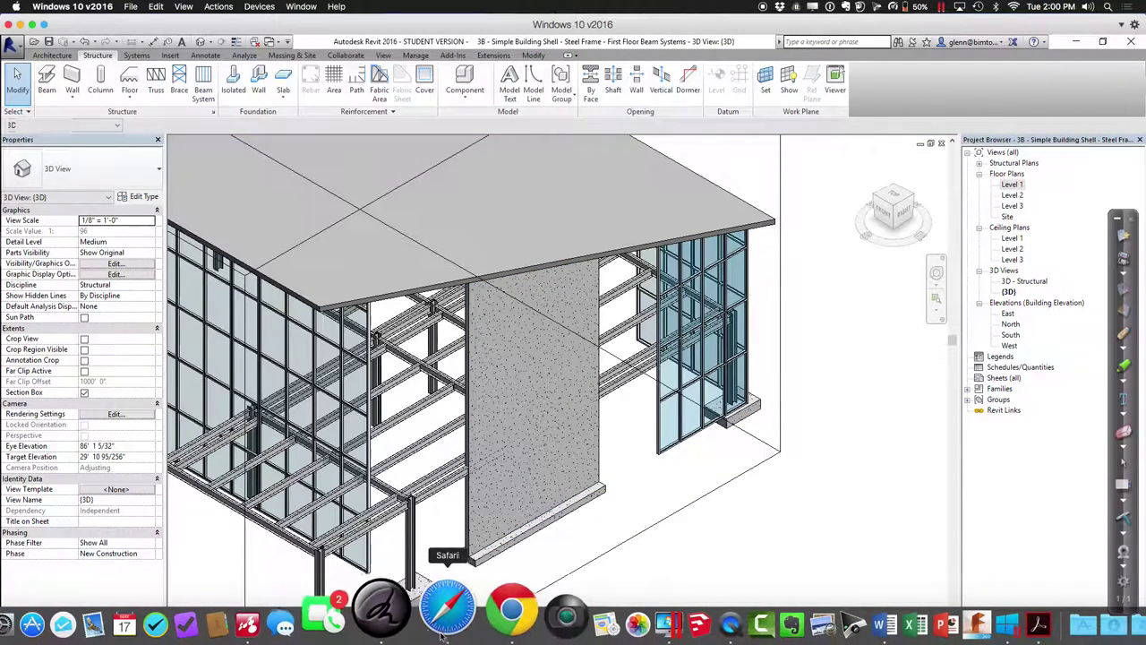
{"action": "left_click", "coordinate": [471, 634]}
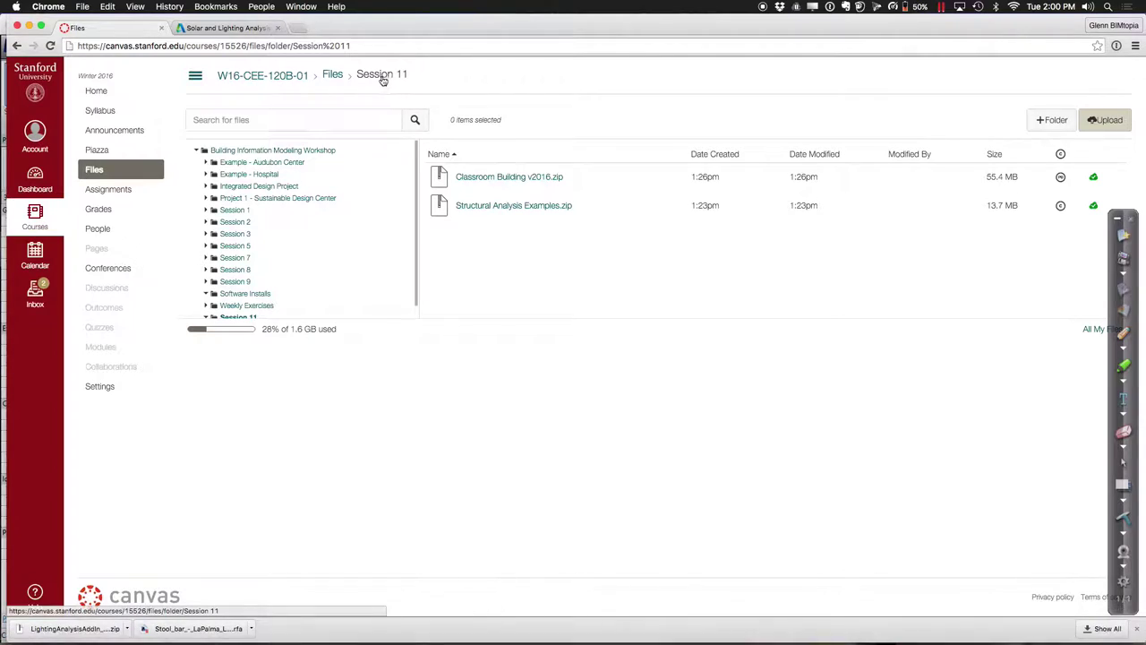
Search Google in a new browser tab for "plywood shear walls" and show the image results
{"action": "left_click", "coordinate": [298, 29]}
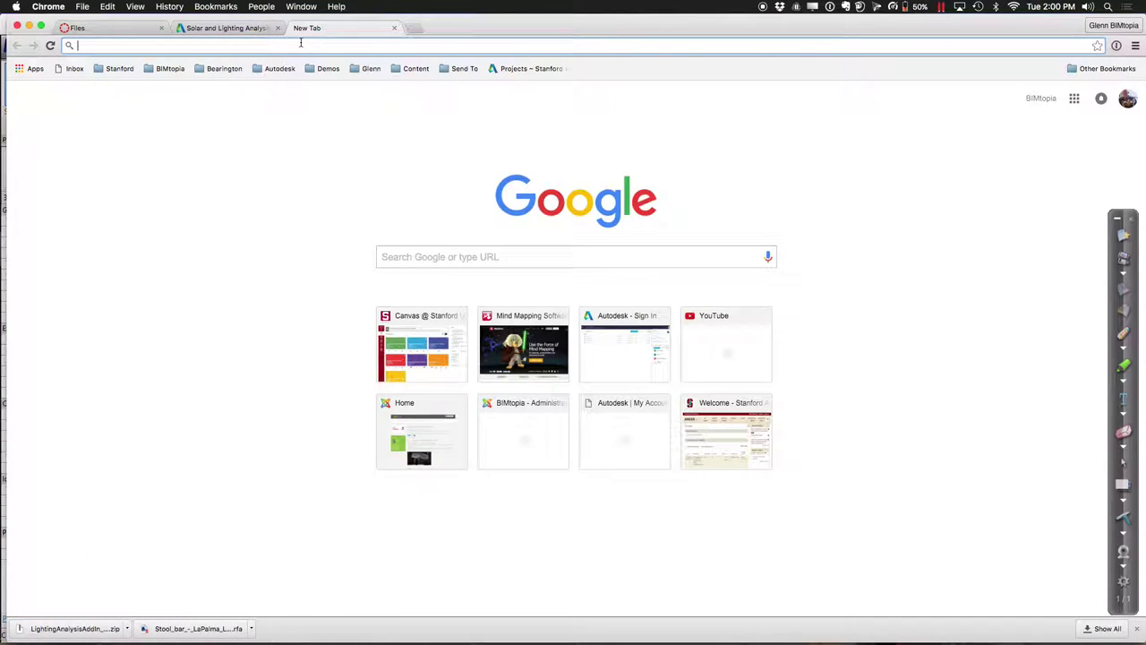
{"action": "type", "text": "plywood"}
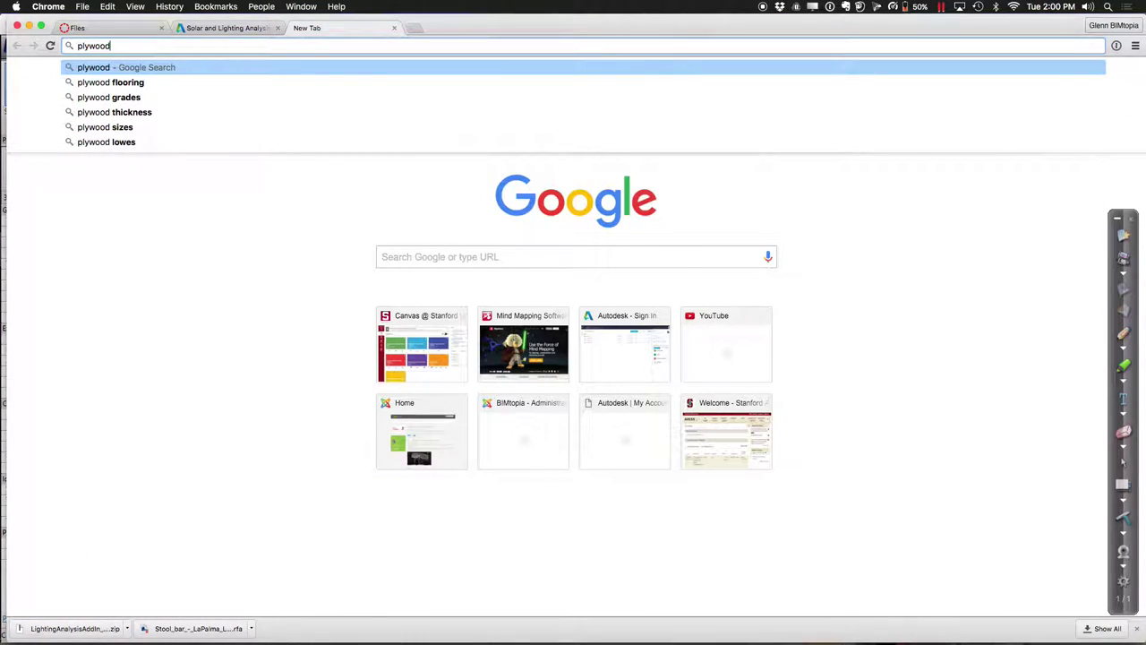
{"action": "type", "text": " shear walls"}
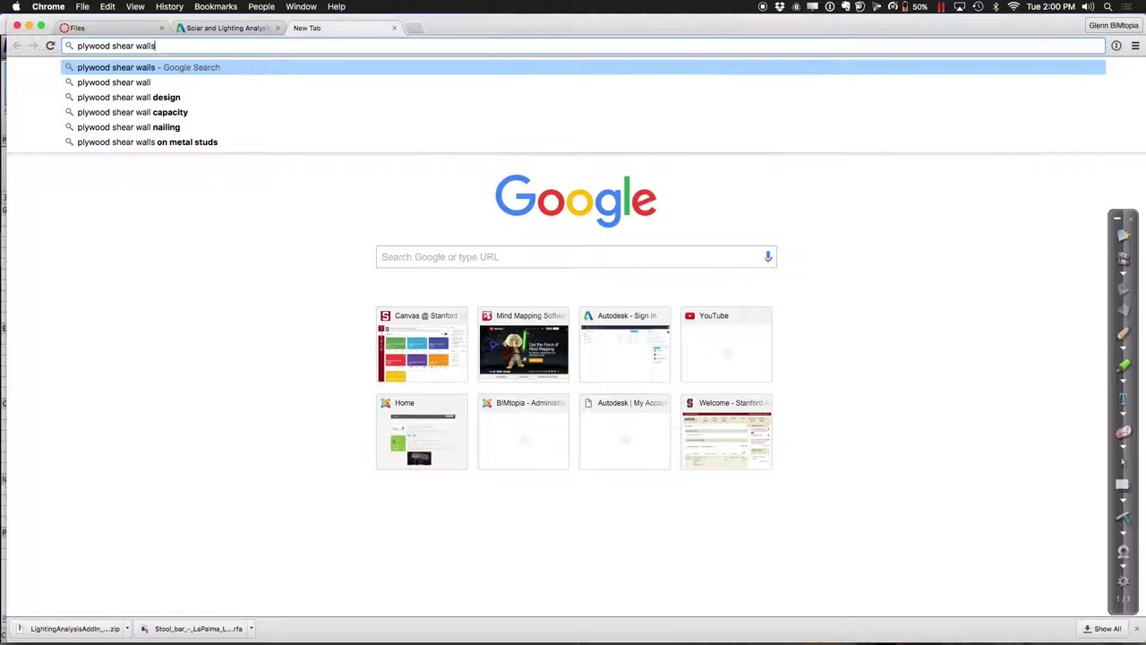
{"action": "key", "text": "Return"}
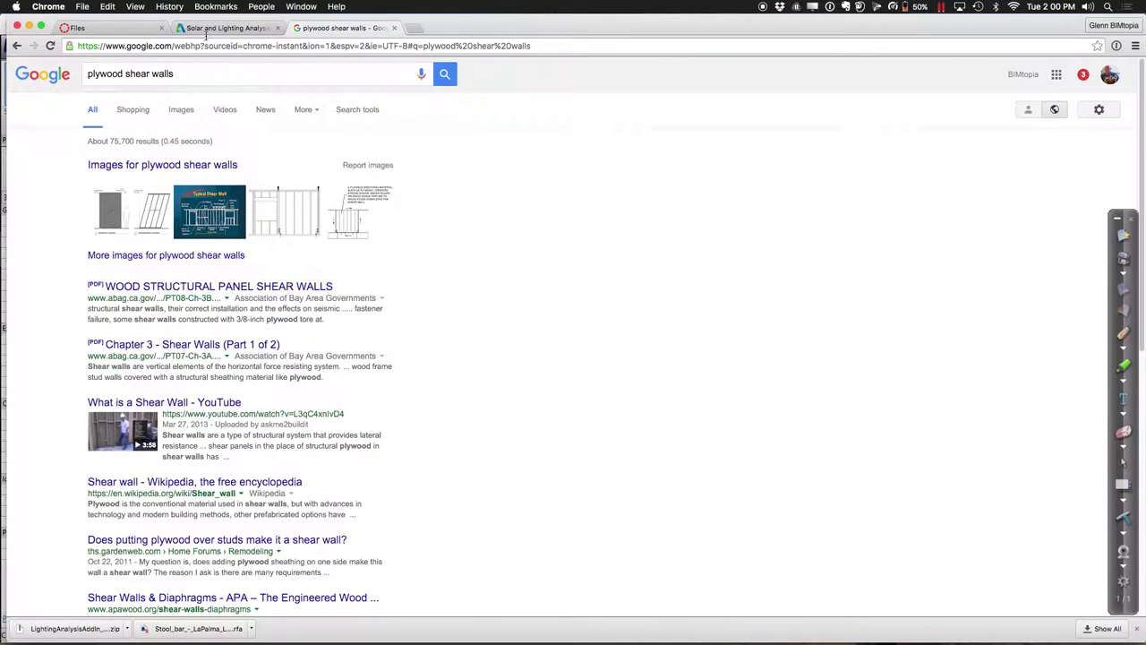
{"action": "left_click", "coordinate": [182, 111]}
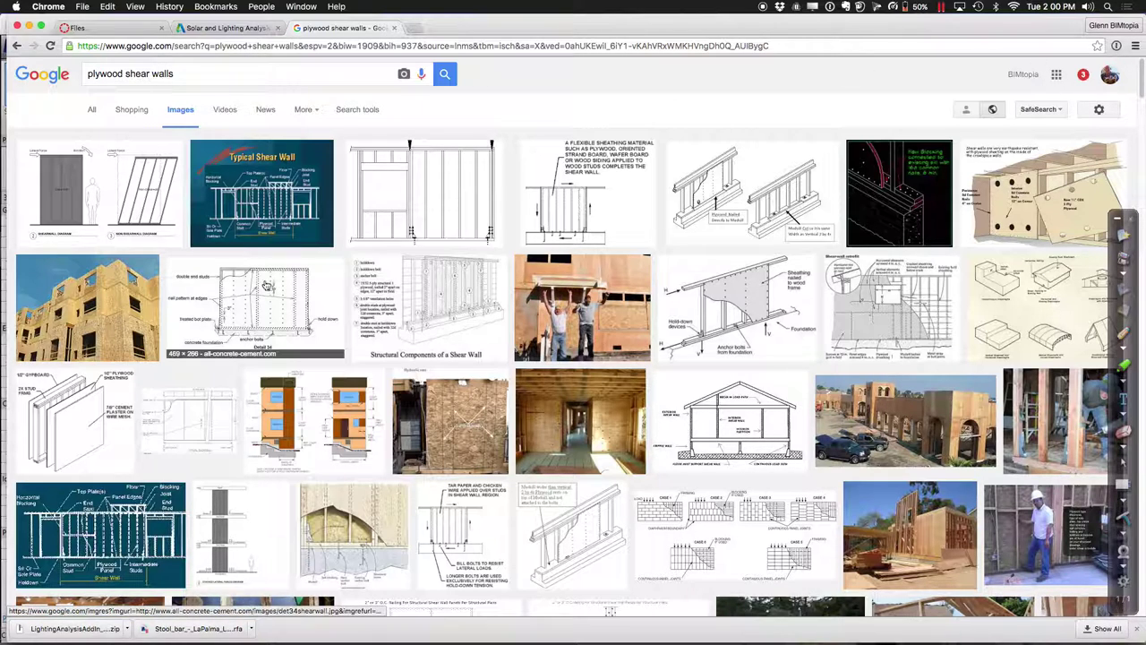
View the APA Shear Walls & Diaphragms page behind the sheathed apartment building photo, and return to the image results
{"action": "left_click", "coordinate": [118, 320]}
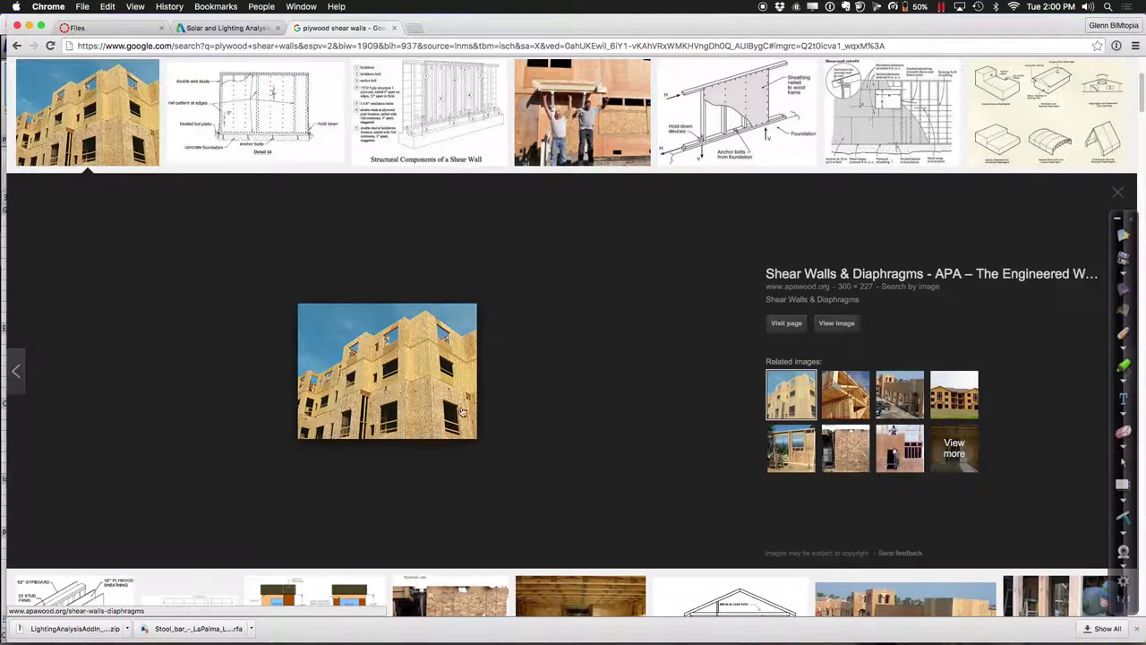
{"action": "left_click", "coordinate": [449, 419]}
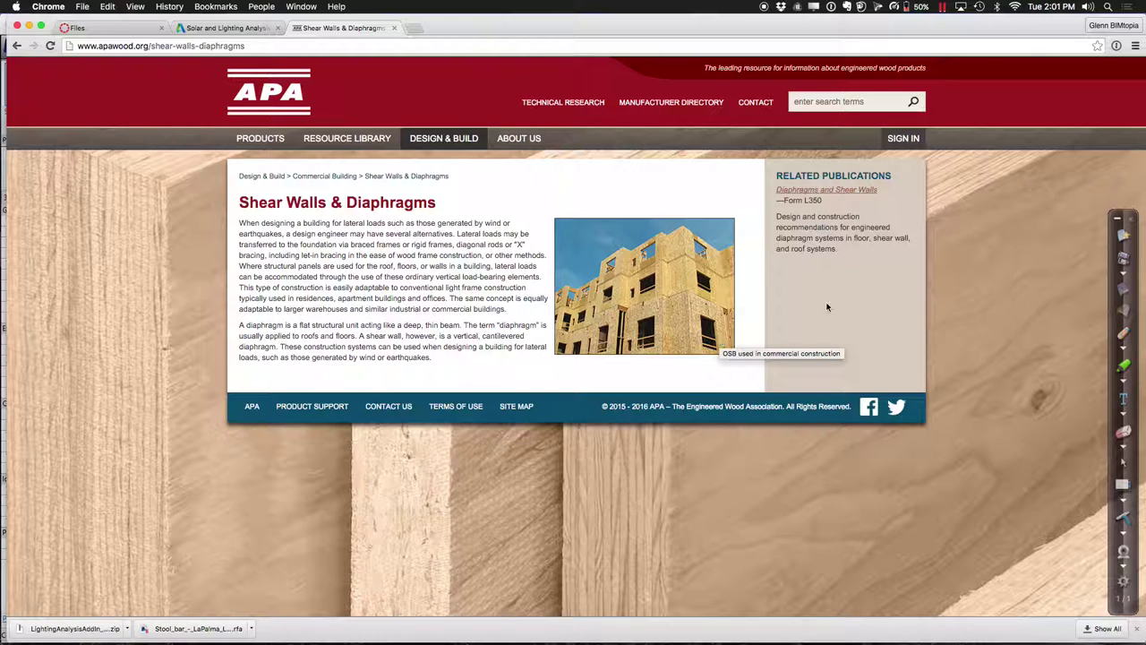
{"action": "left_click", "coordinate": [16, 46]}
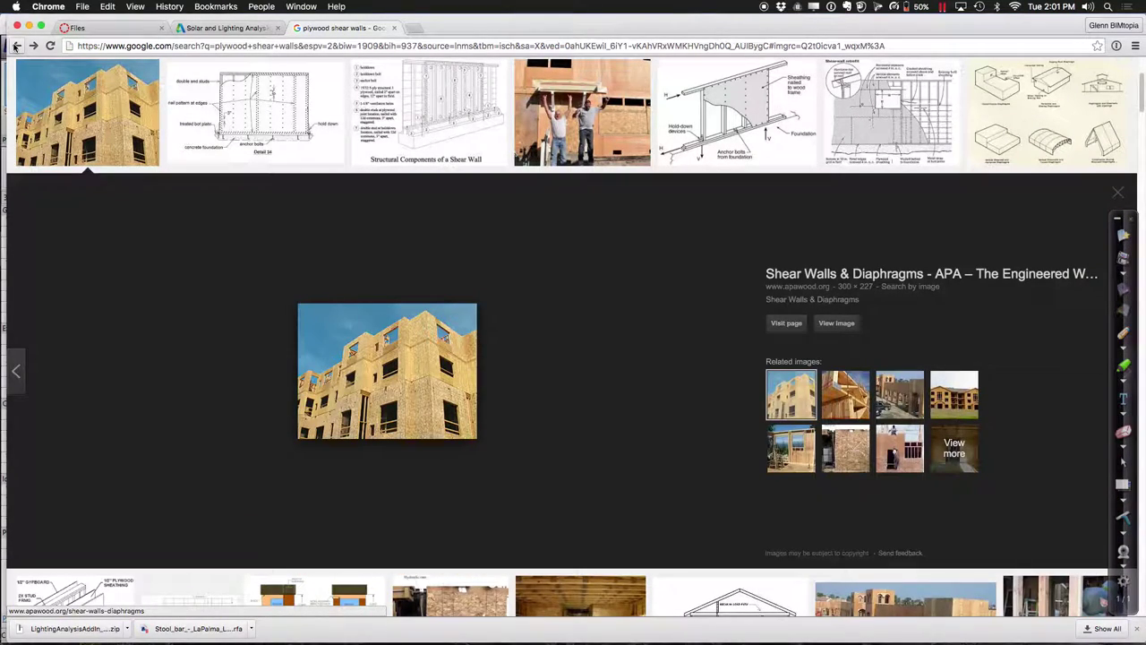
Examine the shear wall test panel, the cripple wall with seismic upgrading, and the two-hour fire wall photos among the image results
{"action": "scroll", "coordinate": [552, 363], "scroll_direction": "down", "scroll_amount": 3}
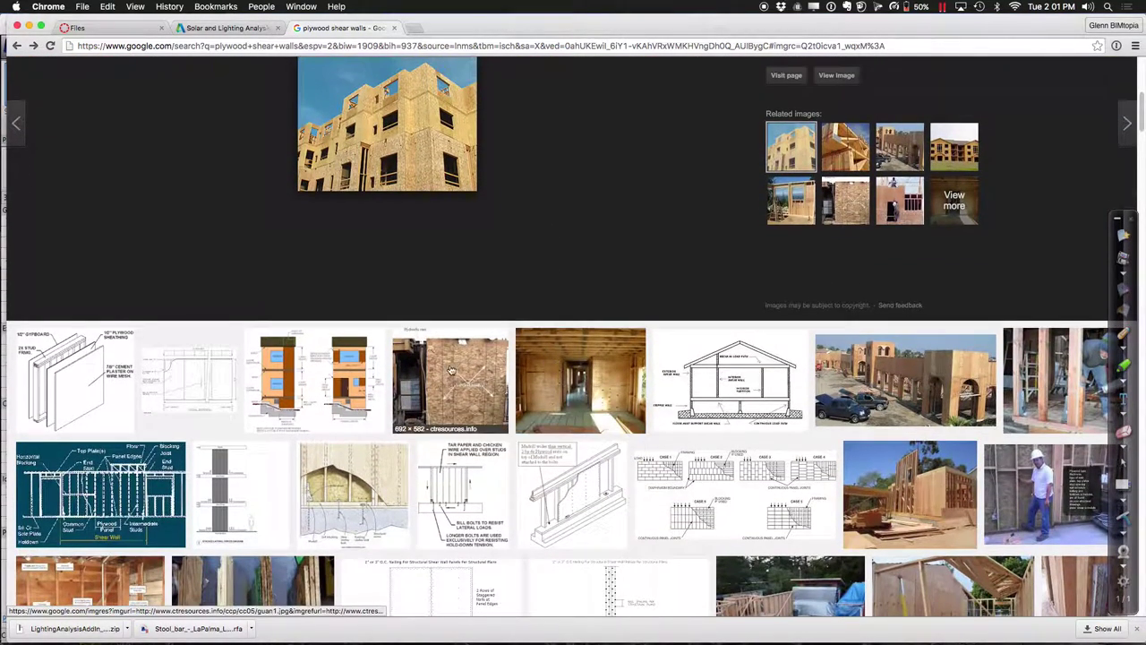
{"action": "left_click", "coordinate": [442, 374]}
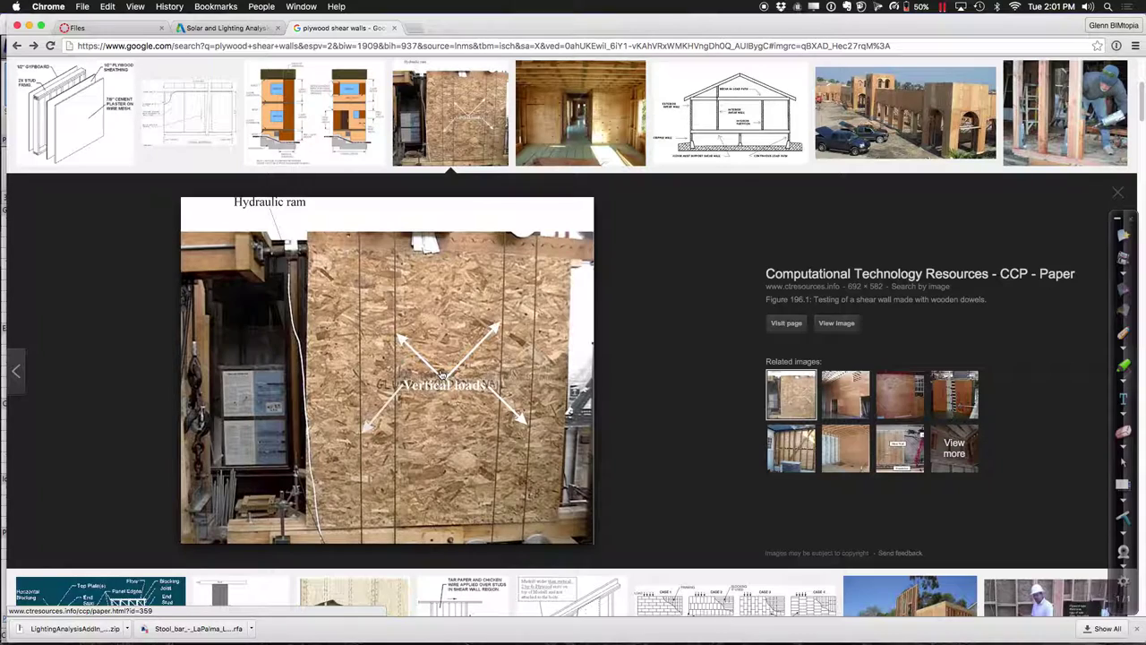
{"action": "scroll", "coordinate": [481, 455], "scroll_direction": "down", "scroll_amount": 5}
{"action": "scroll", "coordinate": [480, 455], "scroll_direction": "down", "scroll_amount": 7}
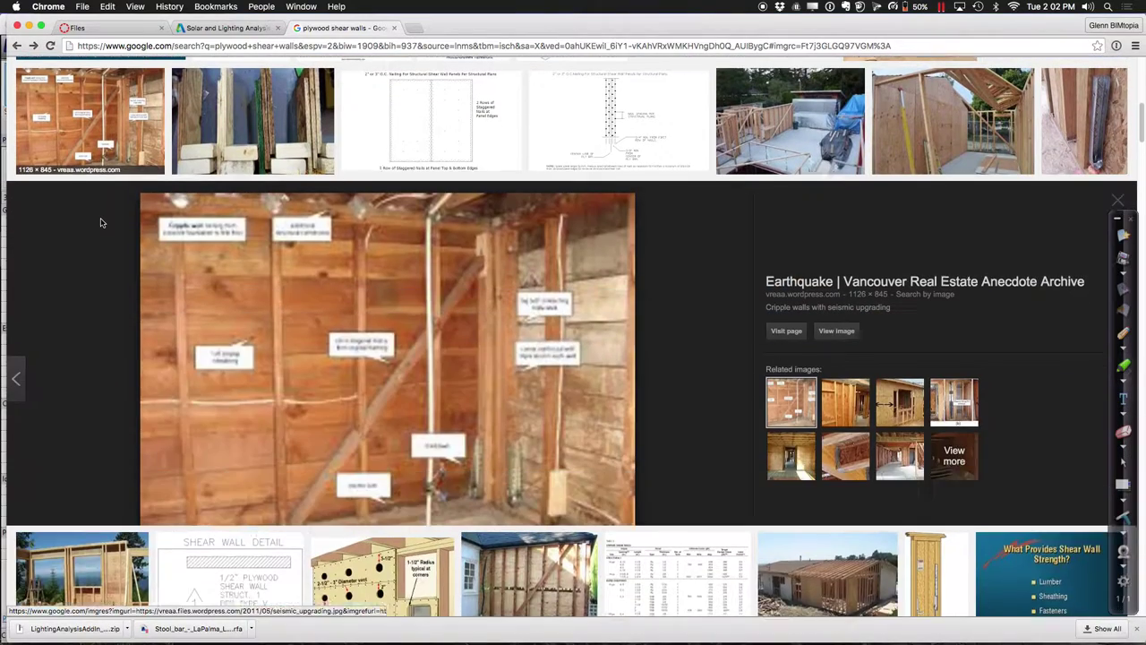
{"action": "left_click", "coordinate": [102, 222]}
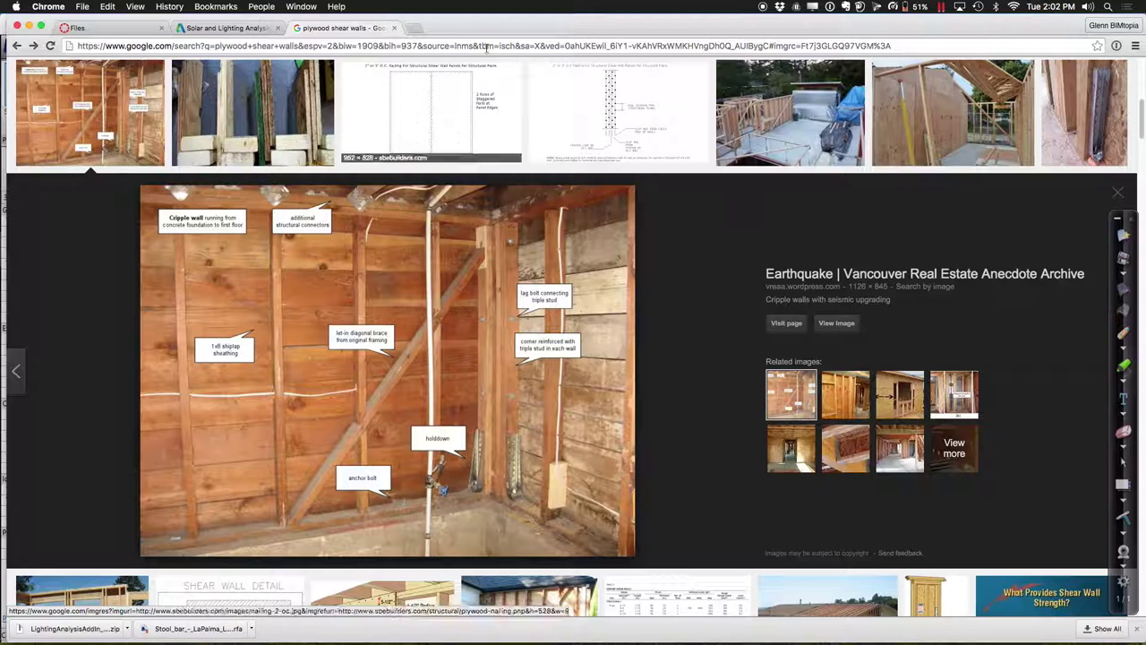
{"action": "left_click", "coordinate": [980, 107]}
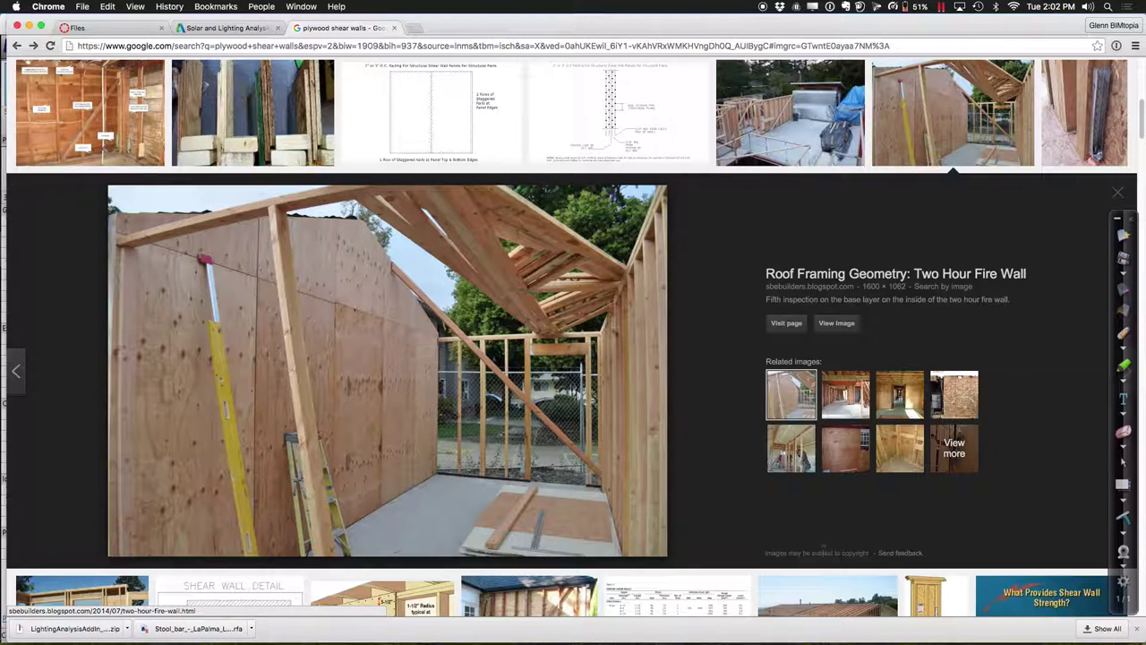
{"action": "scroll", "coordinate": [823, 549], "scroll_direction": "down", "scroll_amount": 5}
{"action": "scroll", "coordinate": [825, 556], "scroll_direction": "down", "scroll_amount": 2}
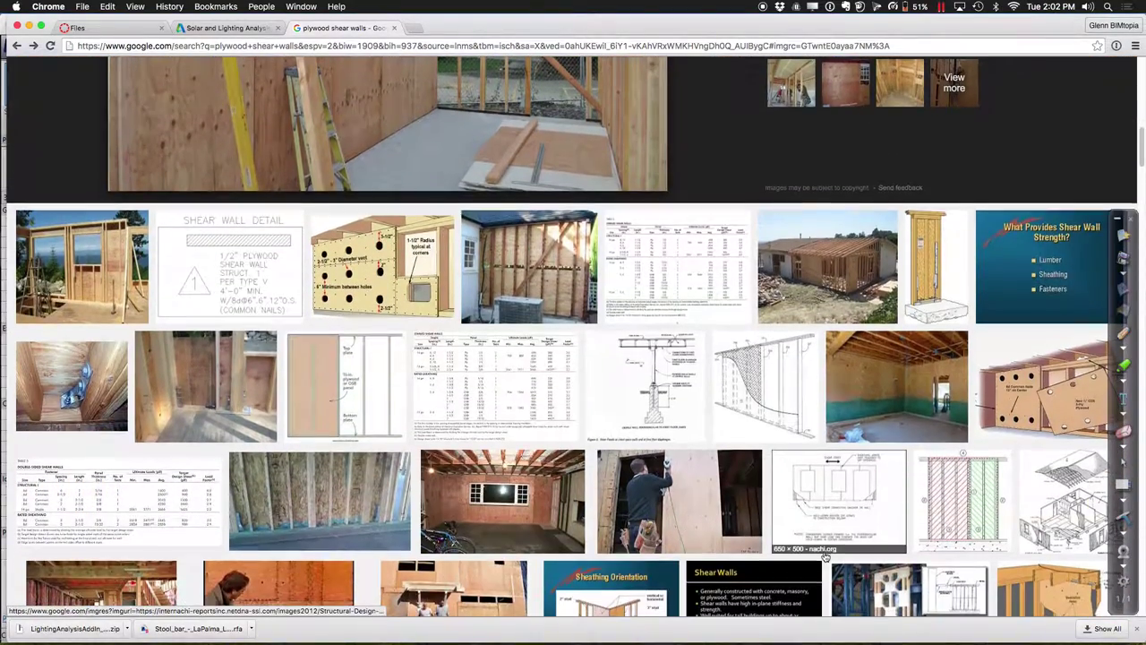
{"action": "scroll", "coordinate": [825, 556], "scroll_direction": "down", "scroll_amount": 3}
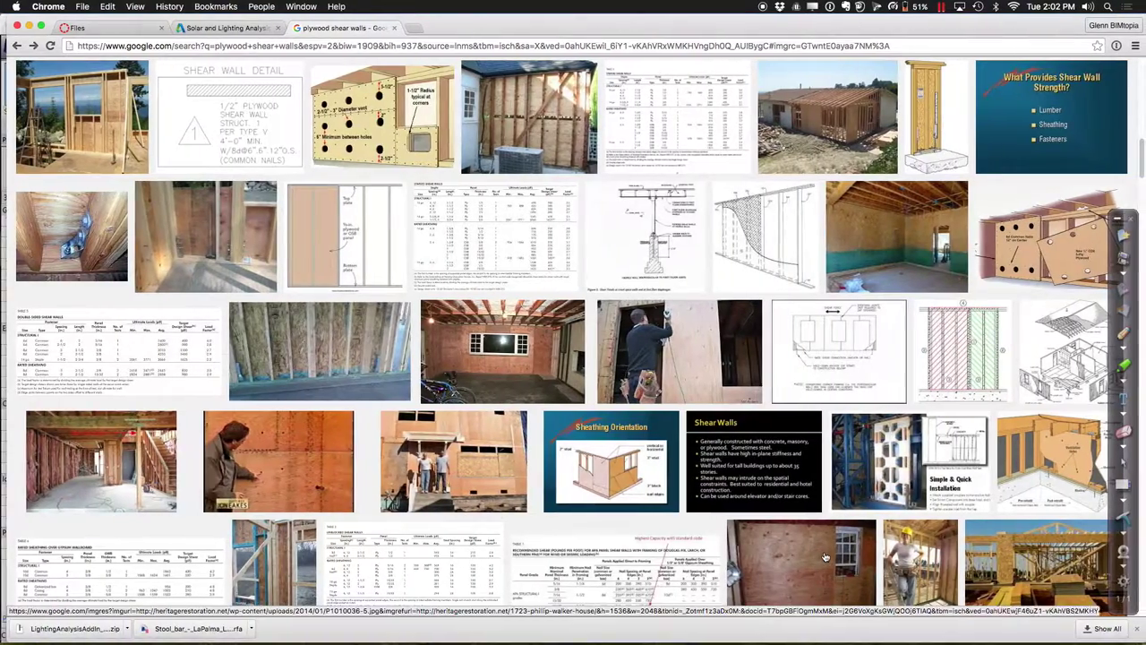
Switch to Revit in the Windows 10 virtual machine and open the Level 1 floor plan
{"action": "mouse_move", "coordinate": [540, 625]}
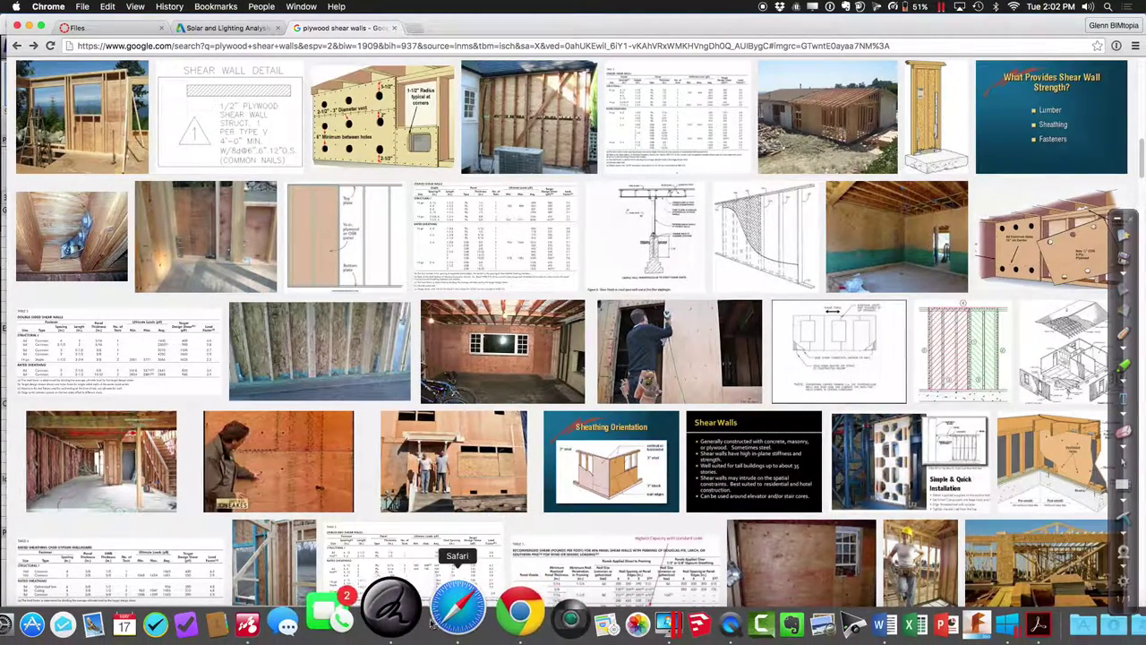
{"action": "left_click", "coordinate": [595, 629]}
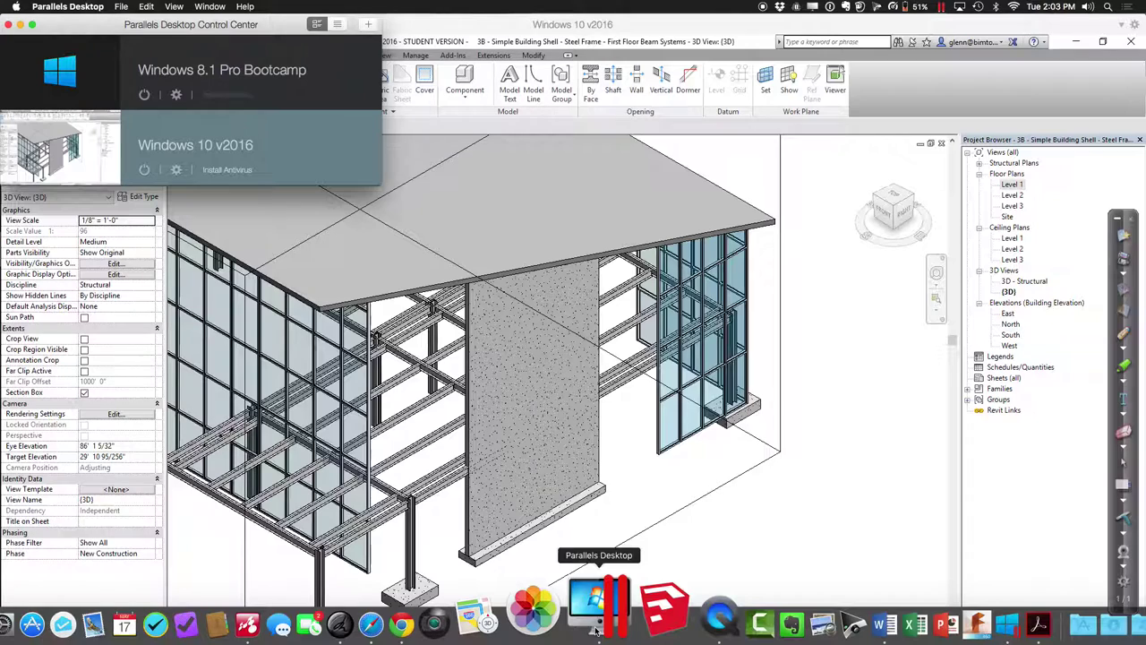
{"action": "left_click", "coordinate": [838, 271]}
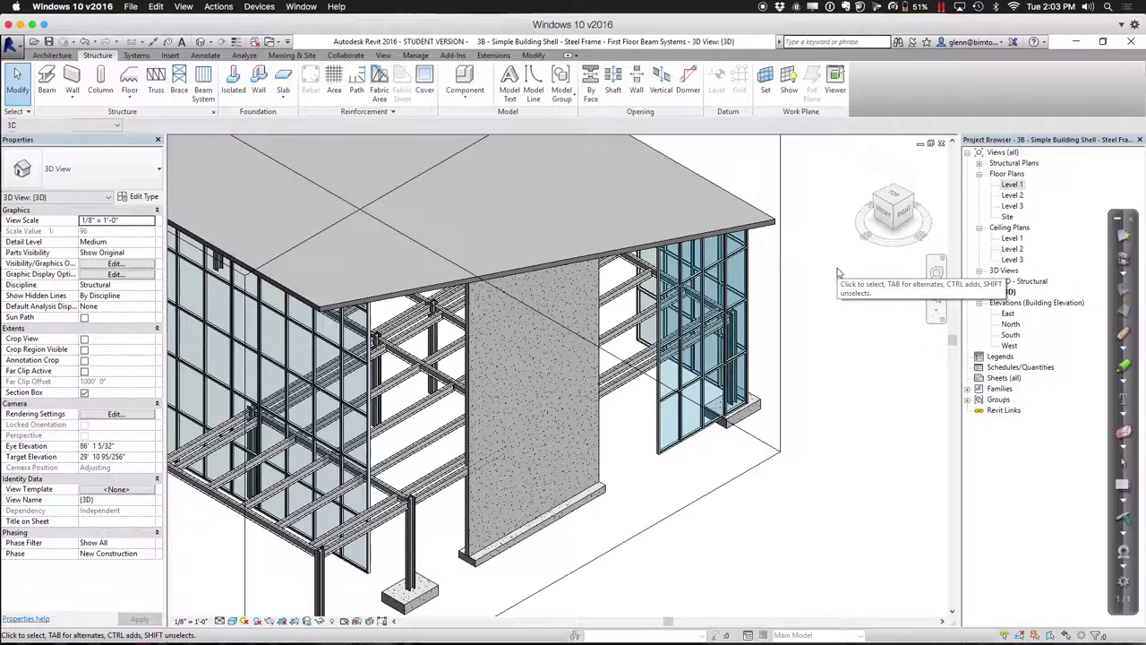
{"action": "double_click", "coordinate": [1012, 186]}
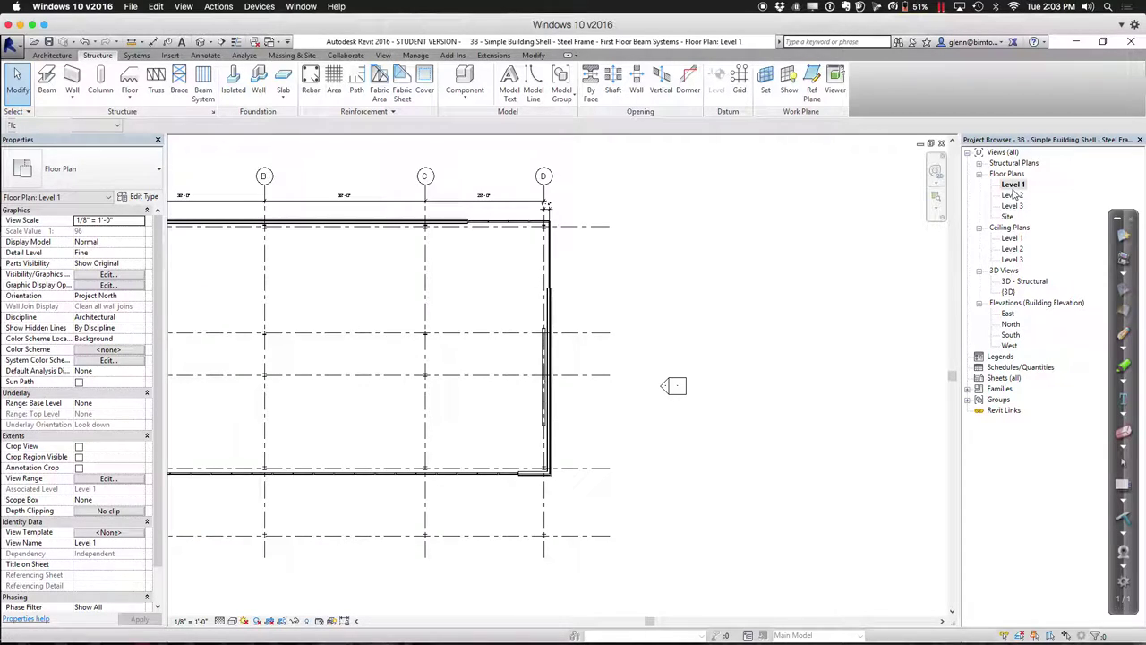
{"action": "key", "text": "z"}
{"action": "key", "text": "f"}
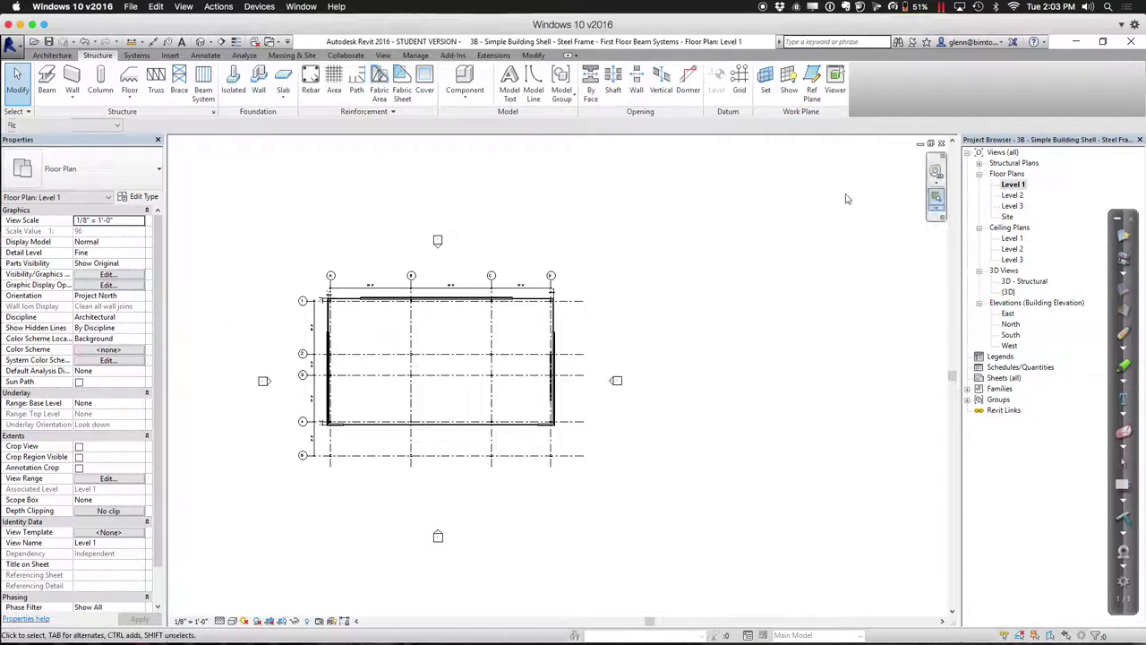
{"action": "left_click", "coordinate": [935, 196]}
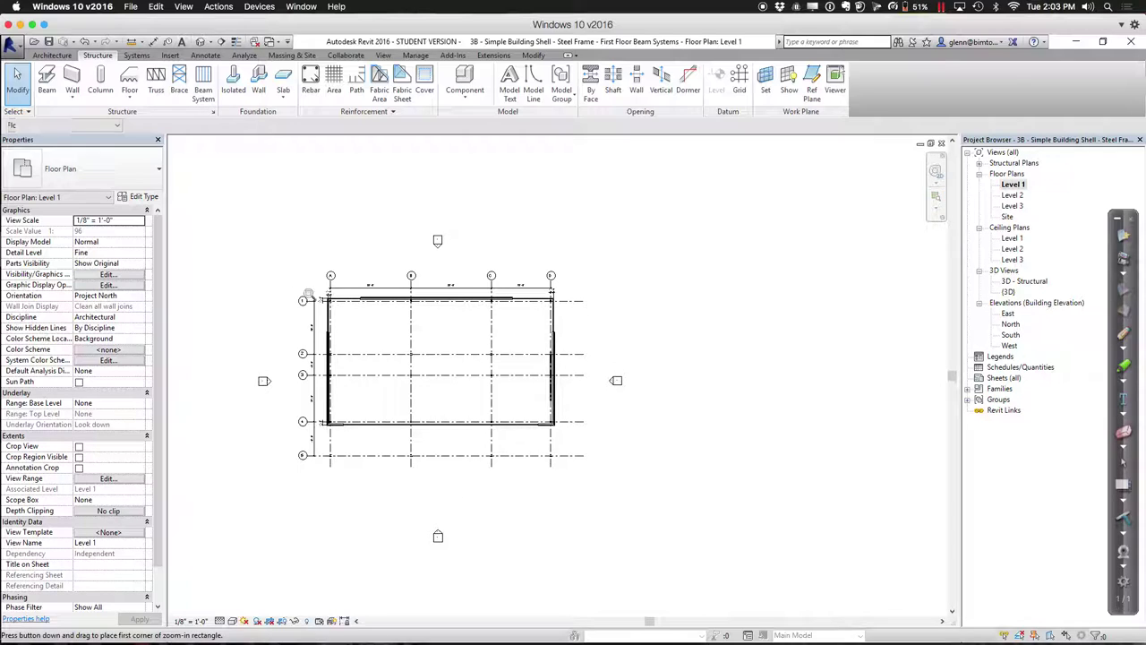
{"action": "left_click_drag", "start_coordinate": [295, 276], "coordinate": [584, 466]}
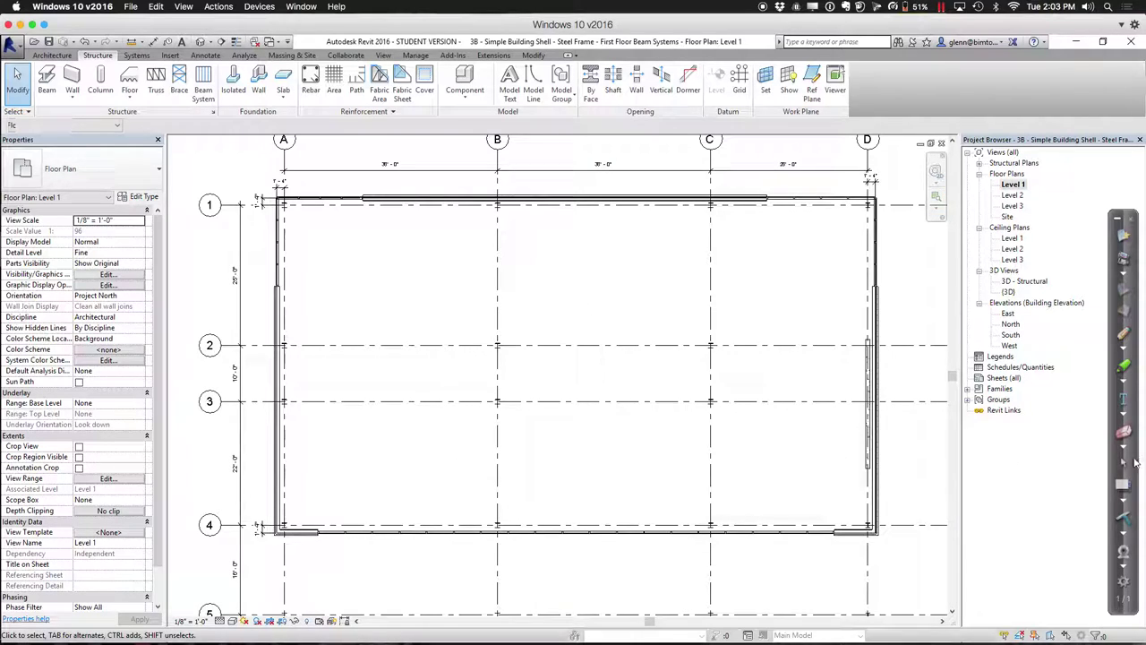
Using Ink2Go, mark the grid D shear wall in red and draw blue upward load arrows below grid A, grid D and the building's middle
{"action": "left_click", "coordinate": [1126, 360]}
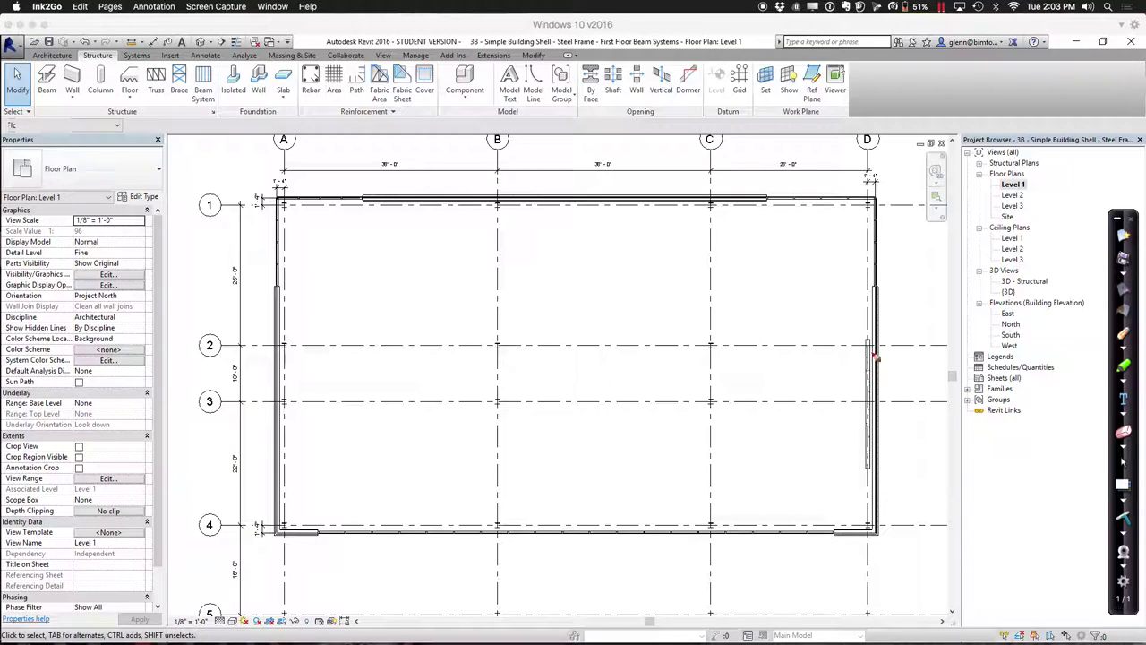
{"action": "left_click_drag", "start_coordinate": [869, 340], "coordinate": [874, 471]}
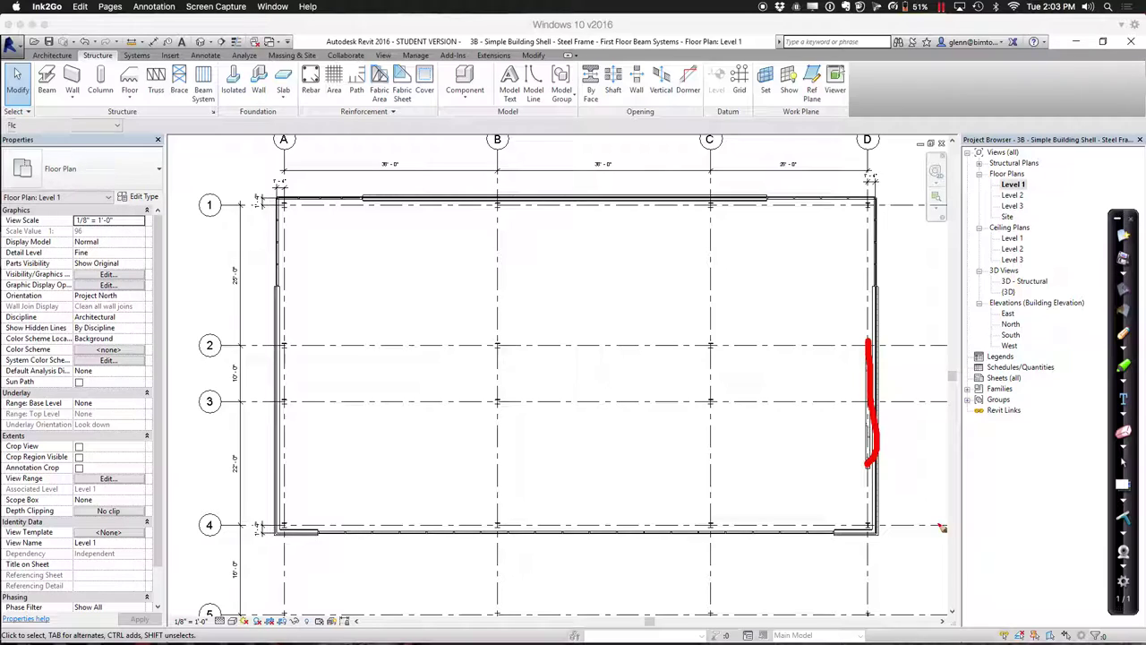
{"action": "left_click", "coordinate": [1126, 356]}
{"action": "left_click", "coordinate": [1108, 362]}
{"action": "mouse_move", "coordinate": [876, 563]}
{"action": "left_mouse_down"}
{"action": "mouse_move", "coordinate": [876, 605]}
{"action": "mouse_move", "coordinate": [878, 554]}
{"action": "mouse_move", "coordinate": [886, 580]}
{"action": "left_mouse_up"}
{"action": "mouse_move", "coordinate": [279, 557]}
{"action": "left_mouse_down"}
{"action": "mouse_move", "coordinate": [279, 600]}
{"action": "mouse_move", "coordinate": [277, 555]}
{"action": "mouse_move", "coordinate": [265, 577]}
{"action": "mouse_move", "coordinate": [278, 557]}
{"action": "mouse_move", "coordinate": [309, 581]}
{"action": "left_mouse_up"}
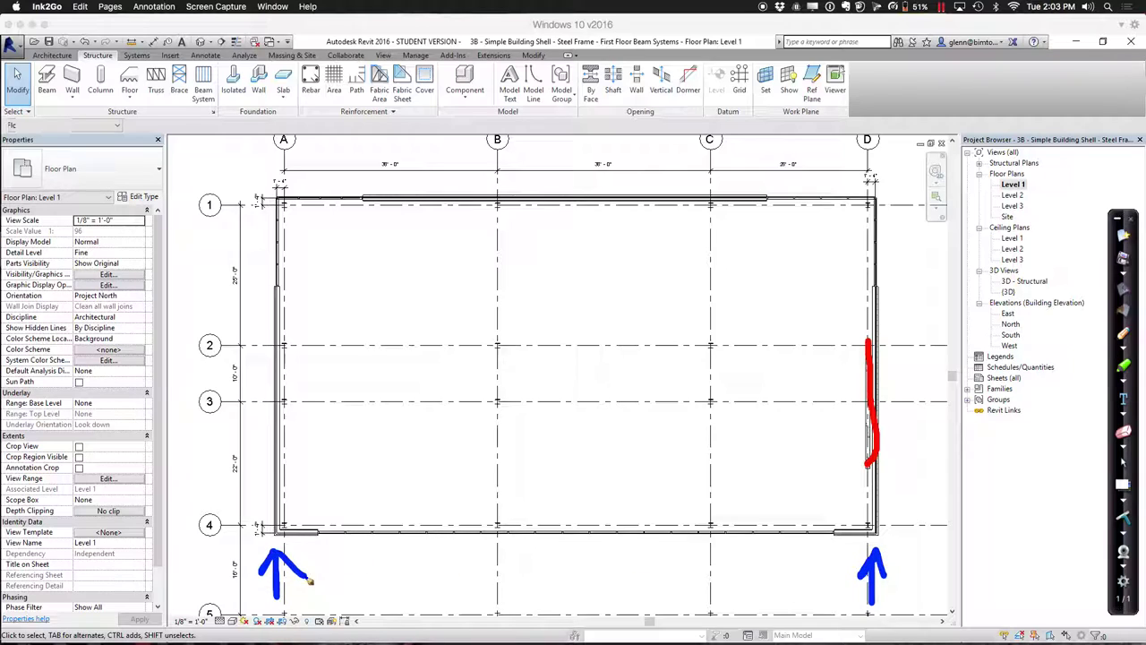
{"action": "mouse_move", "coordinate": [545, 557]}
{"action": "left_mouse_down"}
{"action": "mouse_move", "coordinate": [550, 595]}
{"action": "mouse_move", "coordinate": [541, 557]}
{"action": "mouse_move", "coordinate": [525, 574]}
{"action": "mouse_move", "coordinate": [570, 567]}
{"action": "left_mouse_up"}
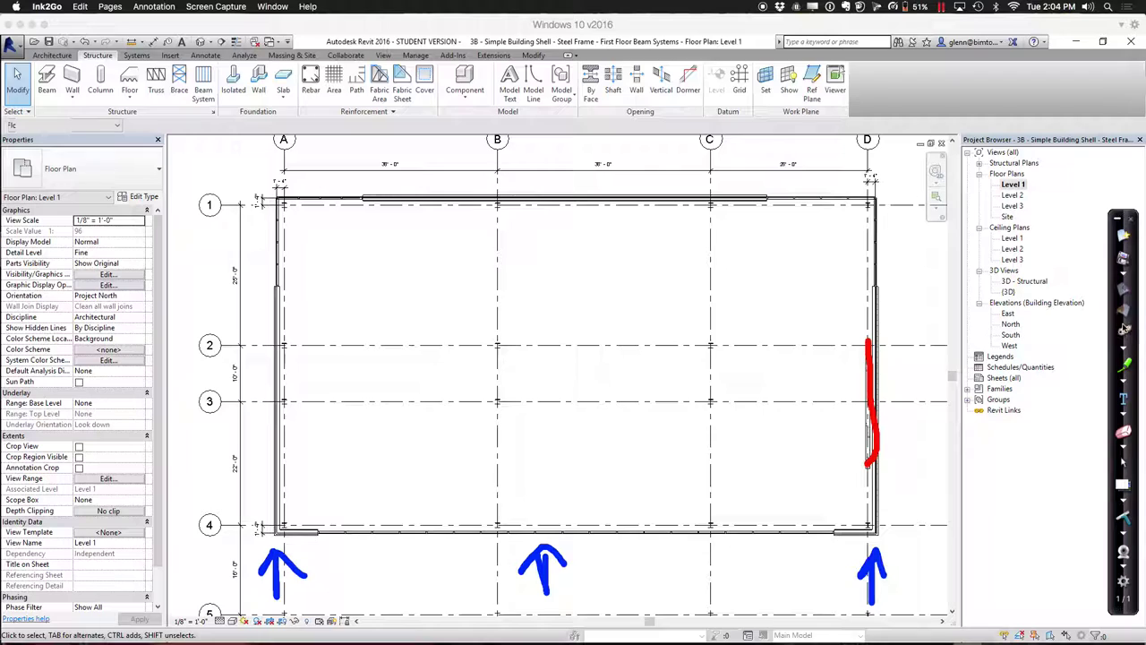
Mark a matching wall on grid A in thick red between grids 2 and 4, and thicken the red marking on the grid D wall
{"action": "left_click", "coordinate": [1125, 352]}
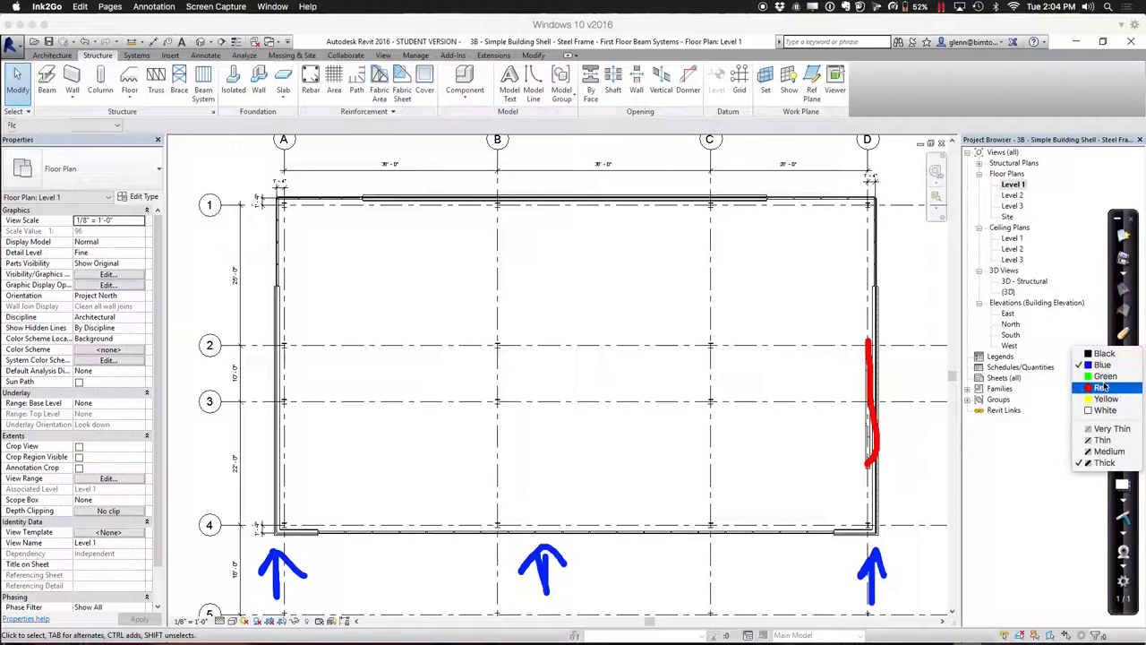
{"action": "left_click", "coordinate": [1039, 390]}
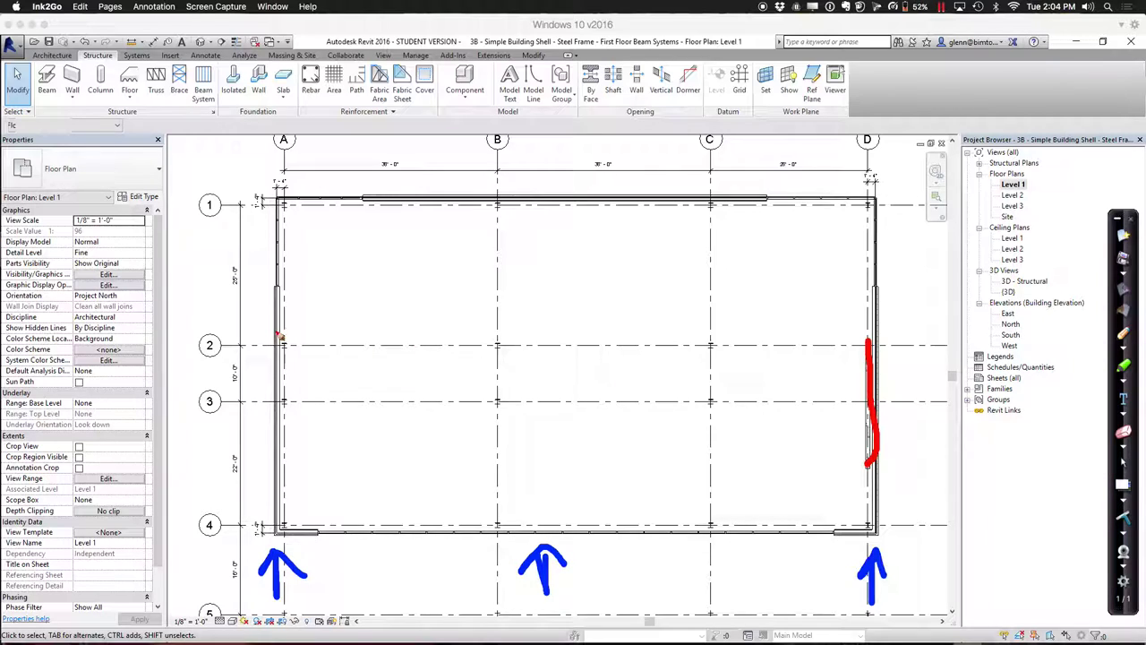
{"action": "left_click_drag", "start_coordinate": [278, 331], "coordinate": [283, 434]}
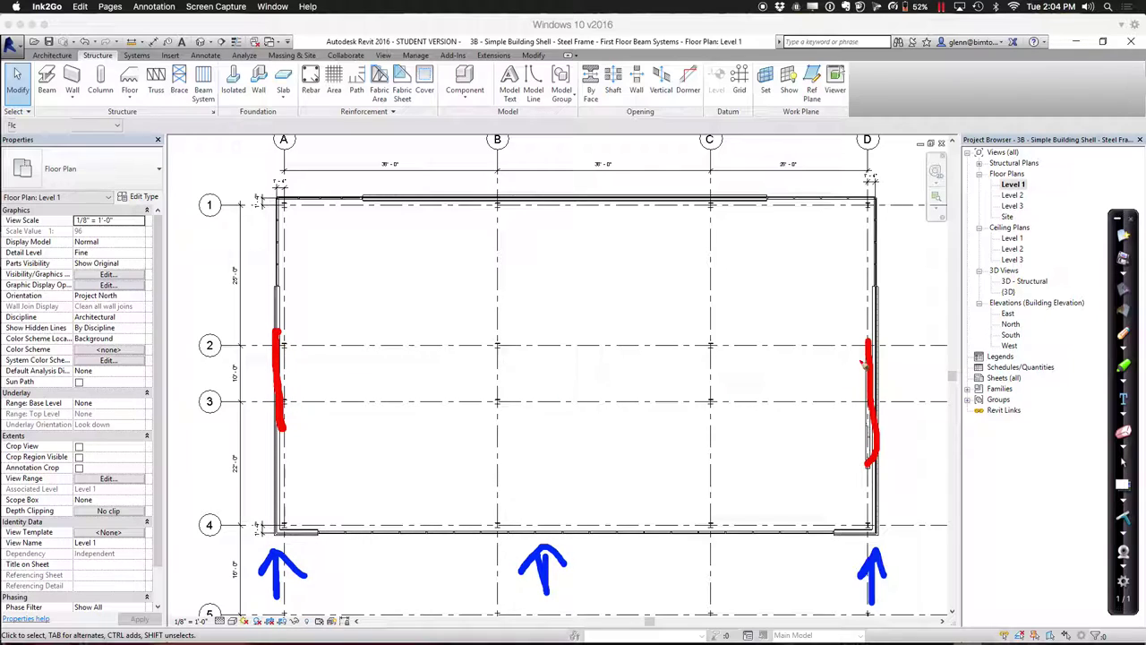
{"action": "left_click_drag", "start_coordinate": [867, 344], "coordinate": [874, 467]}
{"action": "left_click_drag", "start_coordinate": [881, 429], "coordinate": [879, 342]}
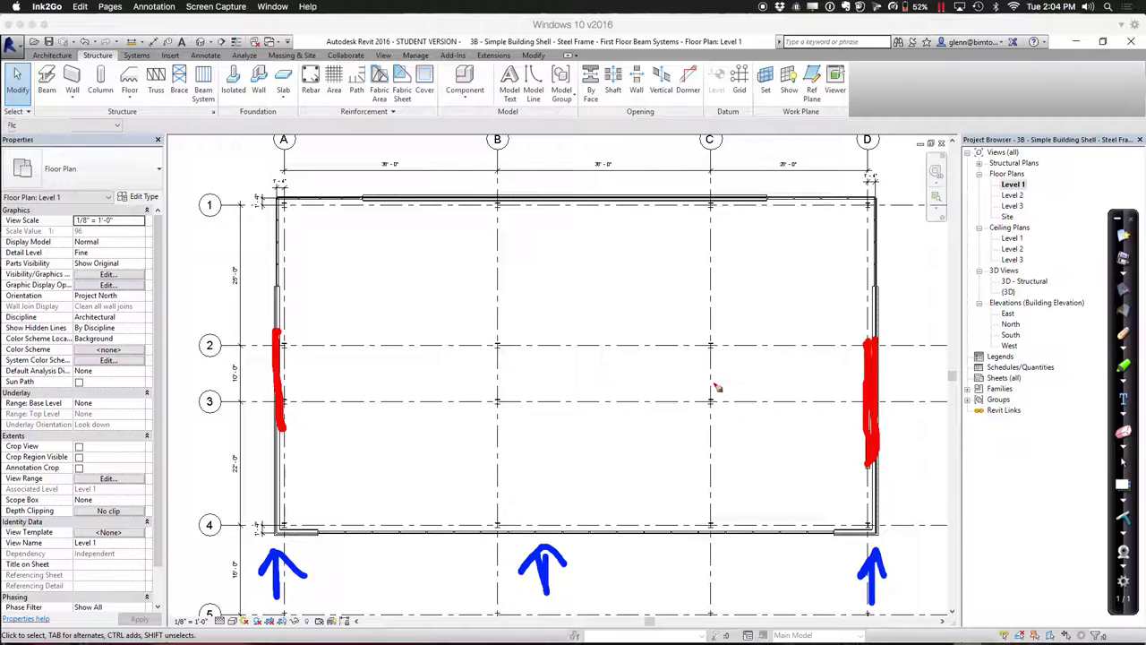
{"action": "mouse_move", "coordinate": [281, 427]}
{"action": "left_mouse_down"}
{"action": "mouse_move", "coordinate": [289, 471]}
{"action": "mouse_move", "coordinate": [287, 339]}
{"action": "left_mouse_up"}
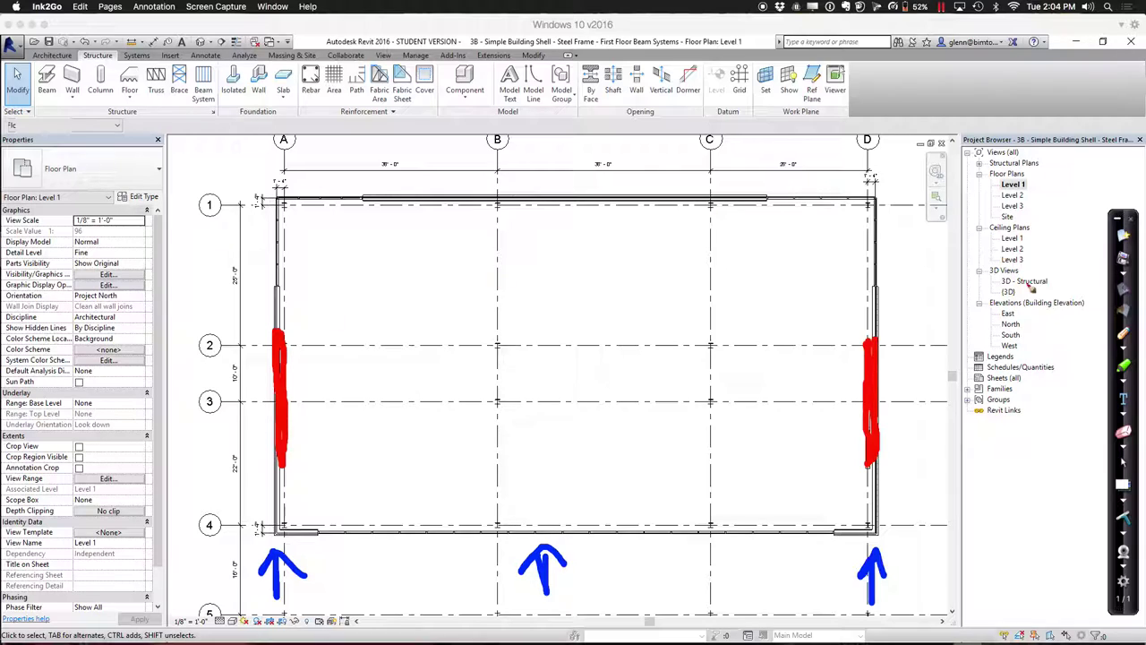
Add two more blue upward load arrows below the building, one at grid C and one between grids A and B
{"action": "left_click", "coordinate": [1127, 358]}
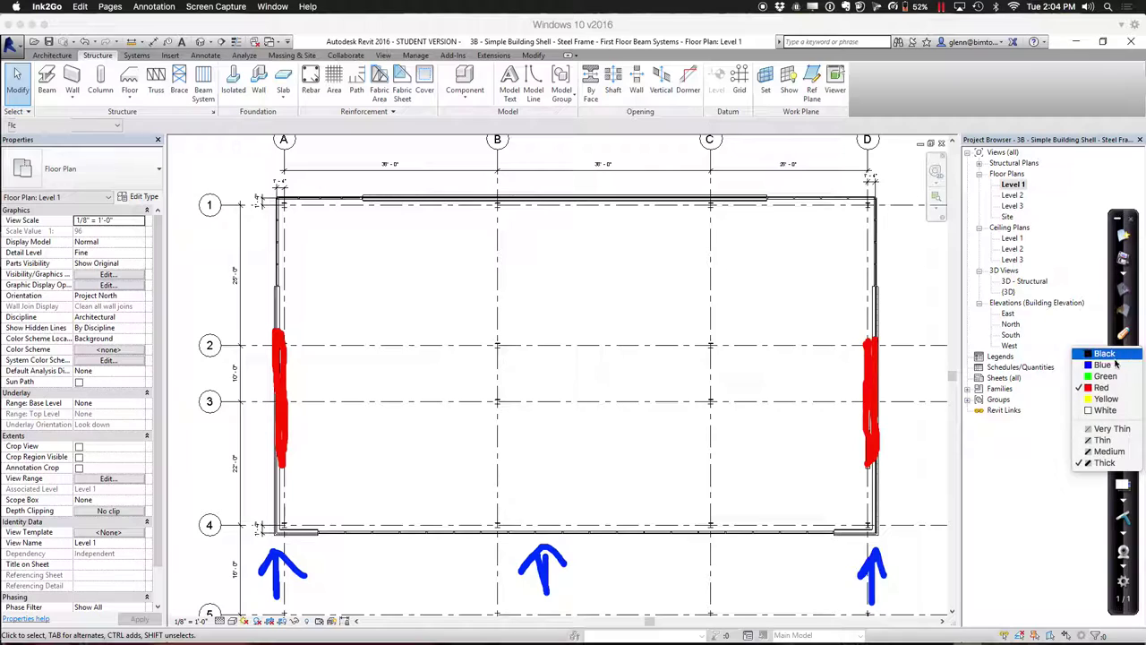
{"action": "left_click", "coordinate": [1107, 387]}
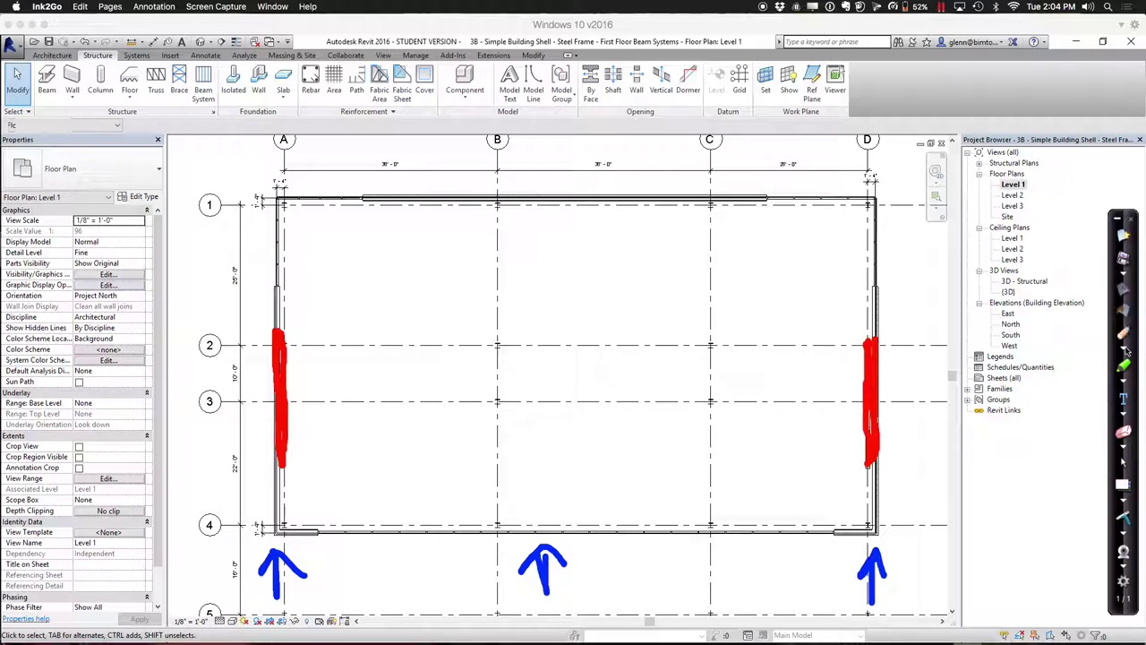
{"action": "left_click", "coordinate": [1127, 359]}
{"action": "left_click", "coordinate": [1103, 366]}
{"action": "mouse_move", "coordinate": [715, 549]}
{"action": "left_mouse_down"}
{"action": "mouse_move", "coordinate": [708, 593]}
{"action": "mouse_move", "coordinate": [712, 552]}
{"action": "mouse_move", "coordinate": [698, 567]}
{"action": "mouse_move", "coordinate": [728, 564]}
{"action": "left_mouse_up"}
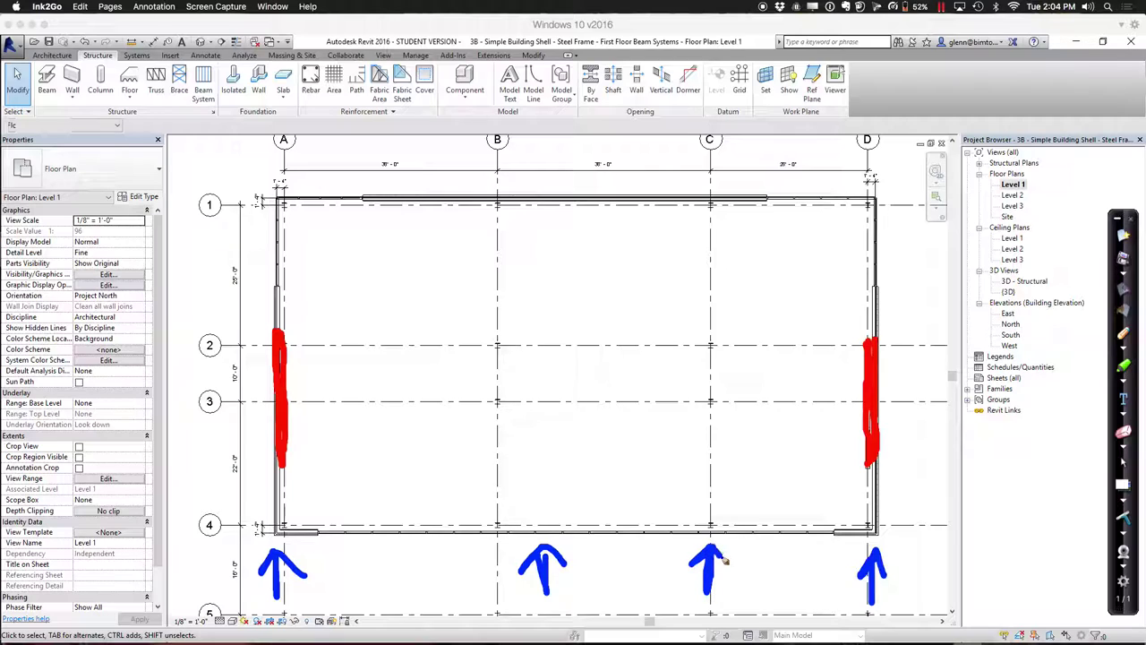
{"action": "mouse_move", "coordinate": [406, 546]}
{"action": "left_mouse_down"}
{"action": "mouse_move", "coordinate": [403, 593]}
{"action": "mouse_move", "coordinate": [414, 546]}
{"action": "mouse_move", "coordinate": [417, 561]}
{"action": "left_mouse_up"}
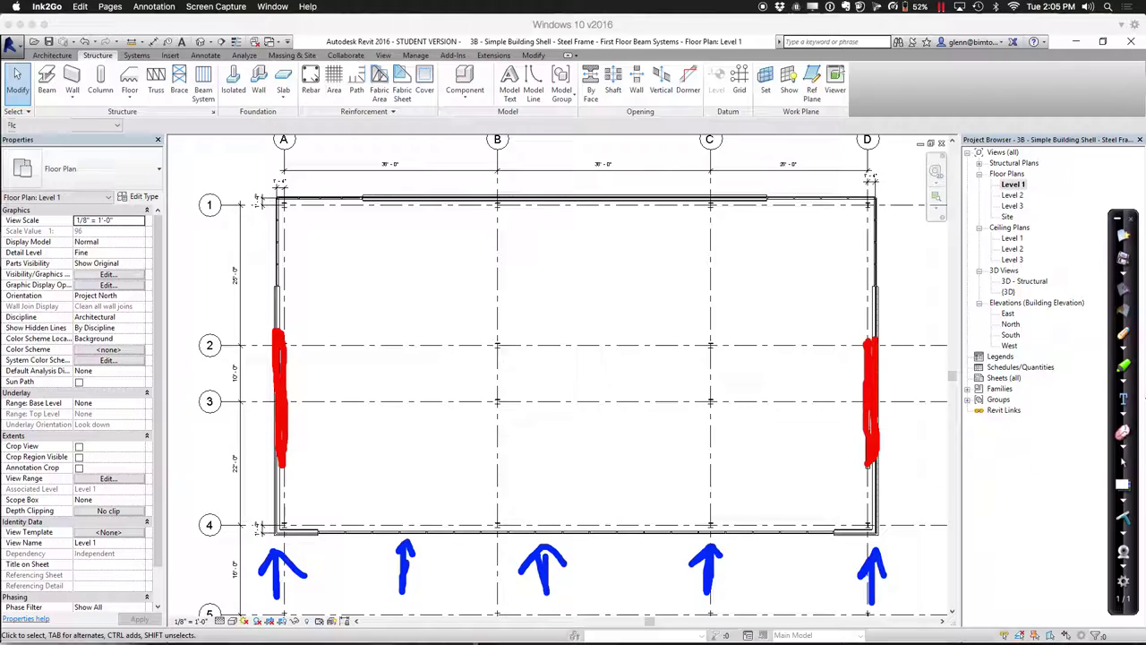
Mark yellow dots above the red walls on grids A and D and draw a yellow line across the building between them
{"action": "left_click", "coordinate": [1126, 353]}
{"action": "left_click", "coordinate": [1116, 402]}
{"action": "left_click", "coordinate": [276, 312]}
{"action": "left_click", "coordinate": [867, 309]}
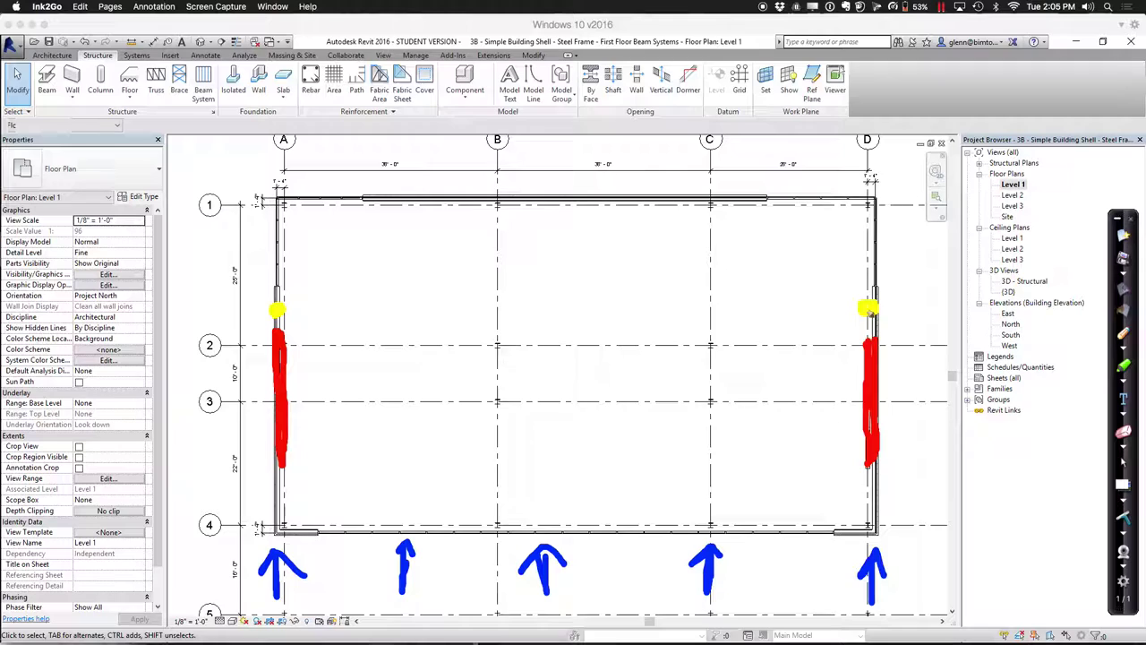
{"action": "left_click_drag", "start_coordinate": [312, 306], "coordinate": [848, 309]}
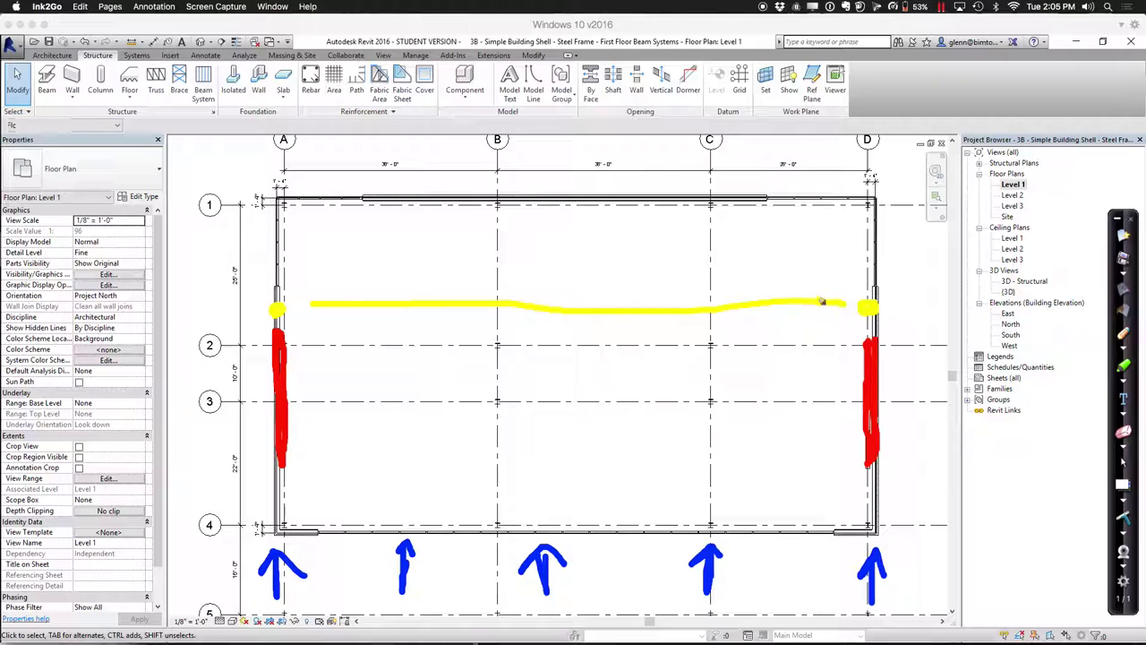
Draw a green curve bowing upward above the yellow line from grid A to grid D, with a short tick near its middle
{"action": "left_click", "coordinate": [1124, 348]}
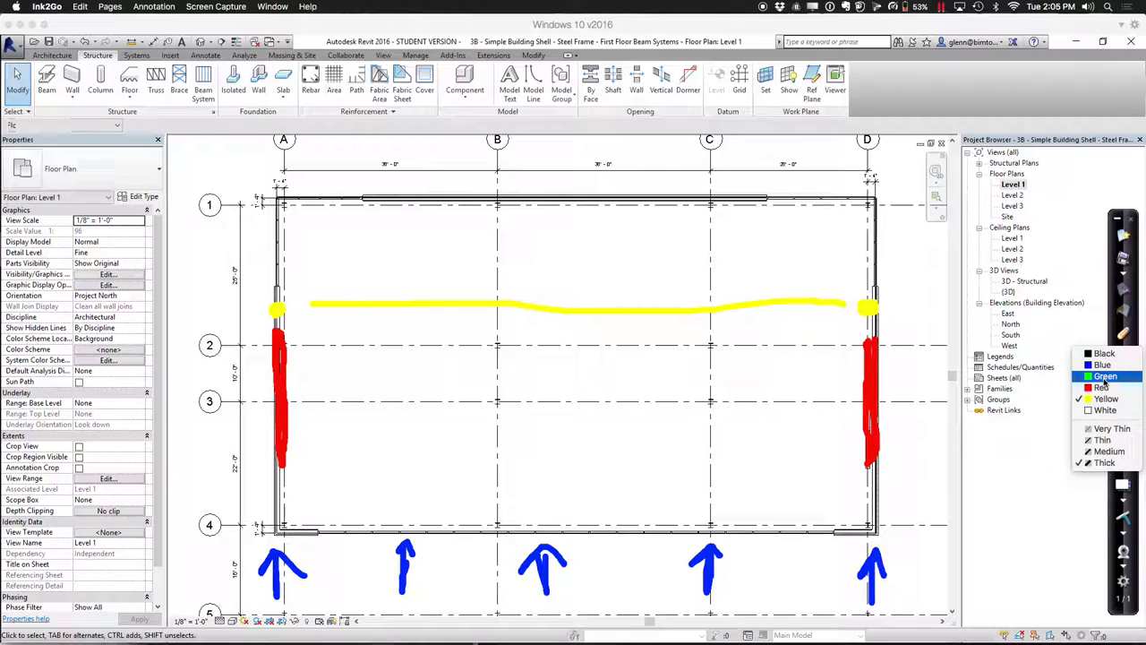
{"action": "left_click", "coordinate": [1104, 376]}
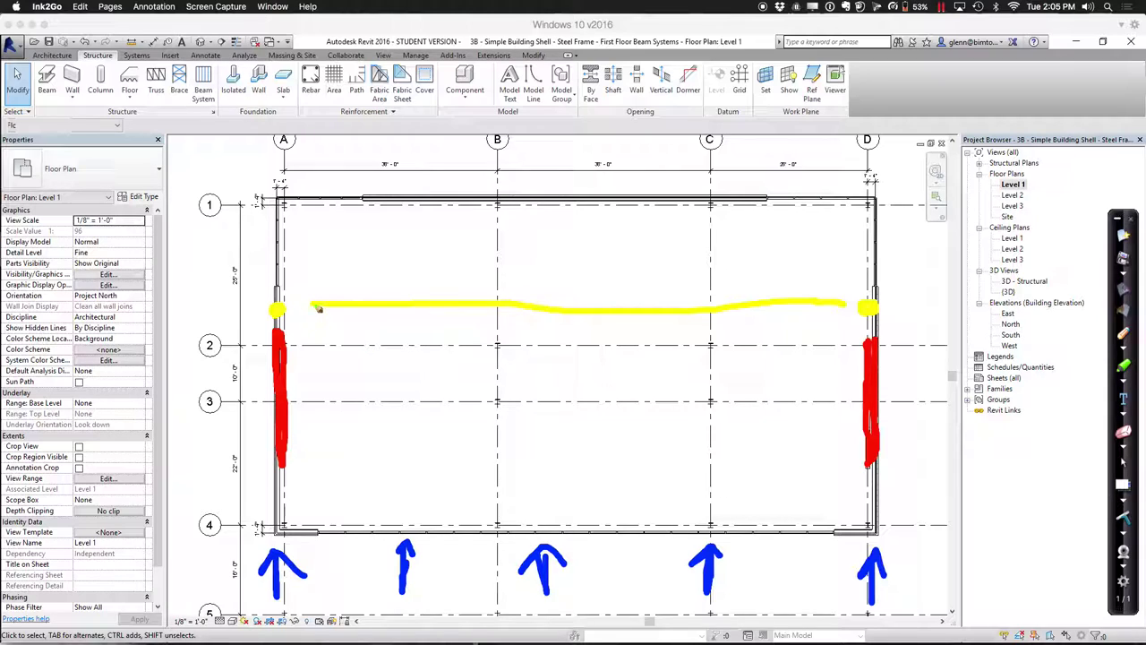
{"action": "mouse_move", "coordinate": [318, 293]}
{"action": "left_mouse_down"}
{"action": "mouse_move", "coordinate": [499, 238]}
{"action": "mouse_move", "coordinate": [694, 248]}
{"action": "mouse_move", "coordinate": [800, 271]}
{"action": "mouse_move", "coordinate": [843, 296]}
{"action": "left_mouse_up"}
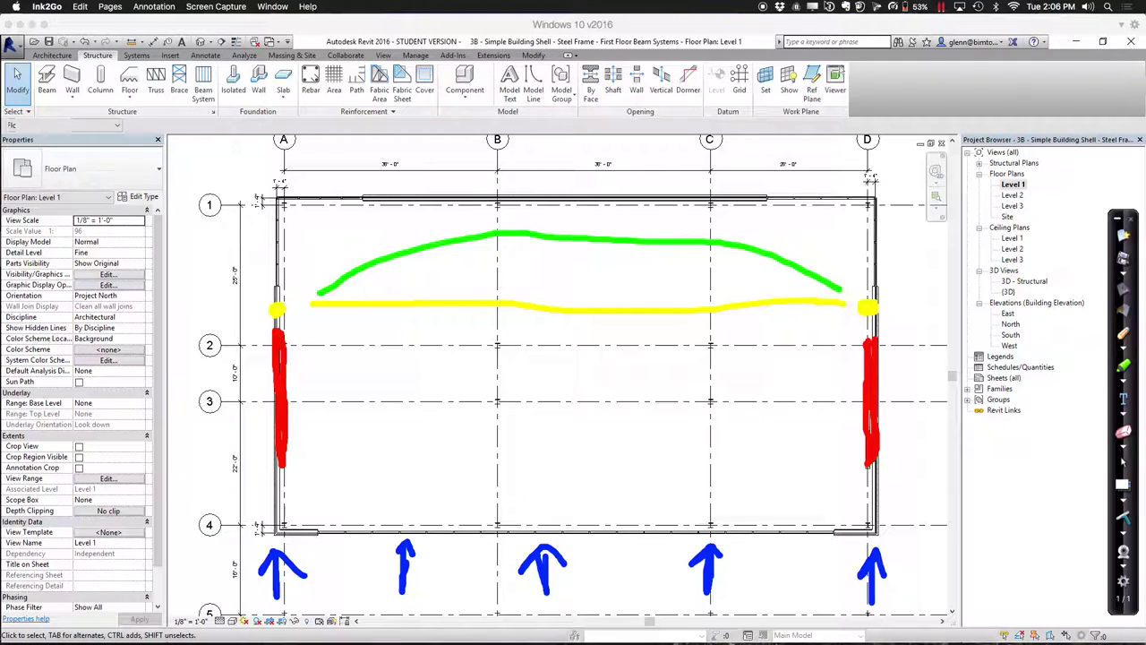
{"action": "left_click_drag", "start_coordinate": [598, 229], "coordinate": [599, 242]}
Sketch a thick red three-sided wall core against grid 1, extending from grid B toward the building's middle
{"action": "left_click", "coordinate": [1128, 352]}
{"action": "left_click", "coordinate": [1099, 387]}
{"action": "mouse_move", "coordinate": [498, 207]}
{"action": "left_mouse_down"}
{"action": "mouse_move", "coordinate": [507, 287]}
{"action": "mouse_move", "coordinate": [508, 212]}
{"action": "mouse_move", "coordinate": [506, 278]}
{"action": "left_mouse_up"}
{"action": "mouse_move", "coordinate": [578, 206]}
{"action": "left_mouse_down"}
{"action": "mouse_move", "coordinate": [589, 279]}
{"action": "mouse_move", "coordinate": [588, 210]}
{"action": "mouse_move", "coordinate": [498, 205]}
{"action": "mouse_move", "coordinate": [597, 193]}
{"action": "mouse_move", "coordinate": [582, 207]}
{"action": "mouse_move", "coordinate": [496, 205]}
{"action": "left_mouse_up"}
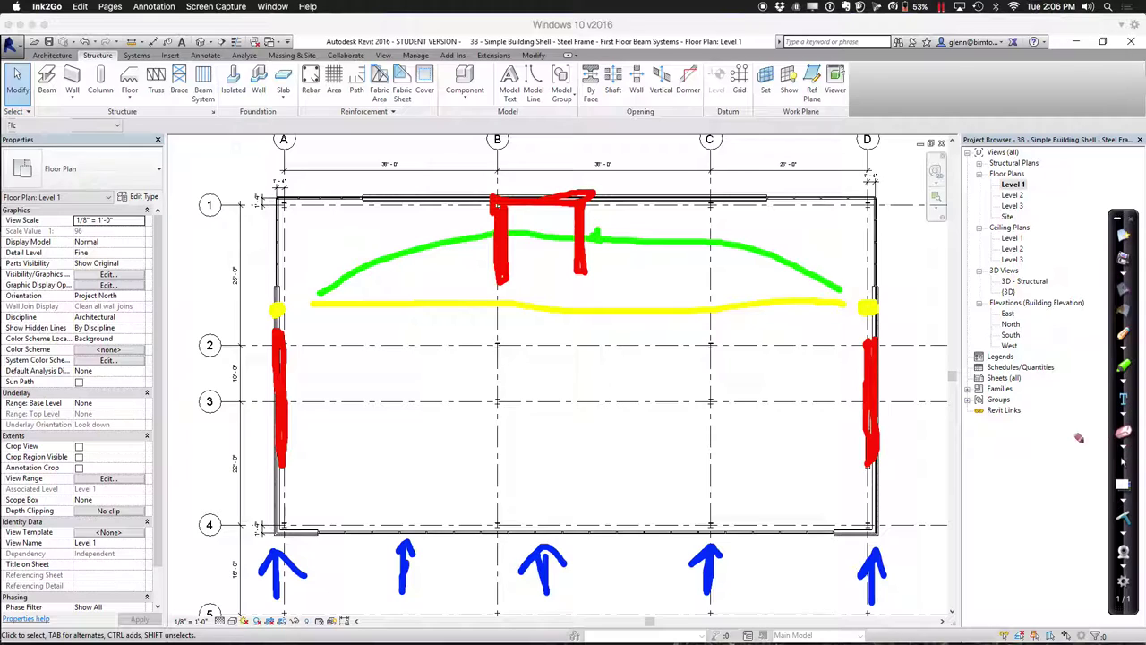
Highlight curved green lines on both sides of the red core, one from grid A and one toward grid D
{"action": "left_click", "coordinate": [1125, 380]}
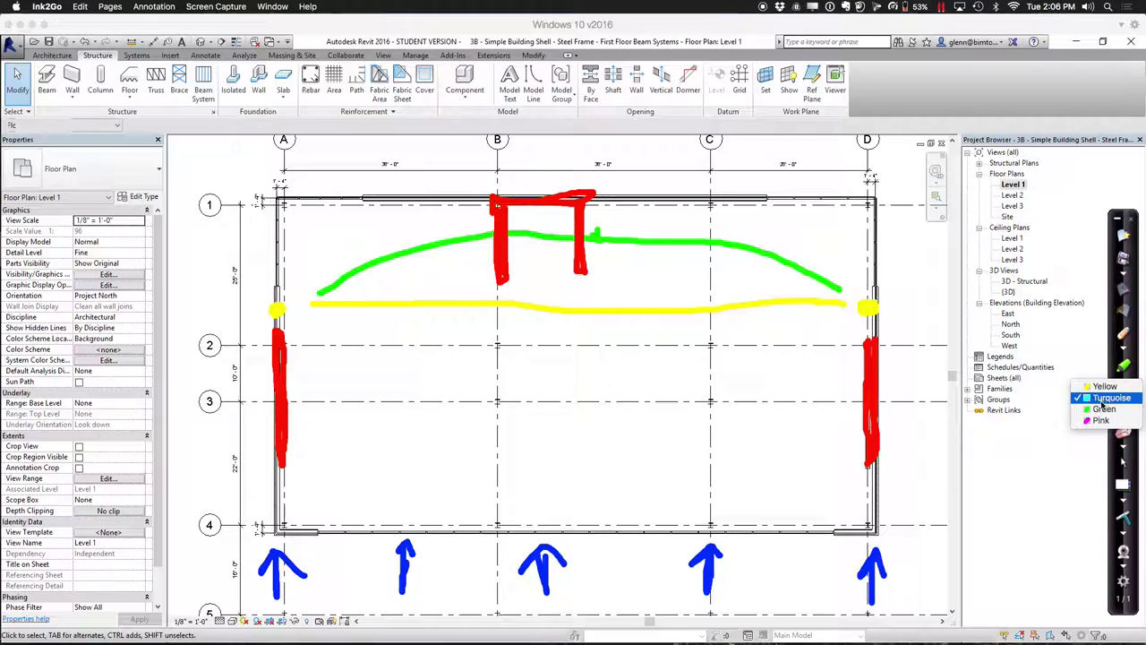
{"action": "left_click", "coordinate": [1103, 408]}
{"action": "mouse_move", "coordinate": [287, 261]}
{"action": "left_mouse_down"}
{"action": "mouse_move", "coordinate": [389, 233]}
{"action": "mouse_move", "coordinate": [491, 229]}
{"action": "left_mouse_up"}
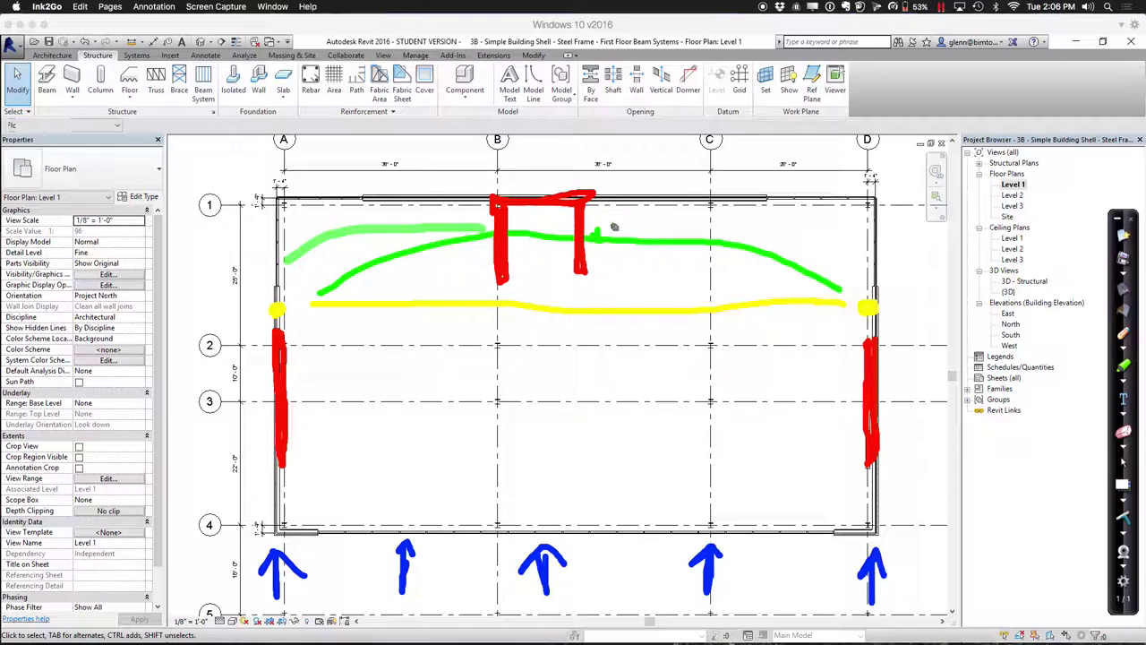
{"action": "mouse_move", "coordinate": [602, 230]}
{"action": "left_mouse_down"}
{"action": "mouse_move", "coordinate": [732, 228]}
{"action": "mouse_move", "coordinate": [840, 256]}
{"action": "left_mouse_up"}
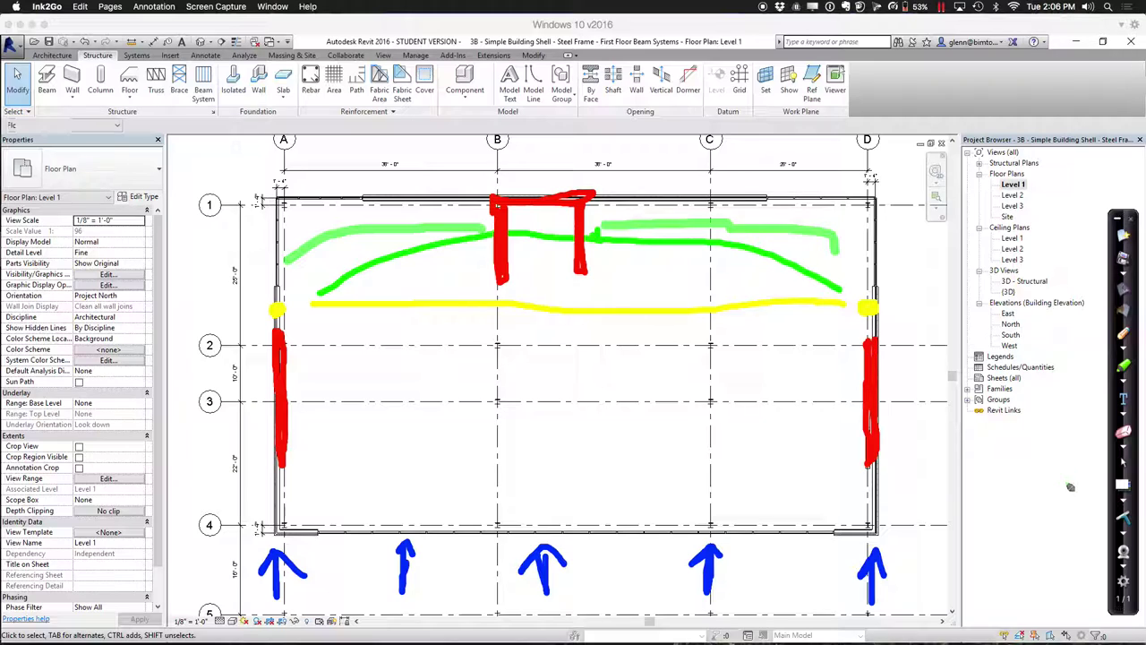
Clear all annotations and draw blue upward load arrows below the building at grid A, the middle and grid D
{"action": "left_click", "coordinate": [1122, 518]}
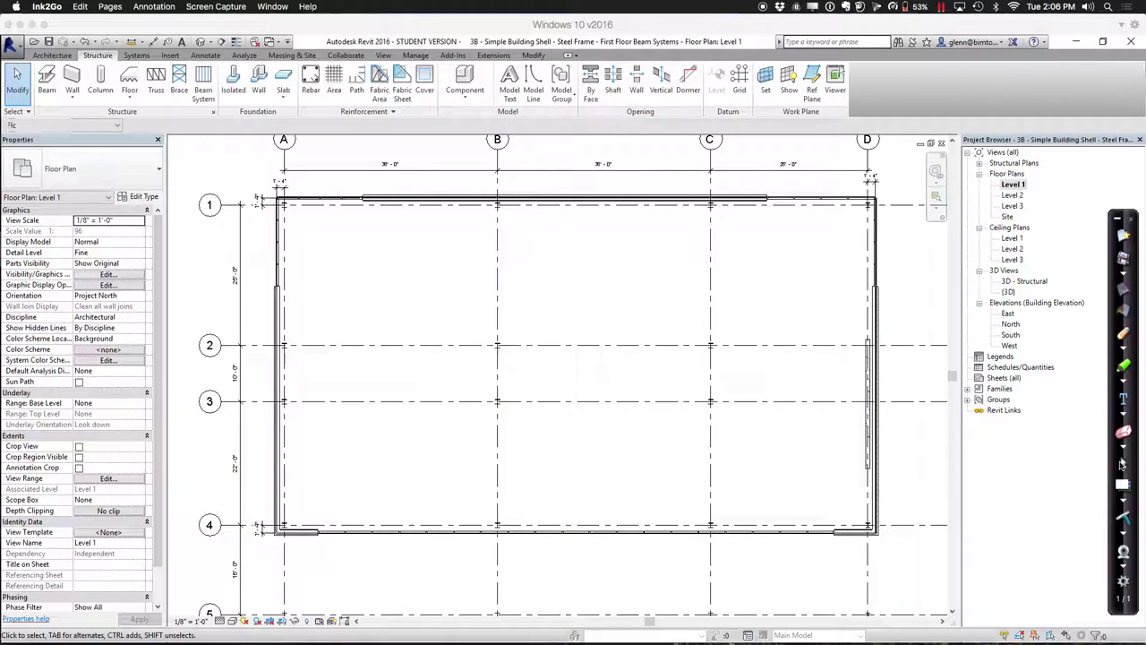
{"action": "left_click", "coordinate": [1124, 352]}
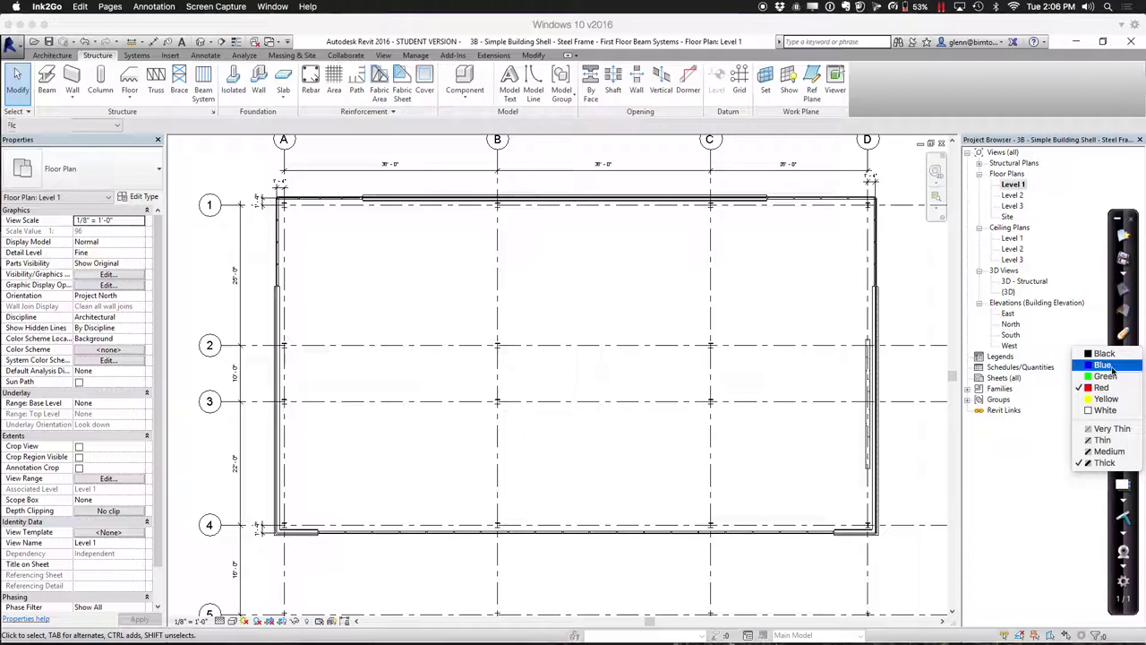
{"action": "left_click", "coordinate": [1114, 367]}
{"action": "left_click_drag", "start_coordinate": [872, 541], "coordinate": [868, 612]}
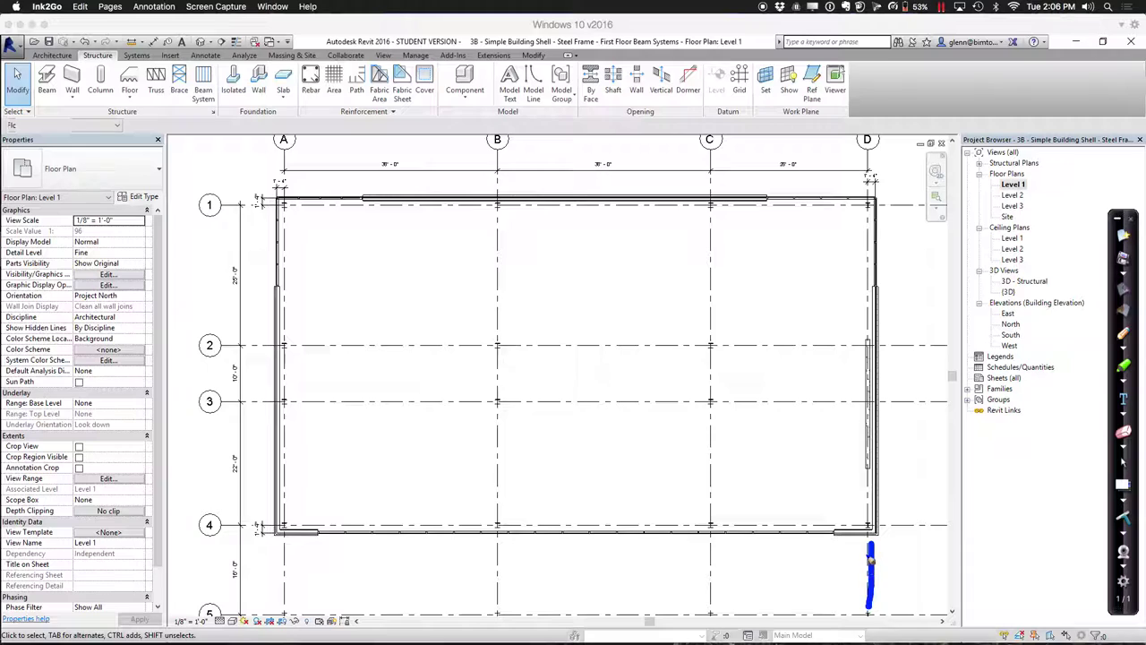
{"action": "mouse_move", "coordinate": [869, 542]}
{"action": "left_mouse_down"}
{"action": "mouse_move", "coordinate": [853, 564]}
{"action": "mouse_move", "coordinate": [882, 564]}
{"action": "left_mouse_up"}
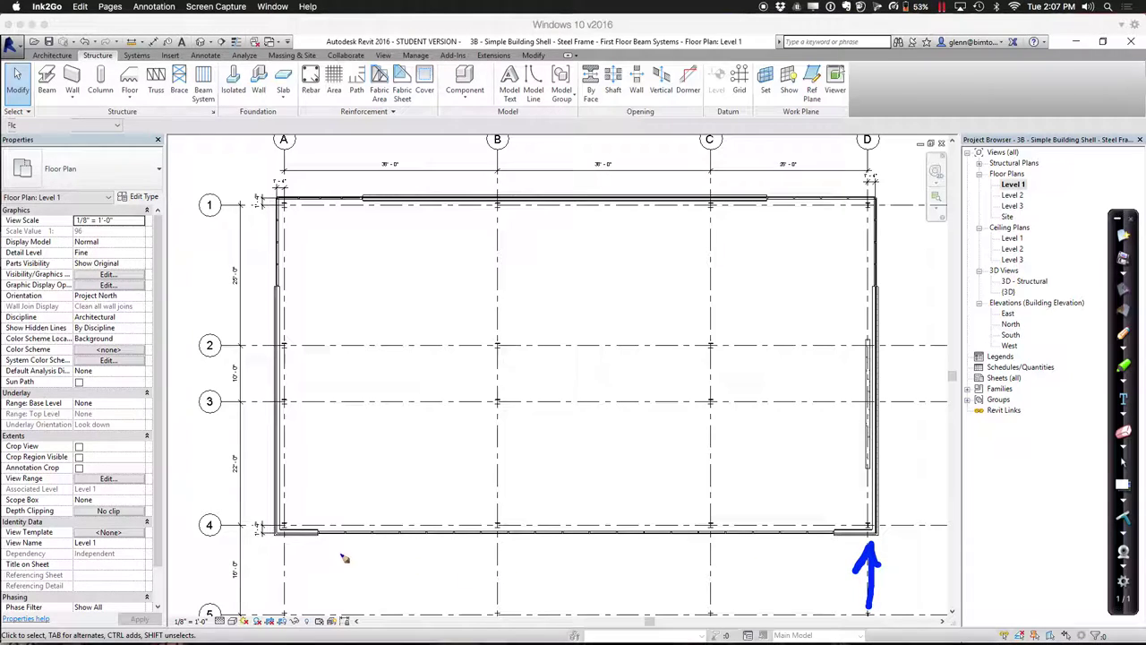
{"action": "mouse_move", "coordinate": [284, 544]}
{"action": "left_mouse_down"}
{"action": "mouse_move", "coordinate": [285, 608]}
{"action": "mouse_move", "coordinate": [274, 561]}
{"action": "mouse_move", "coordinate": [309, 560]}
{"action": "left_mouse_up"}
{"action": "mouse_move", "coordinate": [573, 548]}
{"action": "left_mouse_down"}
{"action": "mouse_move", "coordinate": [571, 607]}
{"action": "mouse_move", "coordinate": [572, 552]}
{"action": "mouse_move", "coordinate": [553, 567]}
{"action": "left_mouse_up"}
{"action": "left_click_drag", "start_coordinate": [572, 548], "coordinate": [594, 564]}
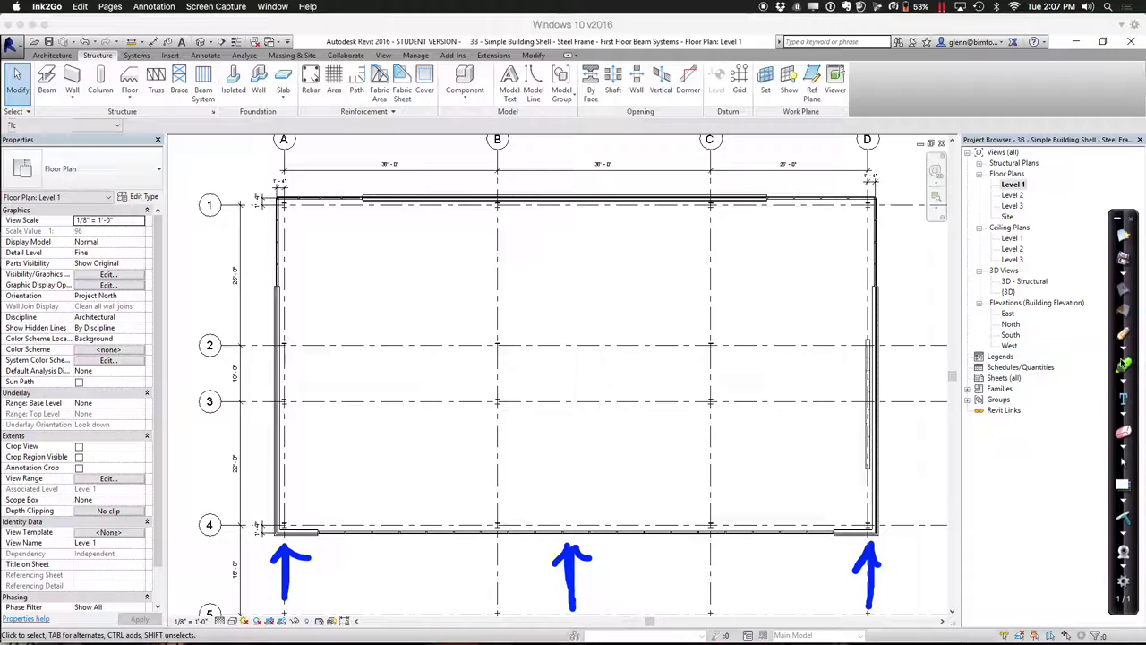
Mark shear walls in thick red on grids D and A, running from grid 2 to just past grid 3
{"action": "left_click", "coordinate": [1122, 364]}
{"action": "left_click", "coordinate": [1110, 387]}
{"action": "left_click_drag", "start_coordinate": [872, 344], "coordinate": [883, 437]}
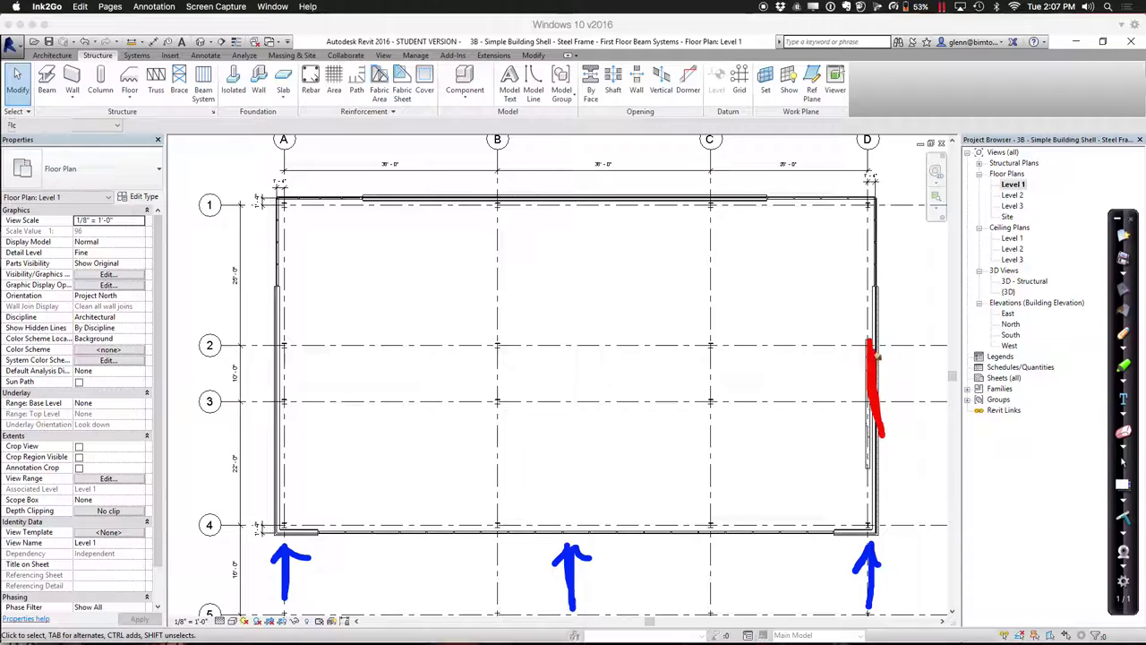
{"action": "mouse_move", "coordinate": [276, 339]}
{"action": "left_mouse_down"}
{"action": "mouse_move", "coordinate": [283, 446]}
{"action": "mouse_move", "coordinate": [283, 346]}
{"action": "left_mouse_up"}
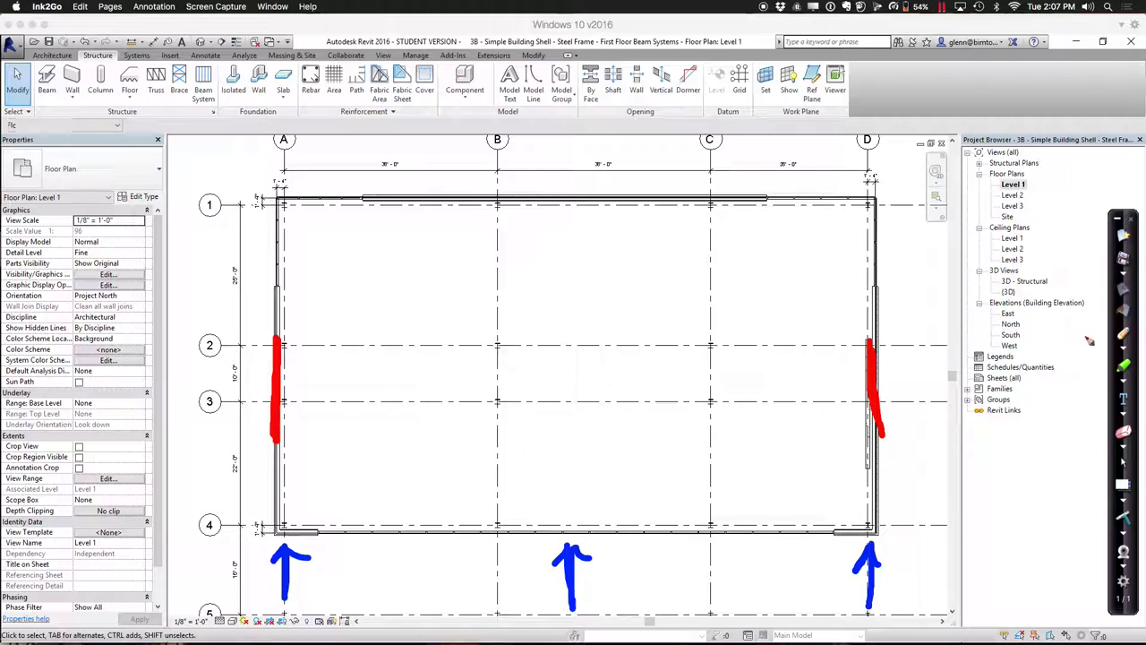
Draw blue rightward load arrows outside grid A at grids 1 and 4, and a short blue line outside grid D at grid 1
{"action": "left_click", "coordinate": [1126, 357]}
{"action": "left_click", "coordinate": [1101, 367]}
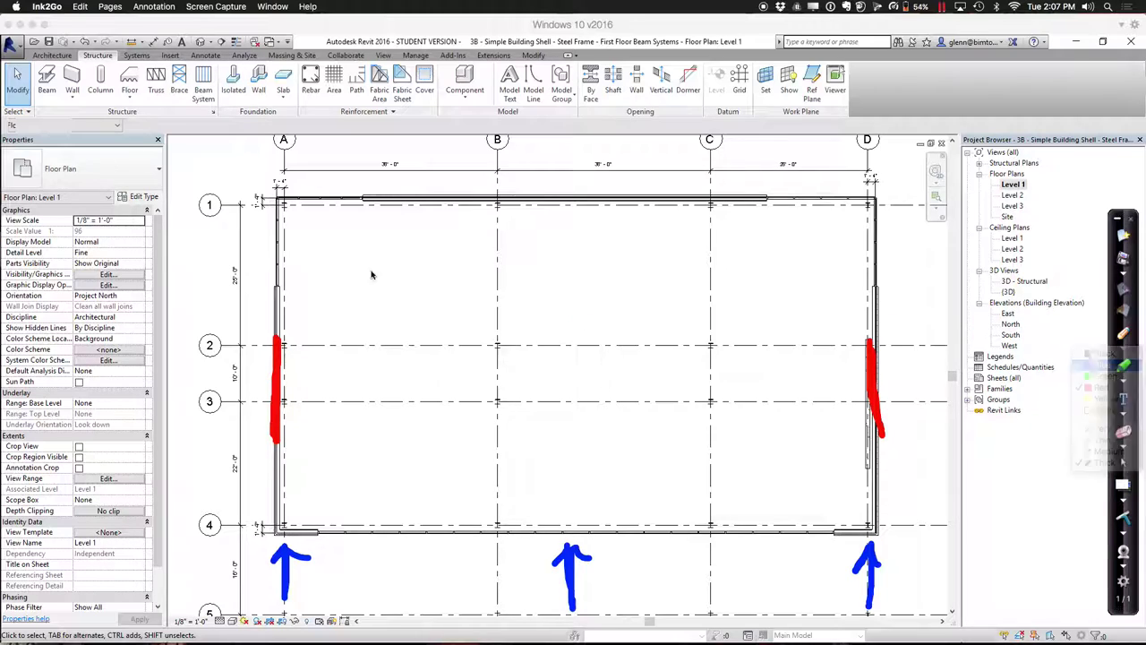
{"action": "left_click_drag", "start_coordinate": [185, 196], "coordinate": [274, 196]}
{"action": "mouse_move", "coordinate": [244, 187]}
{"action": "left_mouse_down"}
{"action": "mouse_move", "coordinate": [272, 200]}
{"action": "mouse_move", "coordinate": [240, 215]}
{"action": "left_mouse_up"}
{"action": "left_click_drag", "start_coordinate": [894, 205], "coordinate": [936, 205]}
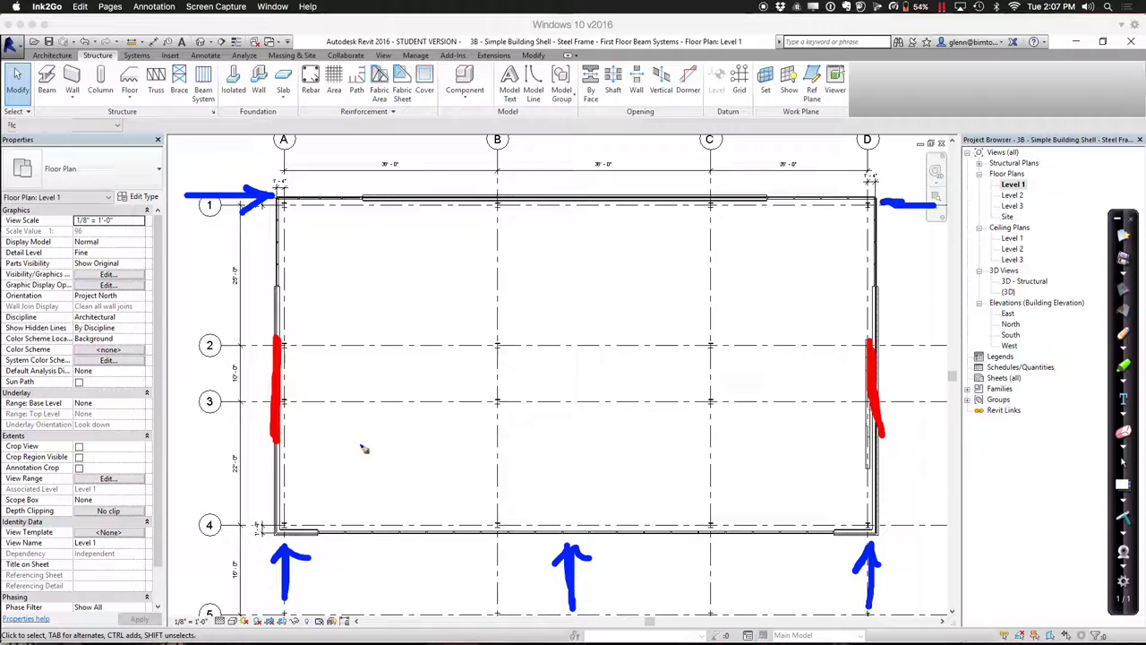
{"action": "mouse_move", "coordinate": [201, 528]}
{"action": "left_mouse_down"}
{"action": "mouse_move", "coordinate": [272, 529]}
{"action": "mouse_move", "coordinate": [259, 543]}
{"action": "left_mouse_up"}
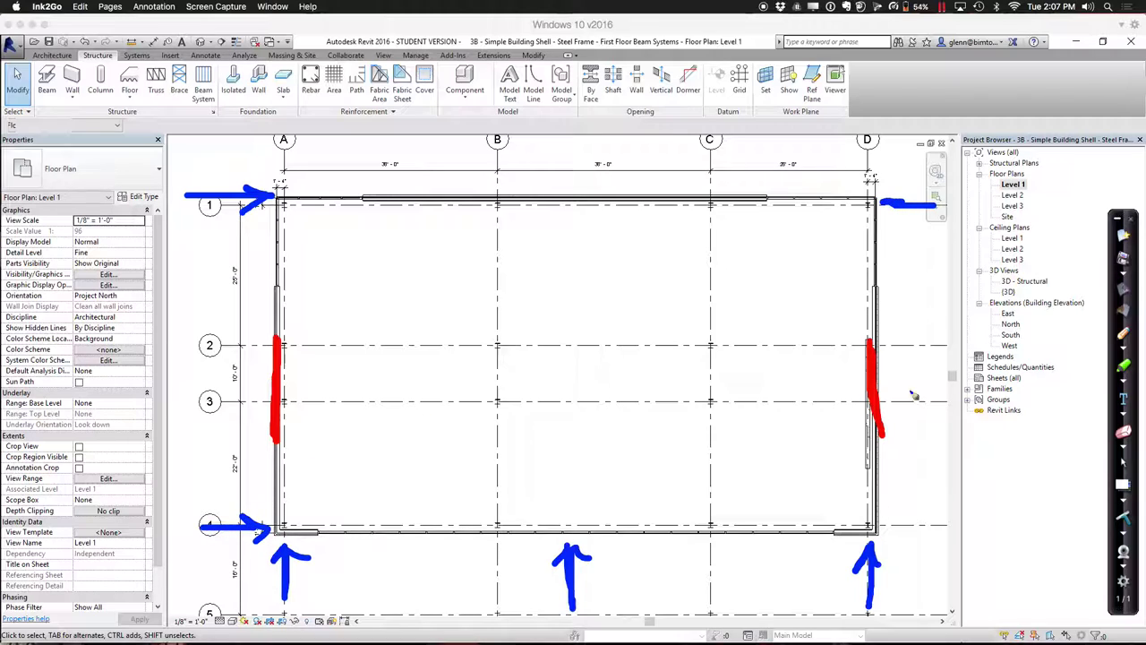
Mark shear walls in thick red on grids 1 and 4, each between grids B and C
{"action": "left_click", "coordinate": [1126, 355]}
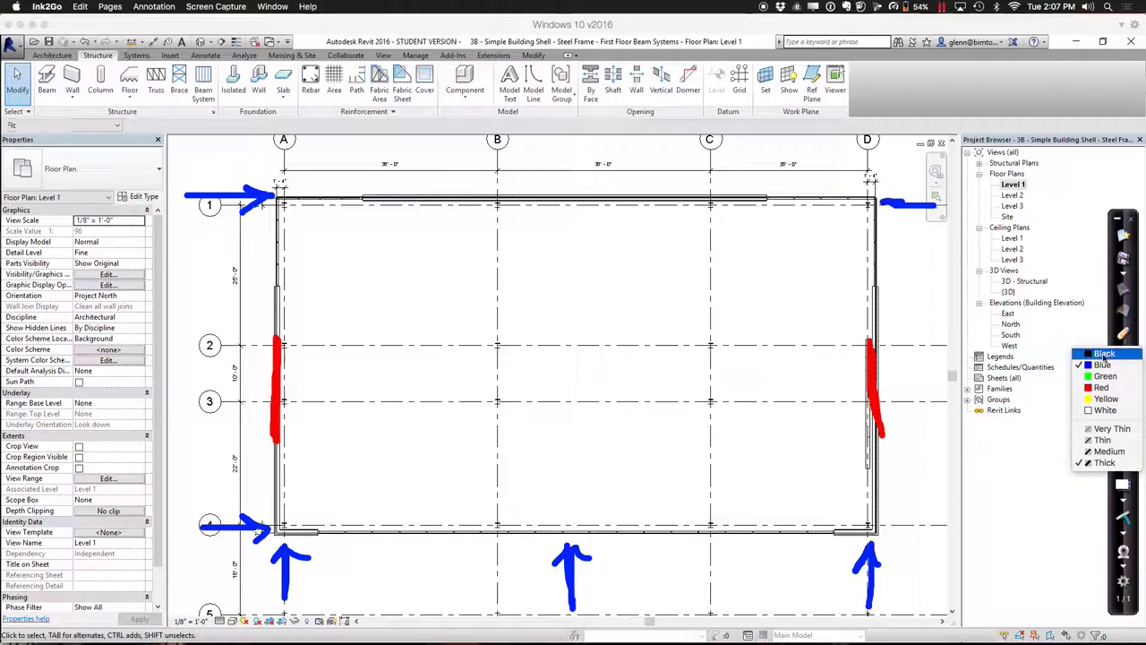
{"action": "left_click", "coordinate": [1102, 387]}
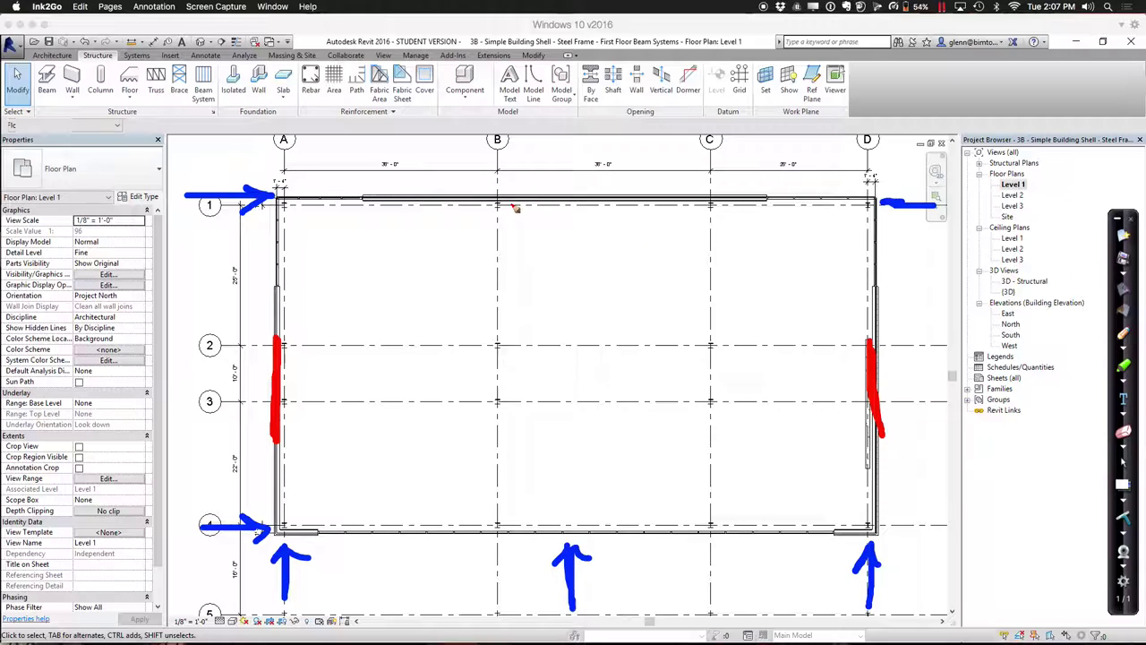
{"action": "mouse_move", "coordinate": [508, 204]}
{"action": "left_mouse_down"}
{"action": "mouse_move", "coordinate": [628, 204]}
{"action": "mouse_move", "coordinate": [532, 193]}
{"action": "mouse_move", "coordinate": [523, 215]}
{"action": "left_mouse_up"}
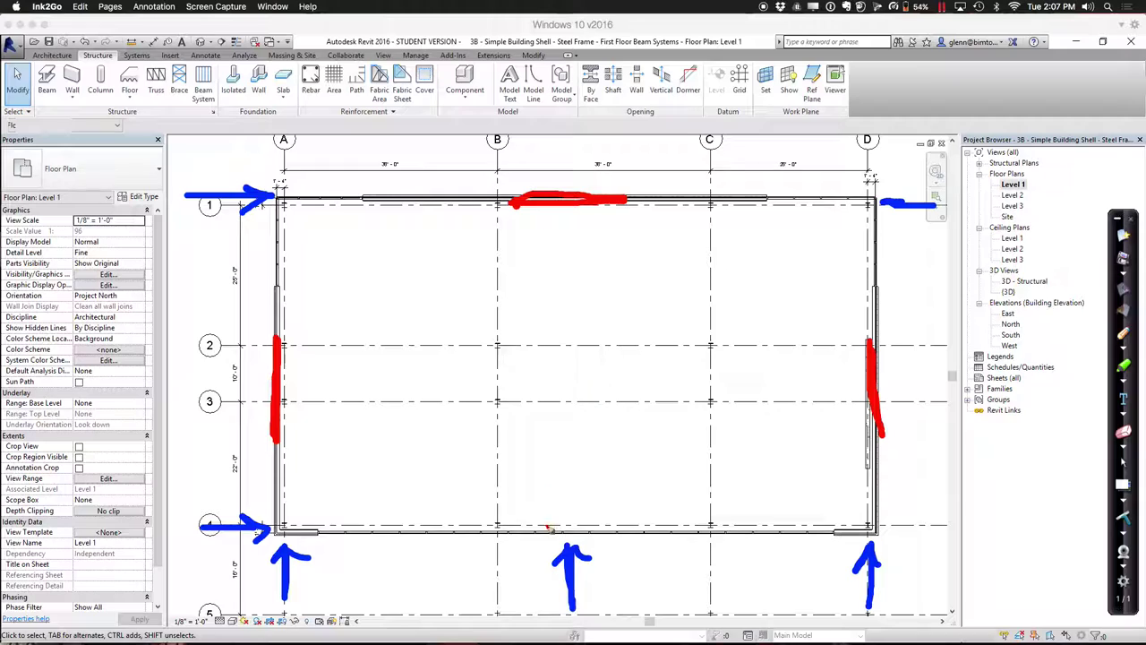
{"action": "mouse_move", "coordinate": [543, 530]}
{"action": "left_mouse_down"}
{"action": "mouse_move", "coordinate": [633, 536]}
{"action": "mouse_move", "coordinate": [549, 533]}
{"action": "left_mouse_up"}
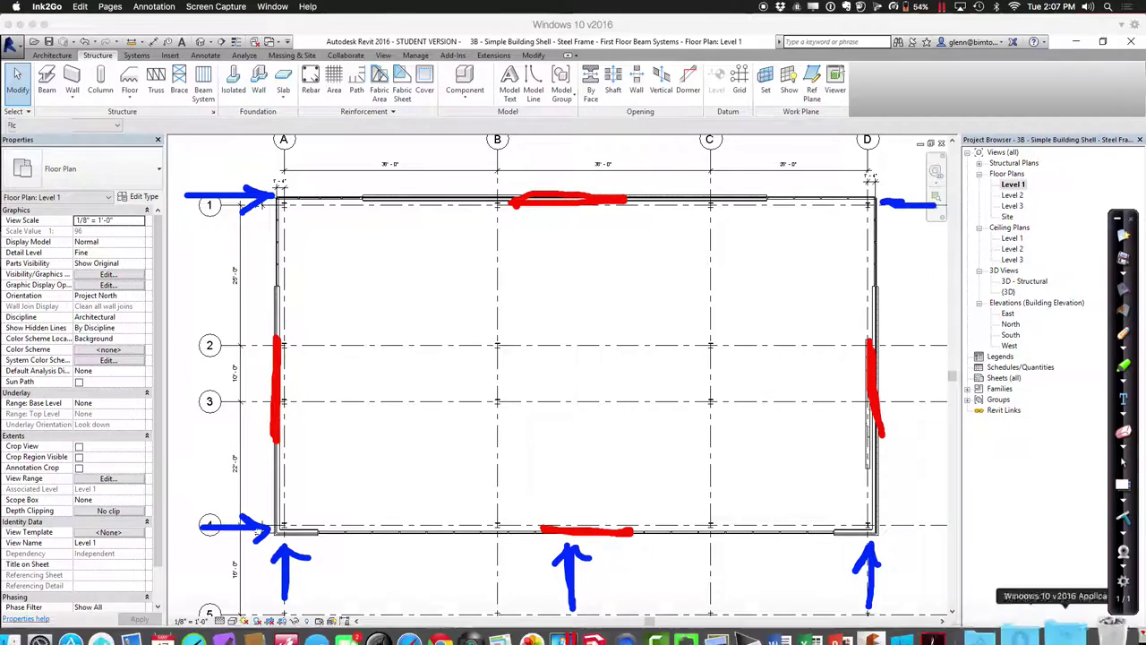
Clear all annotations from the plan and open the default 3D view of the building in Revit
{"action": "left_click", "coordinate": [1120, 520]}
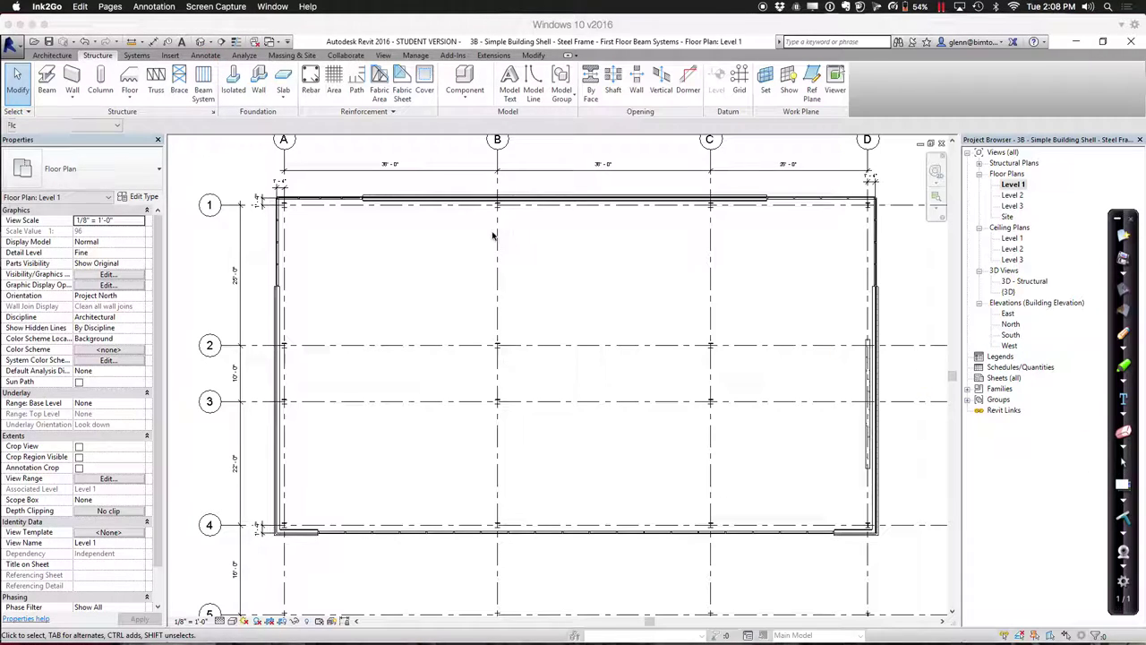
{"action": "left_click", "coordinate": [203, 43]}
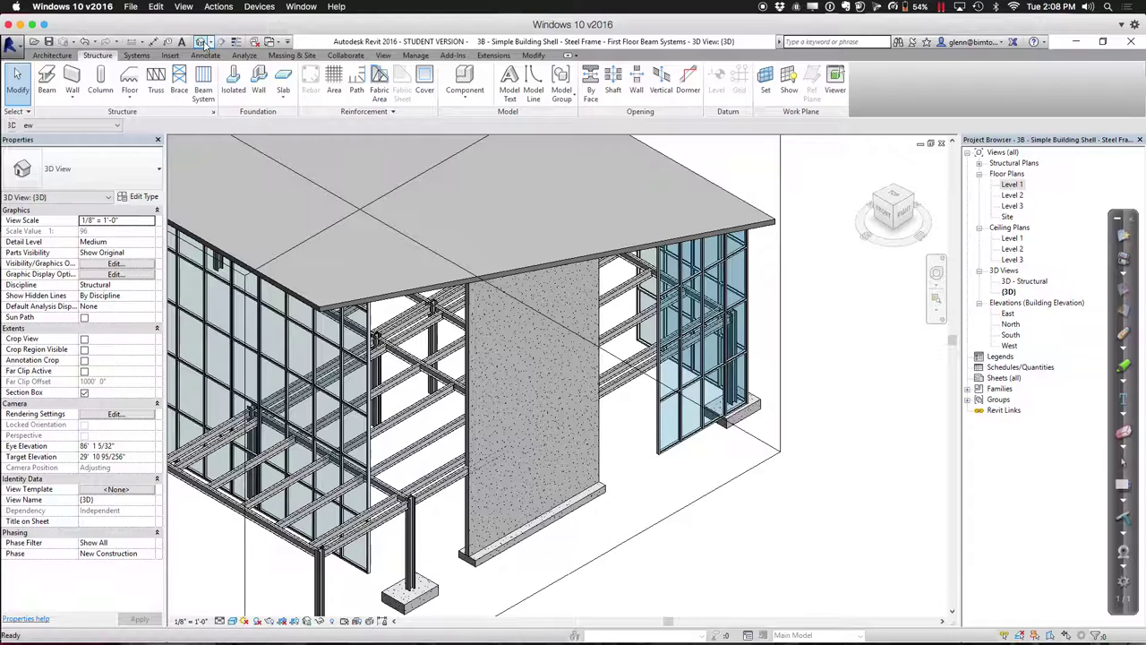
Orient the 3D view to the building's right-back corner and enlarge the open column bays along the back side
{"action": "left_click", "coordinate": [914, 200]}
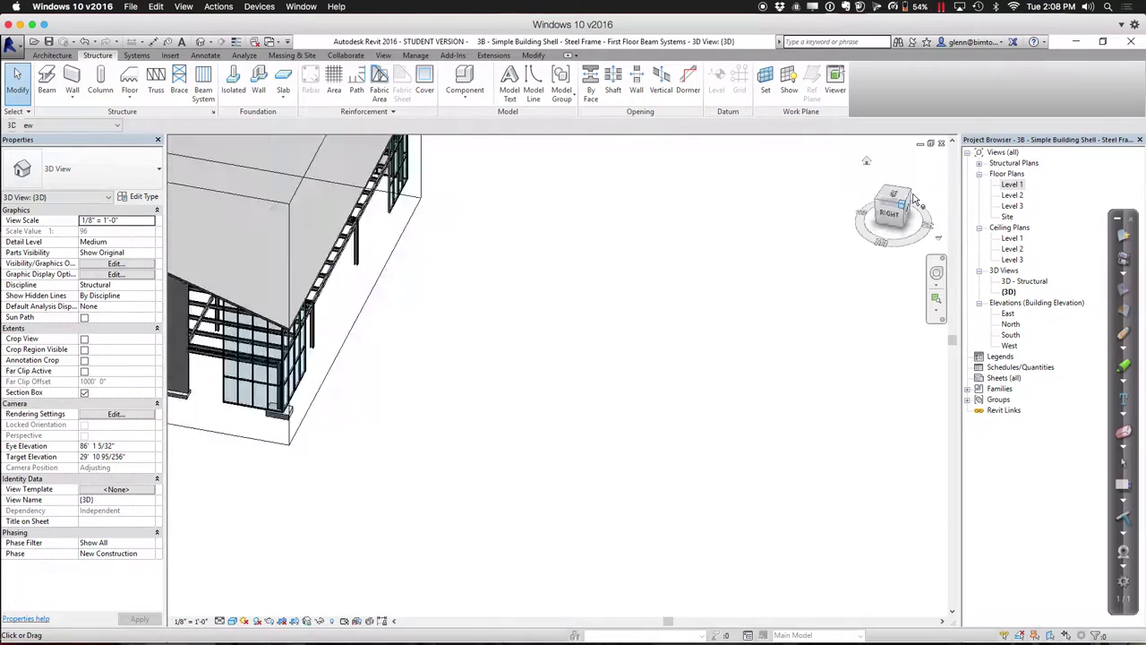
{"action": "left_click", "coordinate": [914, 200]}
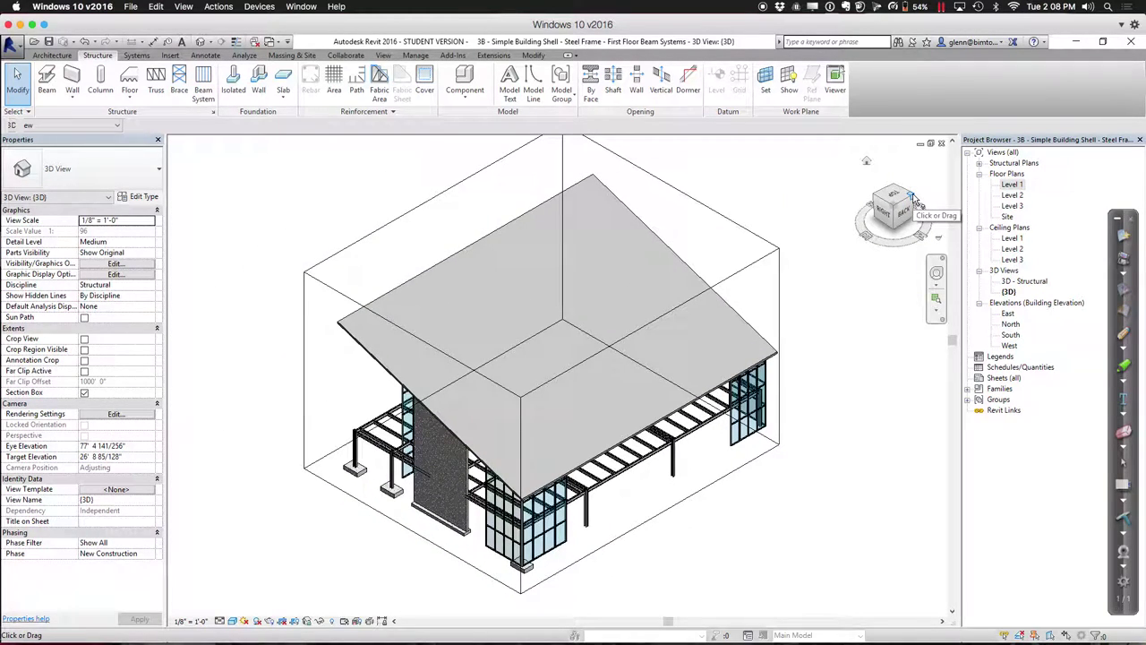
{"action": "left_click", "coordinate": [936, 298]}
{"action": "left_click_drag", "start_coordinate": [505, 340], "coordinate": [876, 551]}
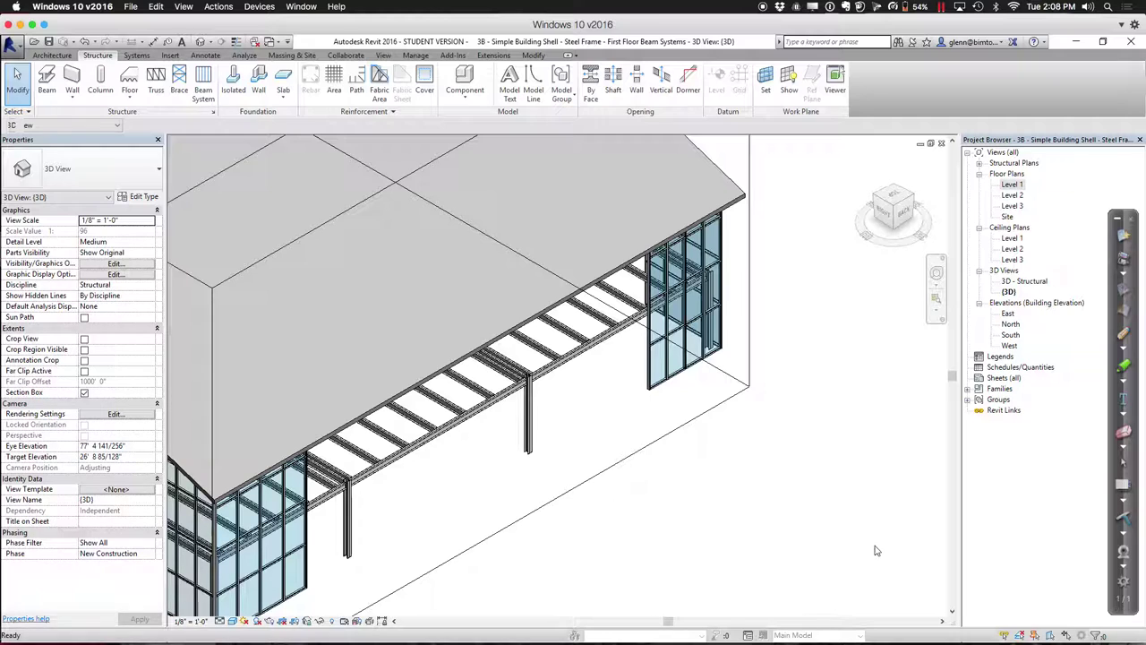
Switch to the Mindomo mind map and expand the structural modeling topic
{"action": "mouse_move", "coordinate": [604, 627]}
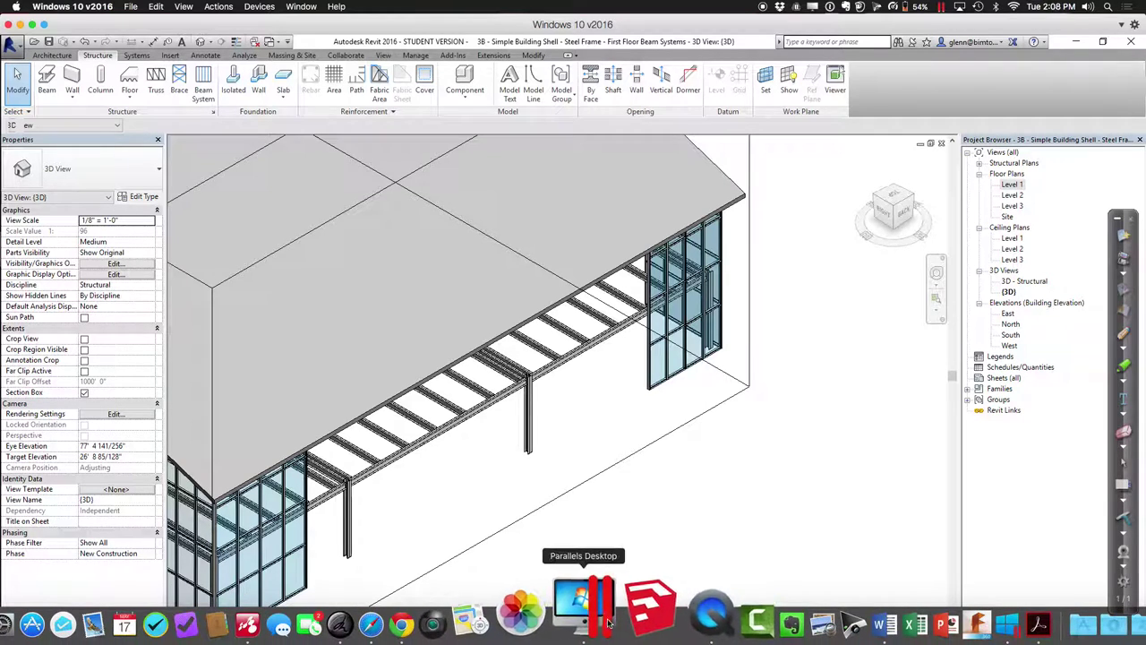
{"action": "left_click", "coordinate": [327, 607]}
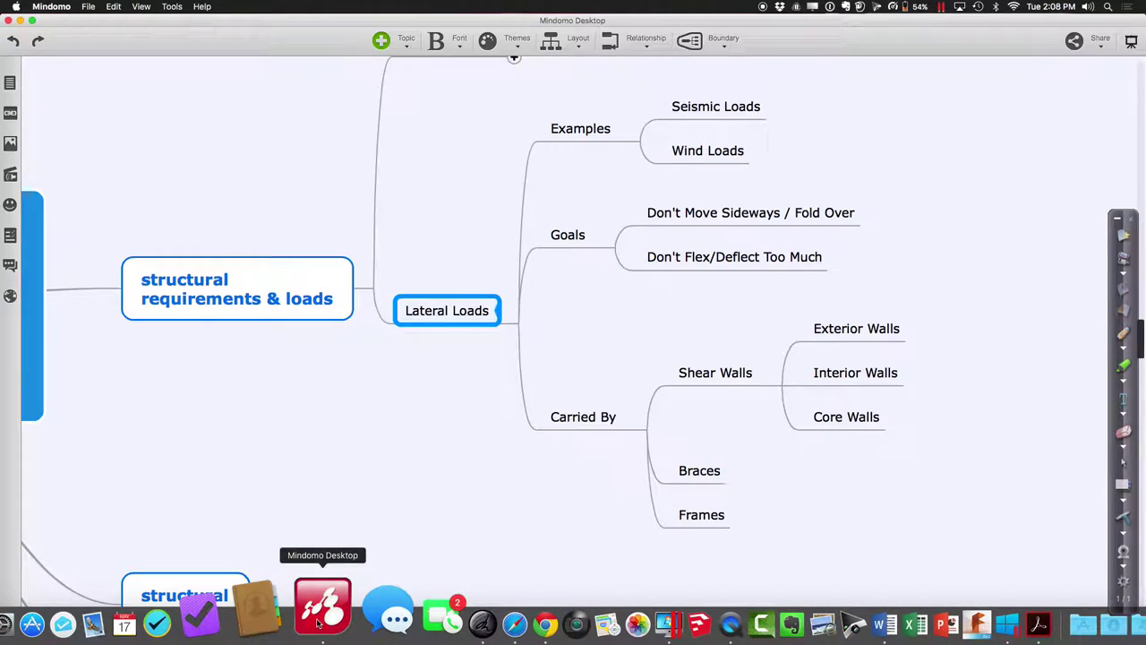
{"action": "scroll", "coordinate": [288, 484], "scroll_direction": "down", "scroll_amount": 5}
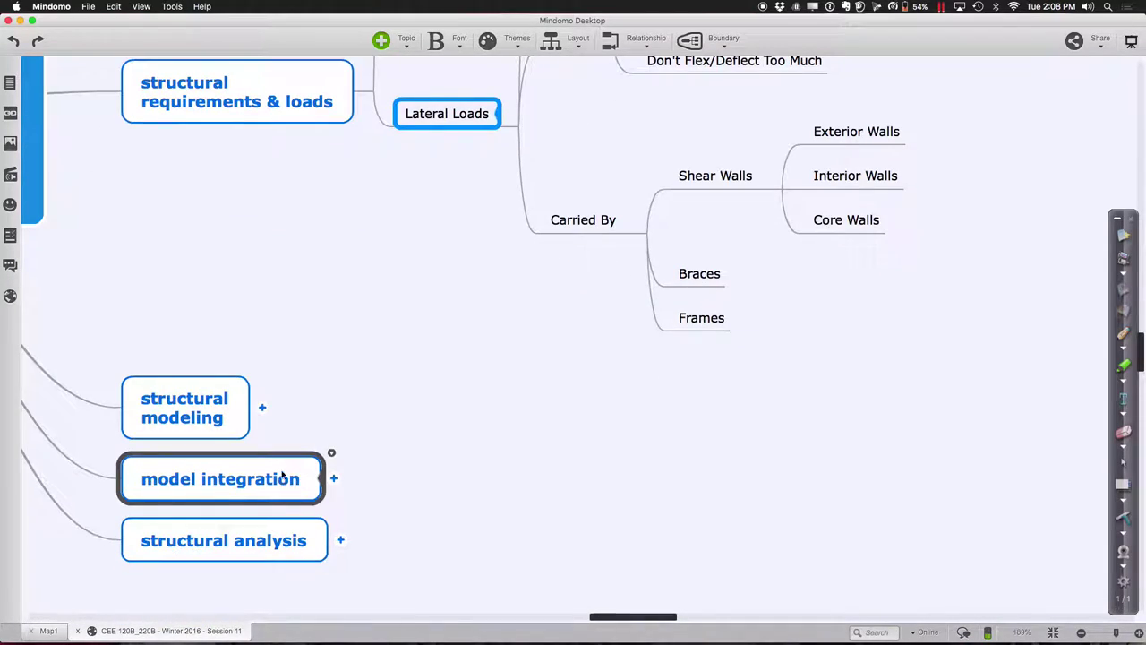
{"action": "left_click", "coordinate": [261, 406]}
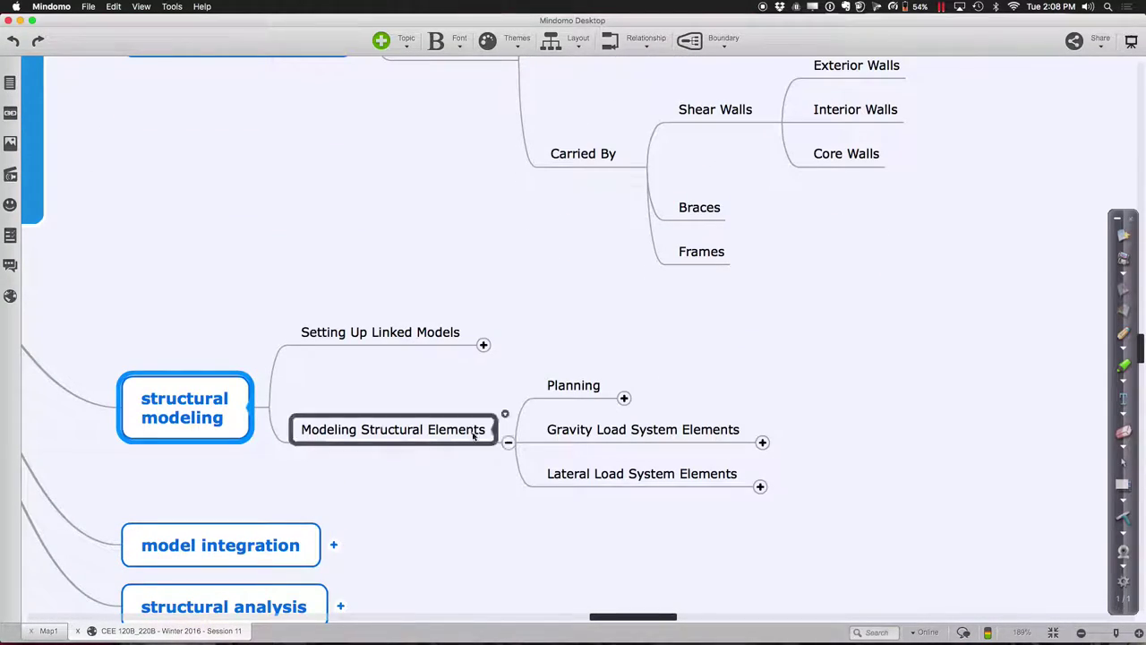
Expand the Gravity Load System Elements topic, examine its vertical support, roof and footing branches, and collapse it again
{"action": "left_click", "coordinate": [762, 442]}
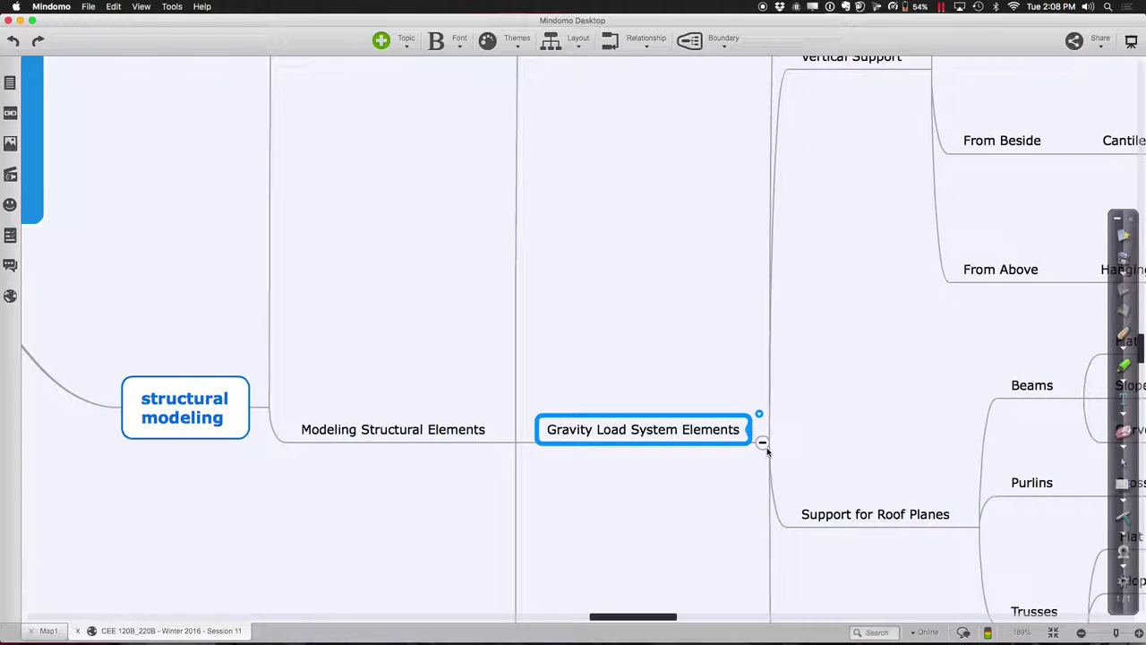
{"action": "scroll", "coordinate": [765, 450], "scroll_direction": "right", "scroll_amount": 2}
{"action": "scroll", "coordinate": [766, 451], "scroll_direction": "up", "scroll_amount": 1}
{"action": "scroll", "coordinate": [767, 453], "scroll_direction": "up", "scroll_amount": 3}
{"action": "scroll", "coordinate": [766, 453], "scroll_direction": "right", "scroll_amount": 4}
{"action": "scroll", "coordinate": [766, 452], "scroll_direction": "down", "scroll_amount": 7}
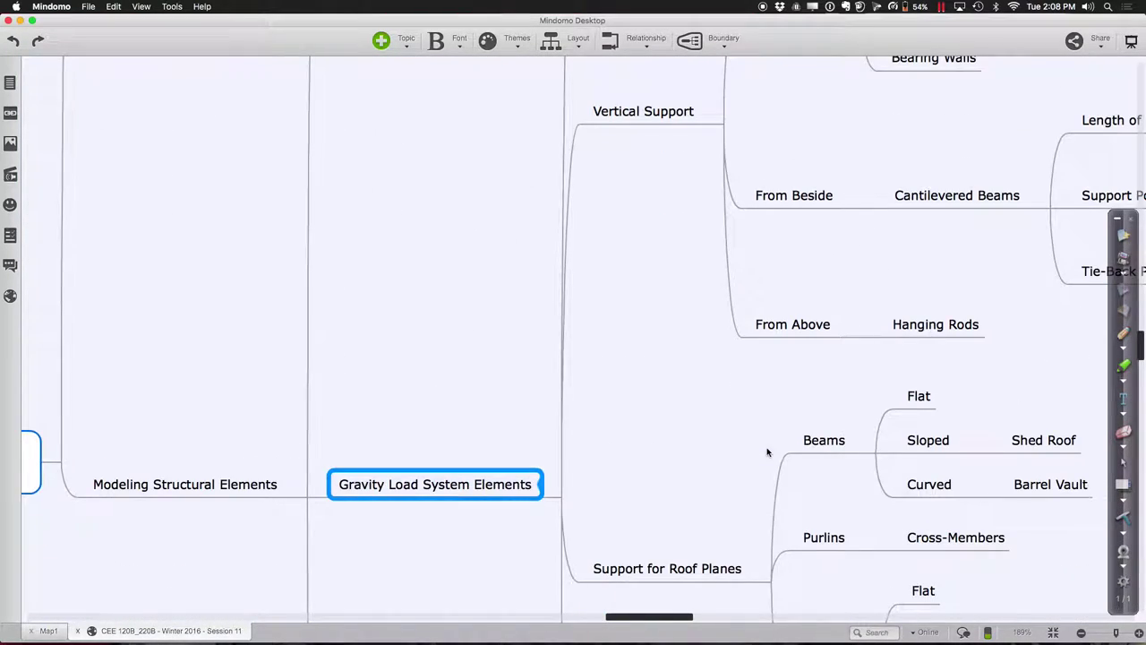
{"action": "scroll", "coordinate": [767, 453], "scroll_direction": "down", "scroll_amount": 6}
{"action": "scroll", "coordinate": [767, 452], "scroll_direction": "left", "scroll_amount": 1}
{"action": "scroll", "coordinate": [758, 451], "scroll_direction": "up", "scroll_amount": 2}
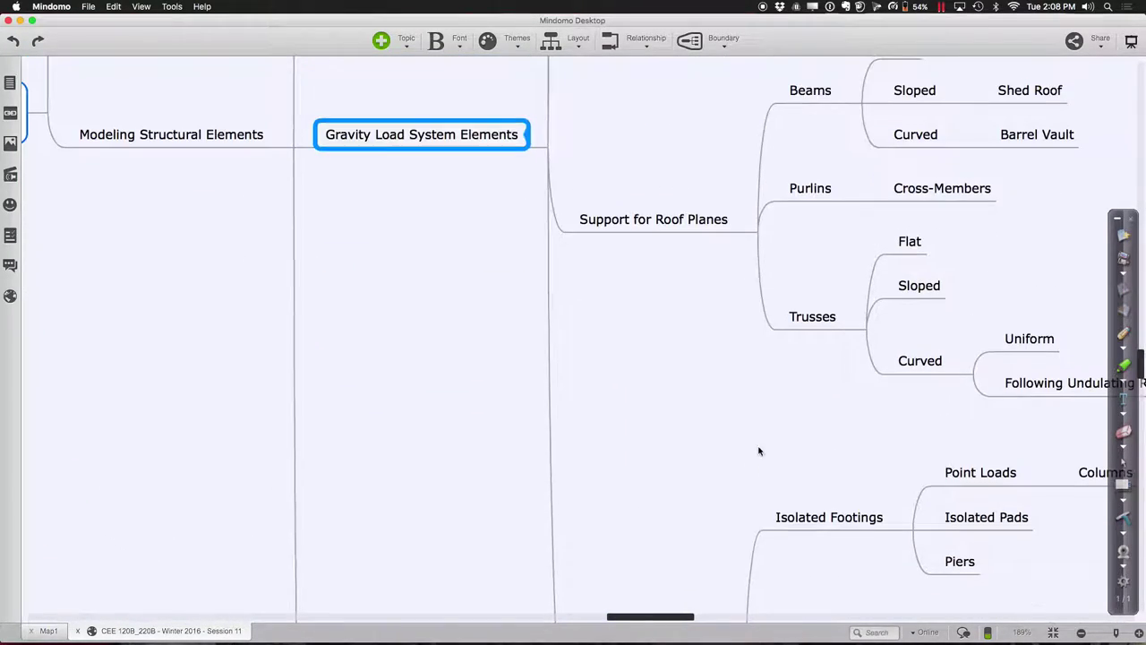
{"action": "left_click", "coordinate": [541, 149]}
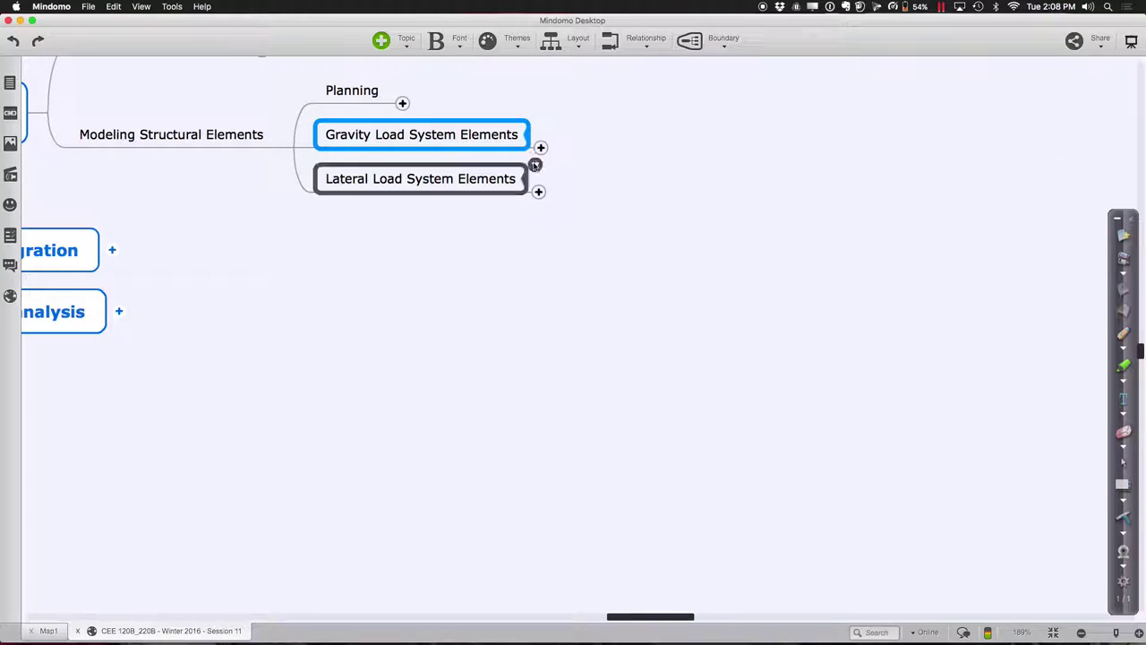
Expand the Lateral Load System Elements topic and examine both photos under Braces at enlarged size
{"action": "left_click", "coordinate": [539, 190]}
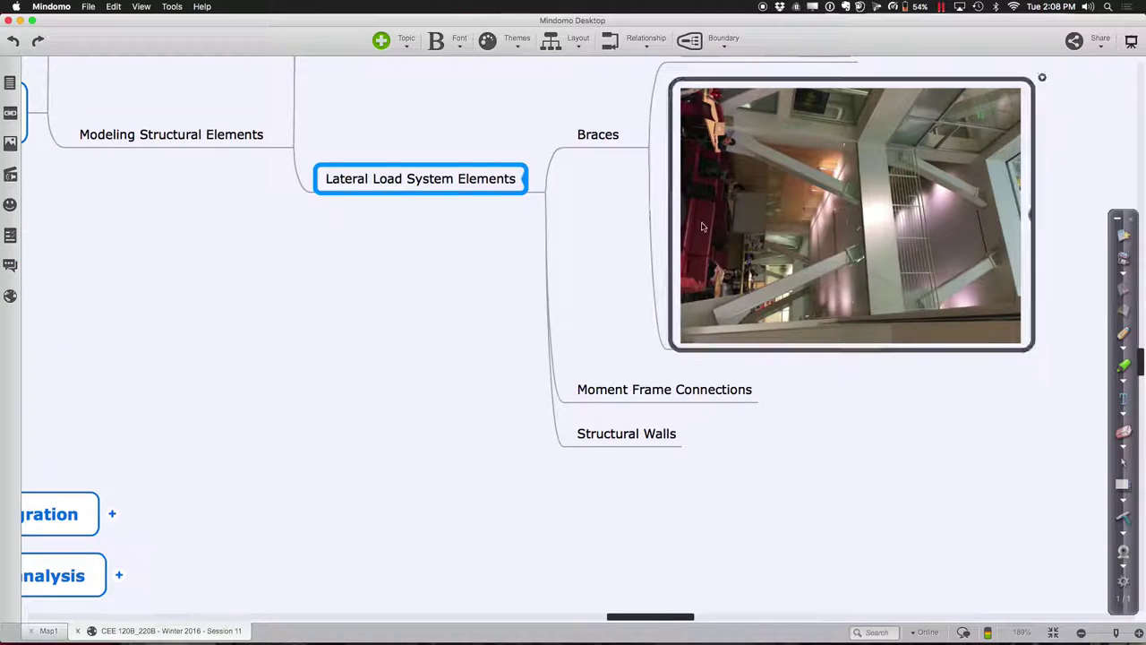
{"action": "scroll", "coordinate": [701, 222], "scroll_direction": "up", "scroll_amount": 3}
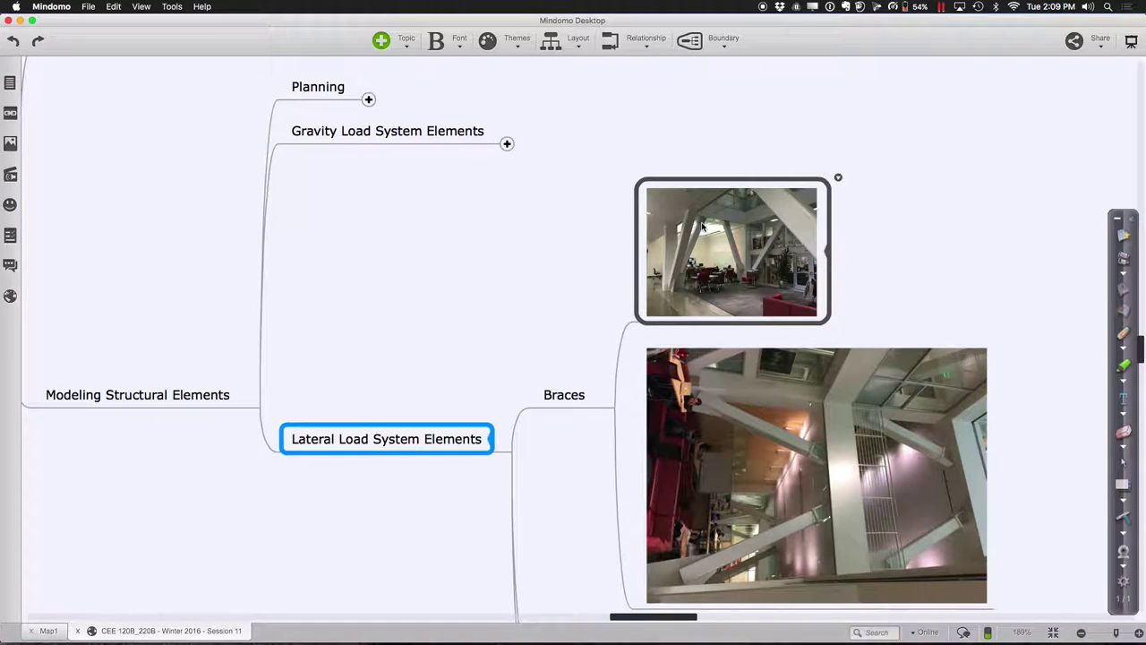
{"action": "key", "text": "super+equal"}
{"action": "key", "text": "super+equal"}
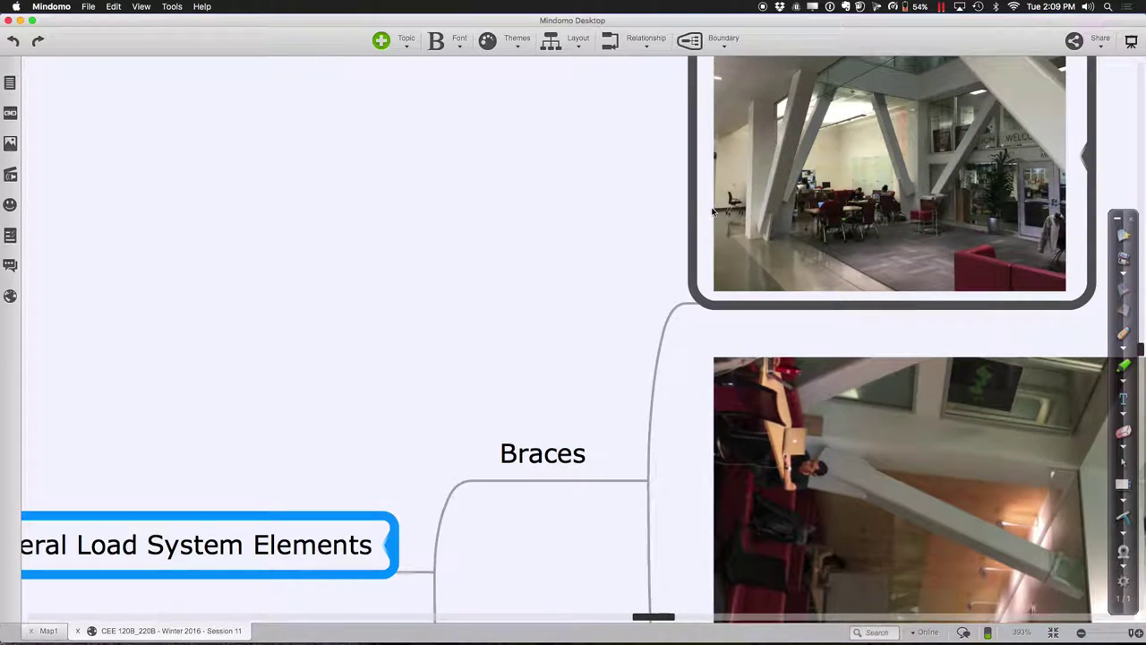
{"action": "scroll", "coordinate": [713, 213], "scroll_direction": "right", "scroll_amount": 8}
{"action": "scroll", "coordinate": [714, 213], "scroll_direction": "up", "scroll_amount": 3}
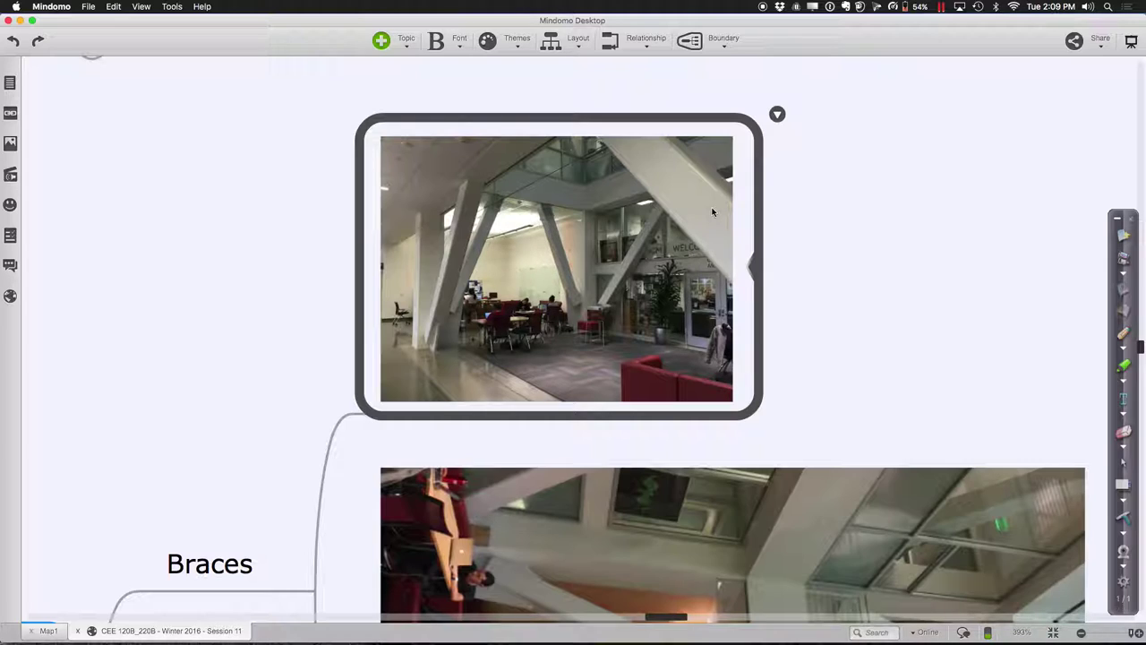
{"action": "scroll", "coordinate": [714, 212], "scroll_direction": "down", "scroll_amount": 10}
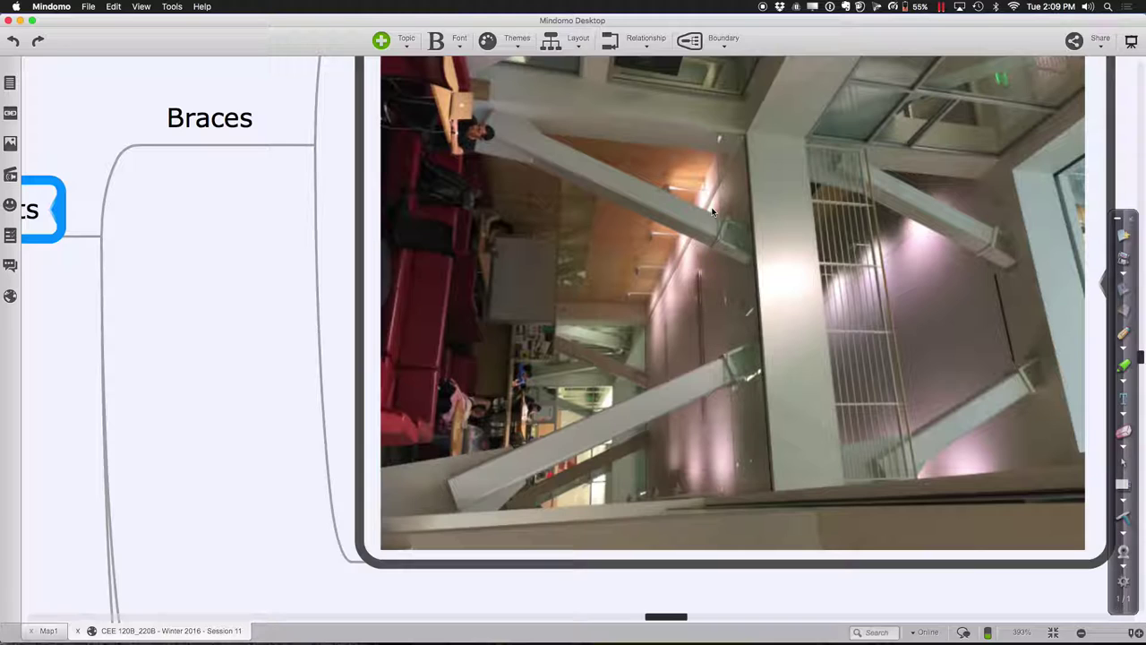
Switch back to the Revit model in the Windows 10 virtual machine
{"action": "mouse_move", "coordinate": [442, 631]}
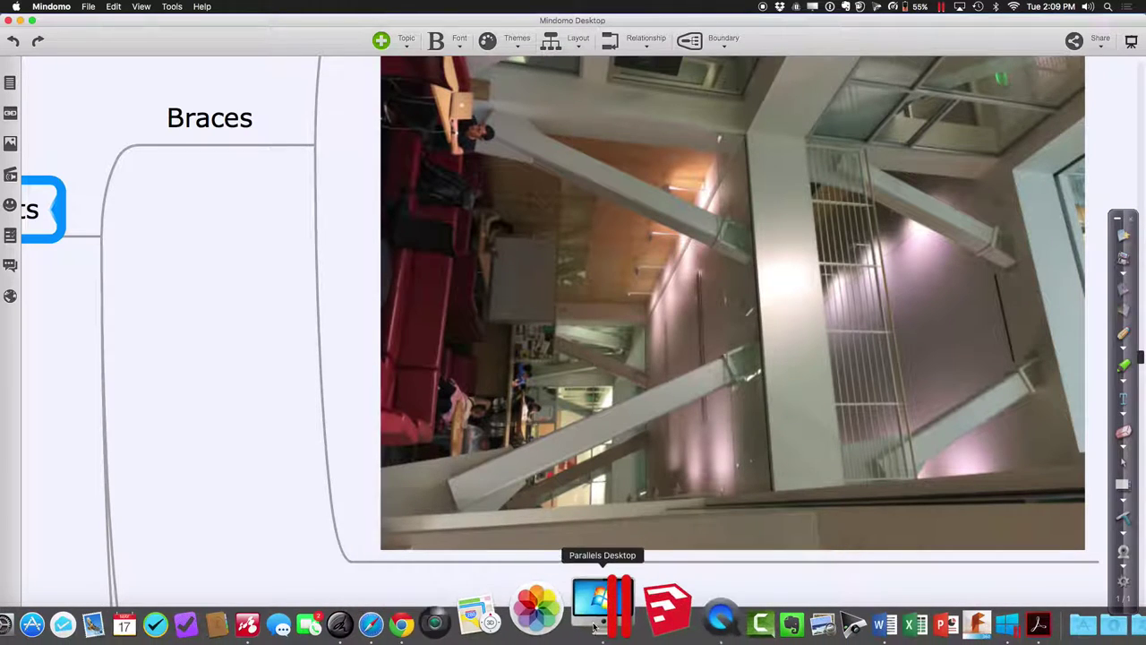
{"action": "left_click", "coordinate": [597, 624]}
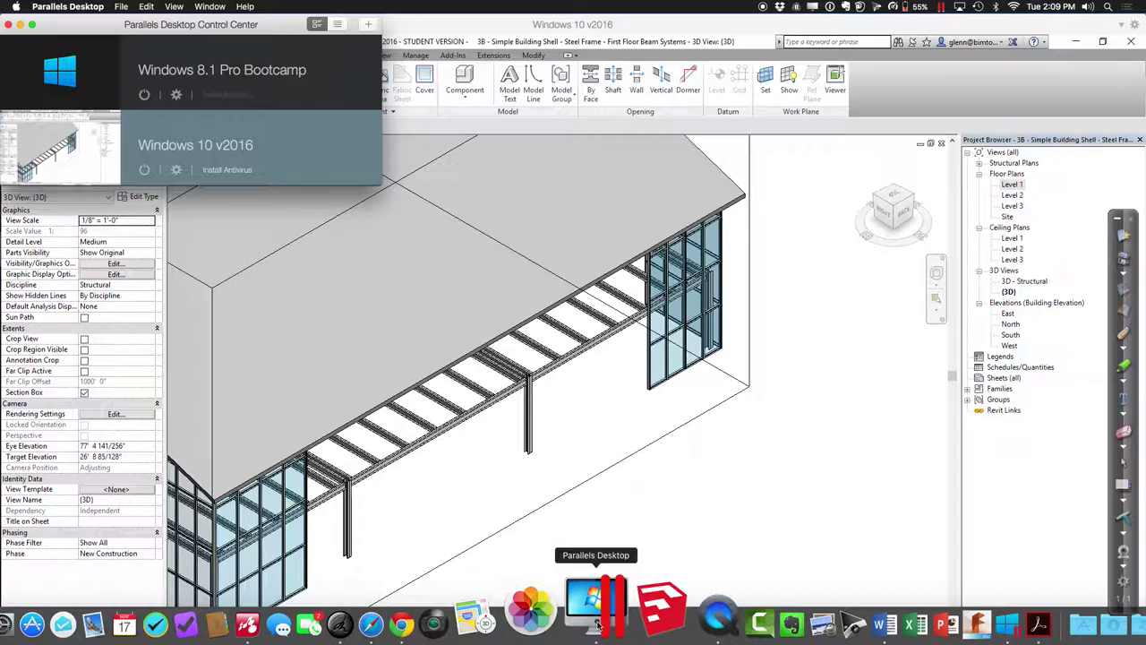
Mark an inverted-V brace between the bases of the two ground-floor back columns with a red Ink2Go pen
{"action": "left_click", "coordinate": [1124, 352]}
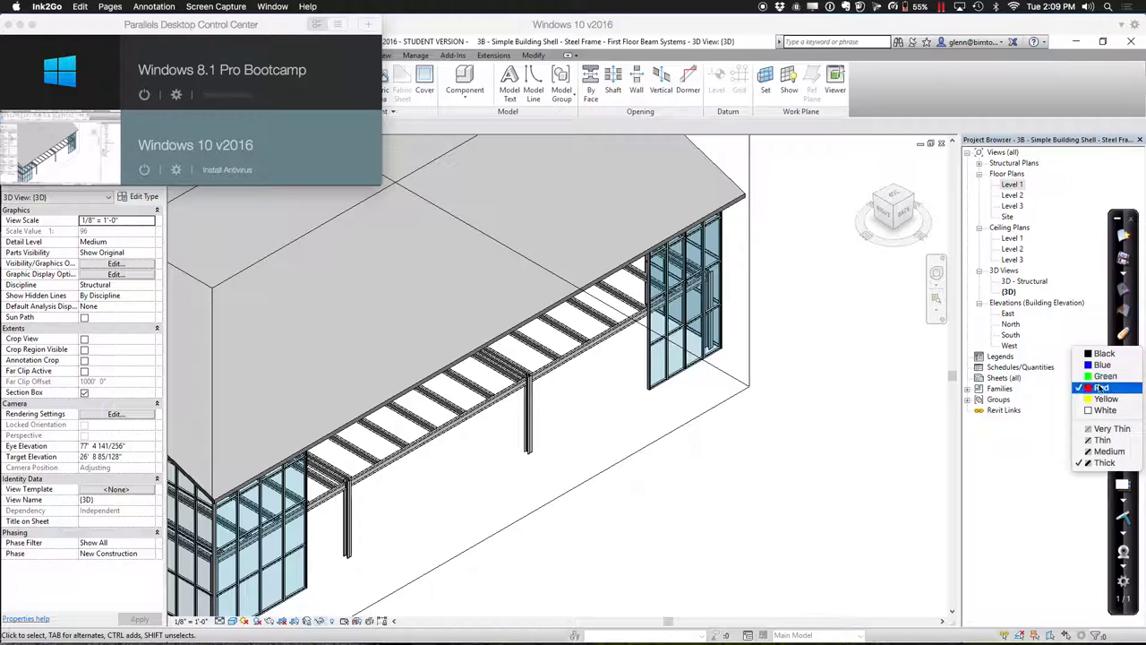
{"action": "left_click", "coordinate": [1099, 388]}
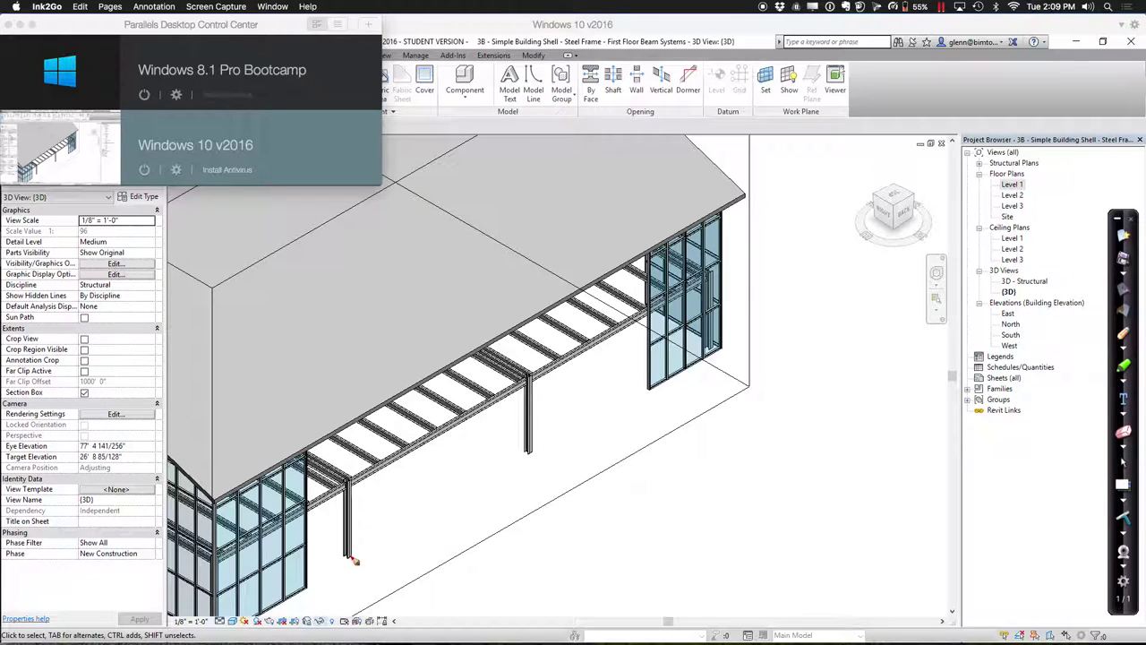
{"action": "mouse_move", "coordinate": [351, 556]}
{"action": "left_mouse_down"}
{"action": "mouse_move", "coordinate": [437, 434]}
{"action": "mouse_move", "coordinate": [535, 459]}
{"action": "left_mouse_up"}
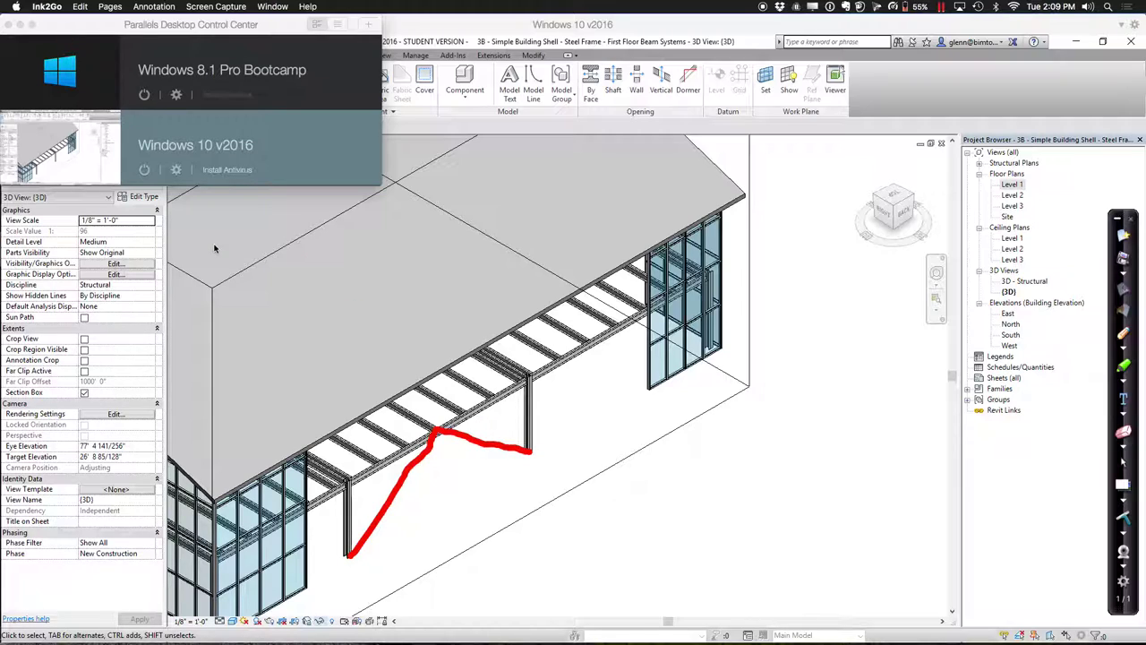
Copy the two ground-floor back columns and the beam between them, and paste them aligned to Level 3
{"action": "left_click", "coordinate": [536, 411]}
{"action": "left_click", "coordinate": [529, 412]}
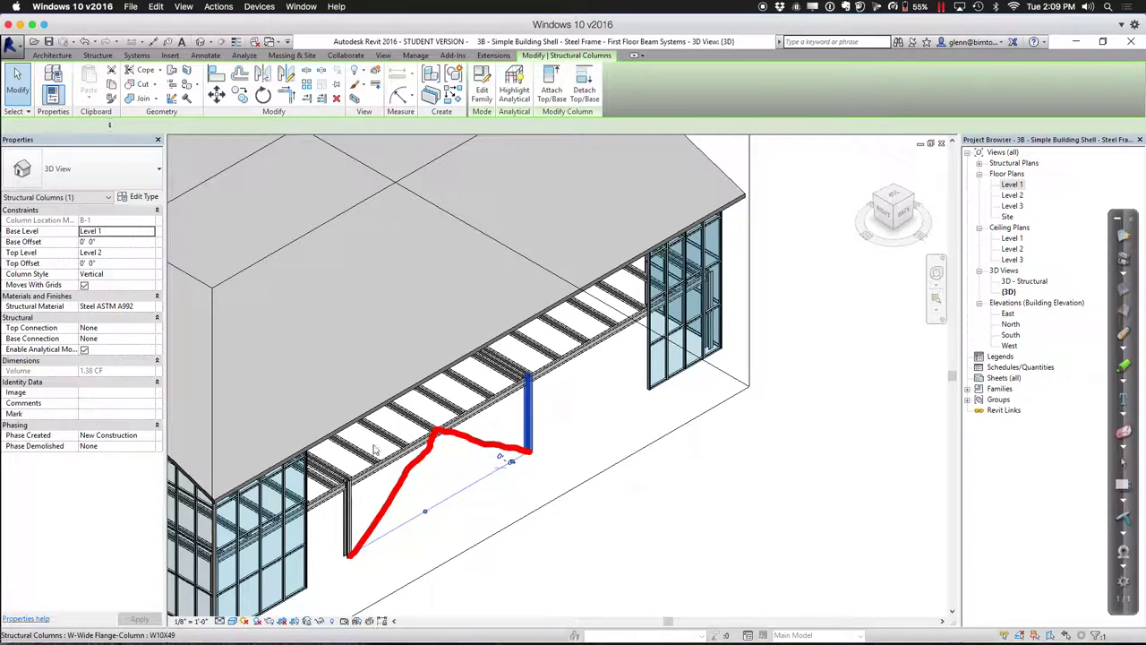
{"action": "left_click", "coordinate": [347, 512], "text": "ctrl"}
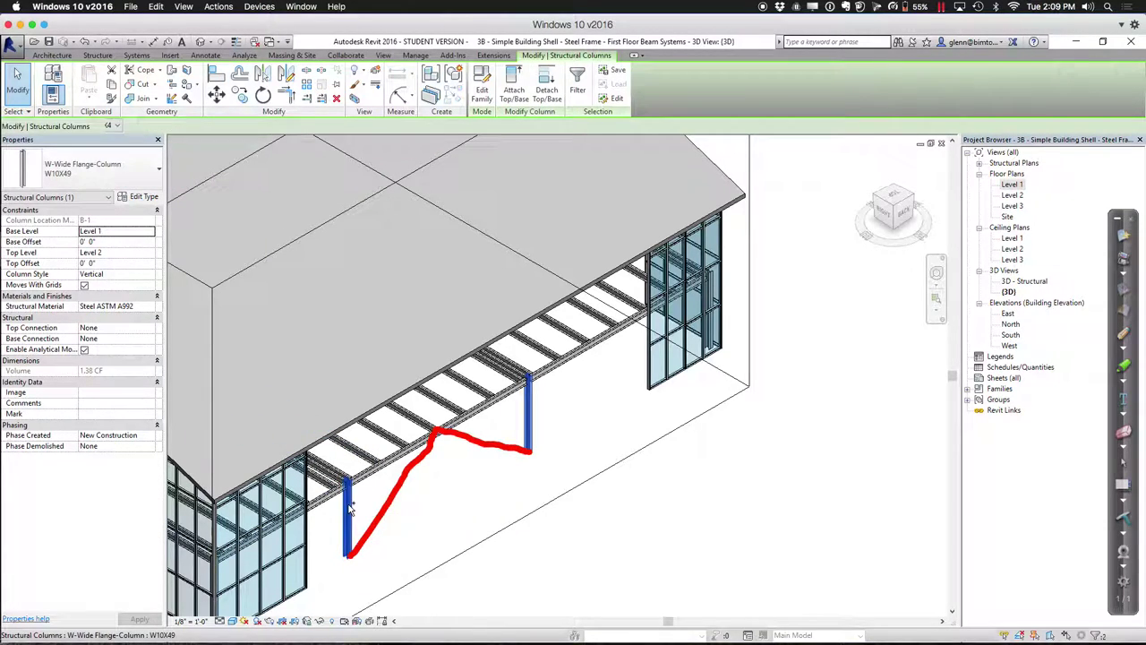
{"action": "left_click", "coordinate": [366, 484], "text": "ctrl"}
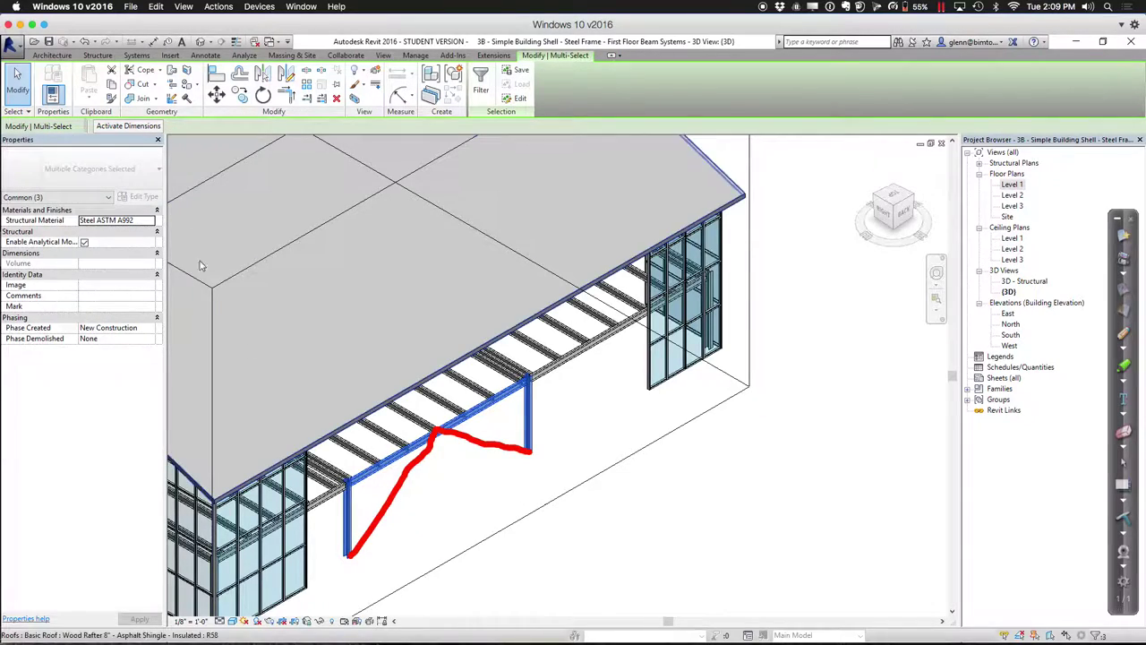
{"action": "left_click", "coordinate": [111, 84]}
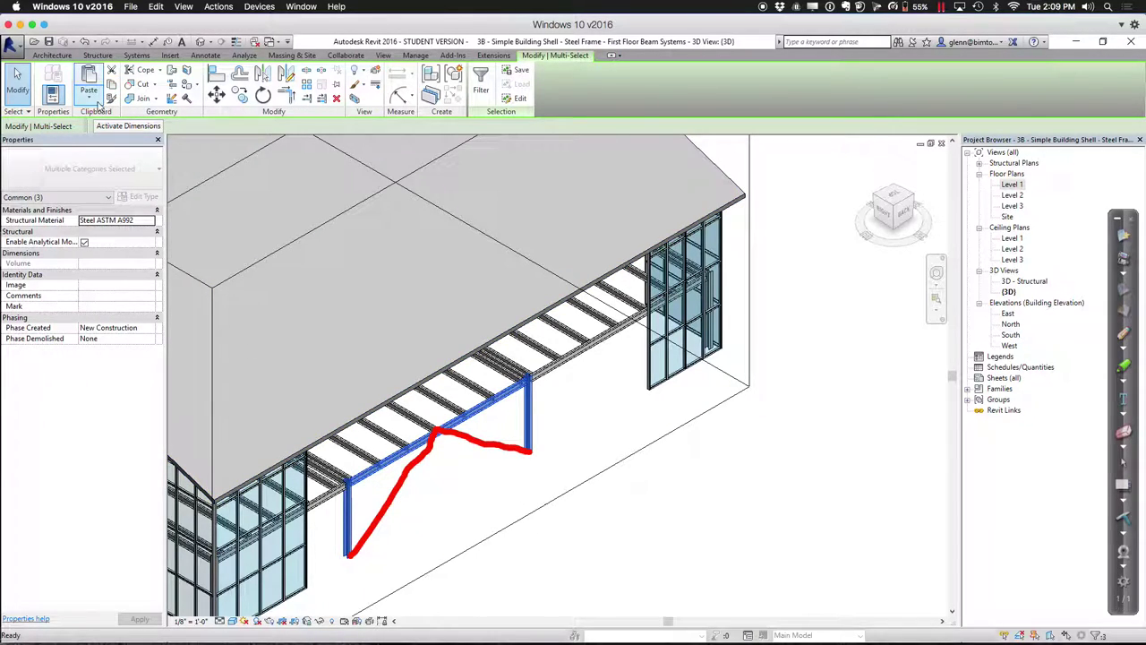
{"action": "left_click", "coordinate": [90, 104]}
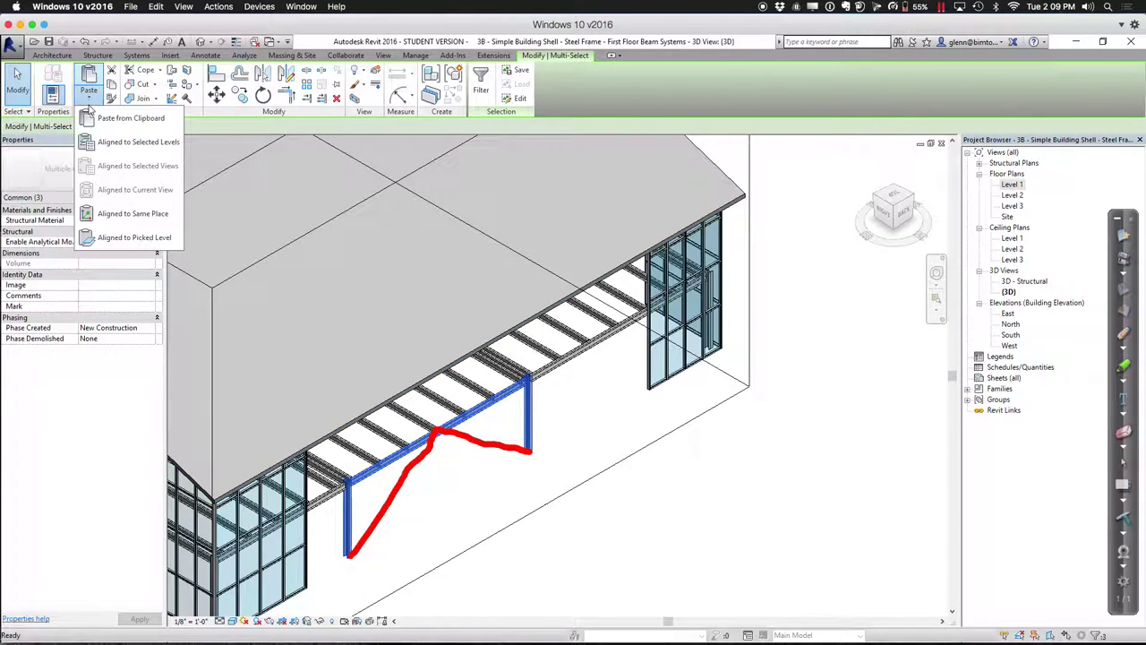
{"action": "left_click", "coordinate": [116, 141]}
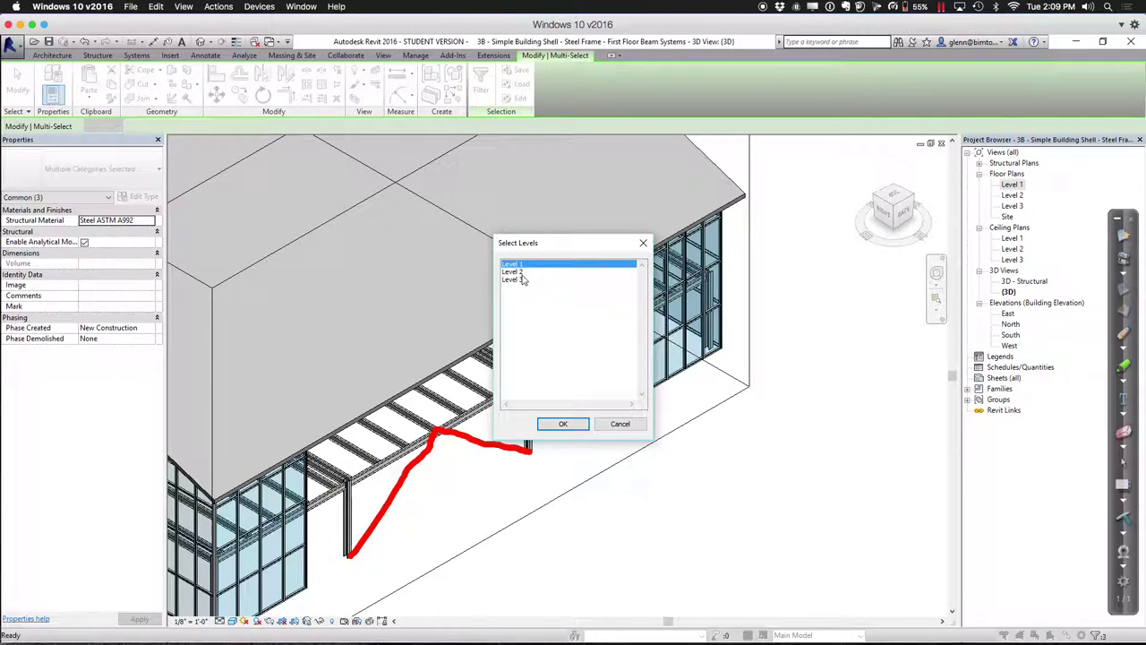
{"action": "left_click", "coordinate": [522, 282]}
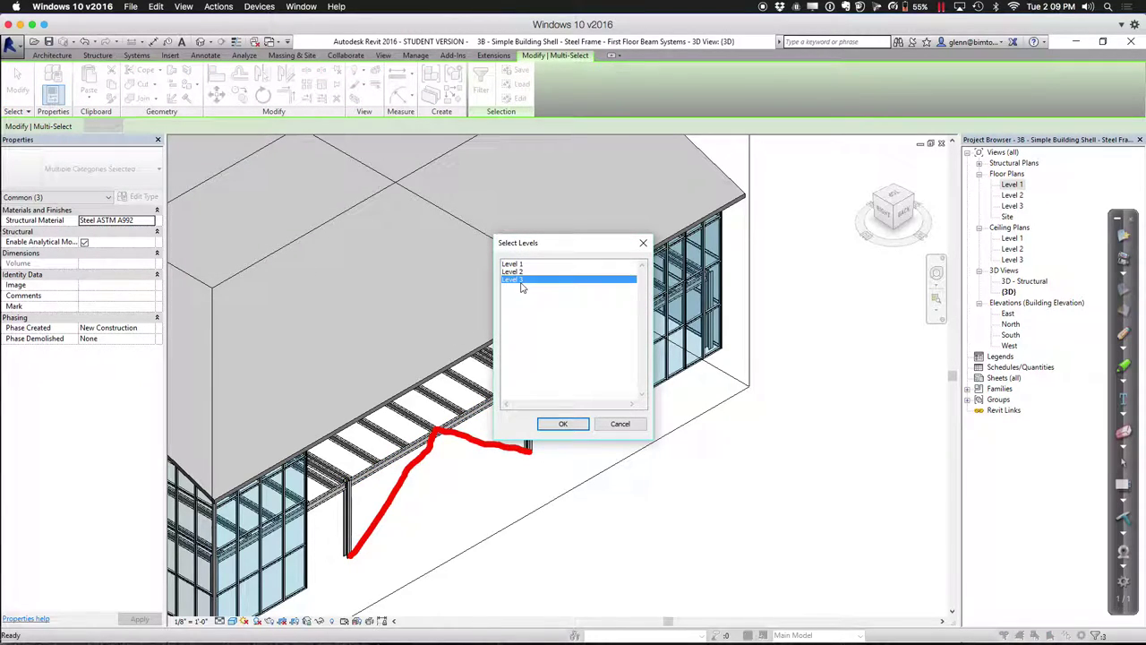
{"action": "left_click", "coordinate": [574, 423]}
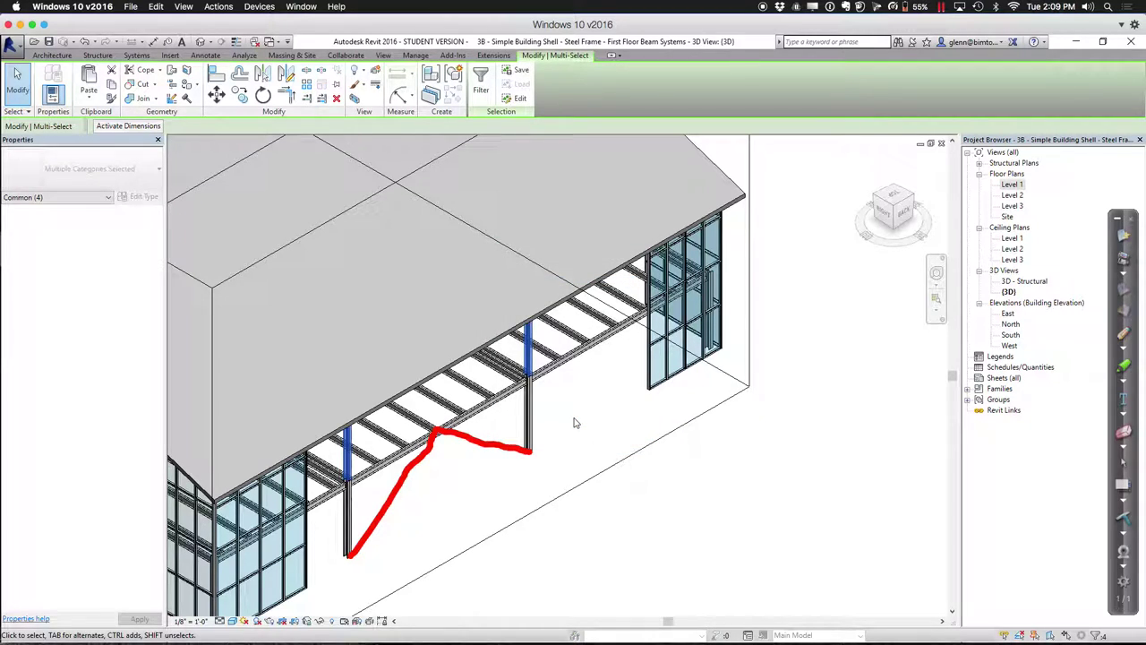
Mark a second red inverted-V brace between the upper back columns, and clear all ink marks from the screen
{"action": "left_click", "coordinate": [1123, 337]}
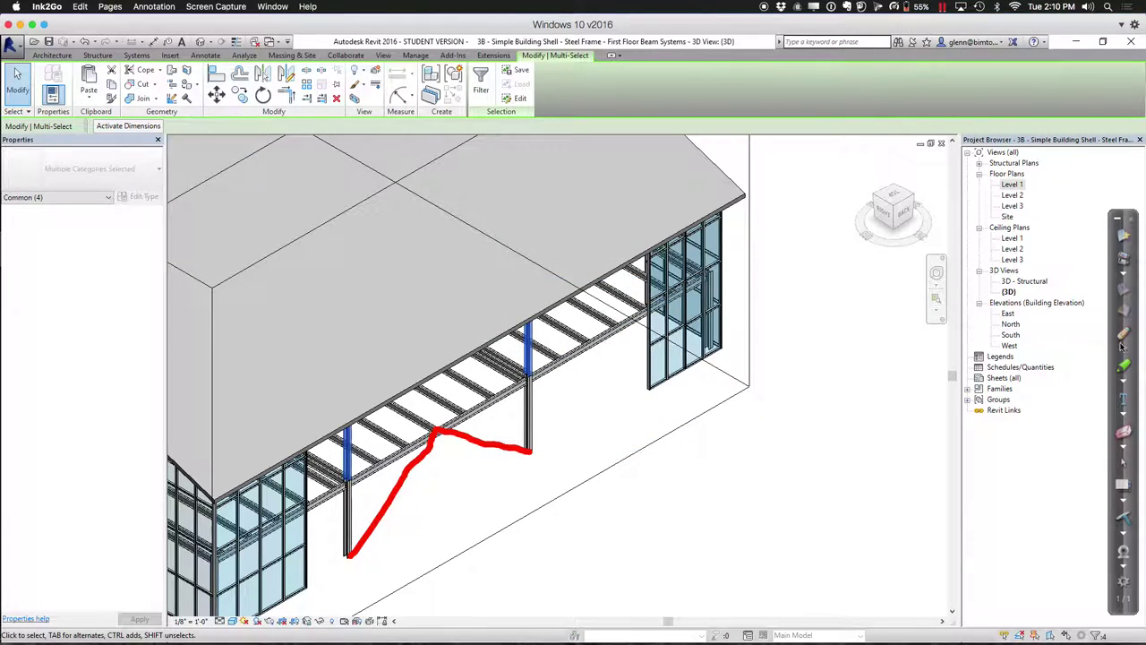
{"action": "left_click", "coordinate": [1101, 388]}
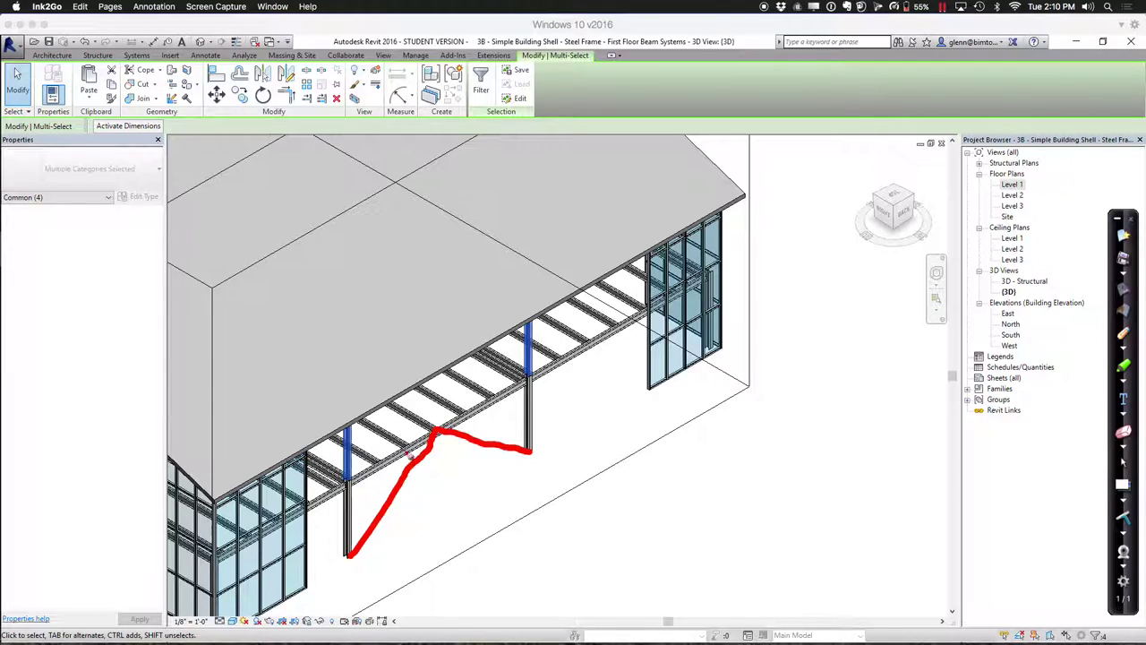
{"action": "mouse_move", "coordinate": [357, 475]}
{"action": "left_mouse_down"}
{"action": "mouse_move", "coordinate": [425, 383]}
{"action": "mouse_move", "coordinate": [532, 383]}
{"action": "left_mouse_up"}
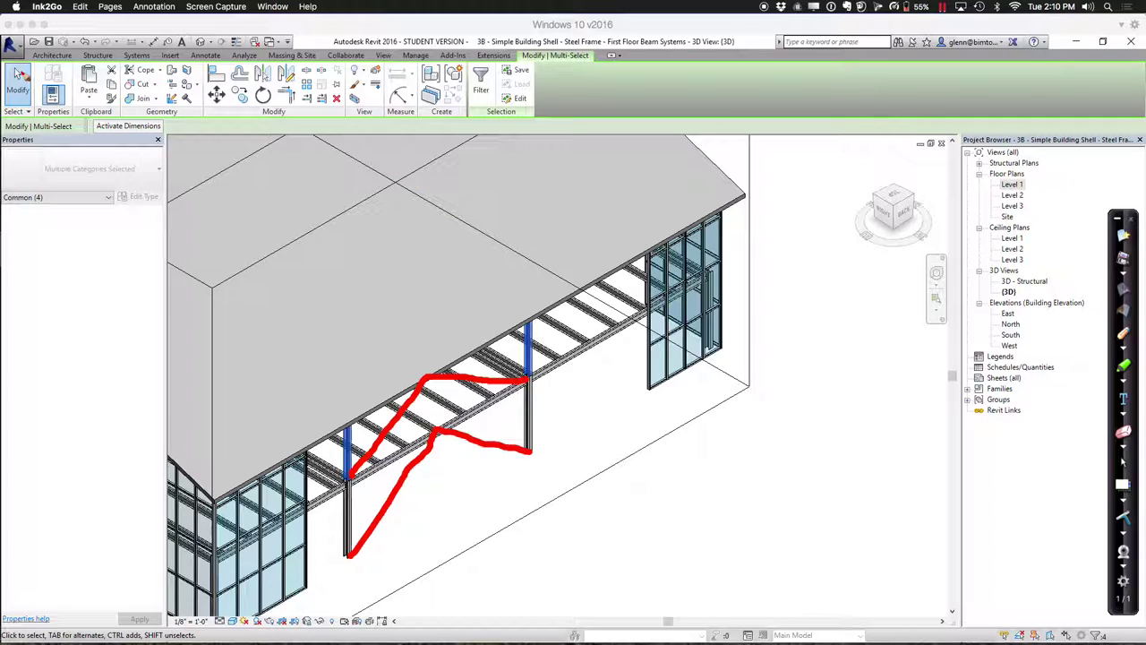
{"action": "left_click", "coordinate": [1127, 521]}
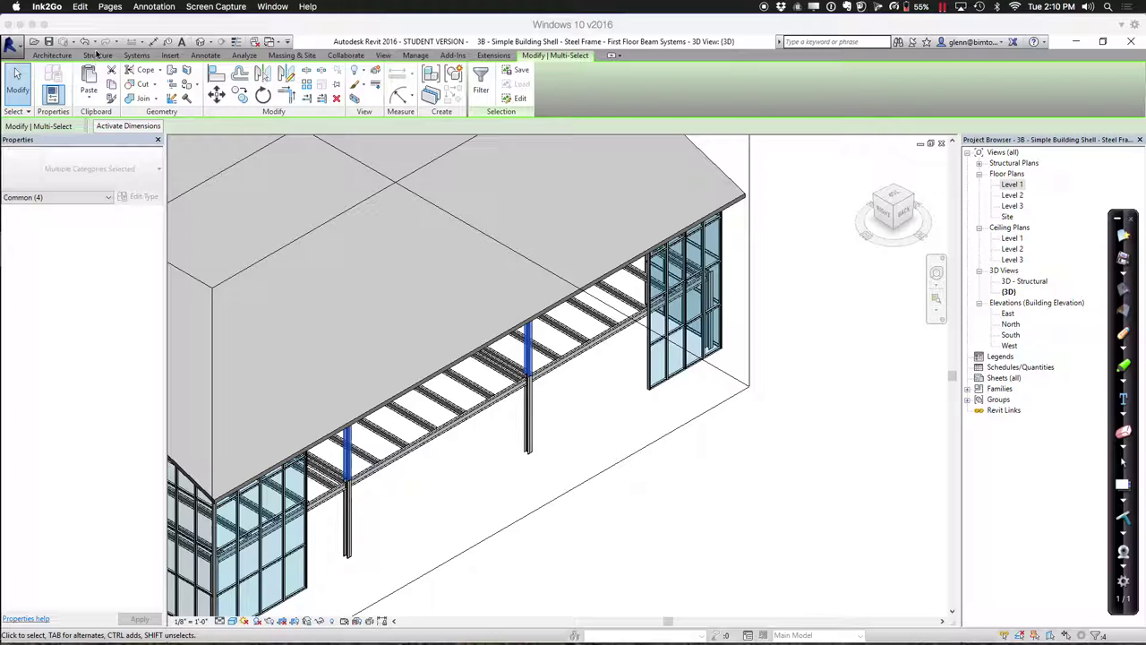
Place two W12X26 braces with 3D Snapping on, from the bases of the two ground-floor back columns to the midpoint of the beam between them
{"action": "left_click", "coordinate": [97, 56]}
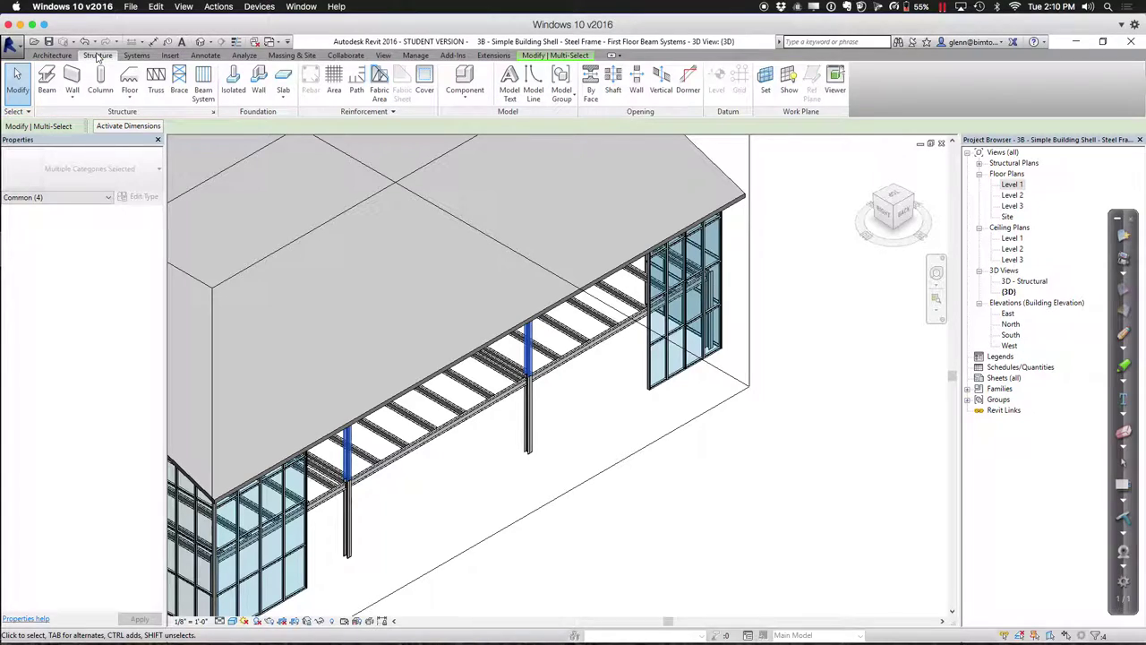
{"action": "left_click", "coordinate": [183, 84]}
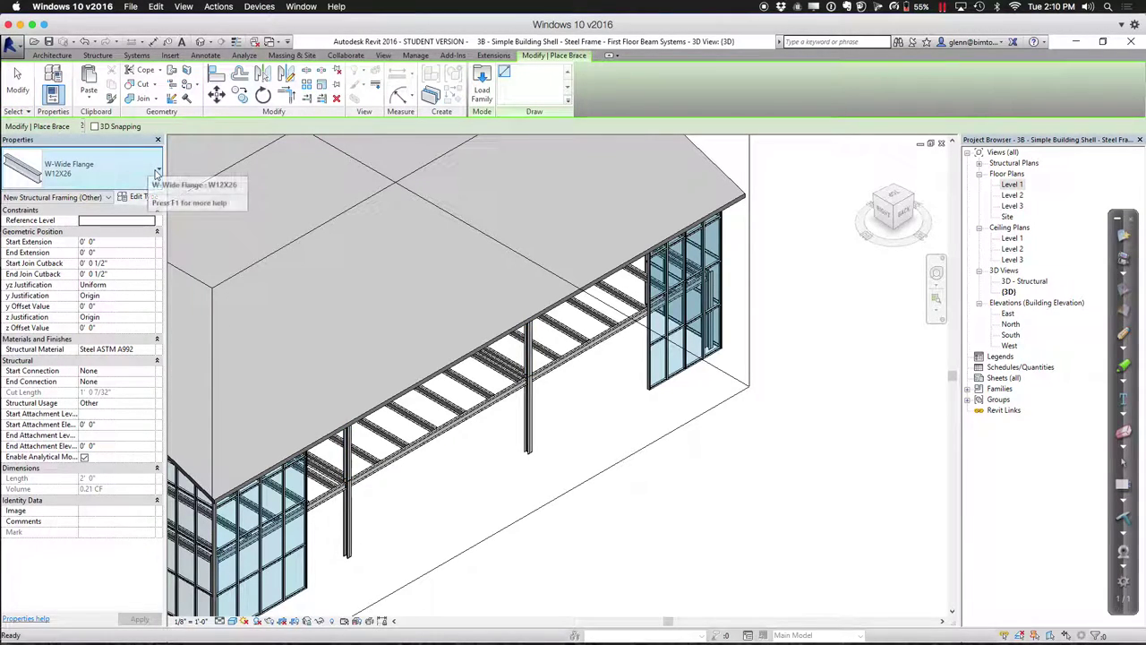
{"action": "left_click", "coordinate": [156, 173]}
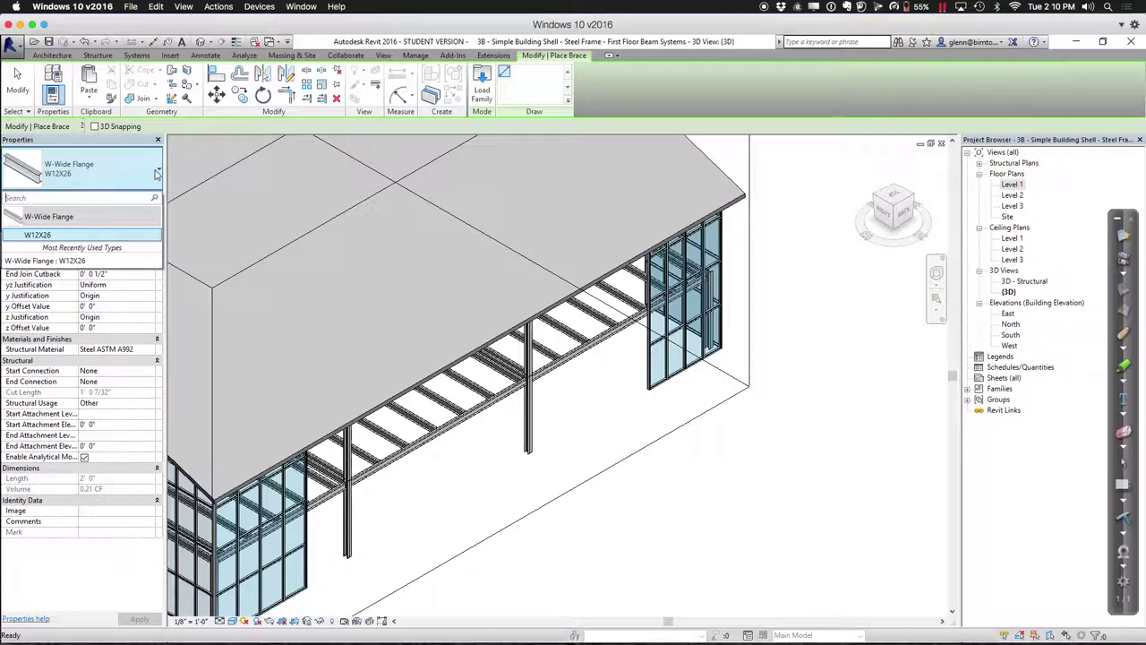
{"action": "left_click", "coordinate": [101, 242]}
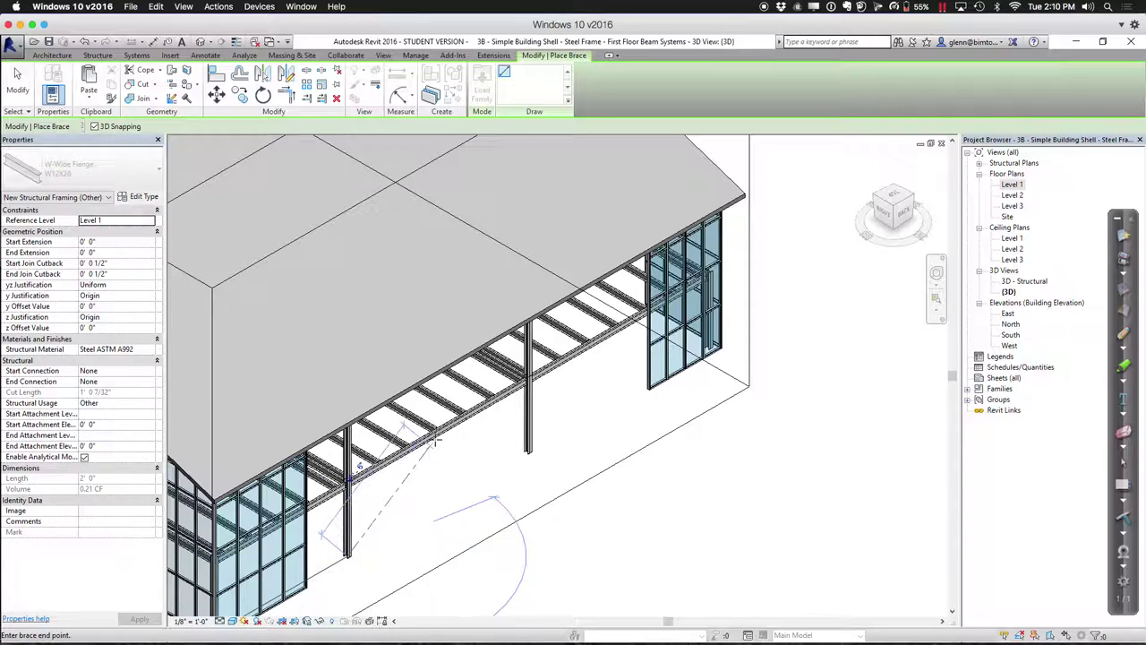
{"action": "left_click", "coordinate": [347, 554]}
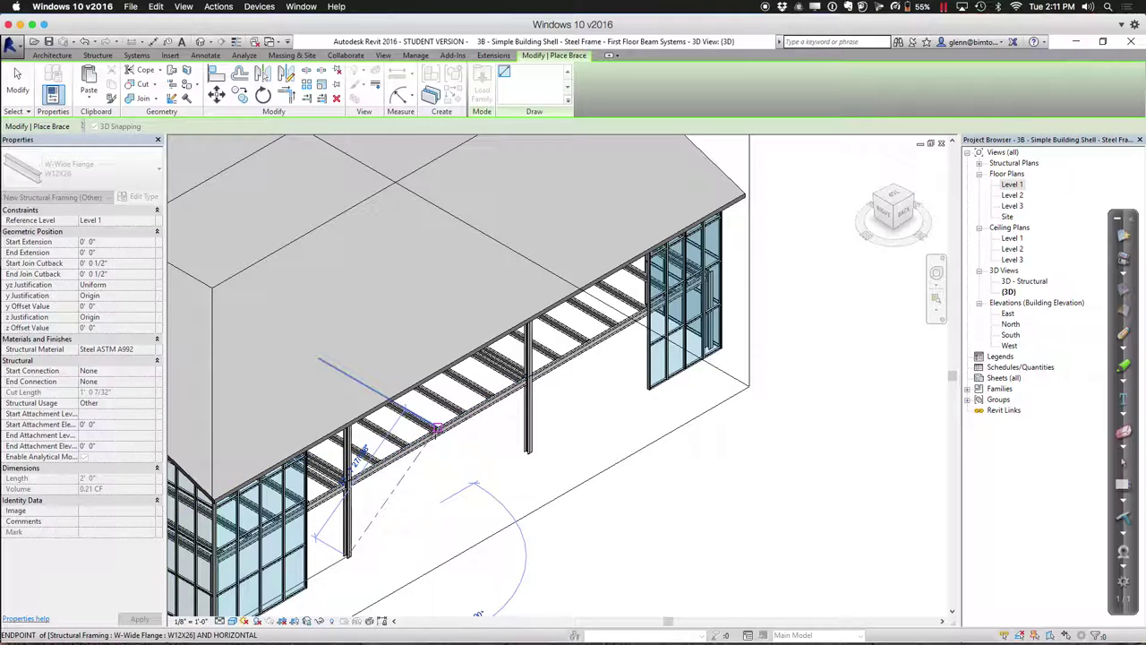
{"action": "left_click", "coordinate": [436, 428]}
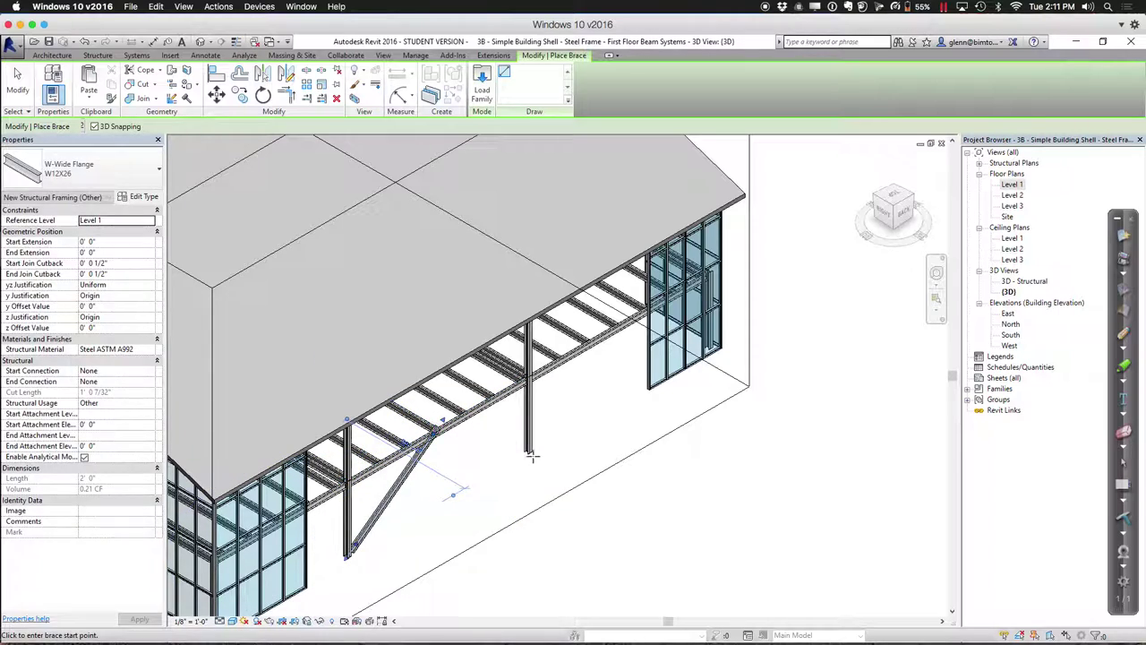
{"action": "left_click", "coordinate": [526, 451]}
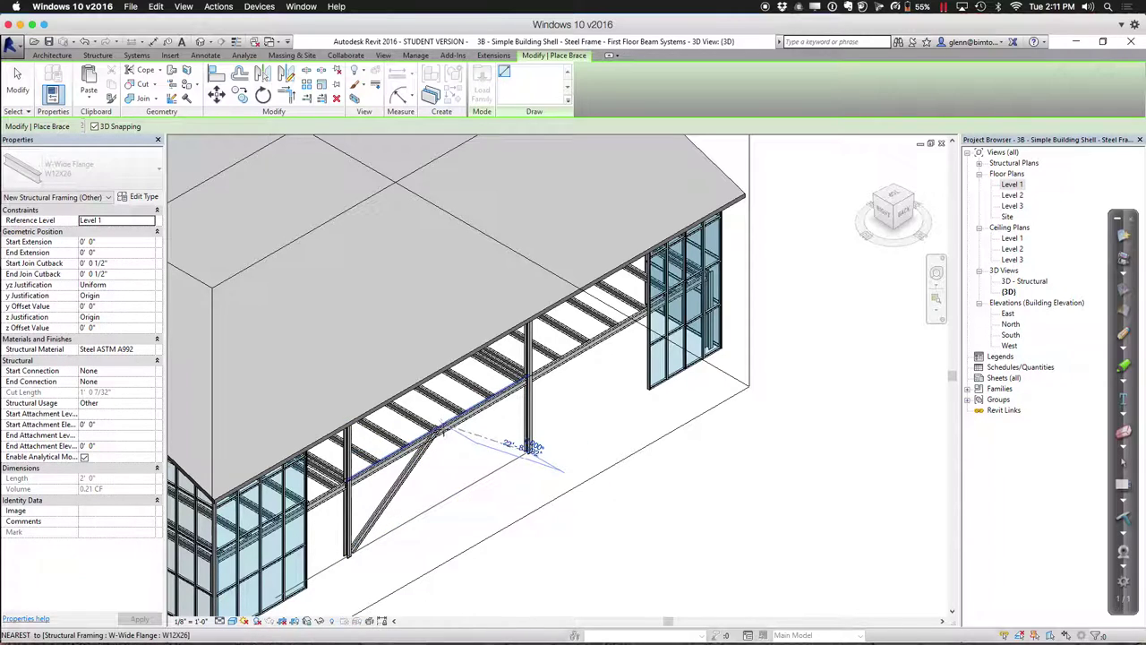
{"action": "left_click", "coordinate": [436, 428]}
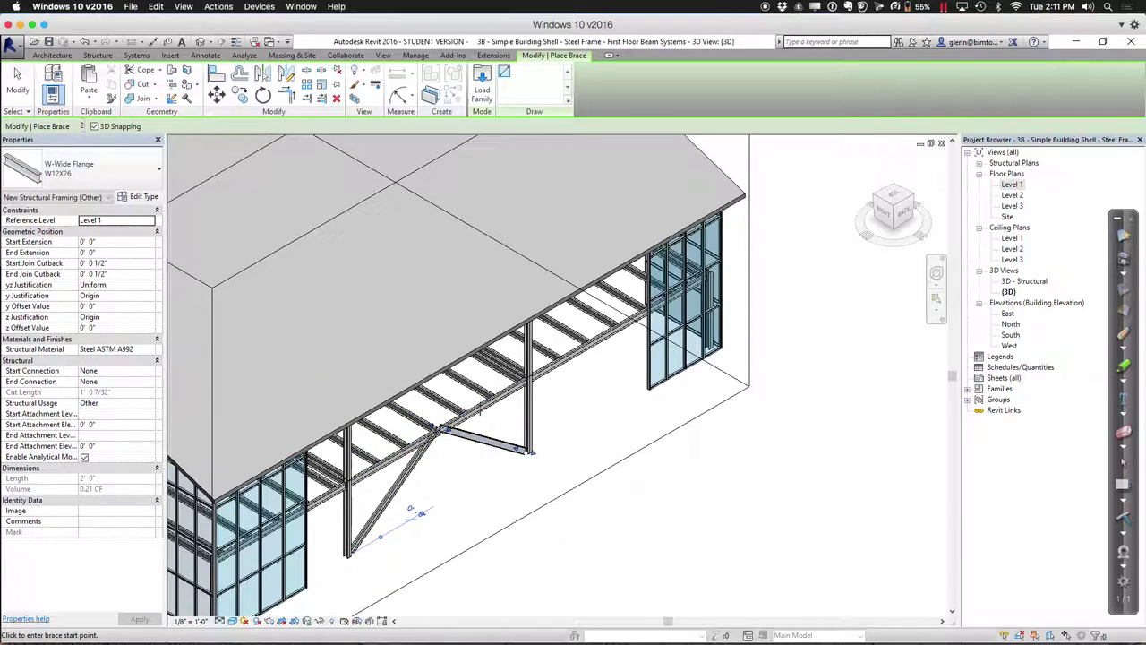
{"action": "left_click", "coordinate": [17, 82]}
Delete the brace running from the beam's midpoint to the base of the column nearer the far corner
{"action": "left_click", "coordinate": [936, 298]}
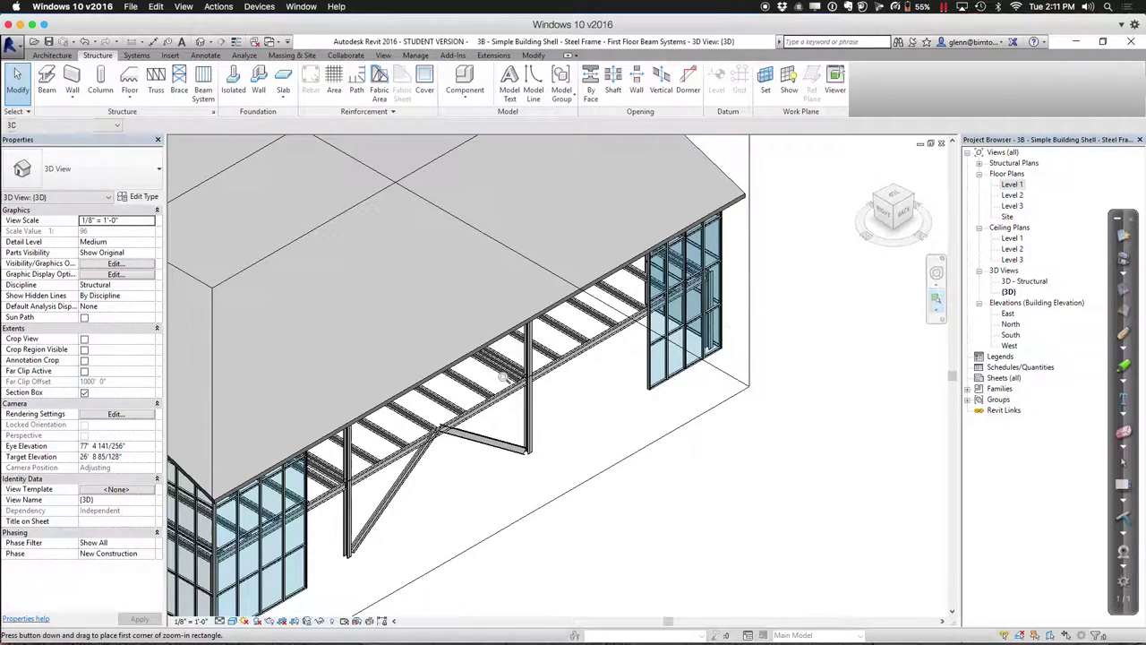
{"action": "left_click_drag", "start_coordinate": [315, 377], "coordinate": [663, 550]}
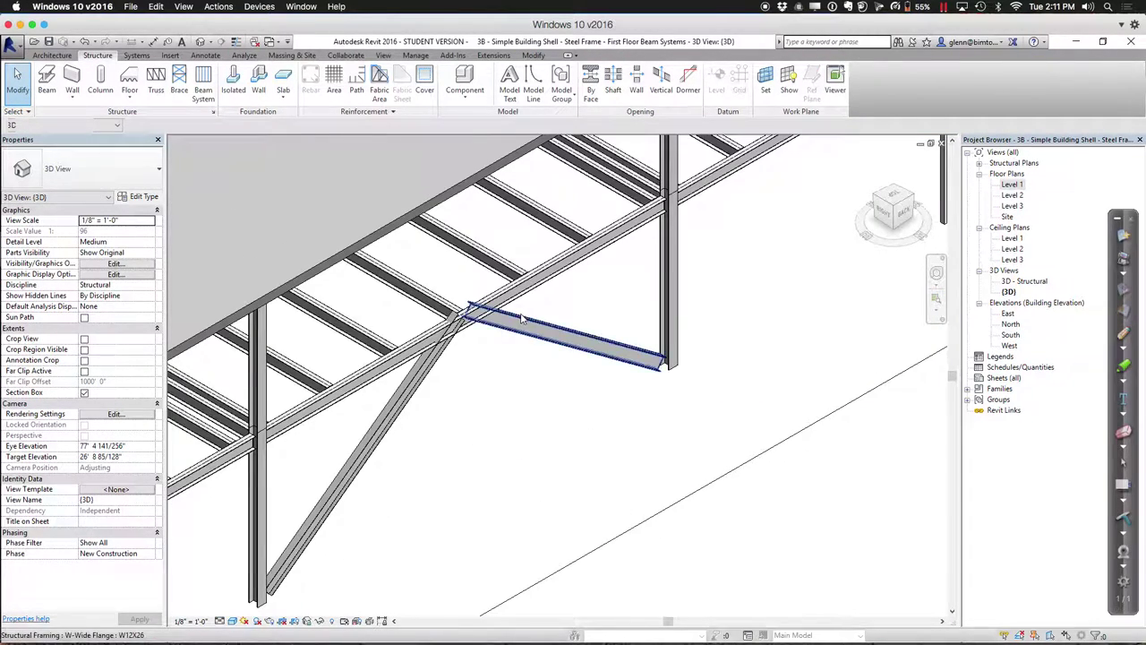
{"action": "left_click", "coordinate": [589, 339]}
{"action": "key", "text": "Delete"}
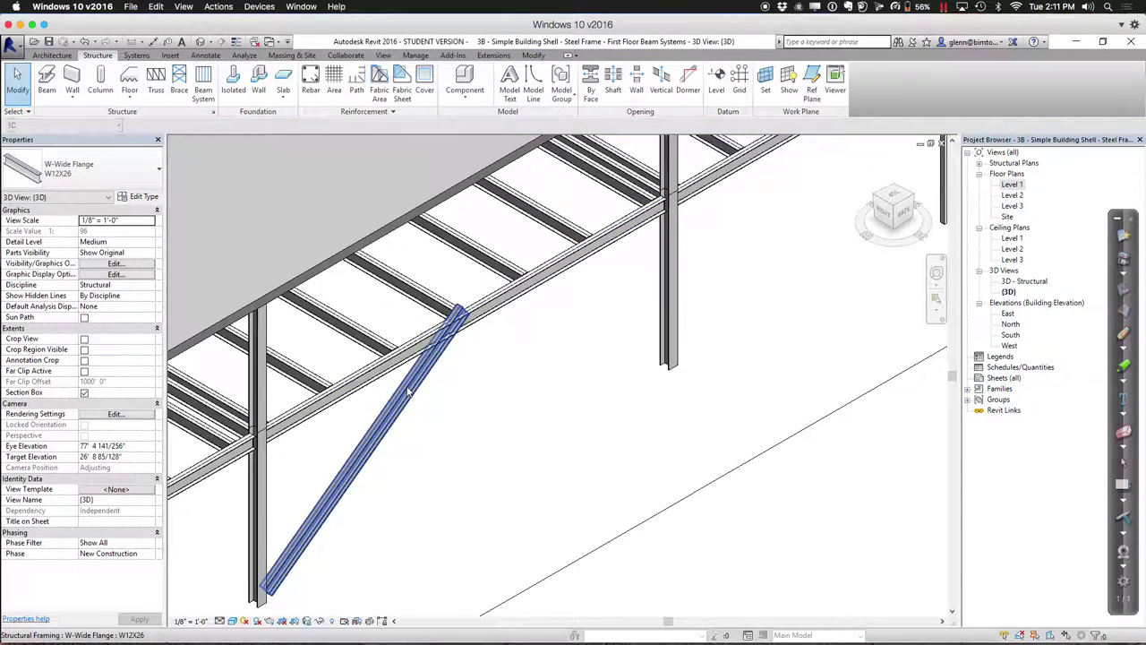
Delete the remaining brace, and unpin and delete the joist that frames into the midpoint of the back beam
{"action": "left_click", "coordinate": [441, 296]}
{"action": "key", "text": "Delete"}
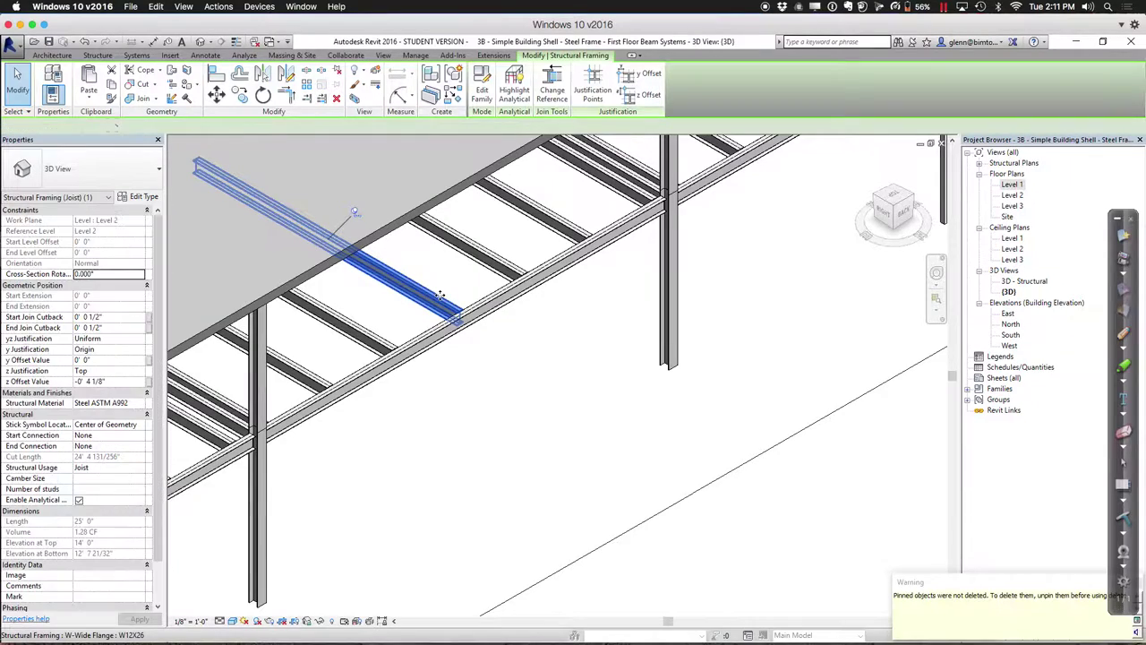
{"action": "left_click", "coordinate": [387, 280]}
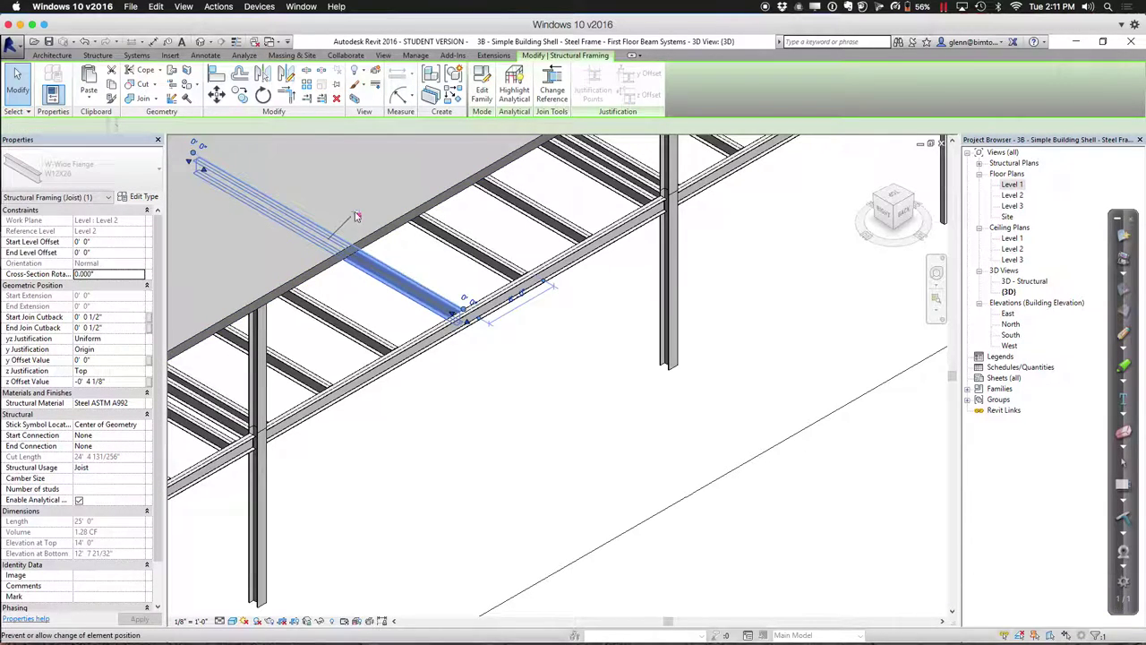
{"action": "key", "text": "Delete"}
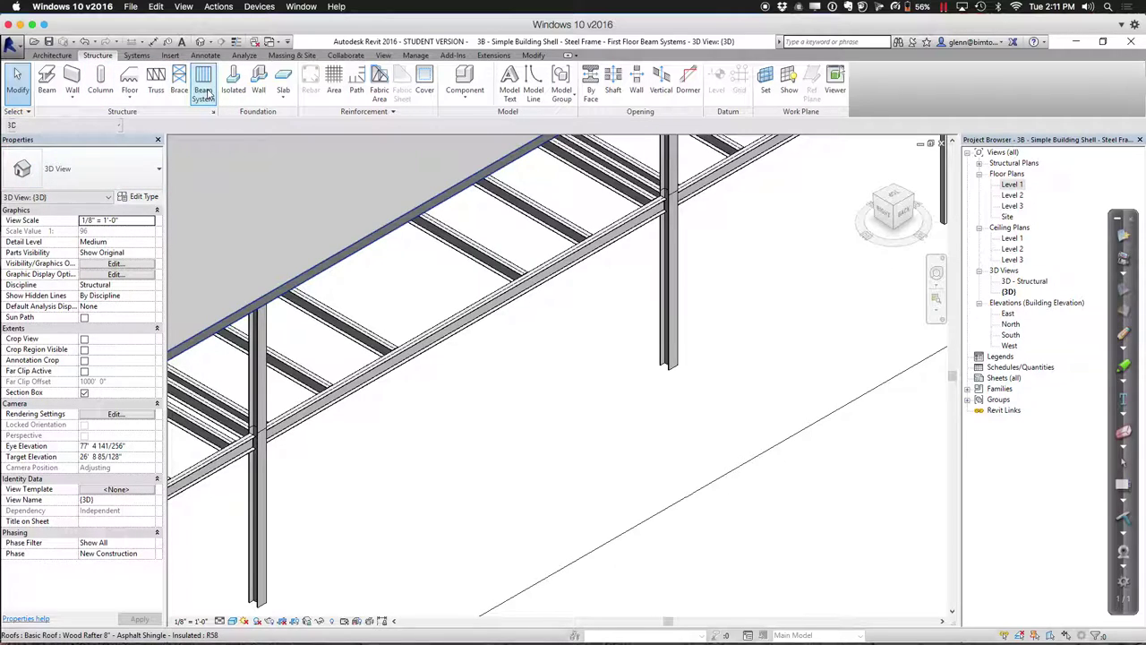
Place an inverted-V pair of W12X26 braces from the back beam's midpoint down to the bases of the two adjoining columns
{"action": "key", "text": "b"}
{"action": "key", "text": "r"}
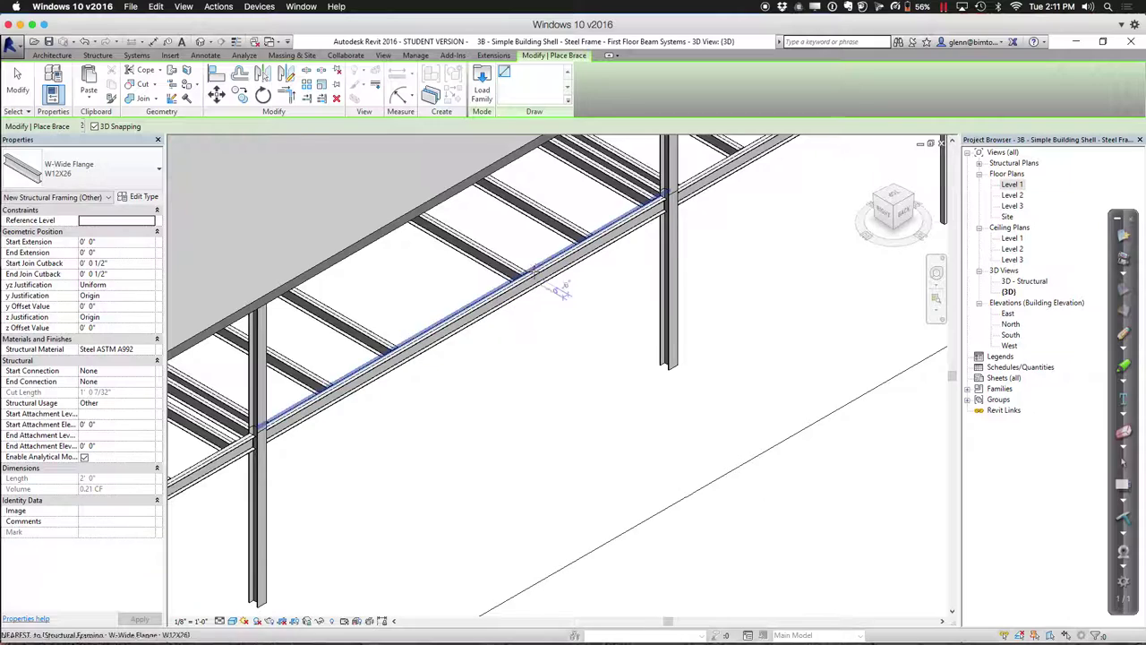
{"action": "left_click", "coordinate": [465, 309]}
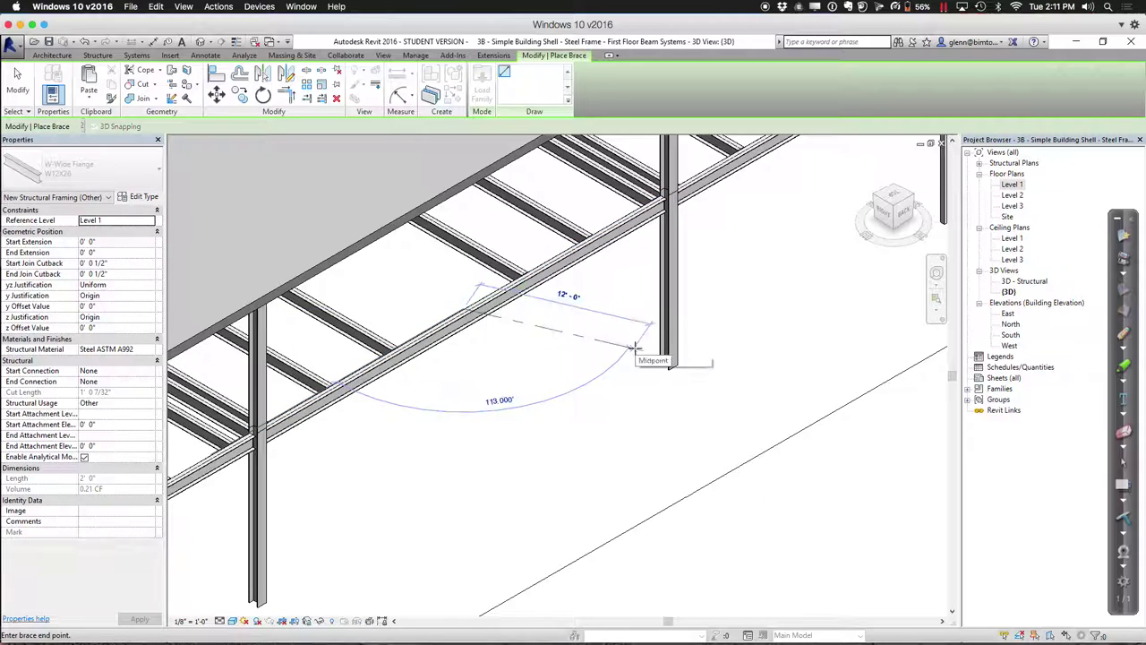
{"action": "left_click", "coordinate": [668, 365]}
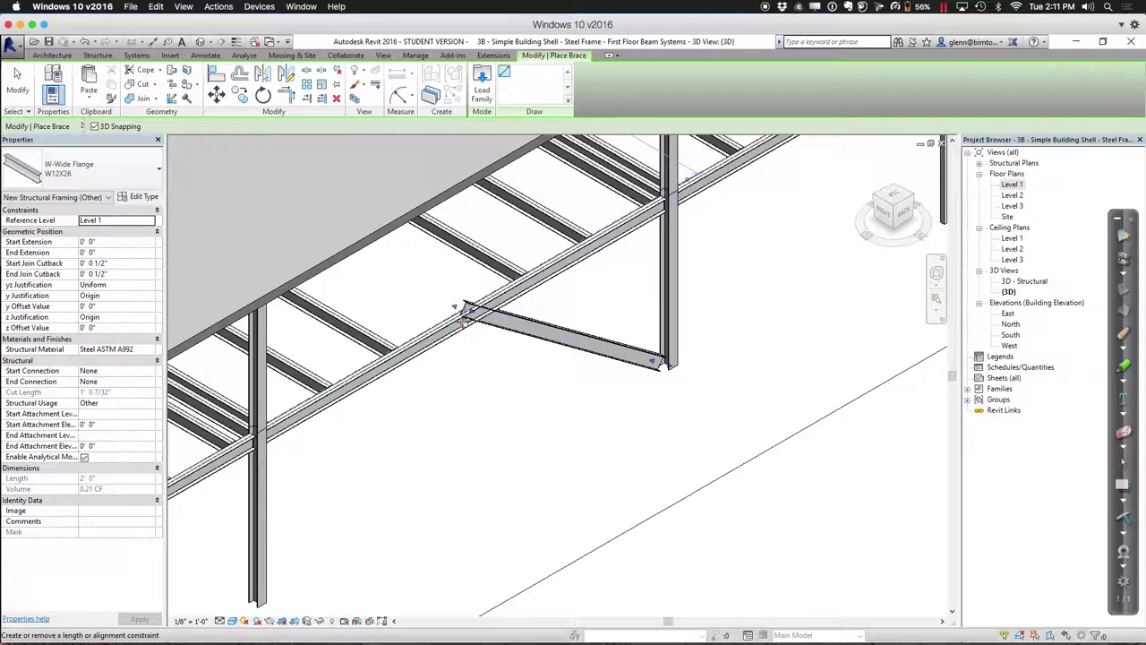
{"action": "left_click", "coordinate": [470, 344]}
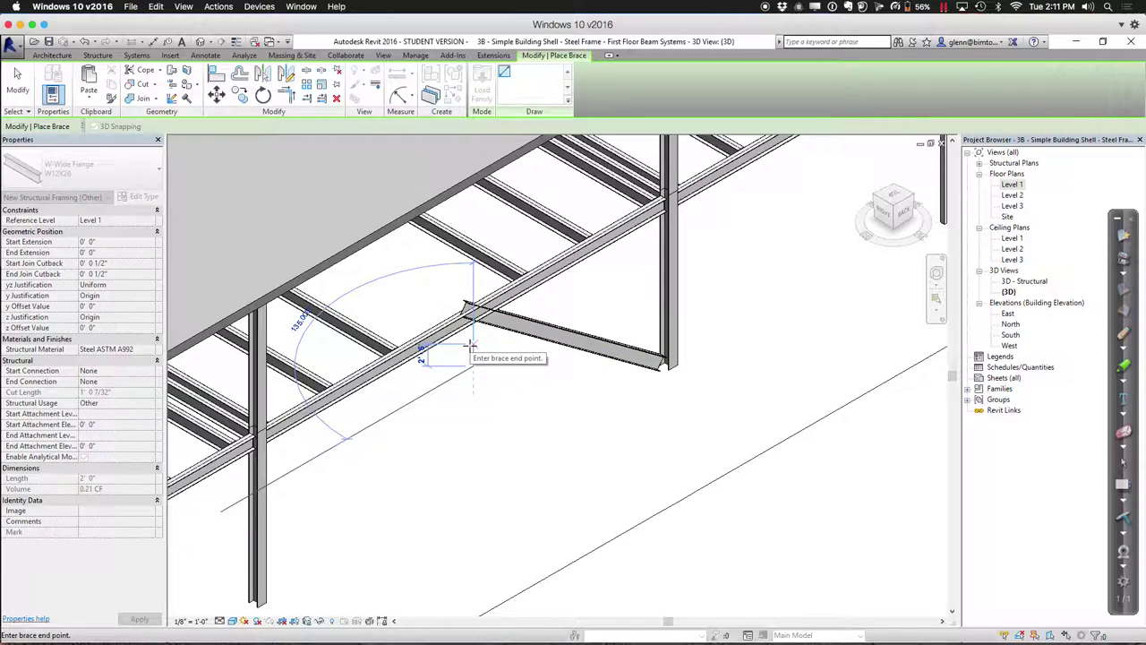
{"action": "key", "text": "Escape"}
{"action": "left_click", "coordinate": [463, 307]}
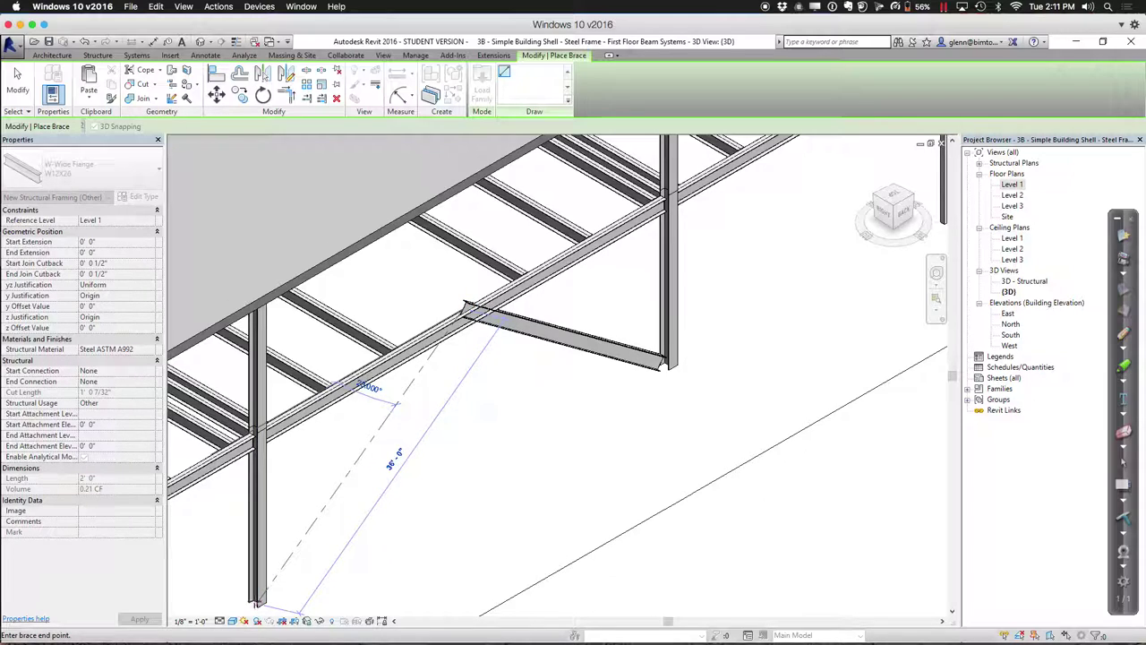
{"action": "left_click", "coordinate": [257, 601]}
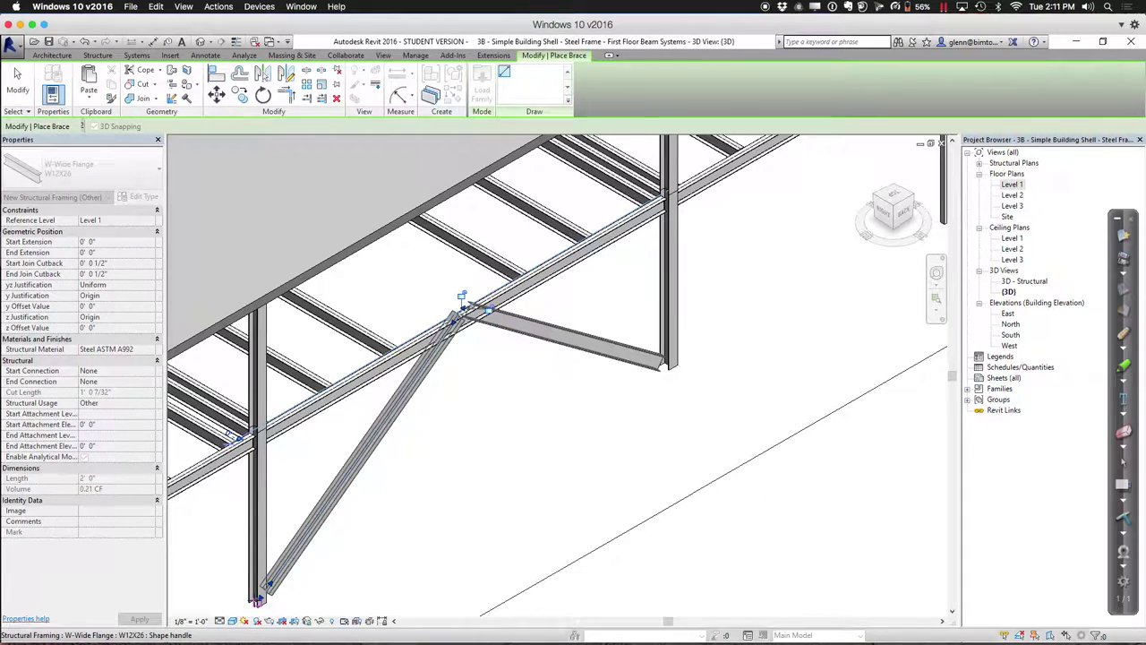
{"action": "left_click", "coordinate": [18, 85]}
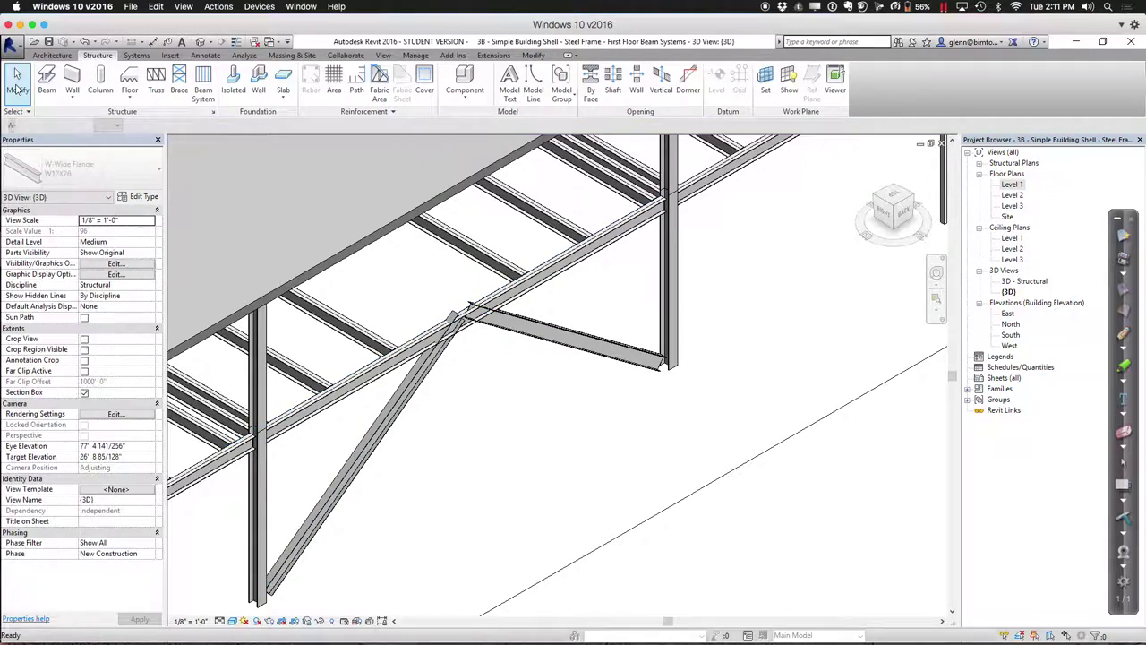
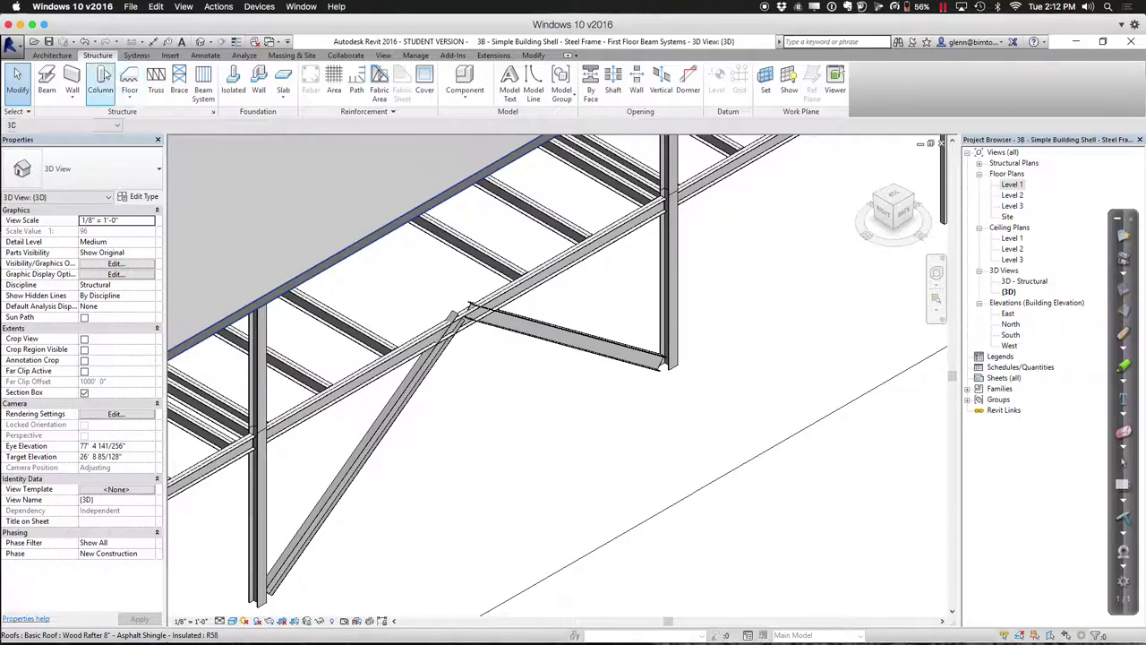
Cope the upper ends of both ground-floor braces against the back beam
{"action": "left_click", "coordinate": [506, 339]}
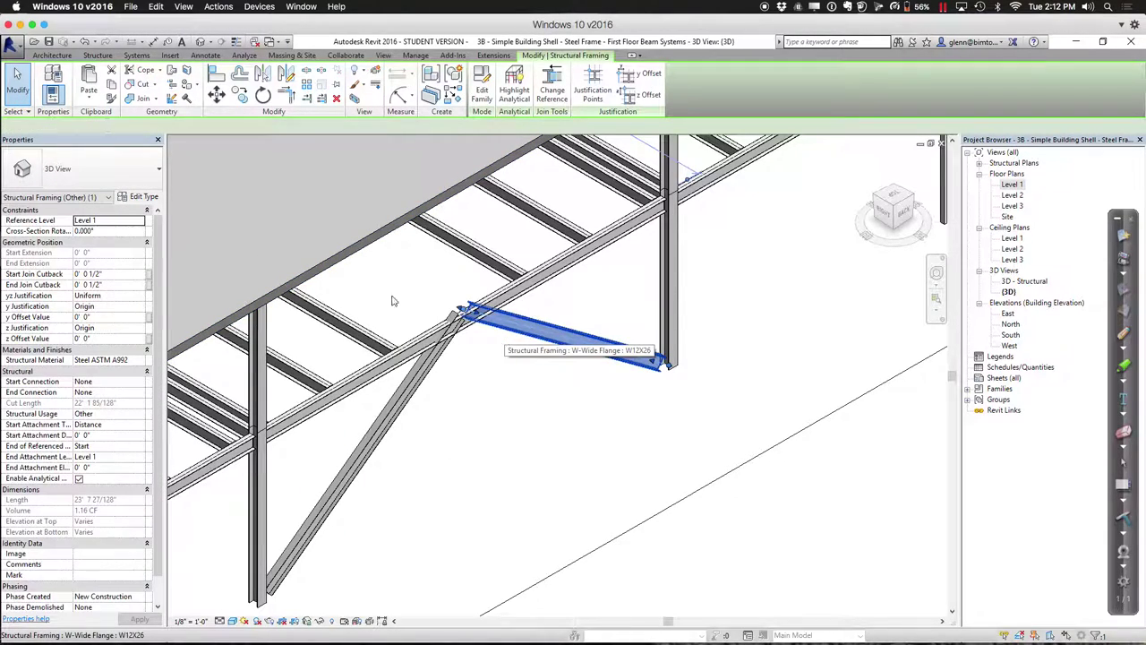
{"action": "left_click", "coordinate": [145, 70]}
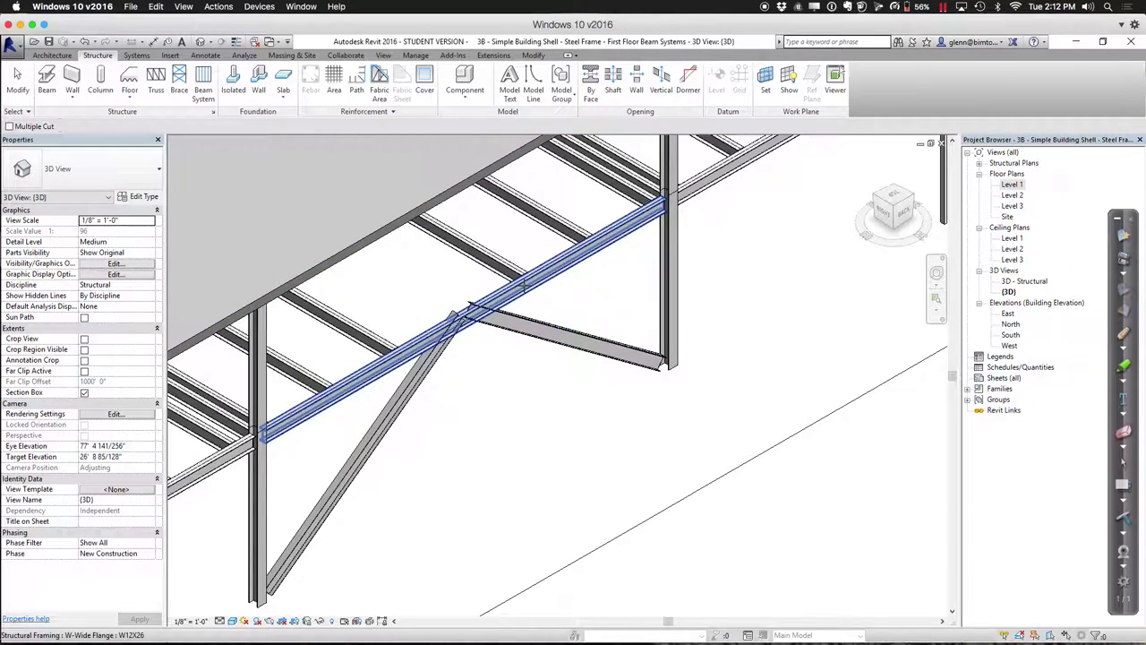
{"action": "left_click", "coordinate": [535, 295]}
{"action": "left_click", "coordinate": [531, 323]}
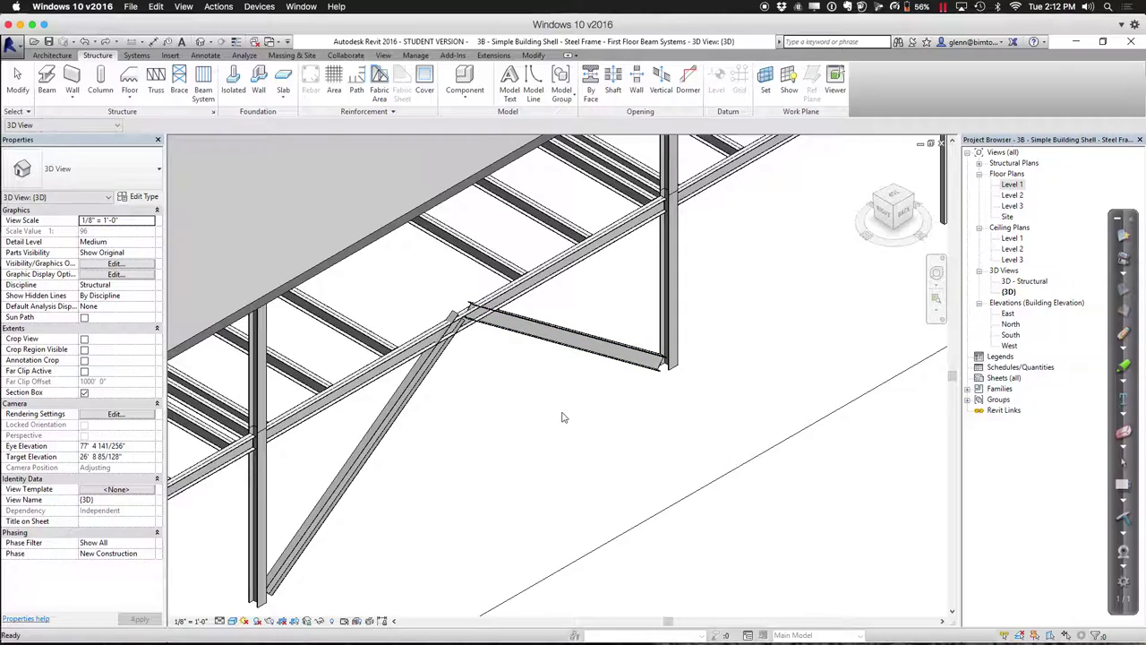
{"action": "left_click", "coordinate": [538, 327]}
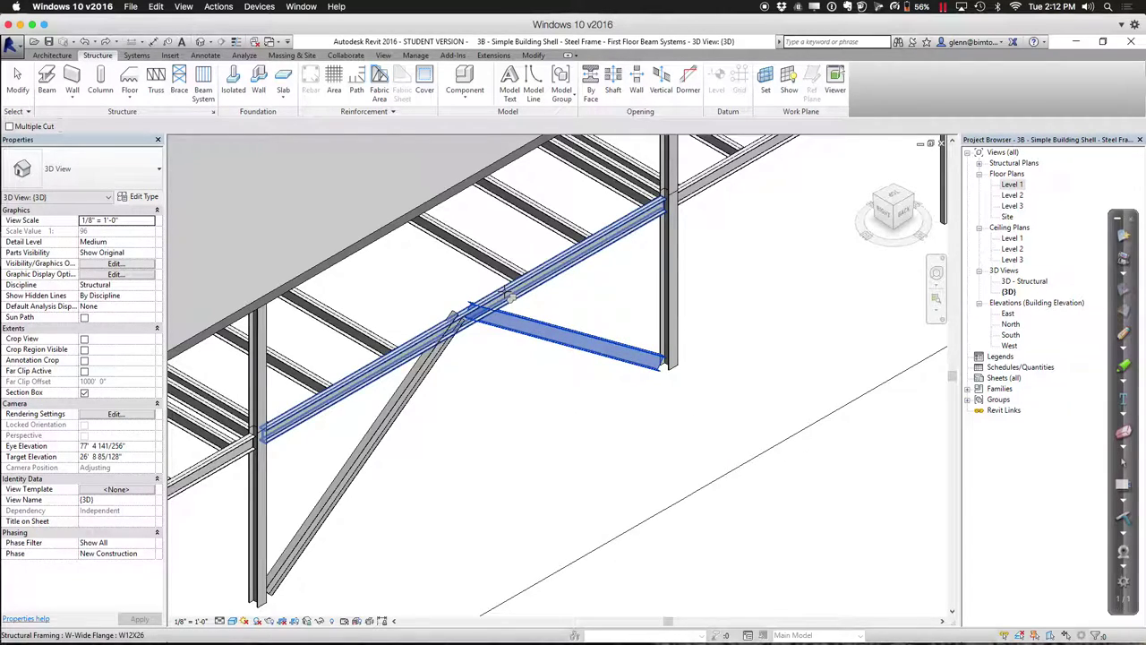
{"action": "left_click", "coordinate": [505, 293]}
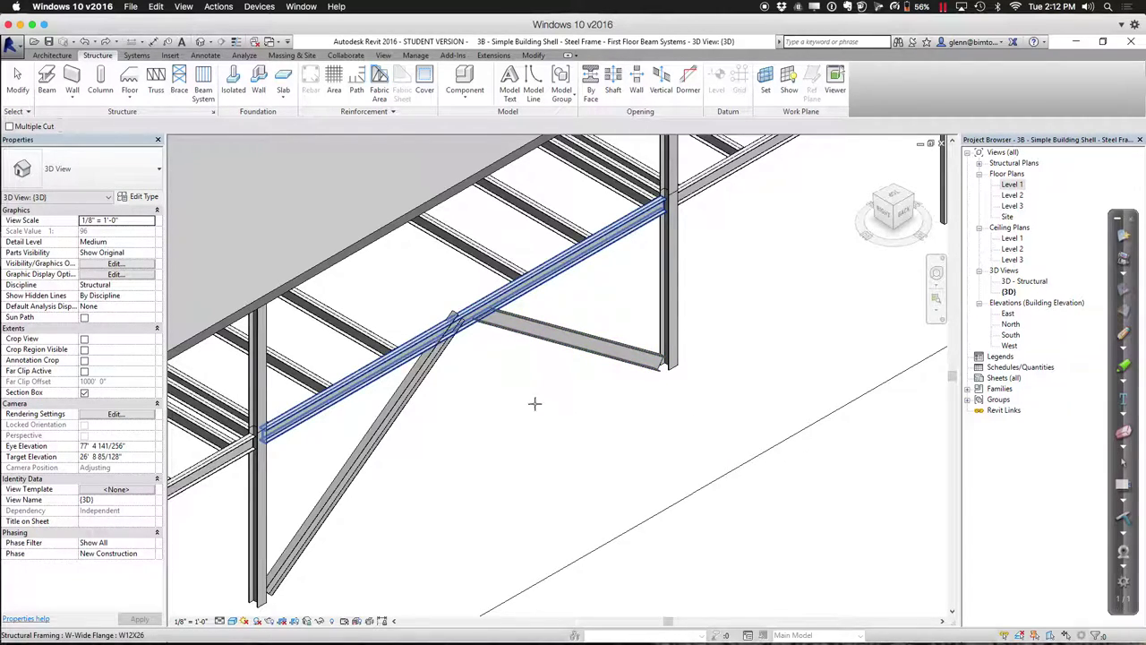
{"action": "left_click", "coordinate": [417, 387]}
{"action": "left_click", "coordinate": [422, 337]}
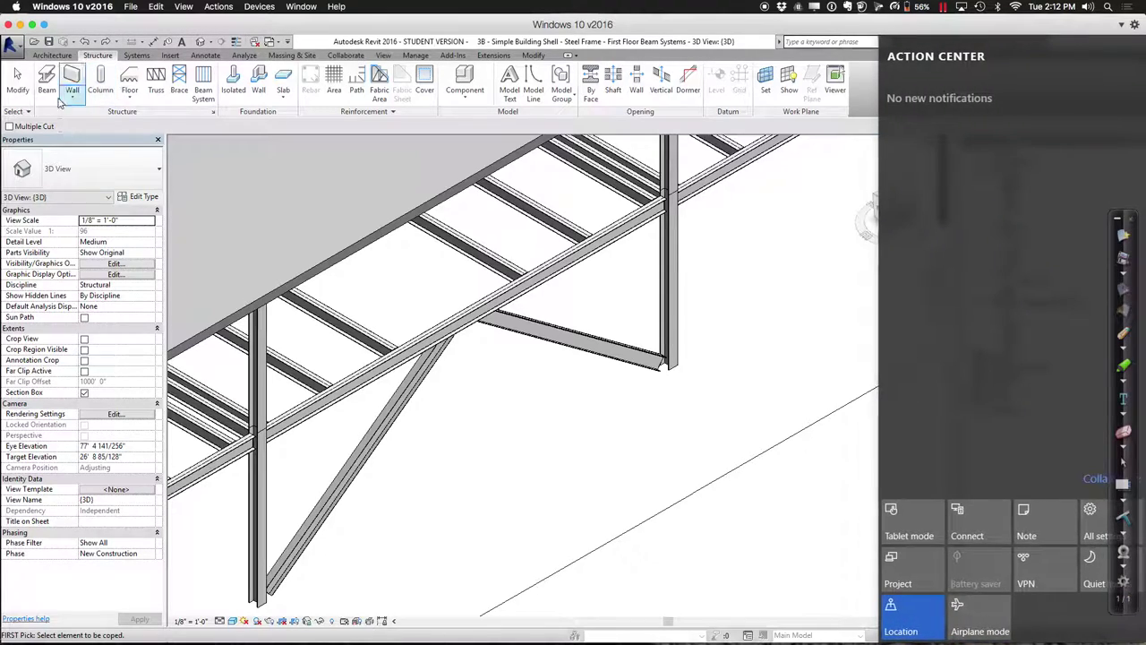
{"action": "left_click", "coordinate": [13, 92]}
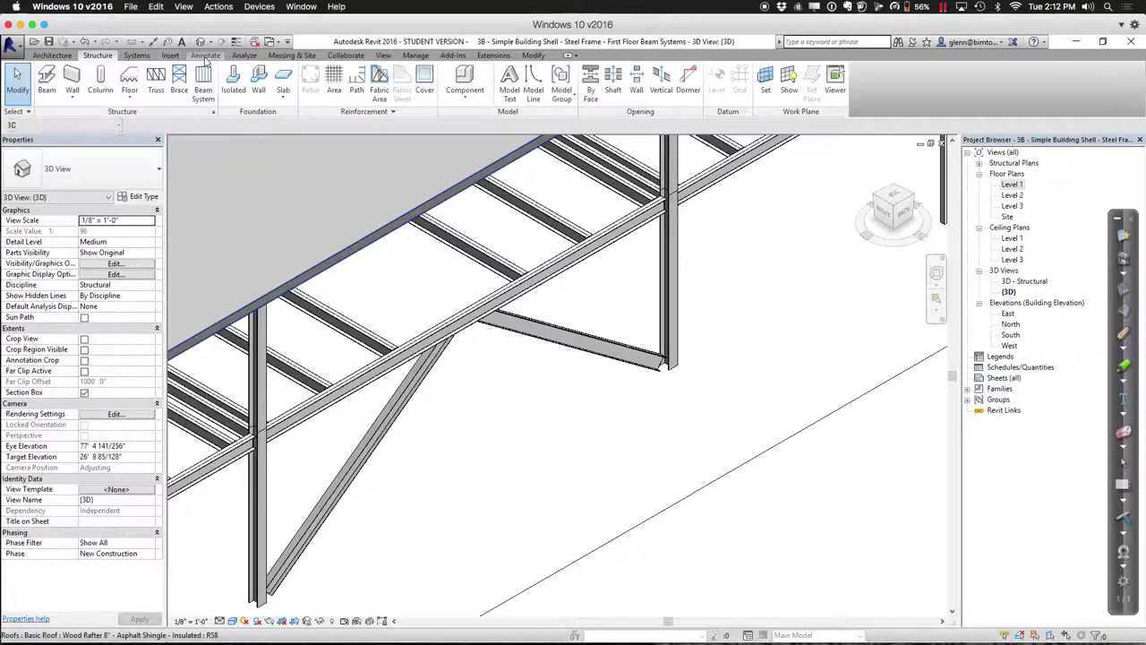
Open the HSS-Hollow Structural Section family from the Structural Framing, Steel folder of the US Imperial library for loading
{"action": "left_click", "coordinate": [171, 56]}
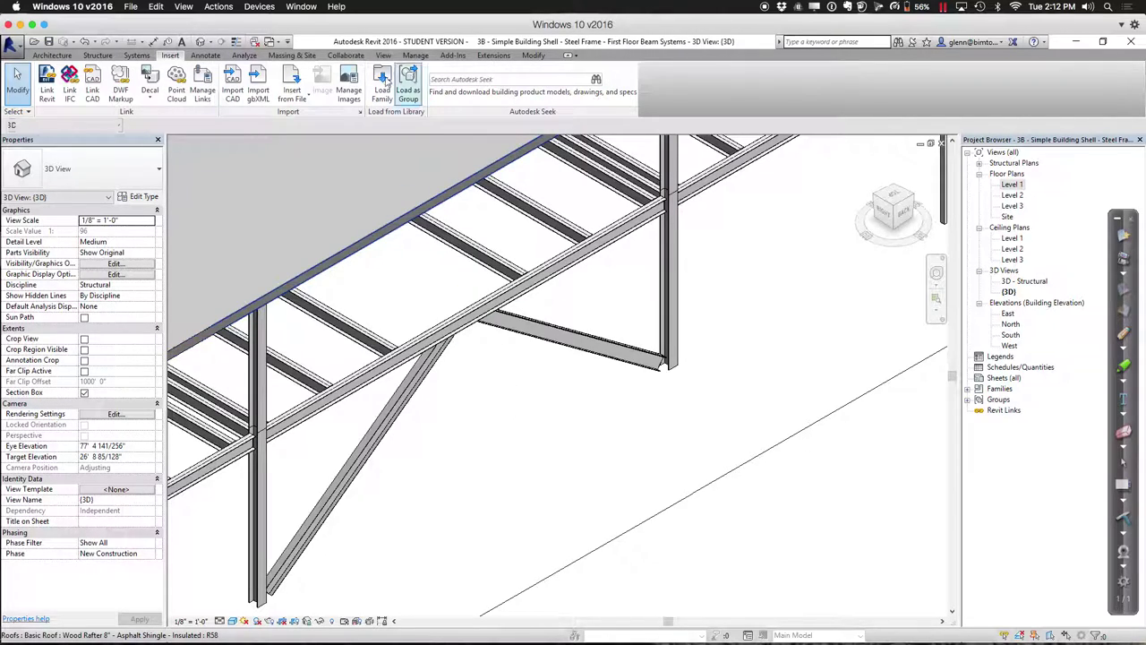
{"action": "left_click", "coordinate": [381, 89]}
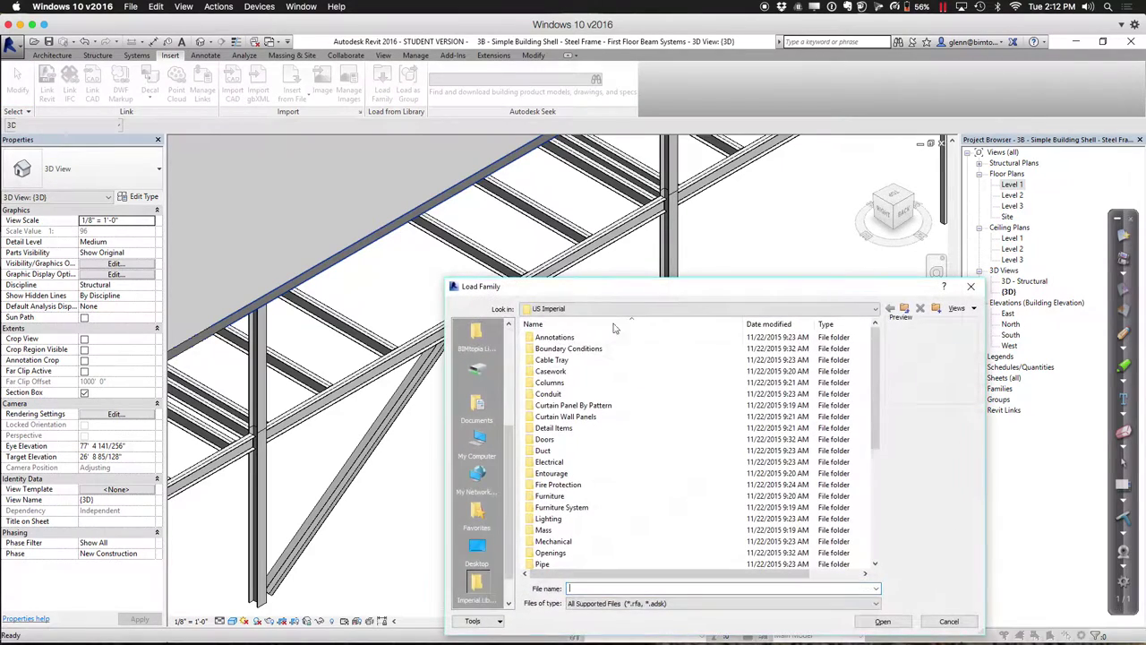
{"action": "scroll", "coordinate": [722, 484], "scroll_direction": "down", "scroll_amount": 6}
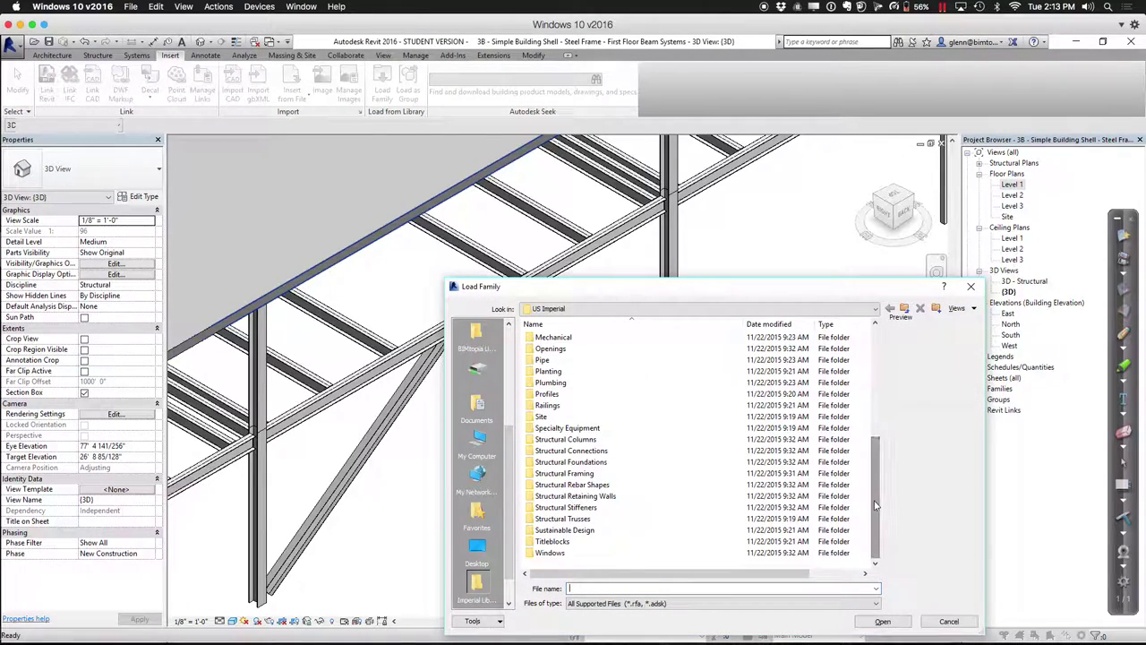
{"action": "double_click", "coordinate": [577, 472]}
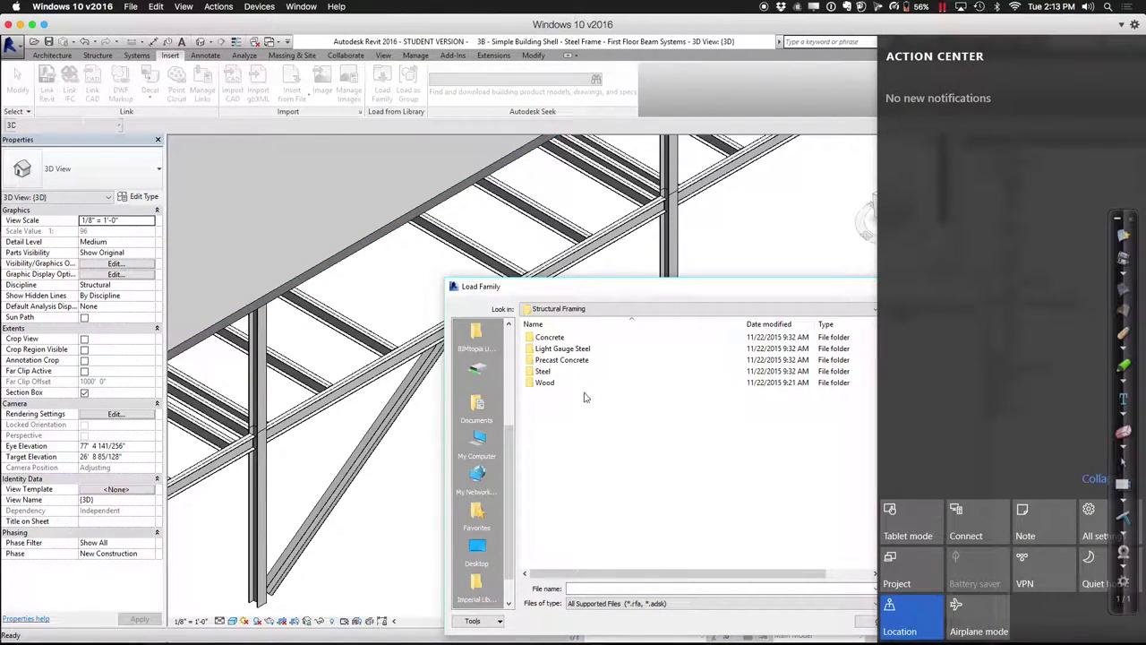
{"action": "double_click", "coordinate": [547, 370]}
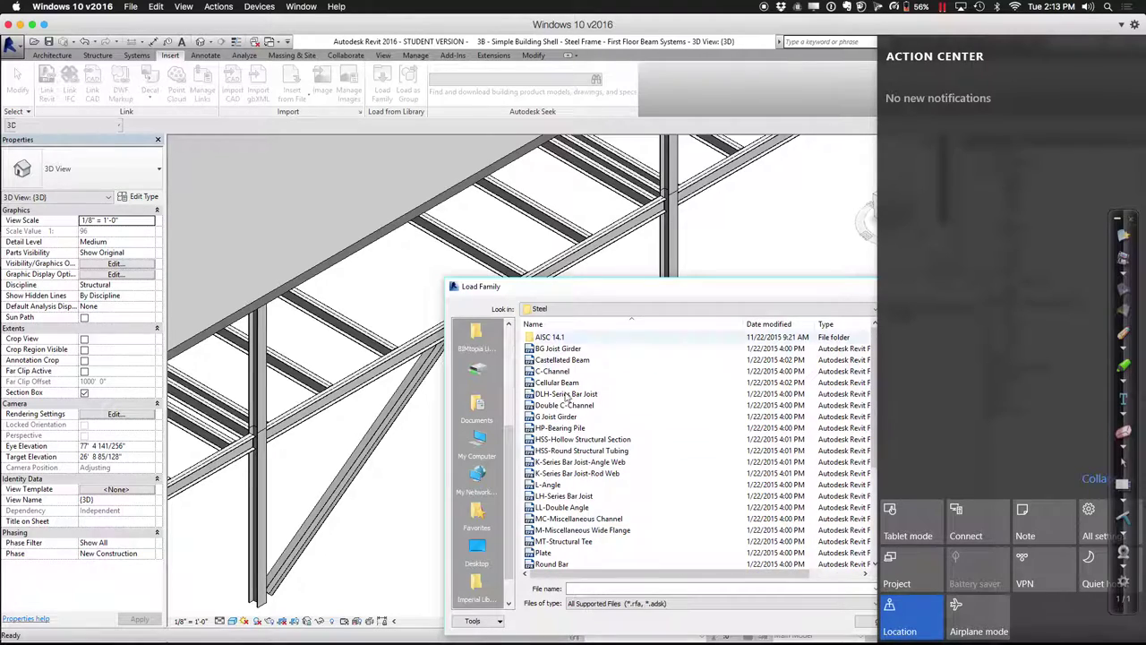
{"action": "left_click", "coordinate": [574, 440]}
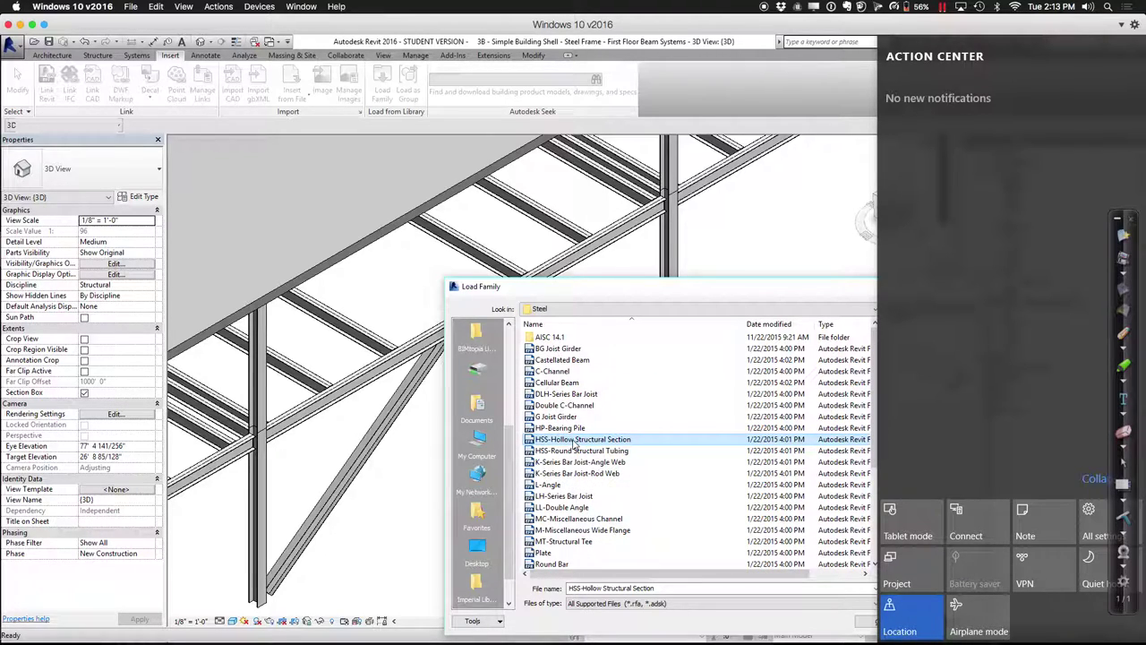
{"action": "double_click", "coordinate": [576, 441]}
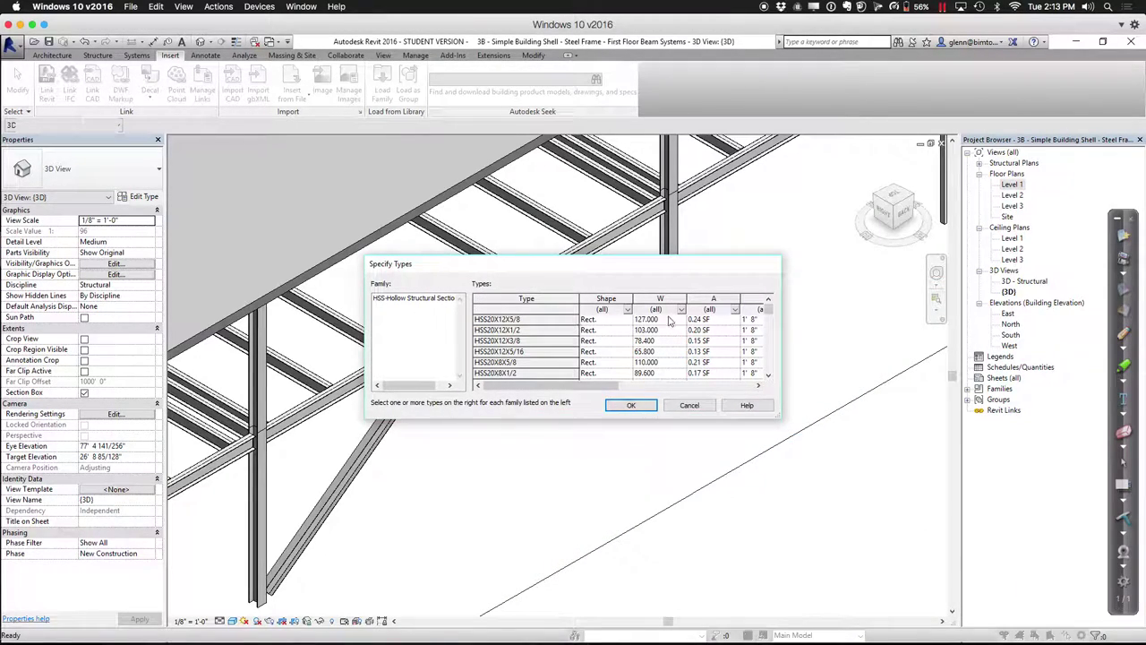
Select the square types HSS4X4X1/4 and HSS4X4X3/8 for loading
{"action": "left_click_drag", "start_coordinate": [768, 311], "coordinate": [768, 358]}
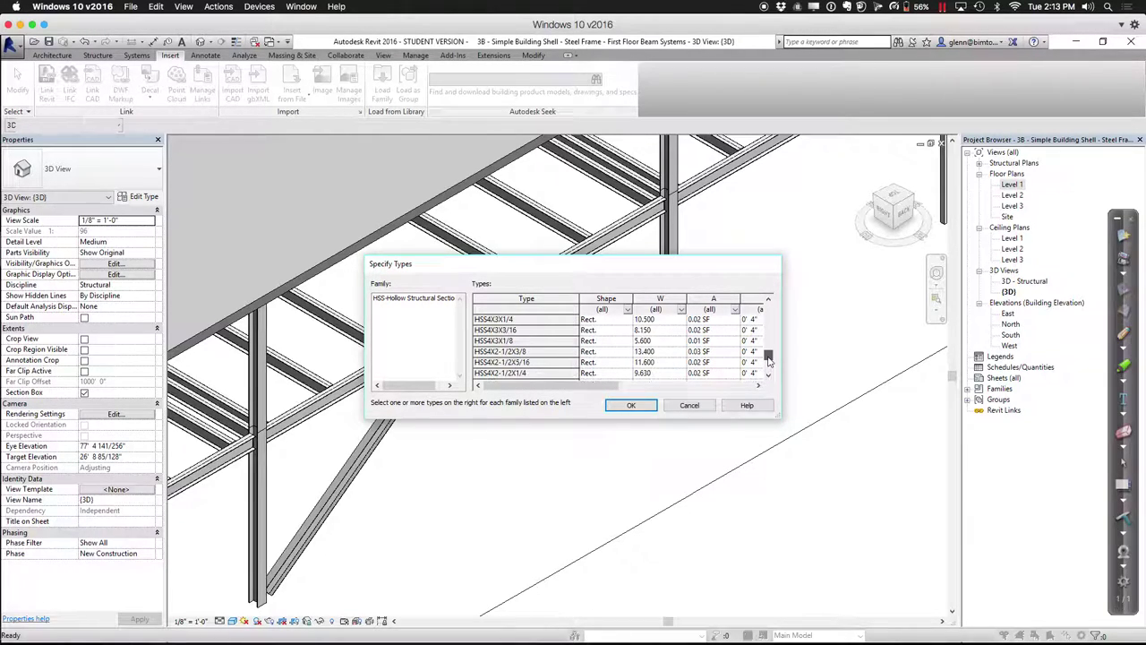
{"action": "left_click", "coordinate": [769, 300]}
{"action": "left_click", "coordinate": [769, 300]}
{"action": "left_click", "coordinate": [770, 300]}
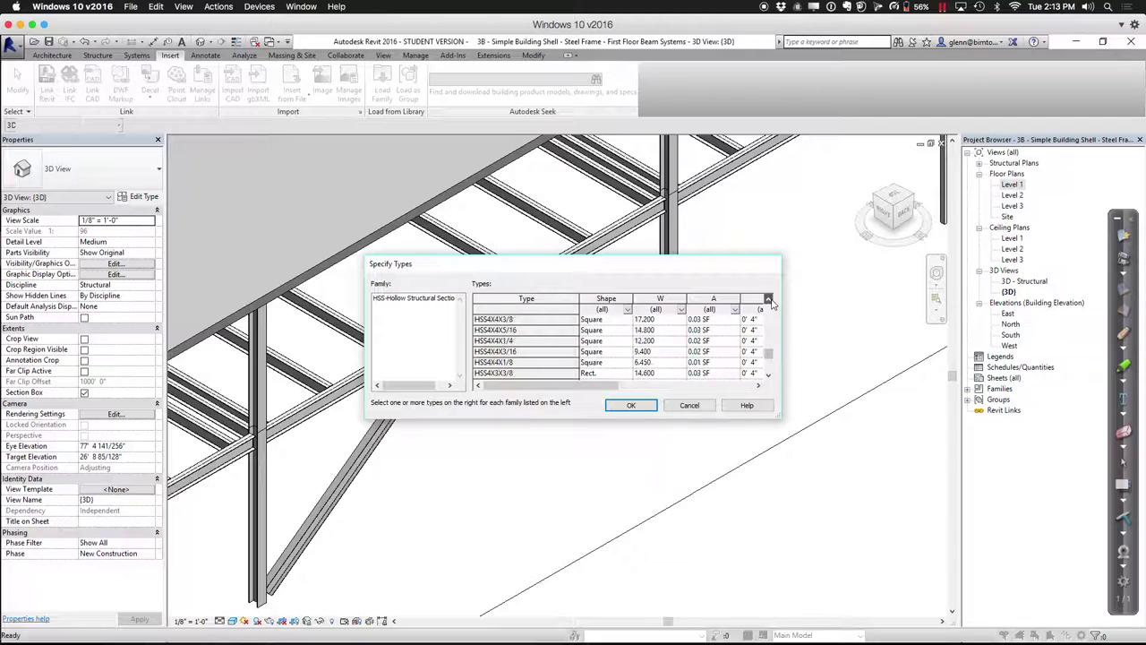
{"action": "left_click", "coordinate": [503, 342]}
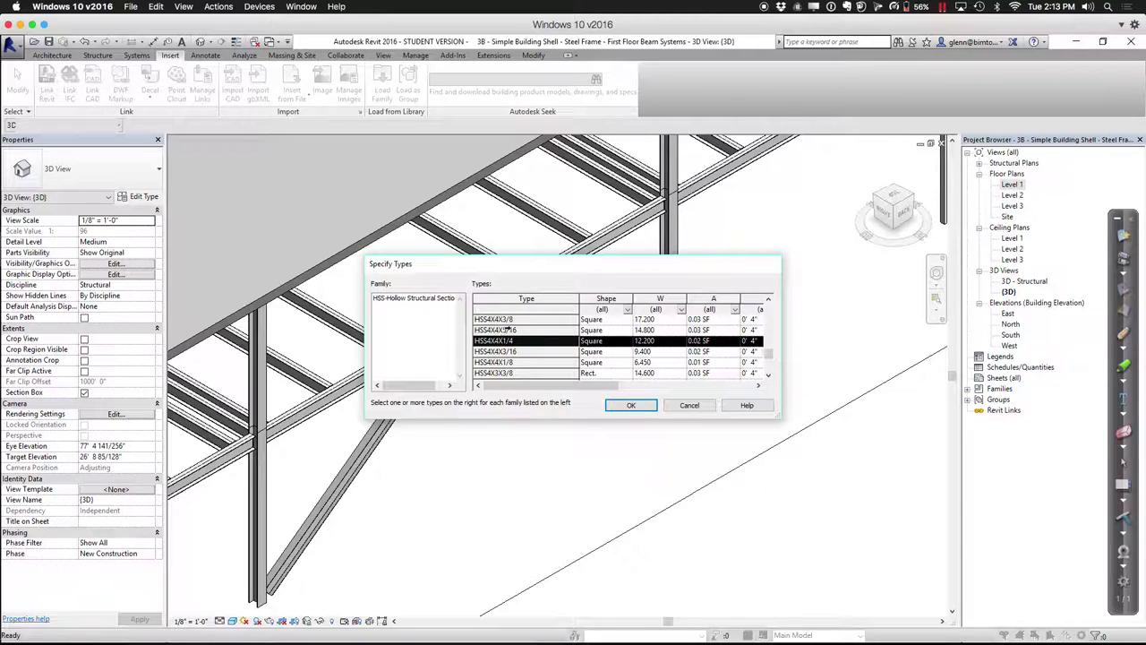
{"action": "left_click", "coordinate": [512, 319]}
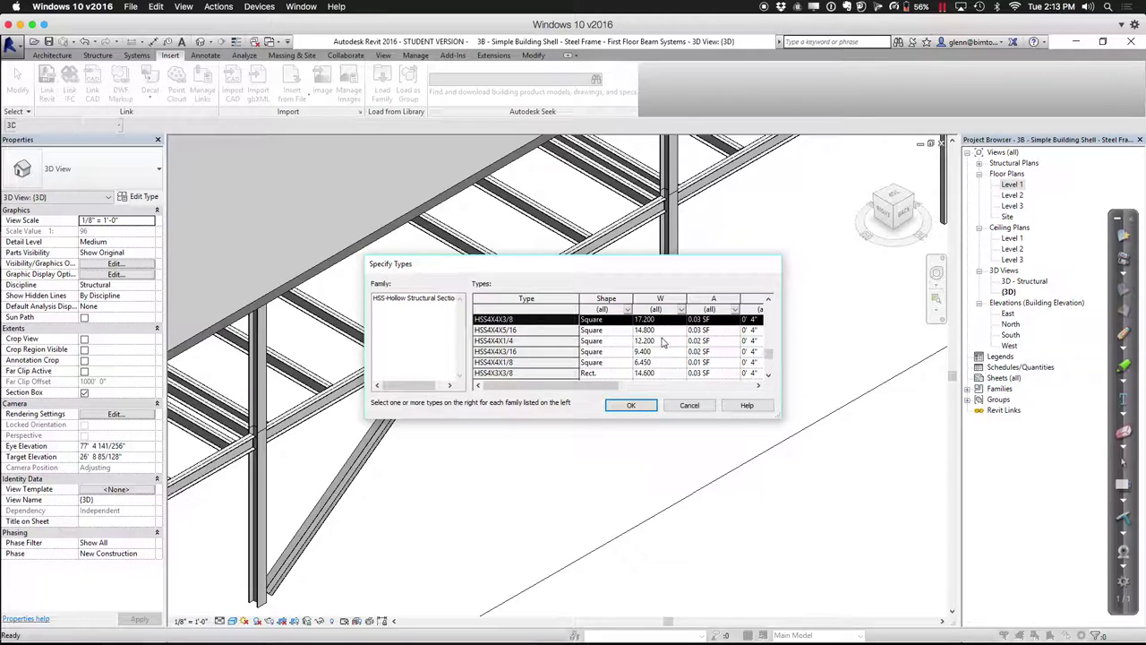
{"action": "key", "text": "super"}
{"action": "left_click", "coordinate": [522, 351]}
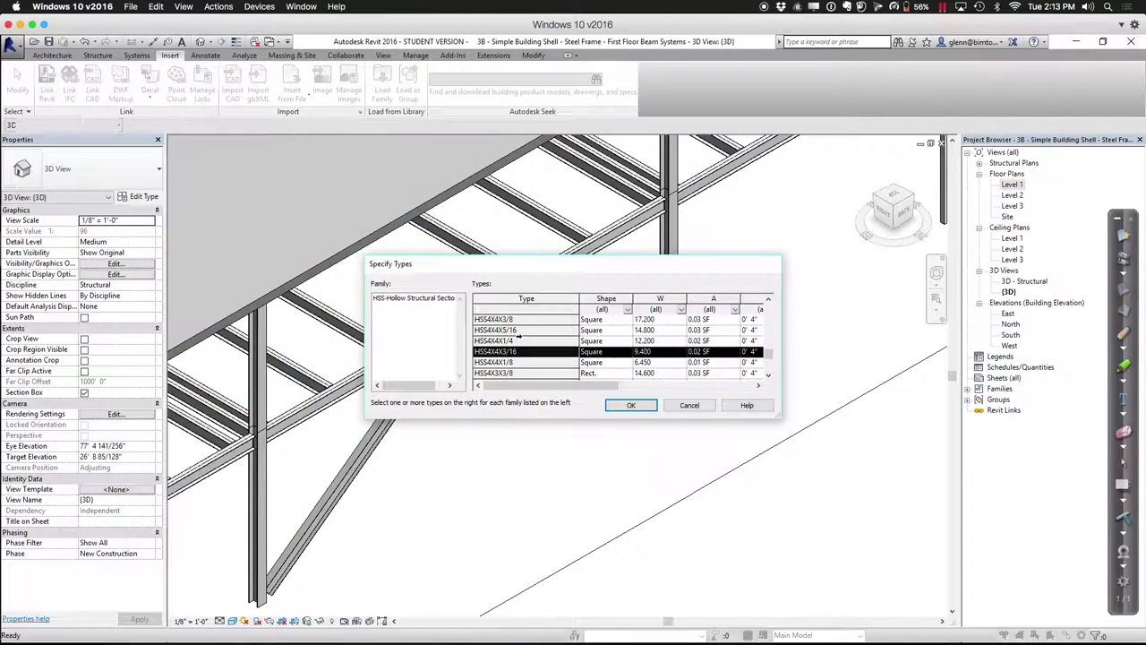
{"action": "left_click", "coordinate": [517, 340]}
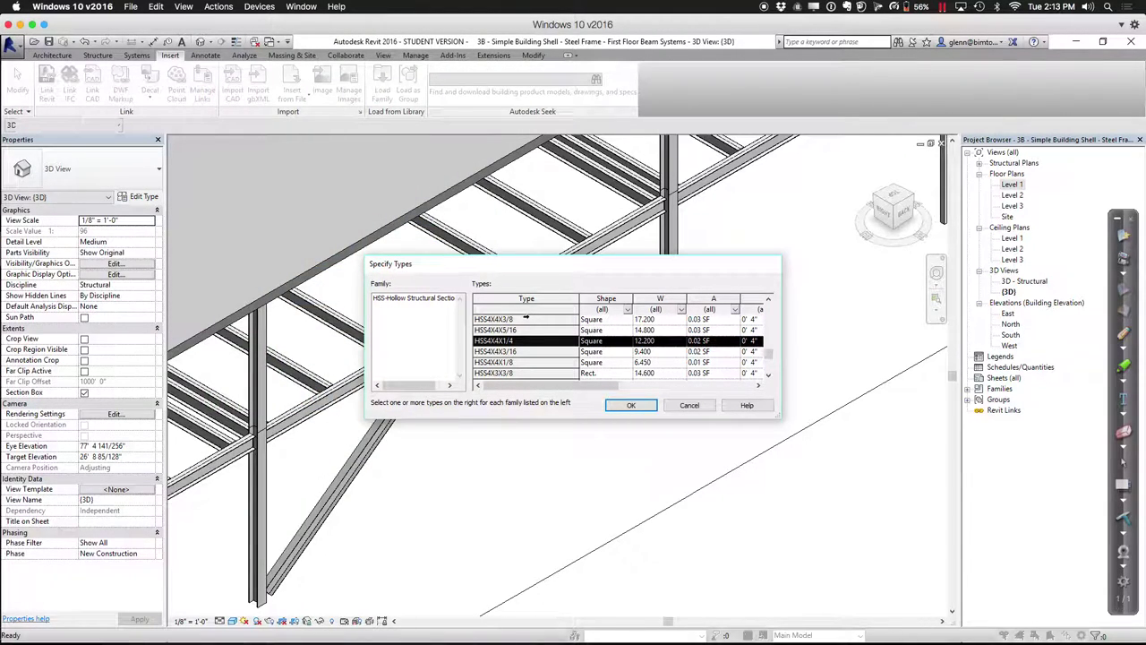
{"action": "left_click", "coordinate": [526, 319], "text": "ctrl"}
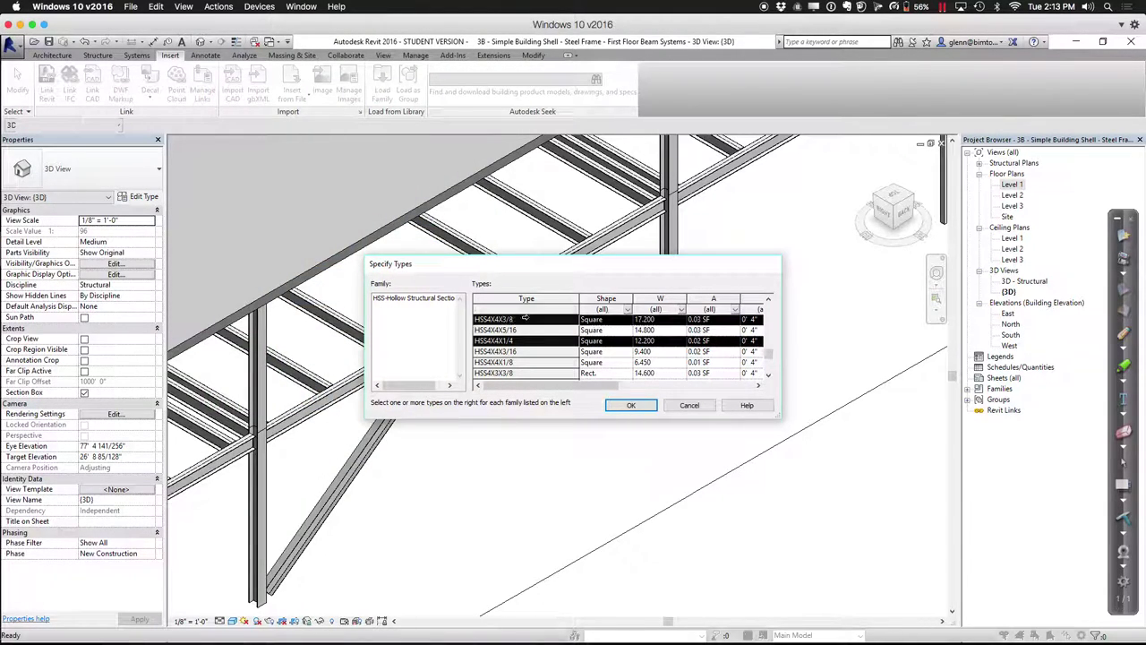
Add the rectangular types HSS5X3X1/8, HSS5X3X3/8 and HSS6X3X5/16 to the selection and load all chosen types
{"action": "left_click", "coordinate": [767, 299]}
{"action": "left_click", "coordinate": [767, 299]}
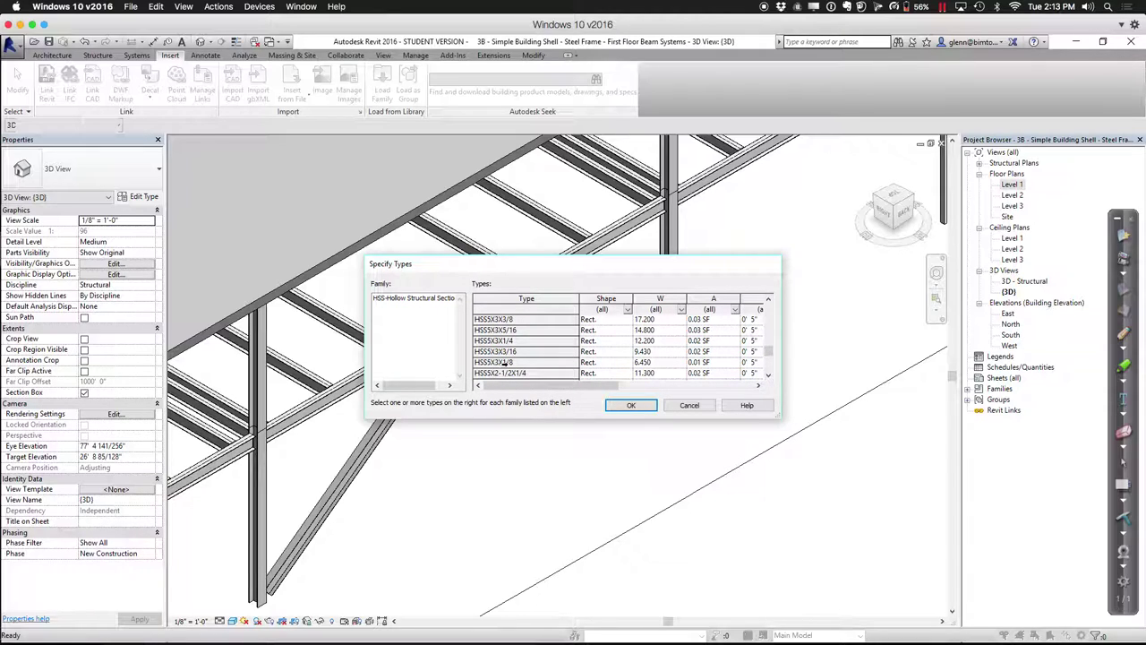
{"action": "left_click", "coordinate": [506, 361], "text": "ctrl"}
{"action": "left_click", "coordinate": [512, 319], "text": "ctrl"}
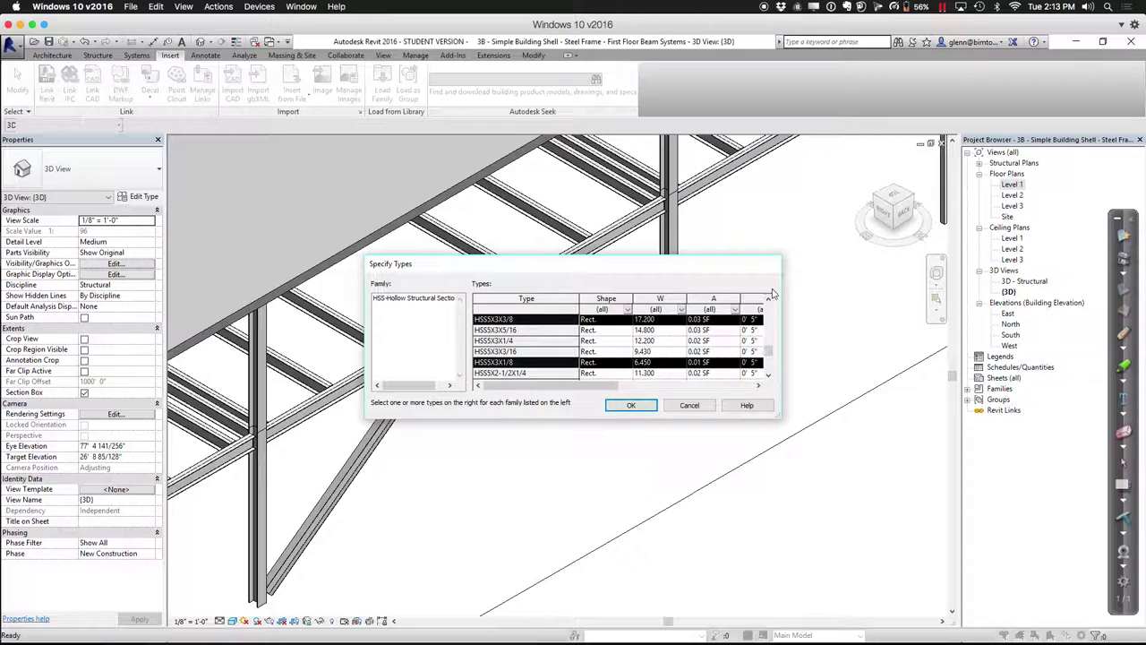
{"action": "left_click_drag", "start_coordinate": [768, 299], "coordinate": [768, 299]}
{"action": "left_click", "coordinate": [506, 330], "text": "ctrl"}
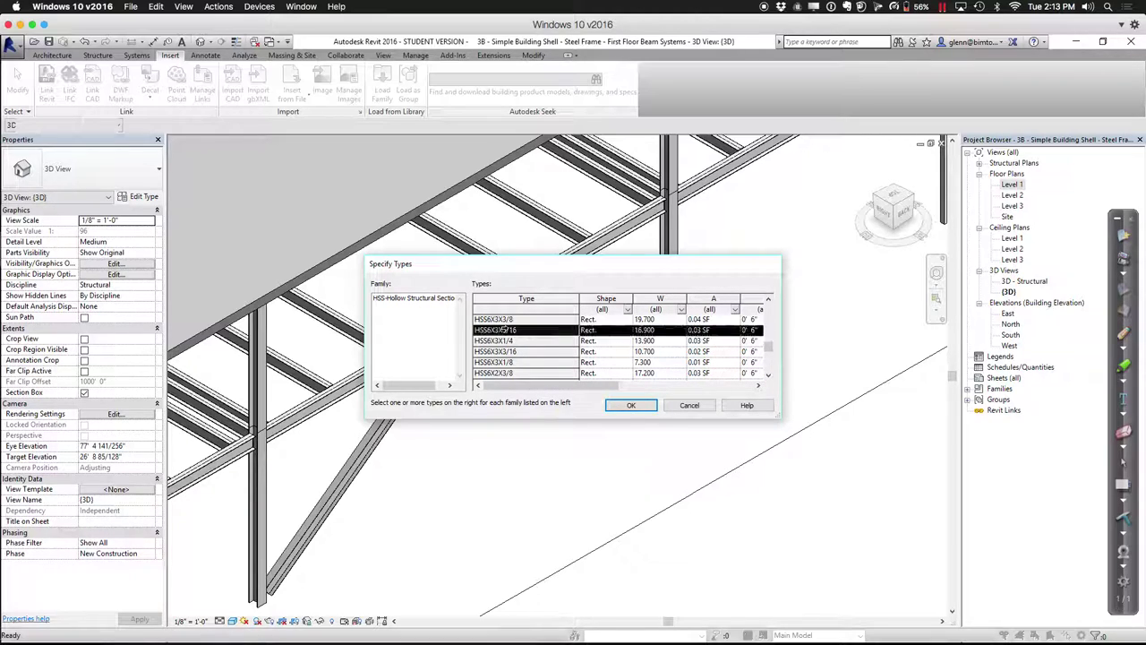
{"action": "left_click", "coordinate": [632, 405]}
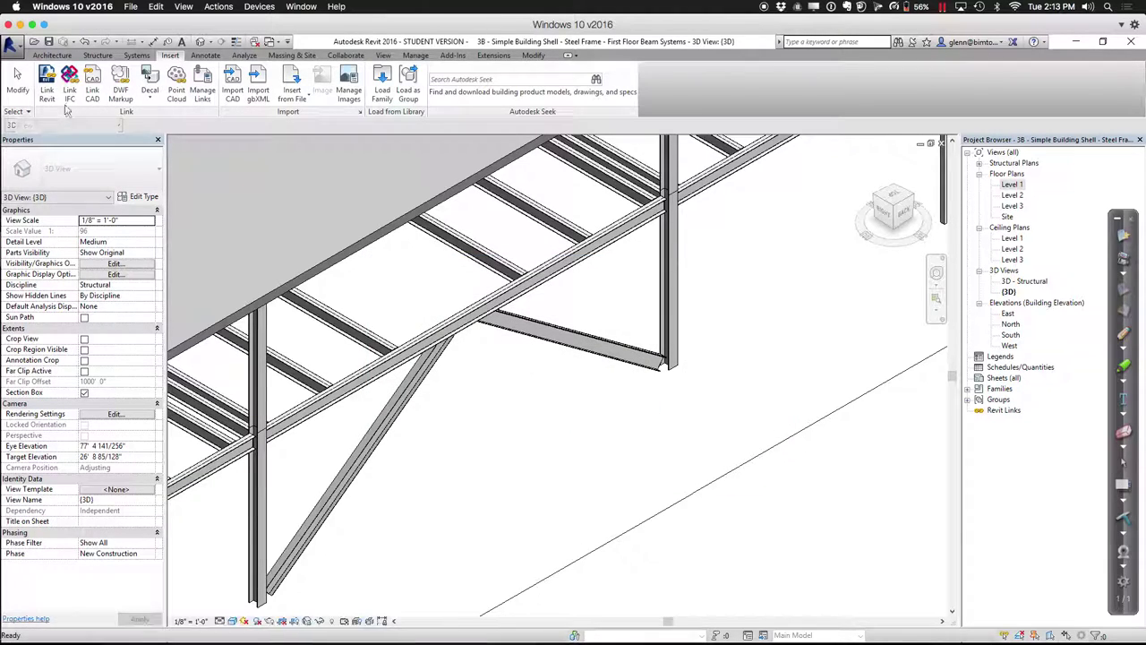
Change the ground-floor brace running down to the nearer column's base to type HSS4X4X3/8
{"action": "left_click", "coordinate": [16, 81]}
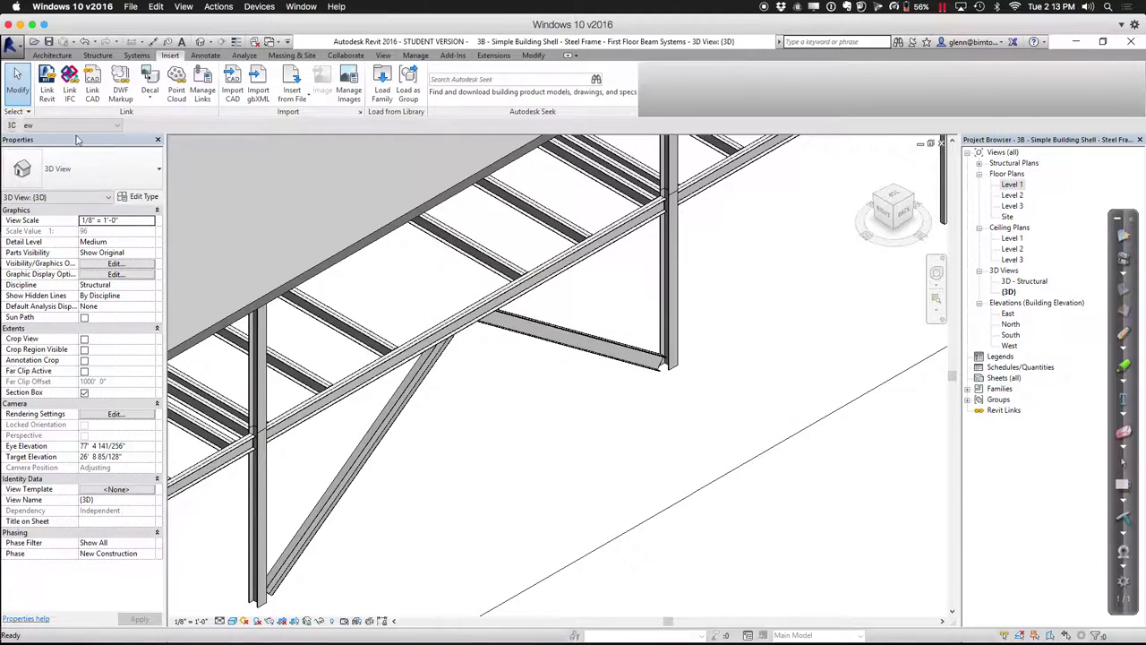
{"action": "left_click", "coordinate": [407, 414]}
{"action": "left_click", "coordinate": [115, 170]}
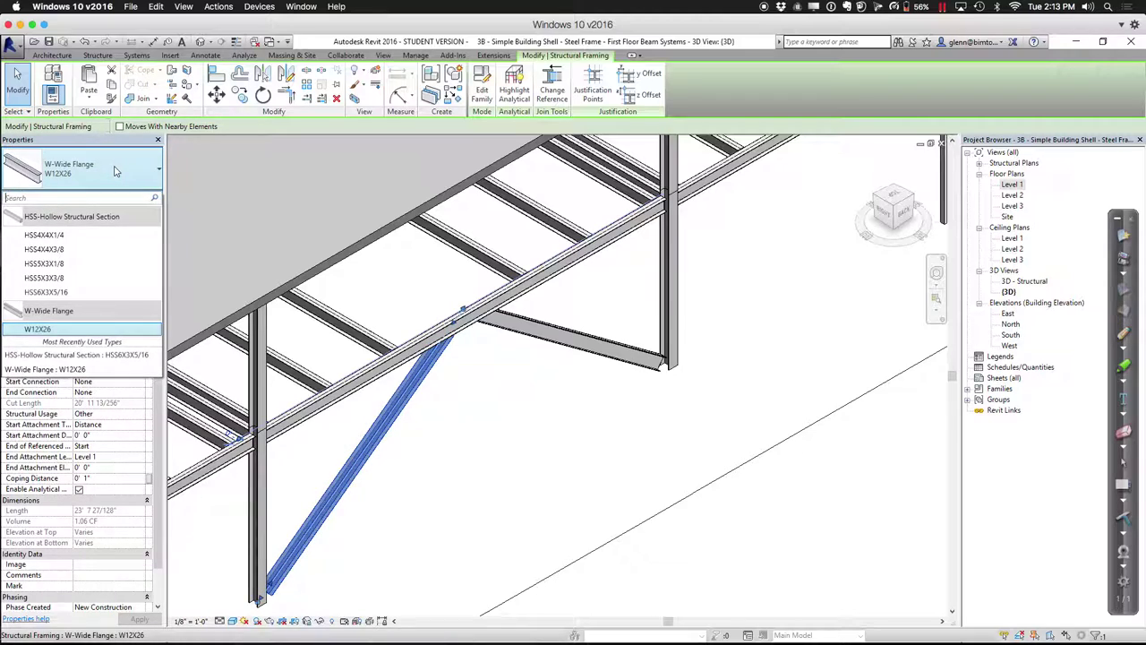
{"action": "left_click", "coordinate": [45, 249]}
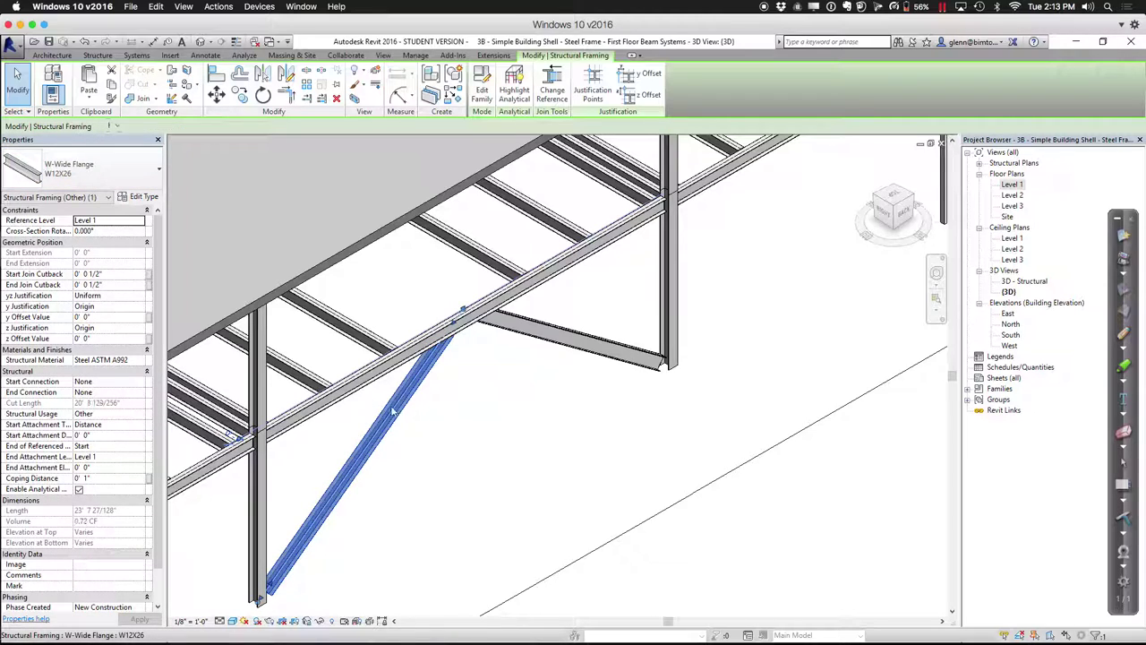
{"action": "left_click", "coordinate": [417, 436]}
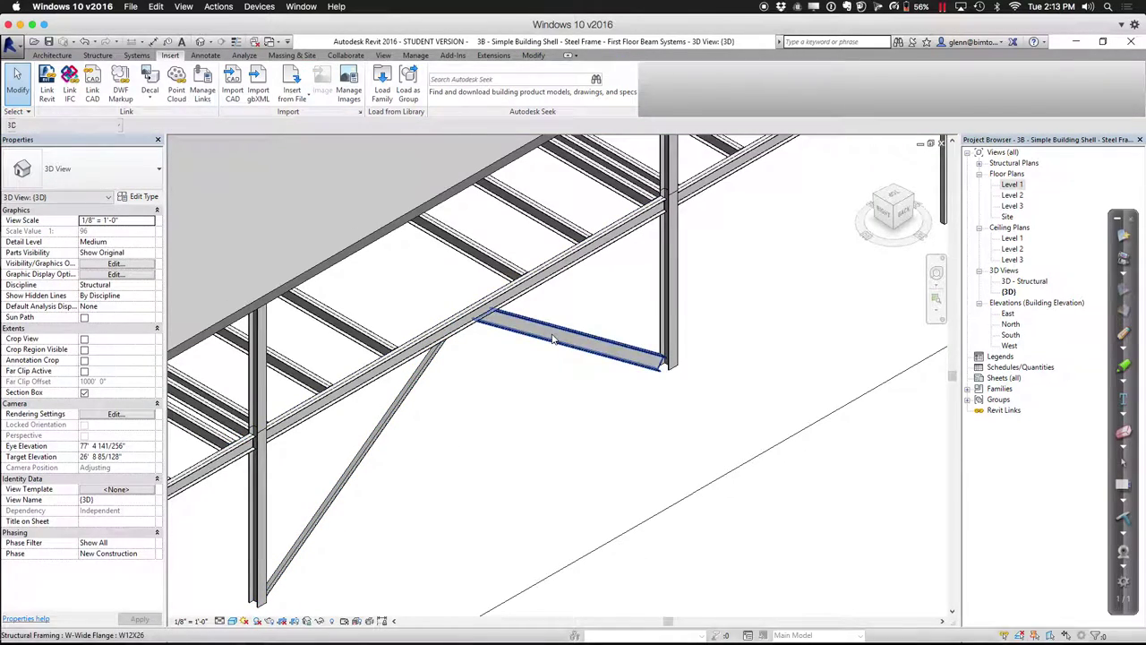
Change the other ground-floor brace of the inverted-V pair to type HSS4X4X1/4
{"action": "left_click", "coordinate": [573, 338]}
{"action": "left_click", "coordinate": [94, 169]}
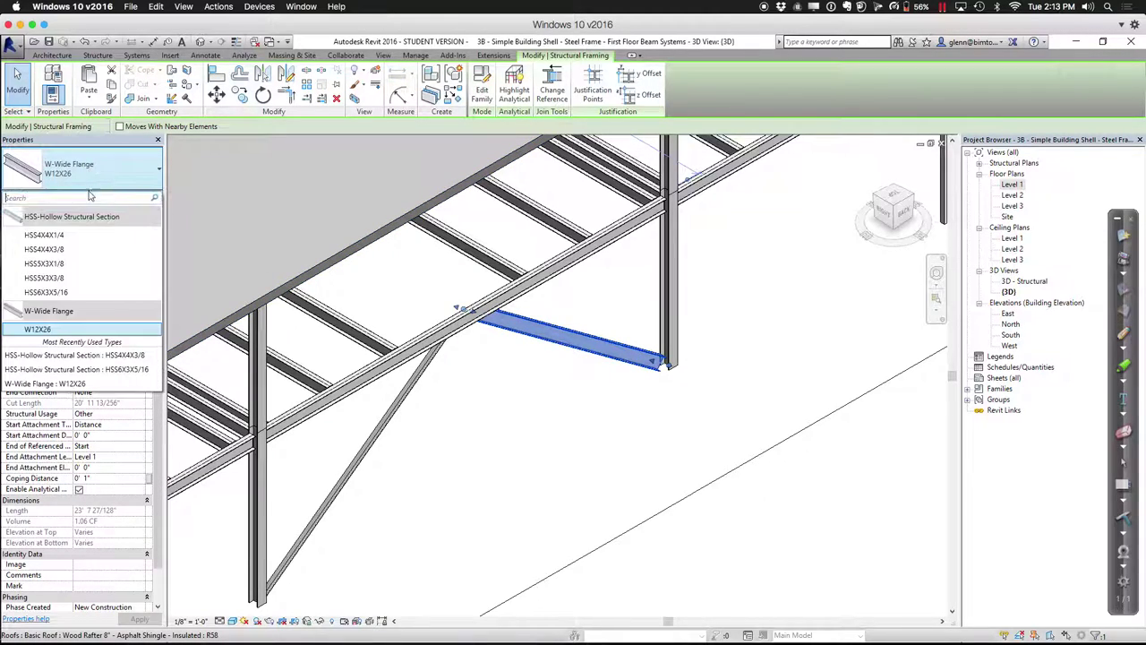
{"action": "left_click", "coordinate": [45, 234]}
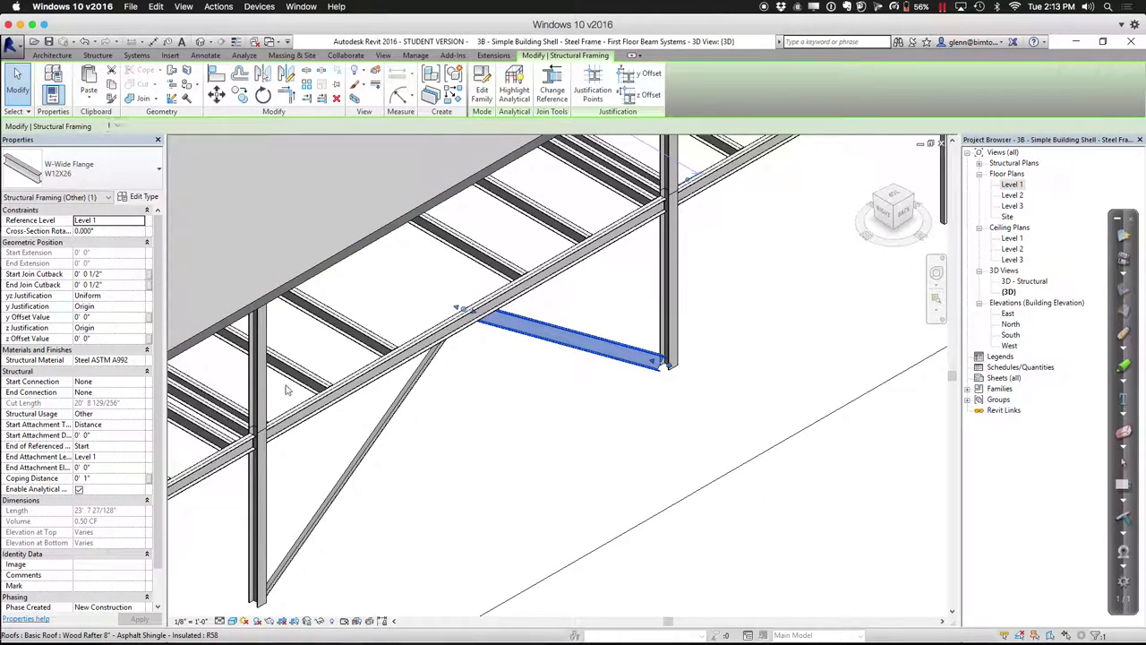
{"action": "left_click", "coordinate": [379, 472]}
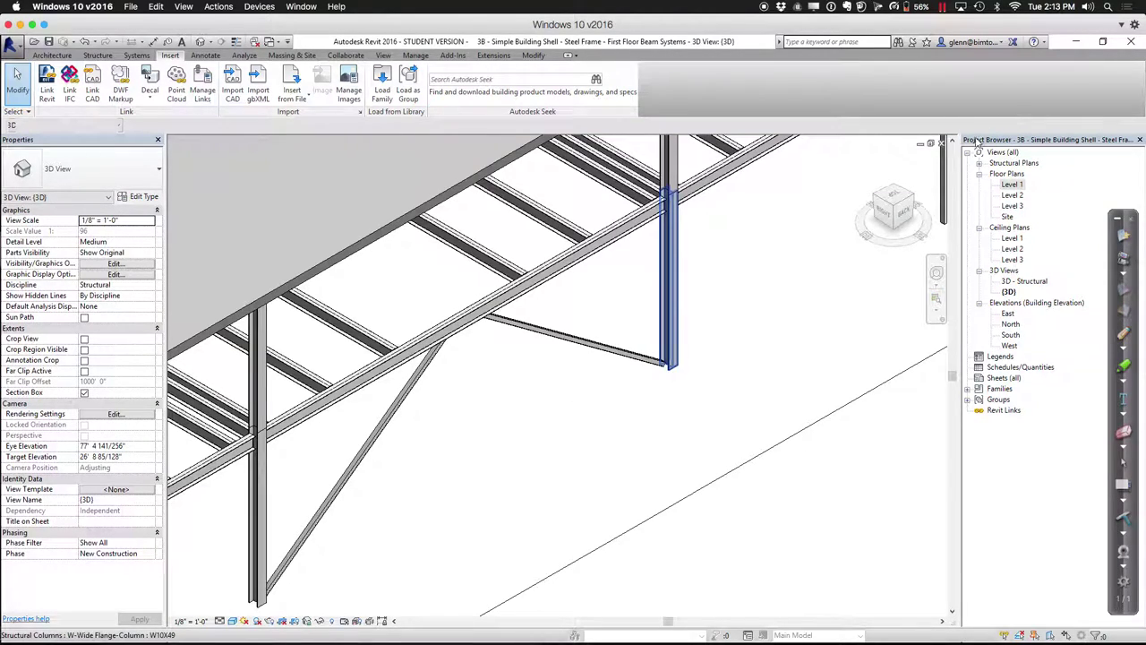
Copy both HSS braces of the ground-floor inverted-V pair to the clipboard
{"action": "left_click_drag", "start_coordinate": [956, 145], "coordinate": [946, 145]}
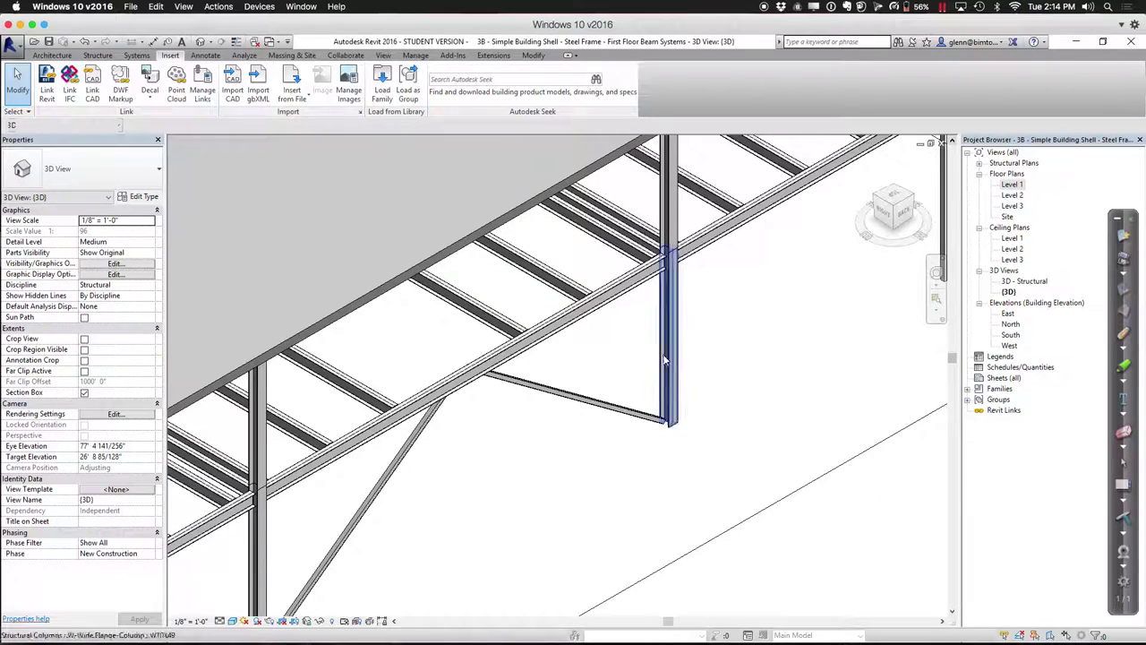
{"action": "left_click", "coordinate": [612, 405]}
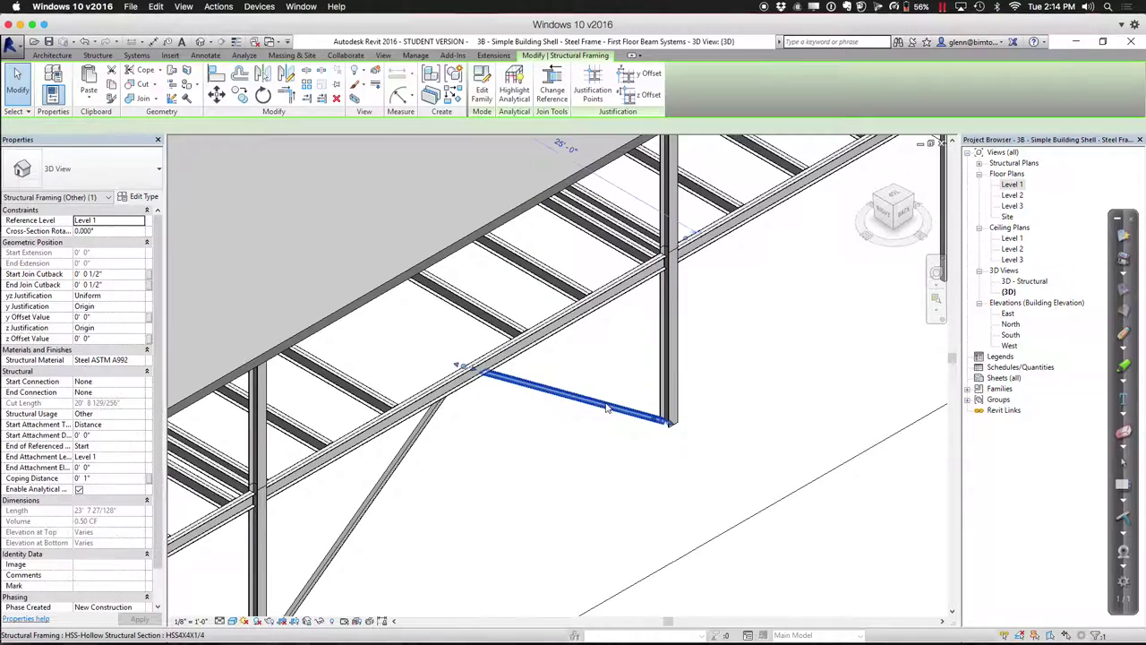
{"action": "left_click", "coordinate": [413, 447], "text": "ctrl"}
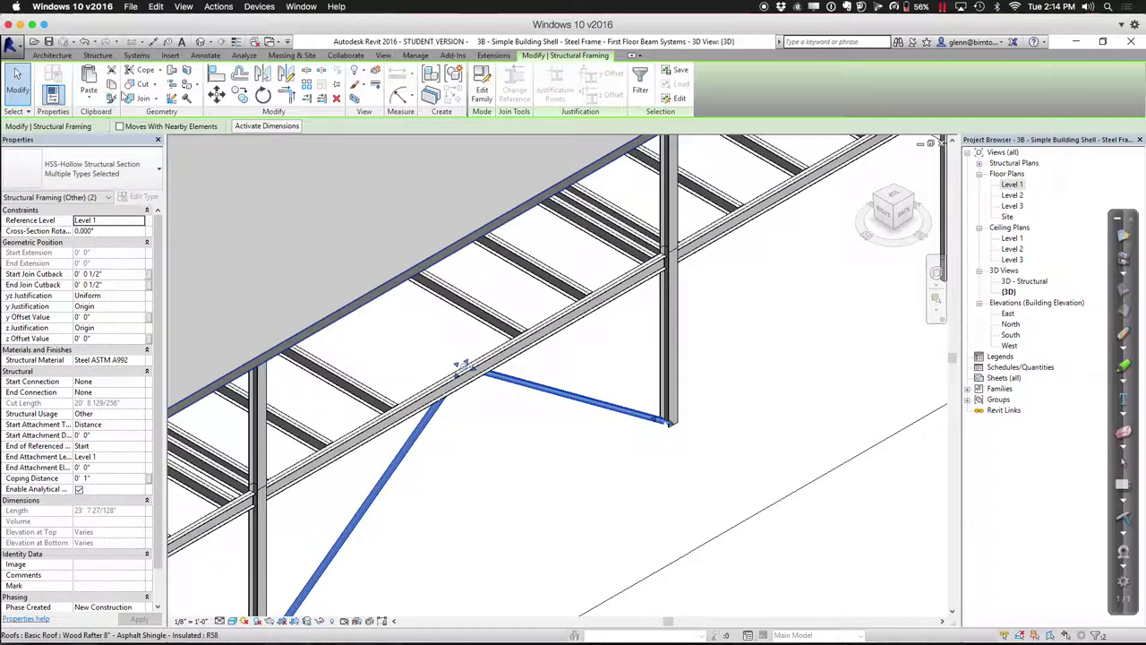
Try to paste the copied braces aligned to Level 3
{"action": "left_click", "coordinate": [94, 101]}
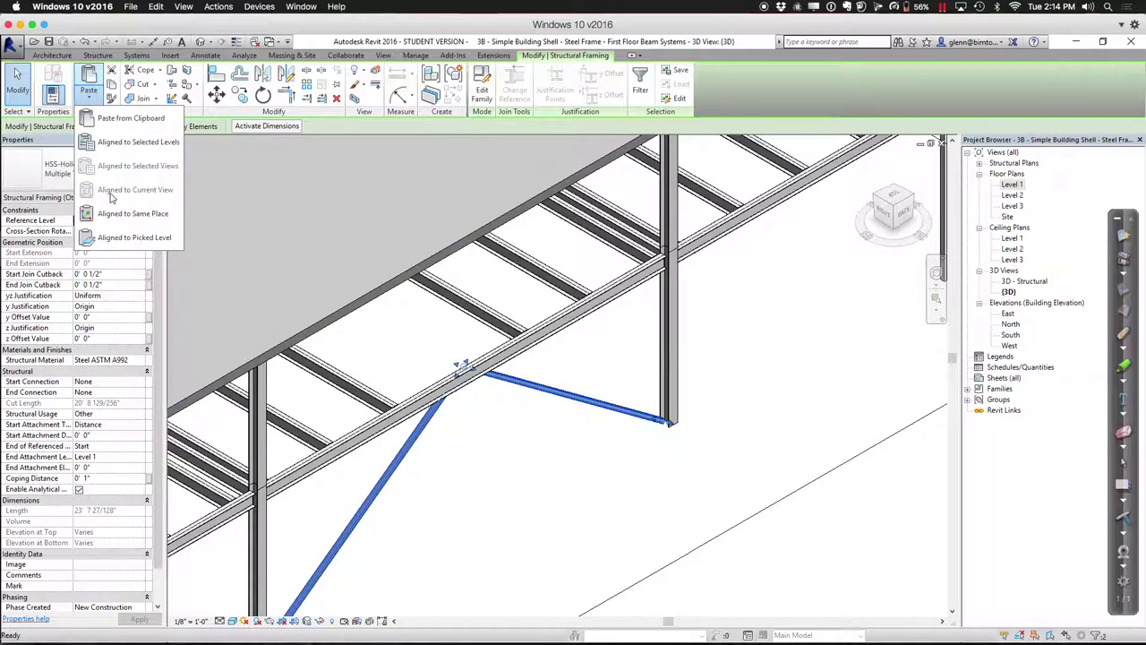
{"action": "left_click", "coordinate": [126, 143]}
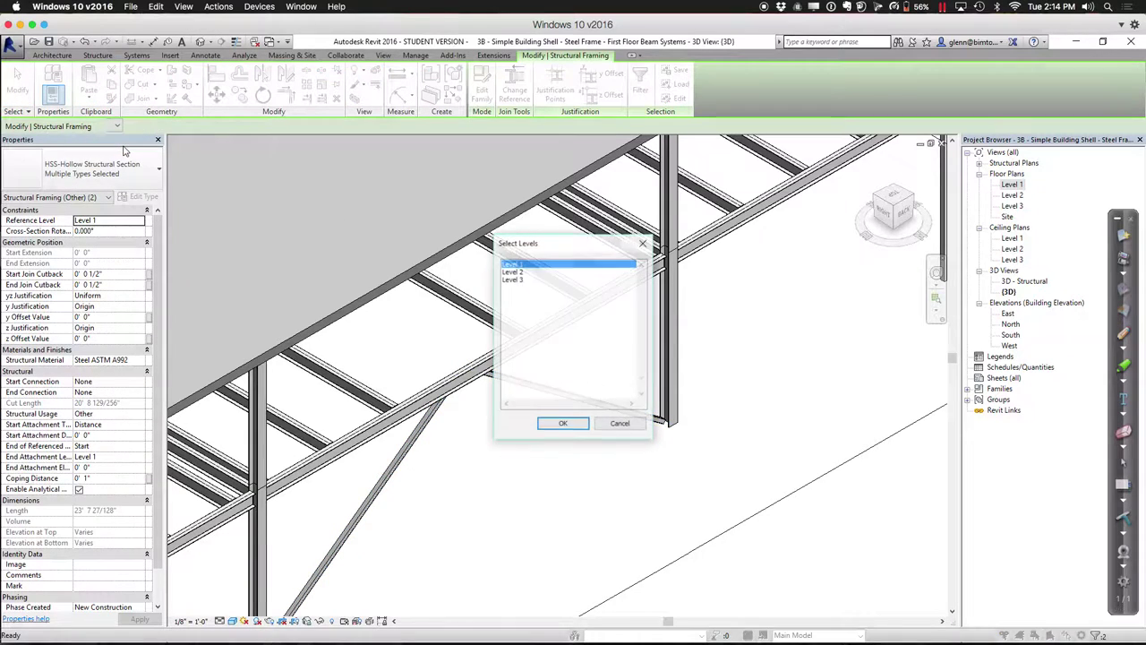
{"action": "left_click_drag", "start_coordinate": [546, 271], "coordinate": [543, 280]}
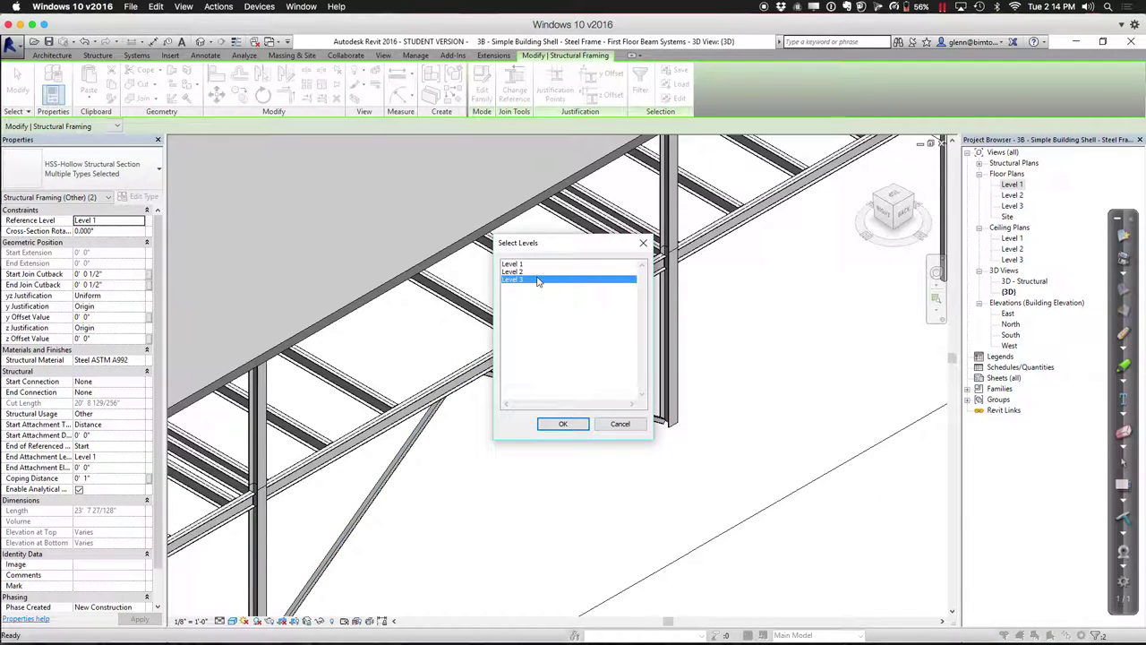
{"action": "left_click", "coordinate": [562, 423]}
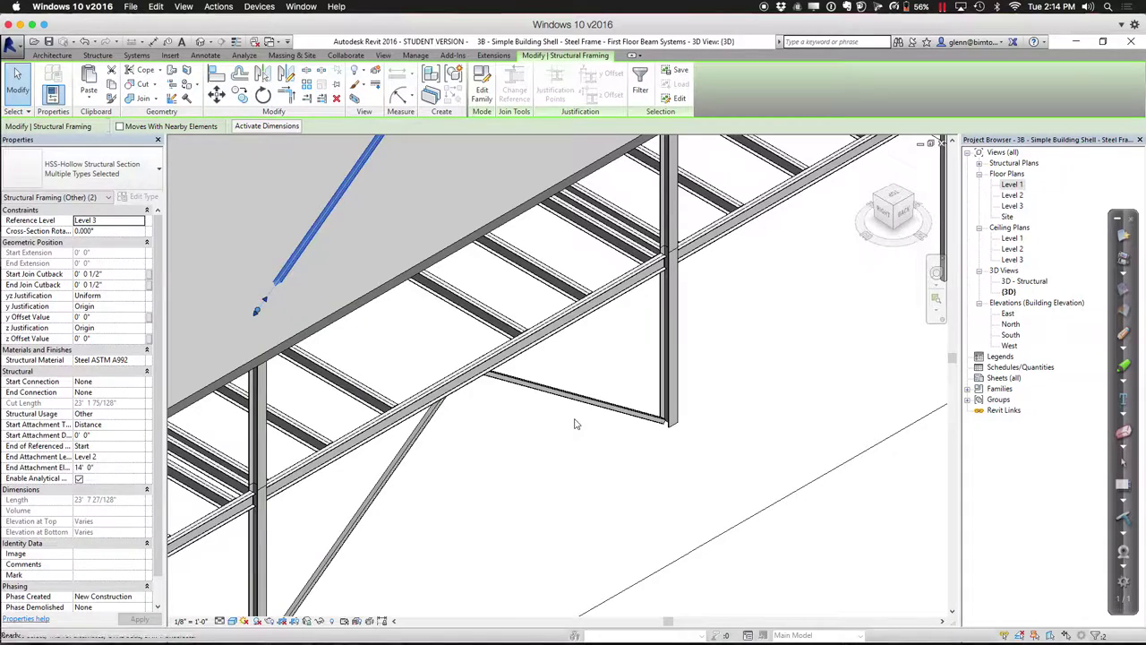
{"action": "left_click", "coordinate": [576, 423]}
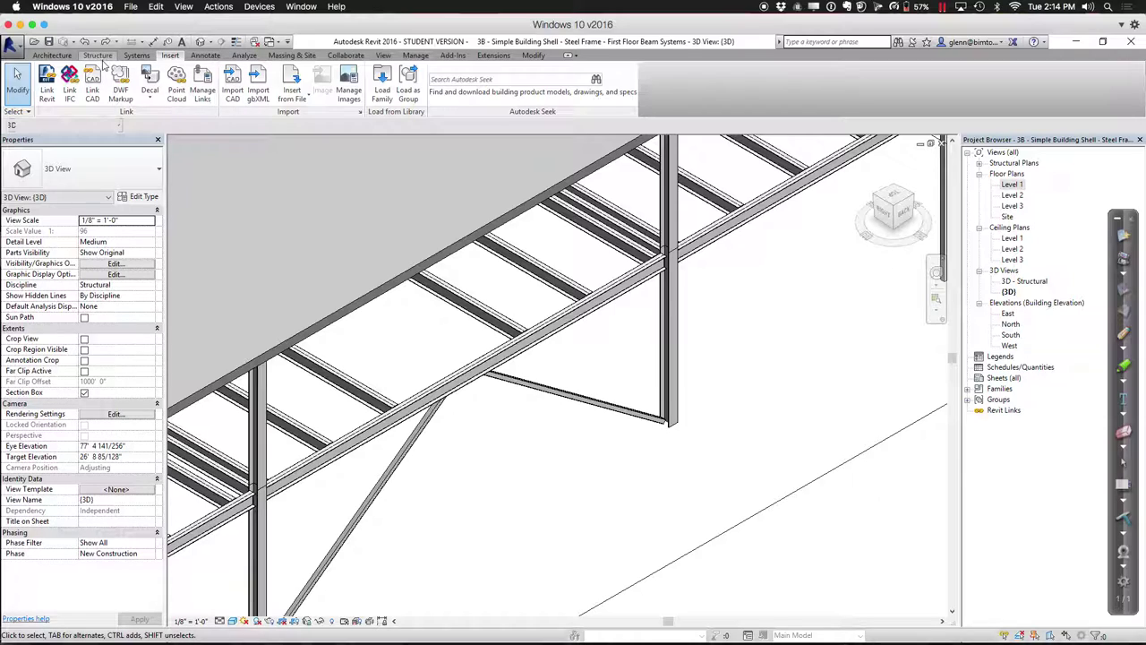
Paste the copied inverted-V braces aligned to Level 2
{"action": "left_click", "coordinate": [533, 55]}
{"action": "left_click", "coordinate": [87, 97]}
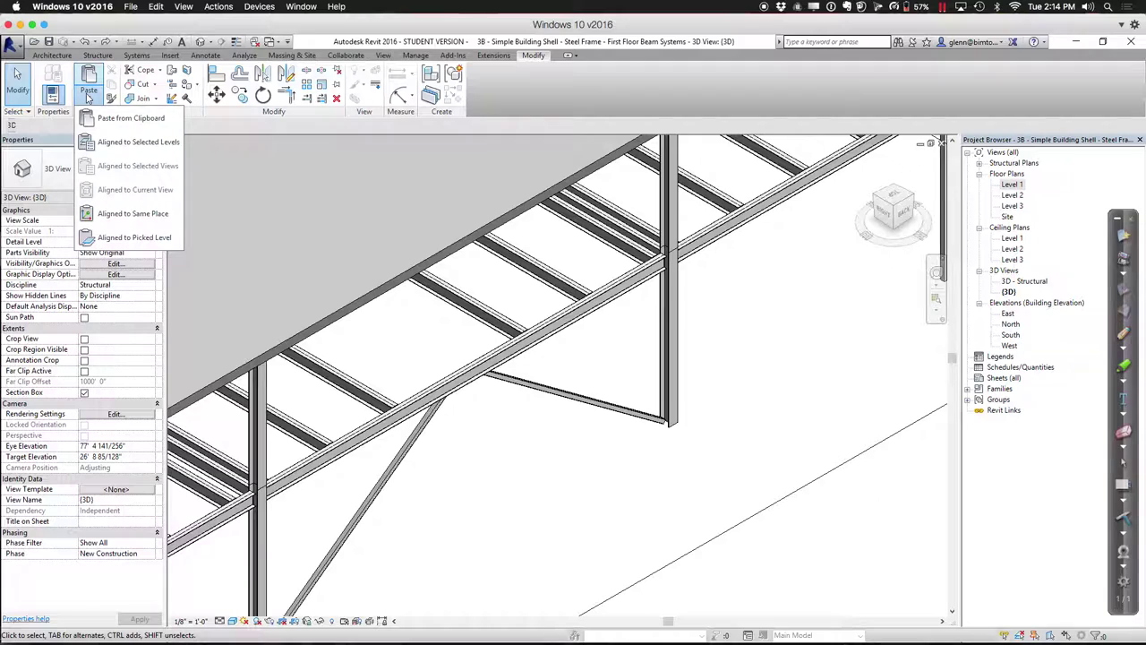
{"action": "left_click", "coordinate": [115, 152]}
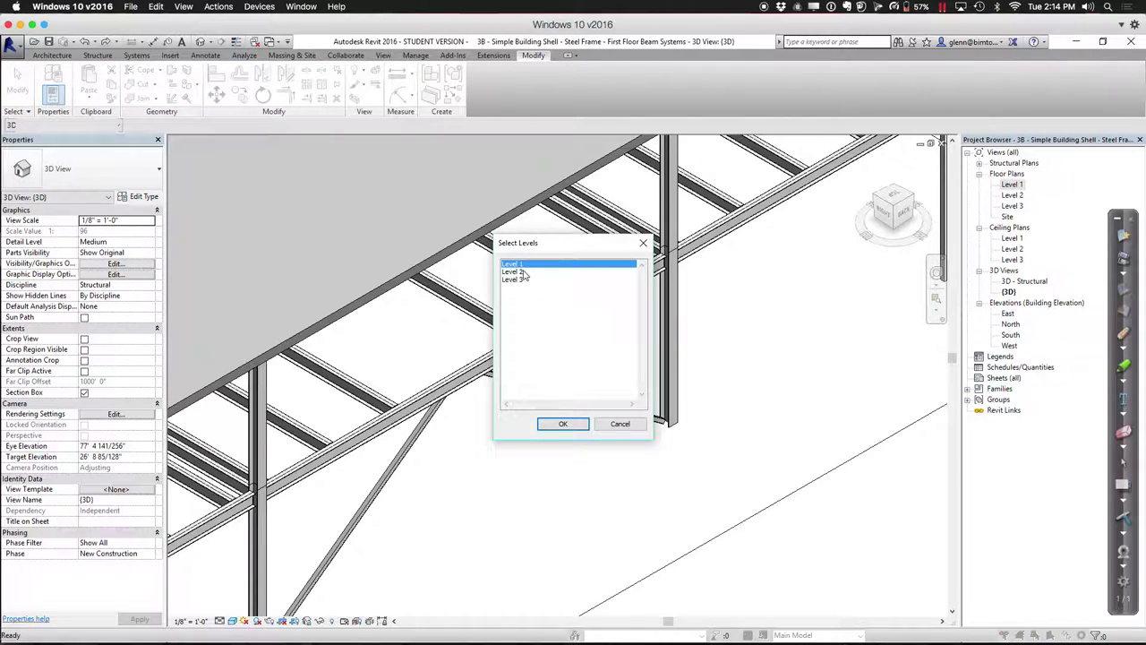
{"action": "left_click", "coordinate": [520, 272]}
{"action": "left_click", "coordinate": [563, 423]}
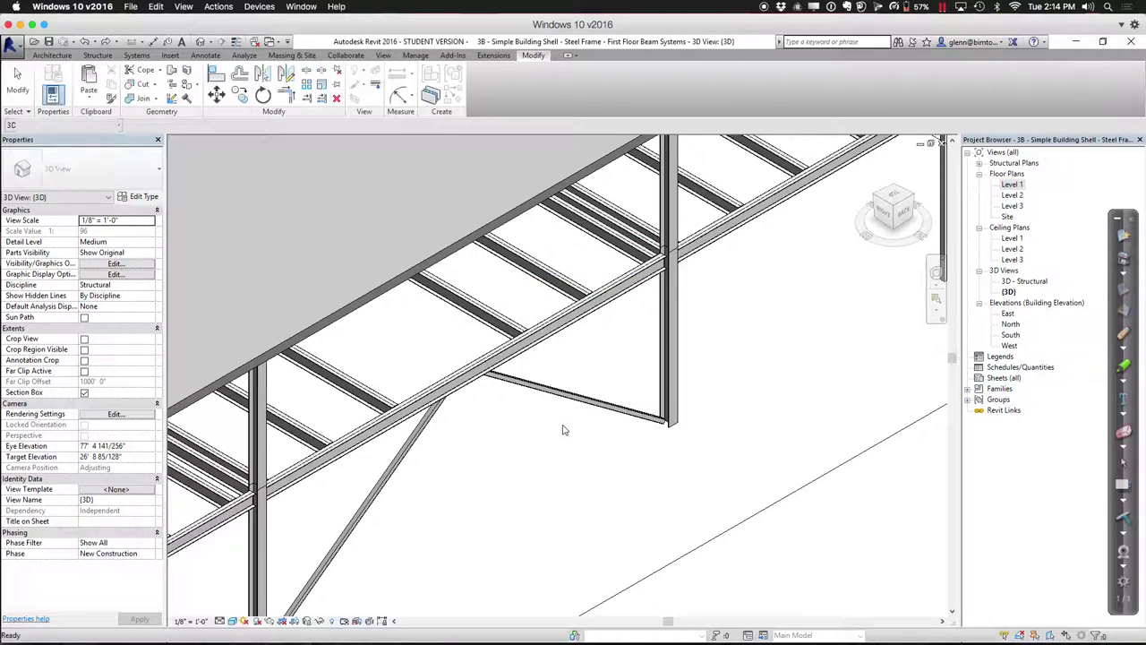
{"action": "left_click", "coordinate": [562, 430]}
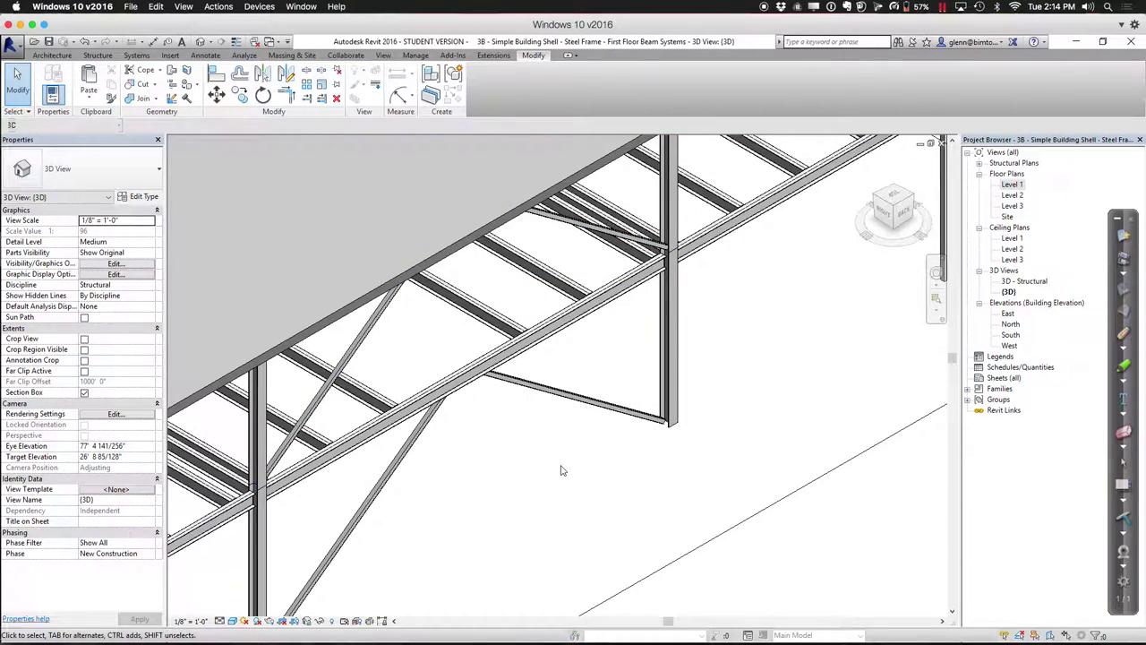
{"action": "scroll", "coordinate": [562, 471], "scroll_direction": "down", "scroll_amount": 3}
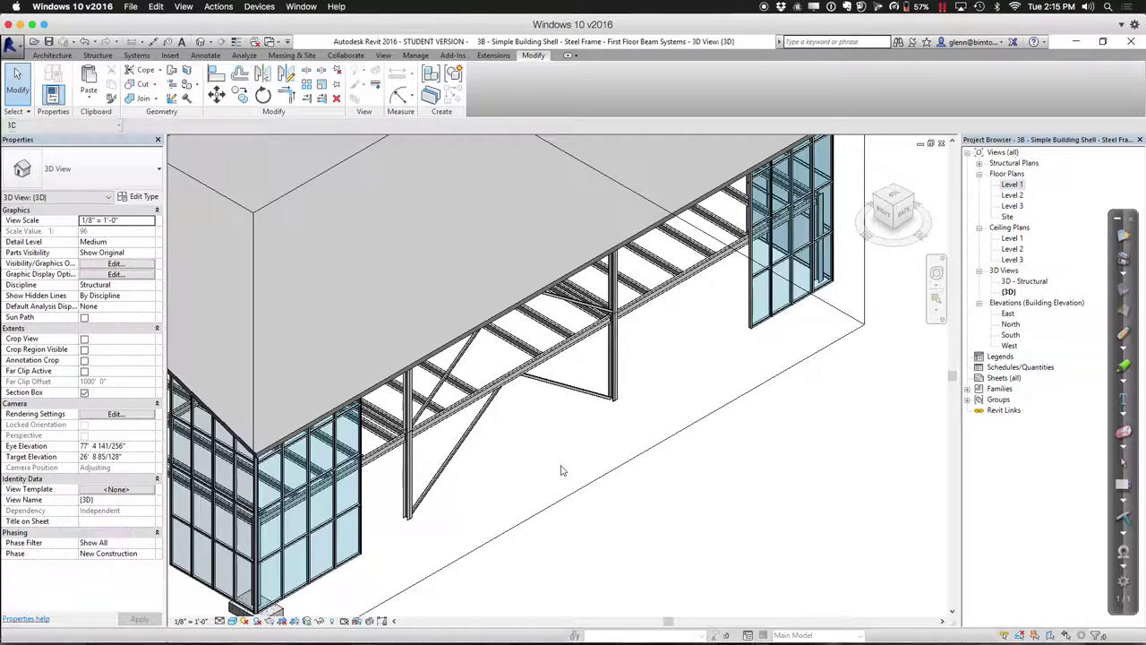
Open the project Example - Structural Frame - Concrete from the Structural Framing folder of Session 8
{"action": "left_click", "coordinate": [35, 42]}
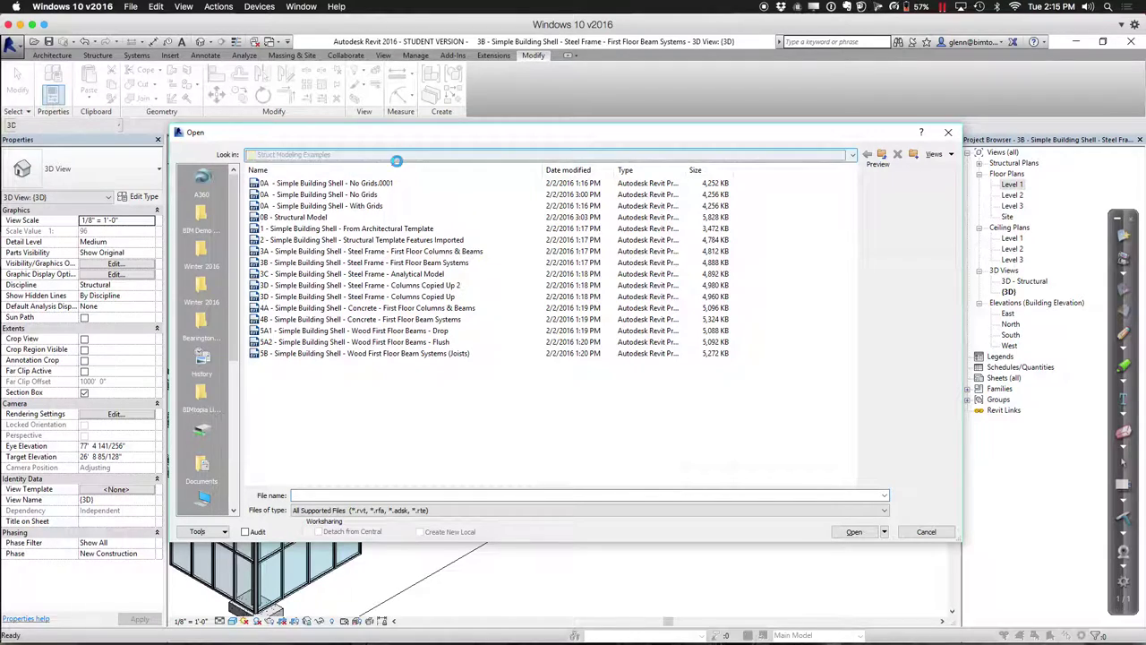
{"action": "left_click", "coordinate": [395, 157]}
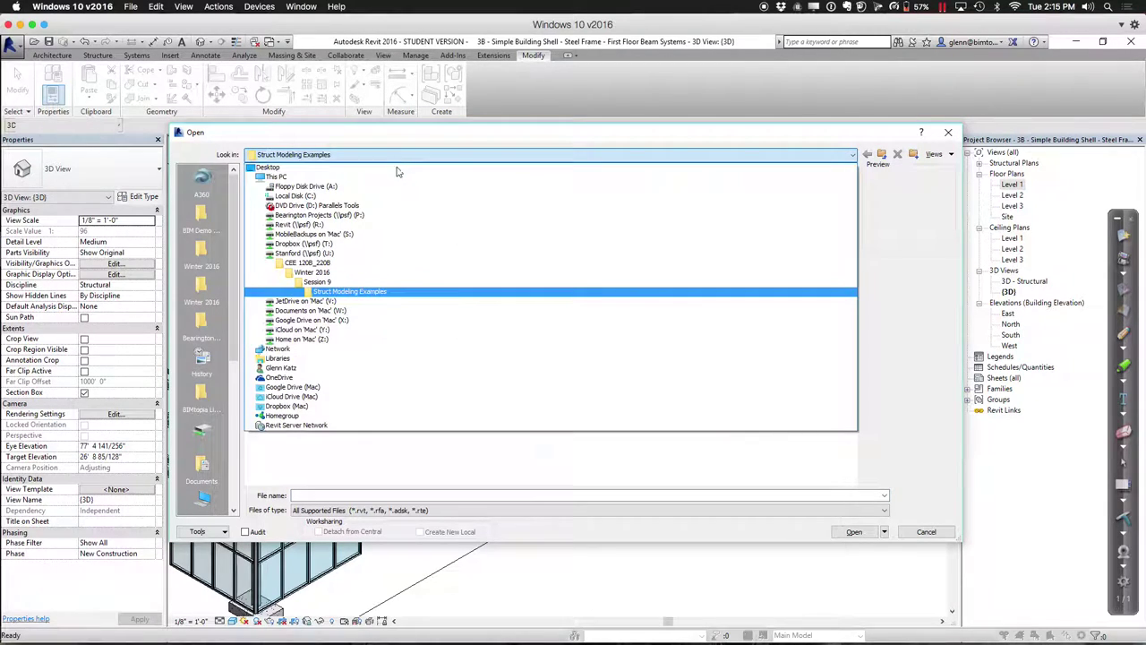
{"action": "left_click", "coordinate": [383, 276]}
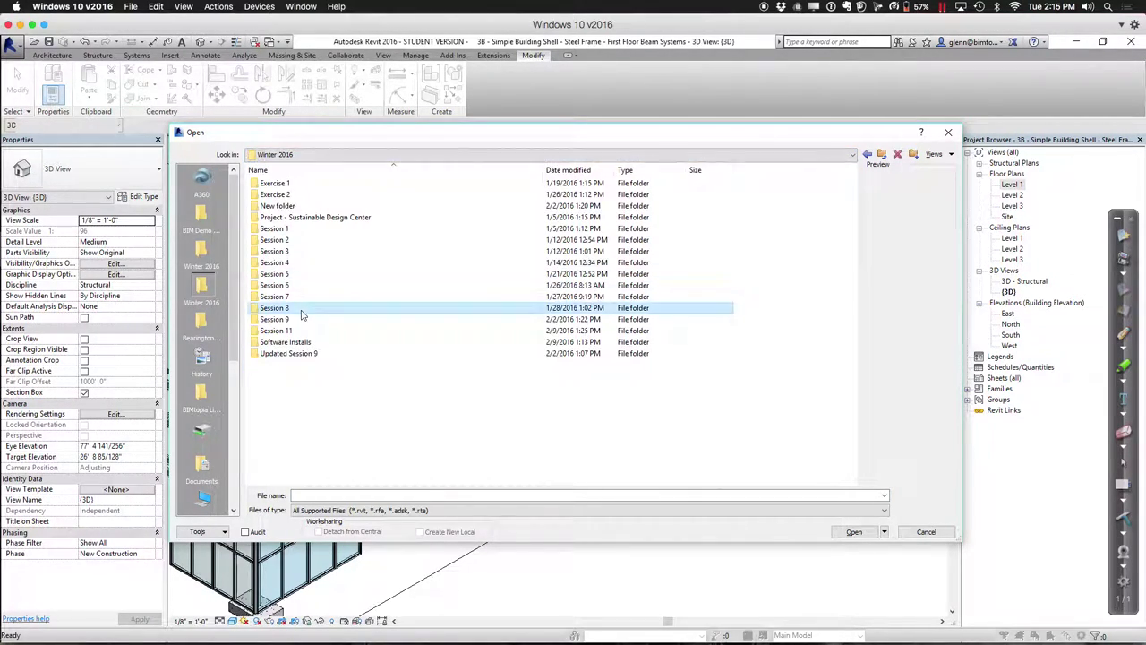
{"action": "double_click", "coordinate": [302, 315]}
{"action": "double_click", "coordinate": [306, 207]}
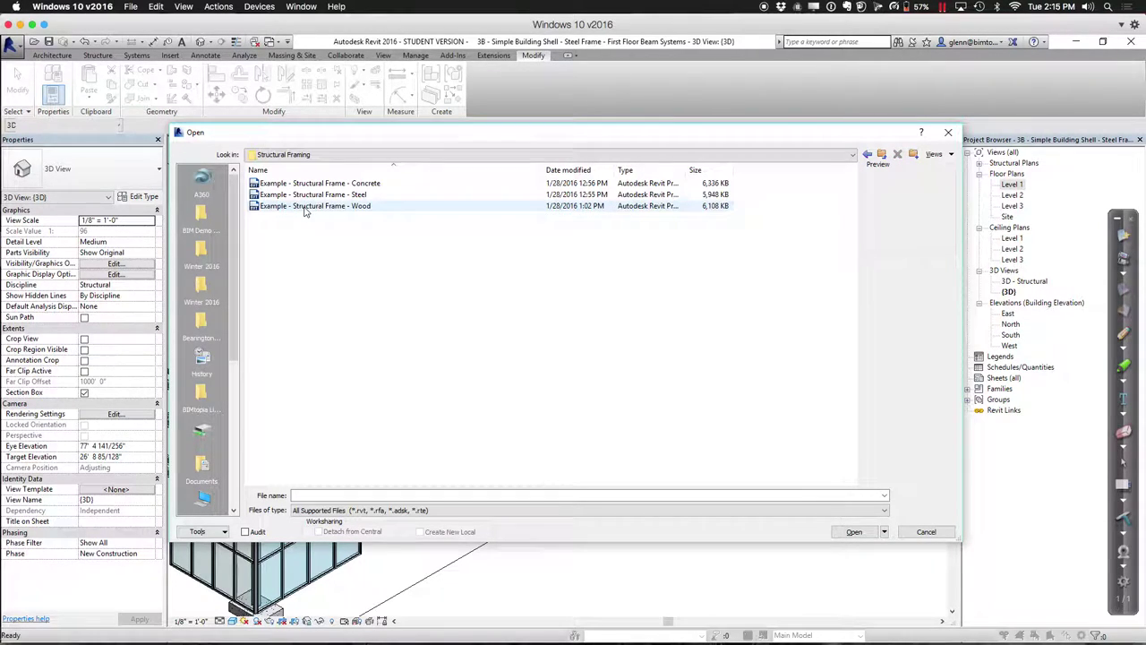
{"action": "left_click", "coordinate": [344, 184]}
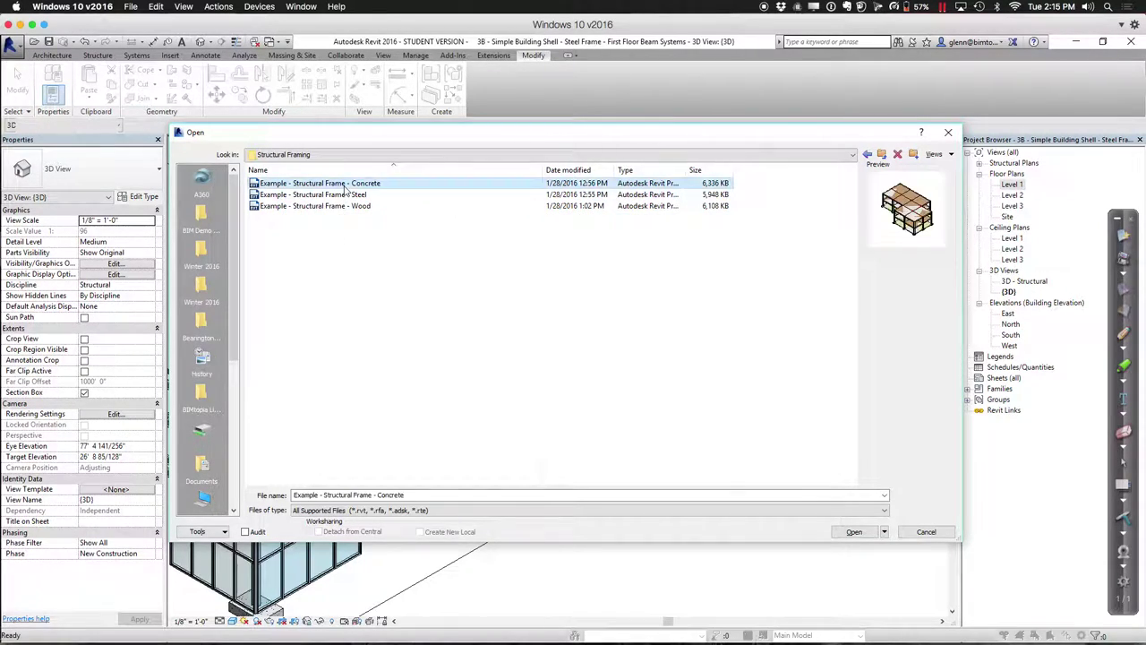
{"action": "double_click", "coordinate": [344, 183]}
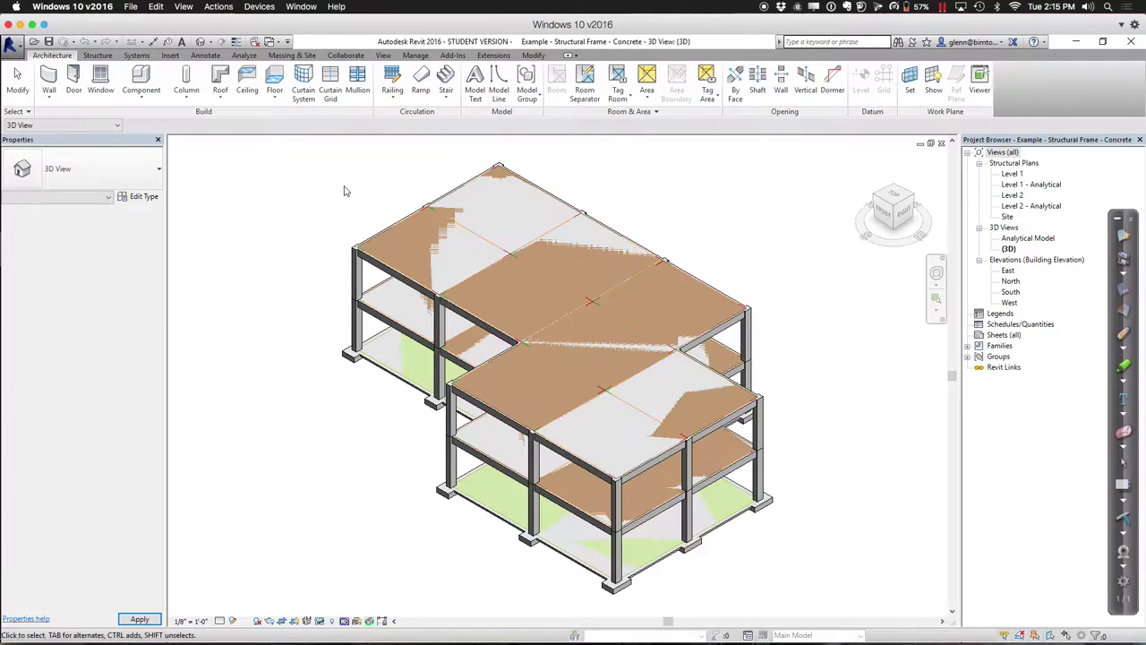
Examine a corner of the concrete frame up close, and return to the steel frame project's 3D view
{"action": "left_click", "coordinate": [937, 298]}
{"action": "left_click_drag", "start_coordinate": [658, 445], "coordinate": [808, 535]}
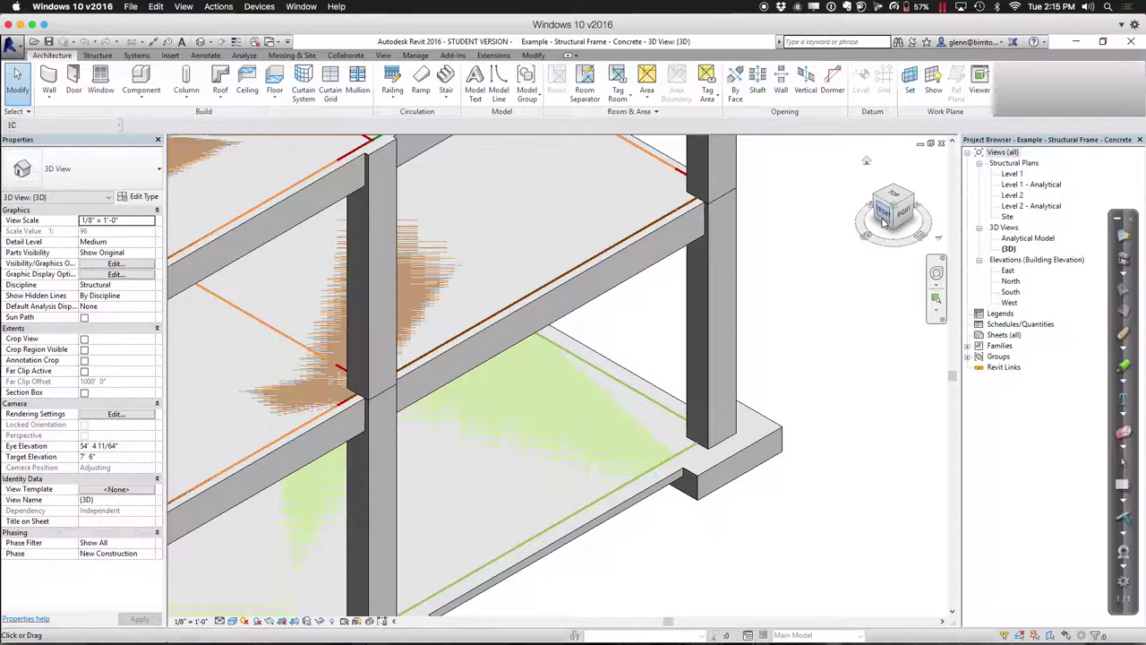
{"action": "left_click", "coordinate": [919, 149]}
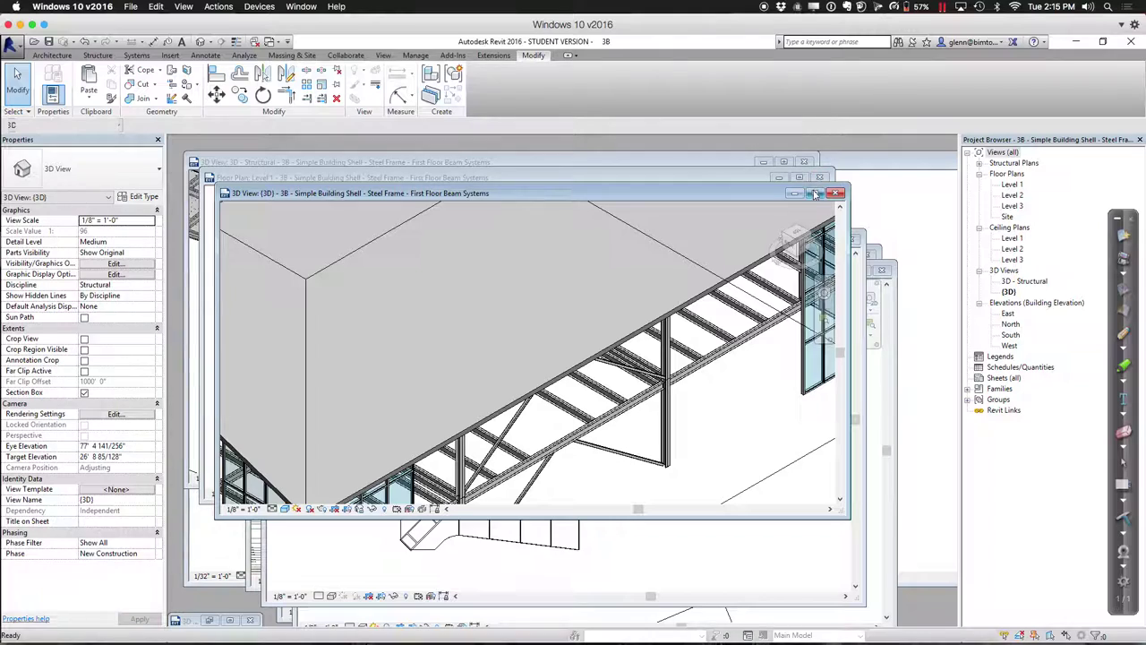
{"action": "left_click", "coordinate": [815, 193]}
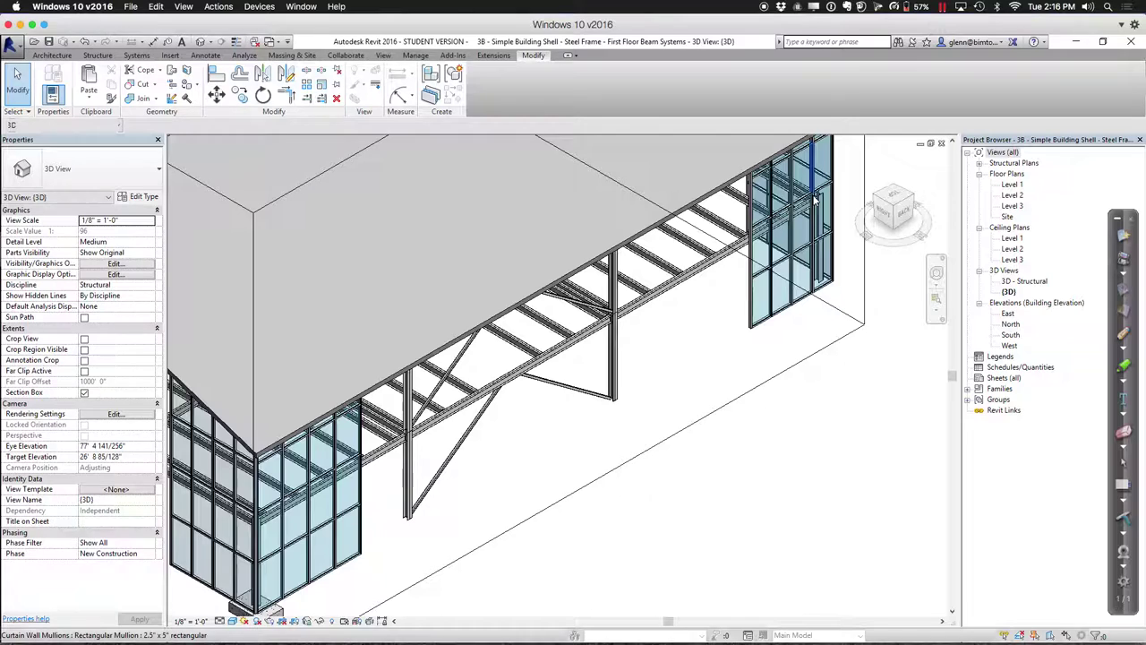
In the Level 1 plan, extend the Storefront curtain wall along grid 1 from grid D to just past grid B, about 69'-6" long, and return to 3D
{"action": "left_click", "coordinate": [360, 562]}
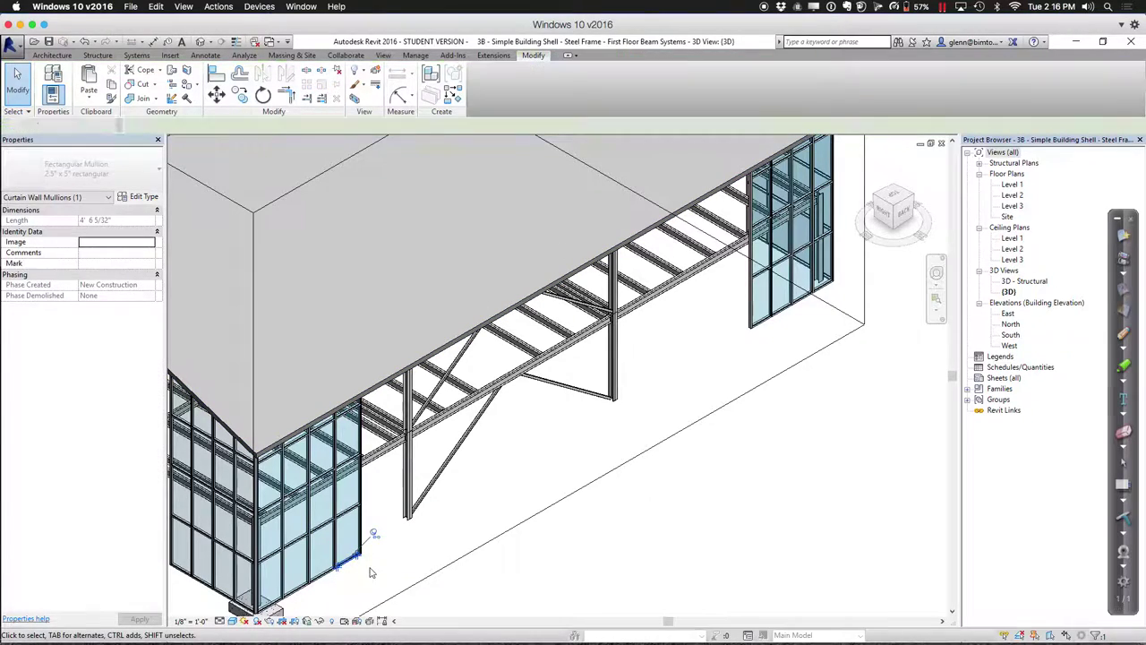
{"action": "left_click", "coordinate": [370, 534]}
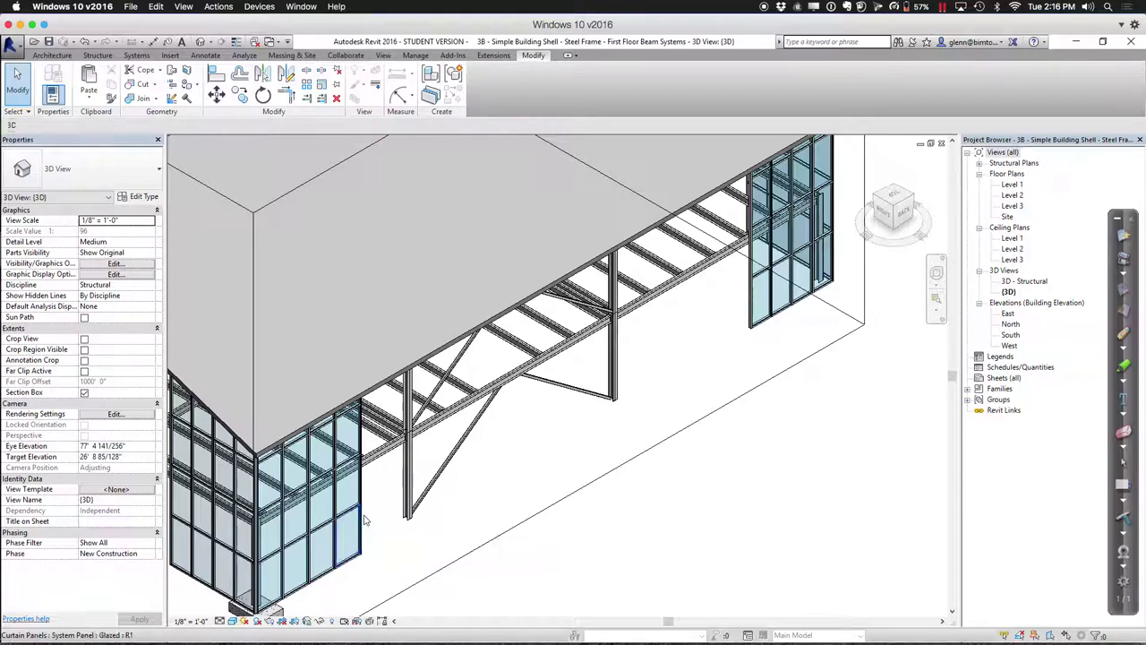
{"action": "left_click", "coordinate": [331, 574]}
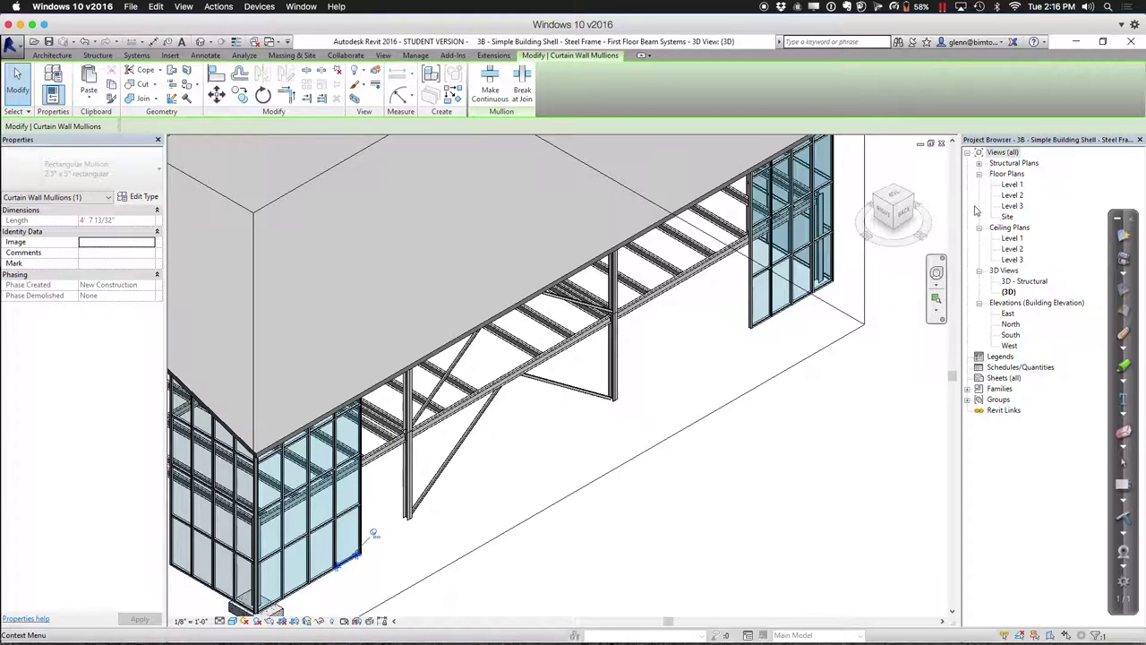
{"action": "double_click", "coordinate": [1013, 185]}
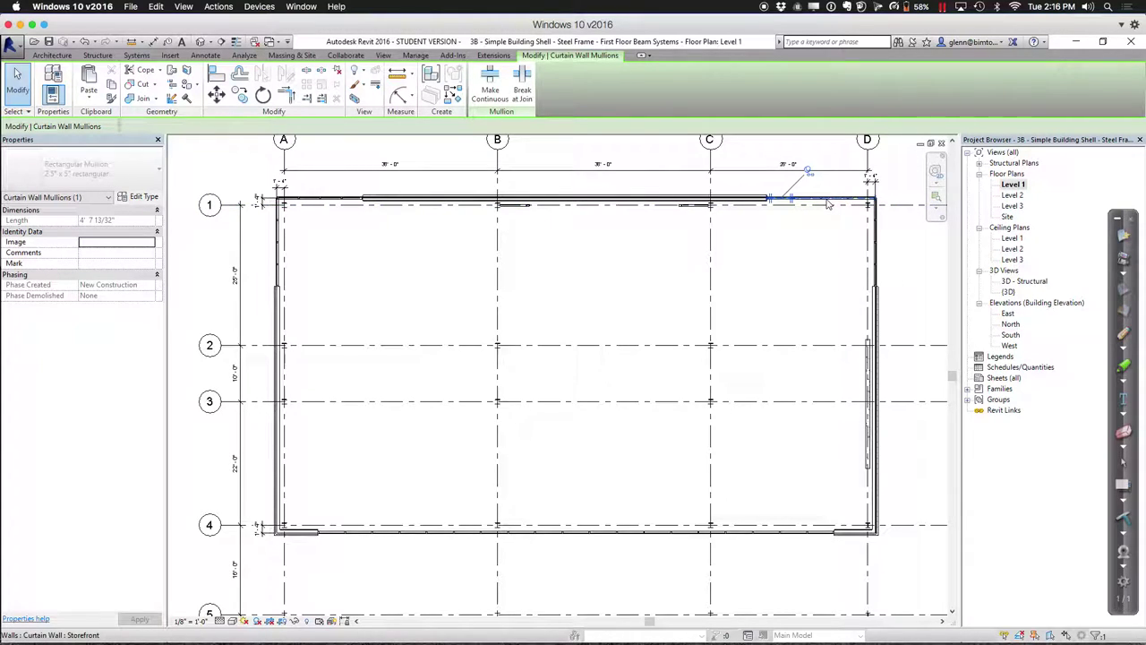
{"action": "left_click", "coordinate": [828, 205]}
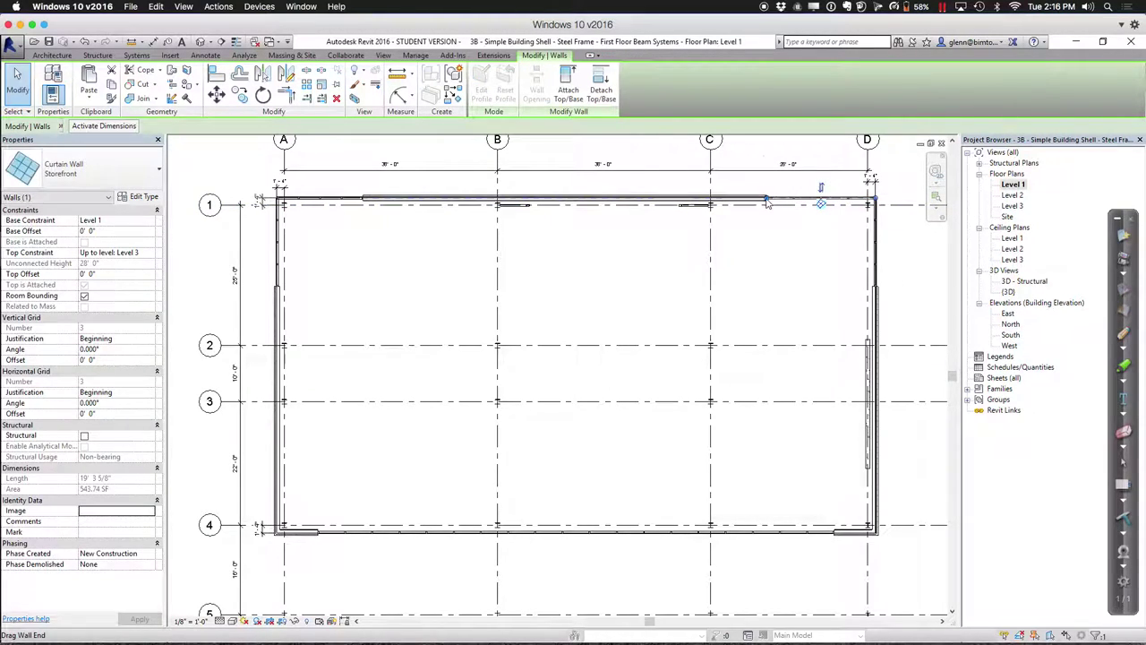
{"action": "left_click_drag", "start_coordinate": [766, 202], "coordinate": [484, 199]}
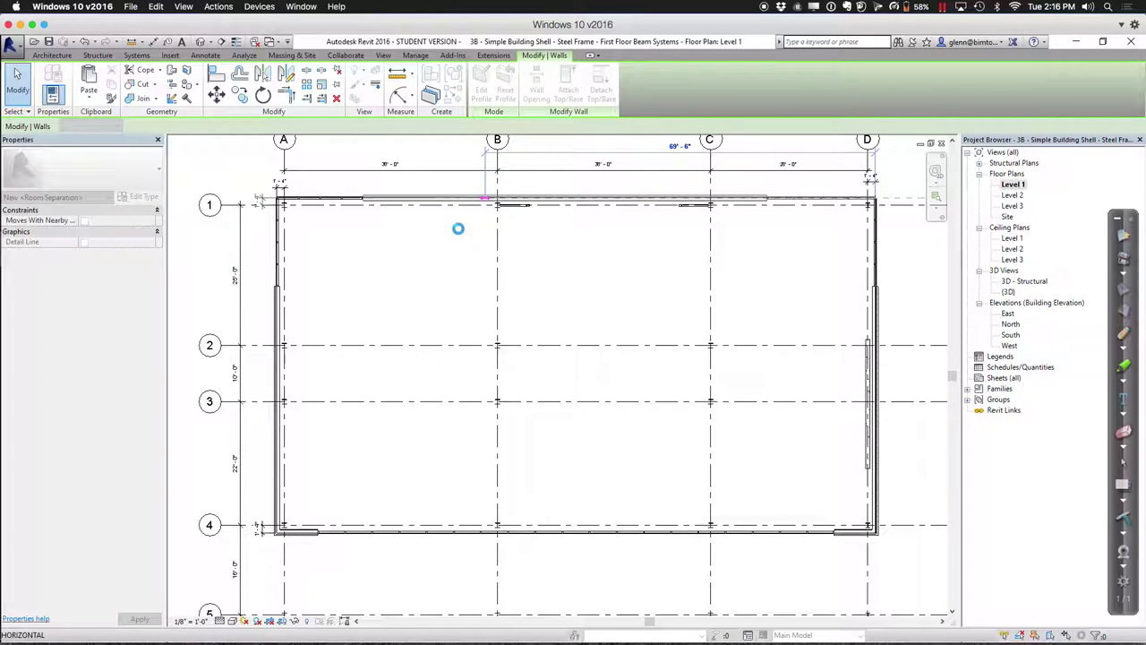
{"action": "left_click", "coordinate": [458, 228]}
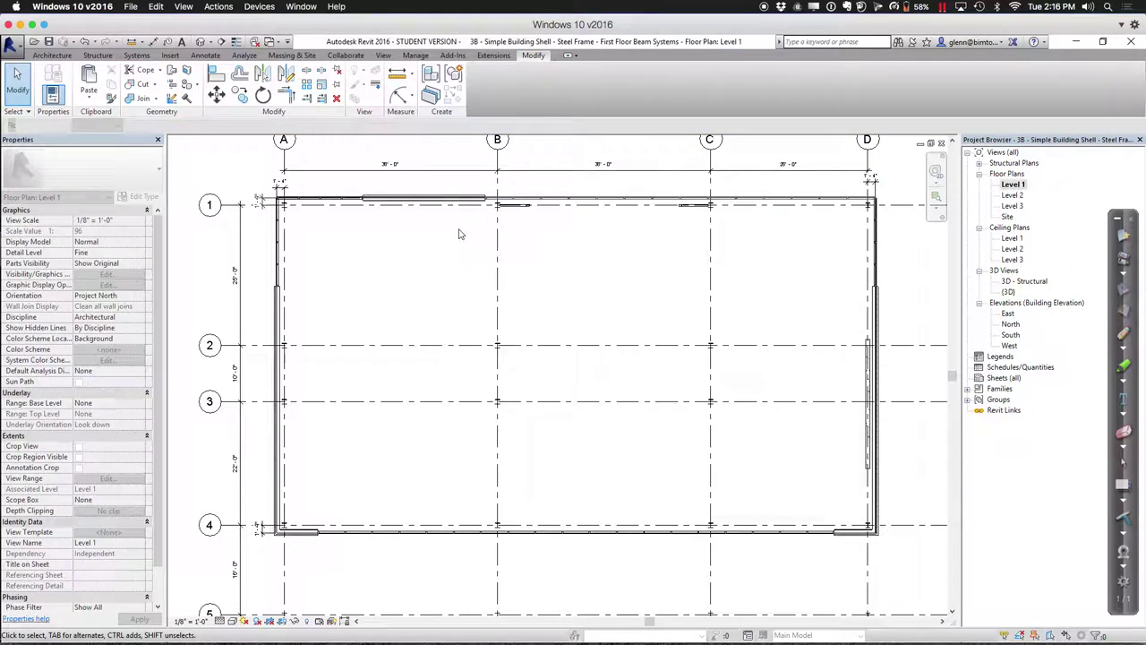
{"action": "left_click", "coordinate": [199, 41]}
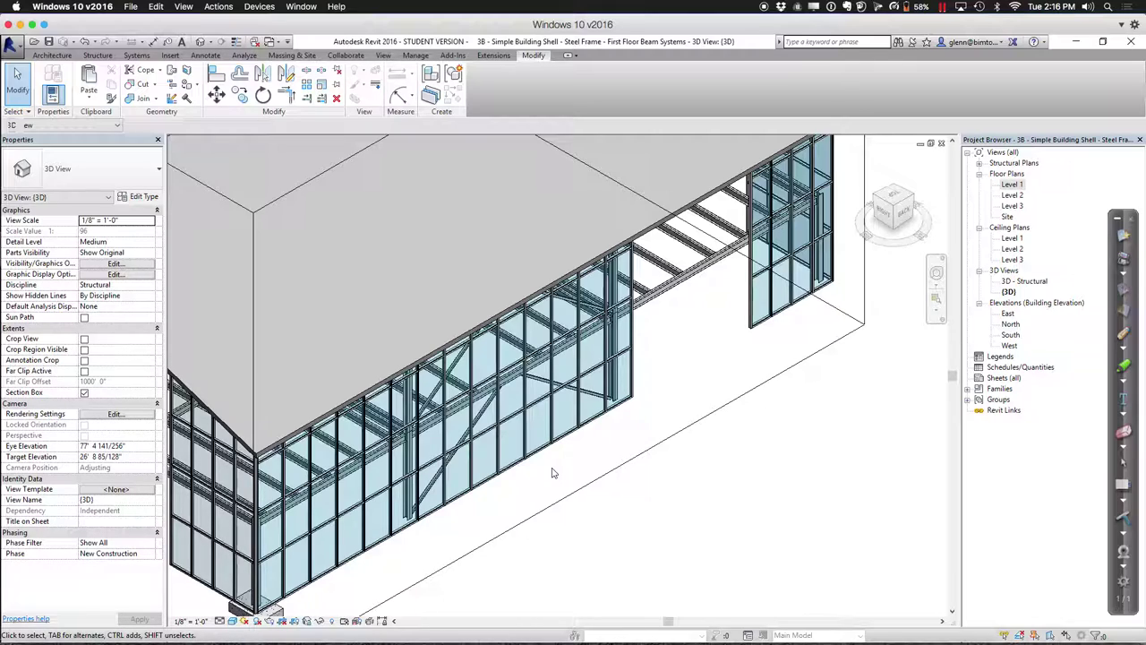
Place an HSS6X3X5/16 beam between the tops of the two outer freestanding columns in front of the long front curtain wall
{"action": "left_click_drag", "start_coordinate": [892, 208], "coordinate": [879, 206]}
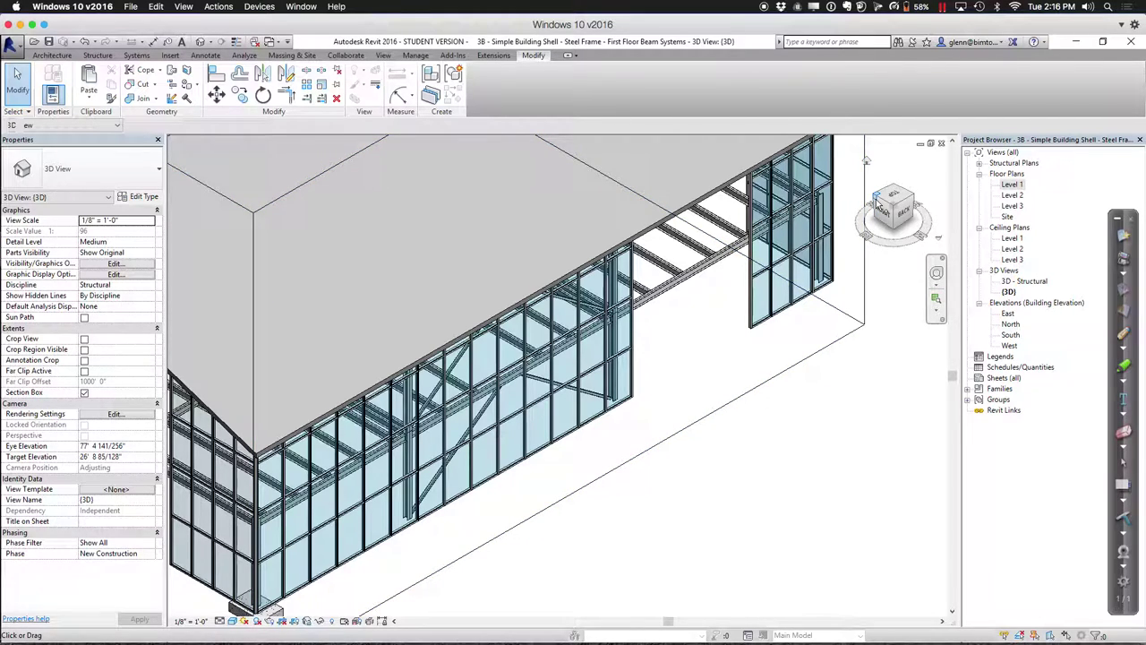
{"action": "left_click", "coordinate": [880, 206]}
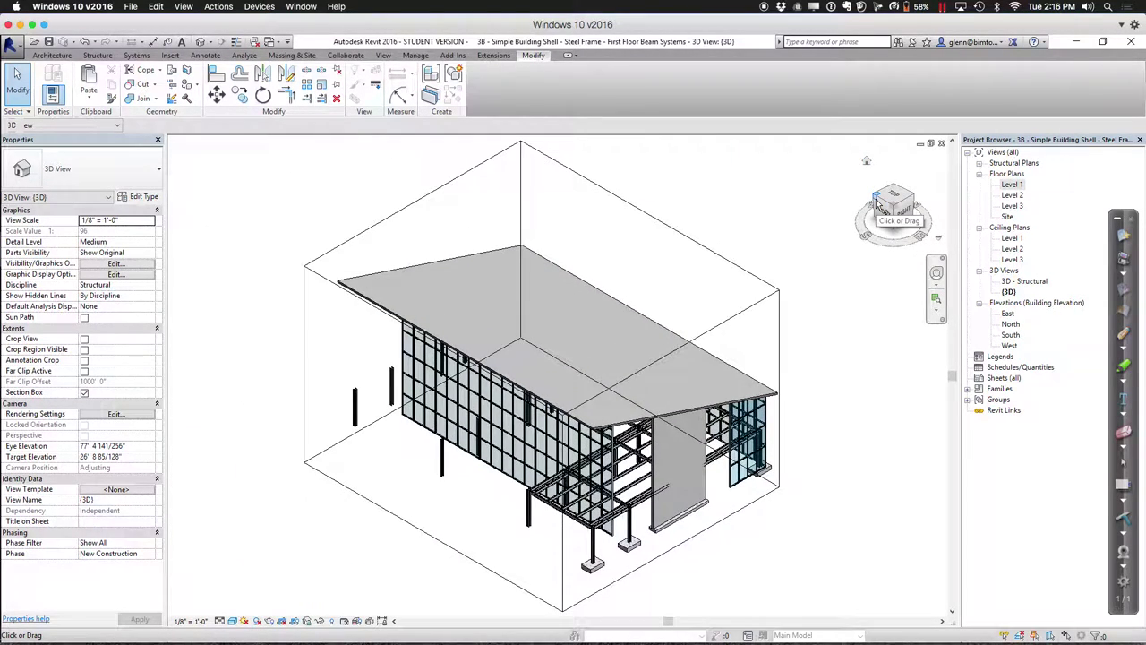
{"action": "key", "text": "super+a"}
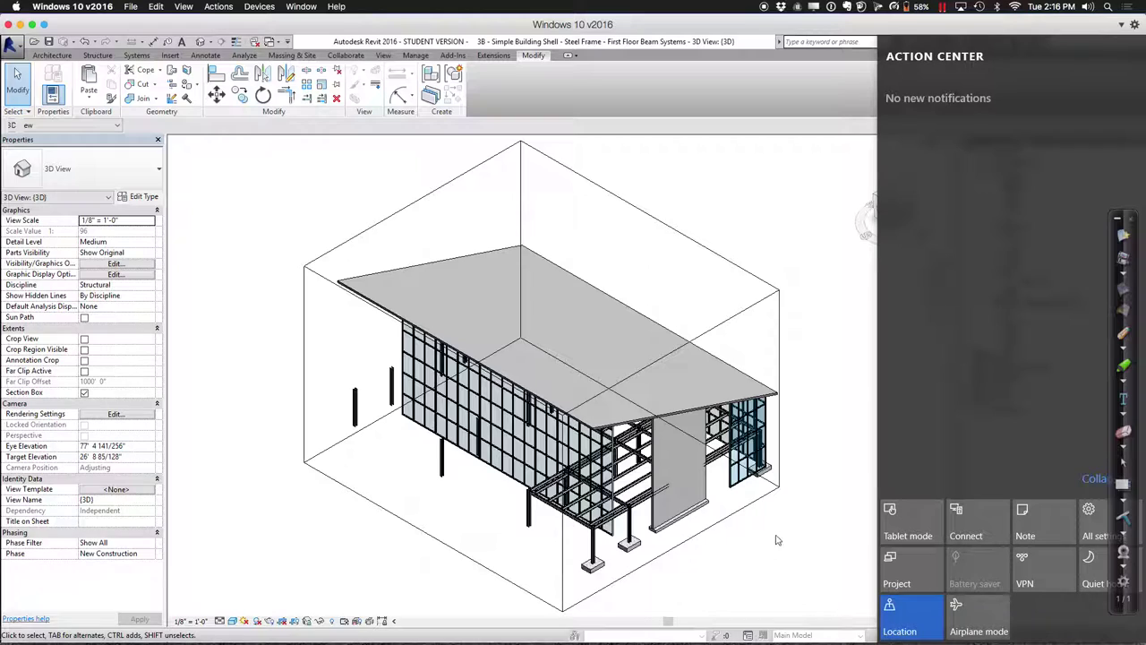
{"action": "left_click", "coordinate": [235, 337]}
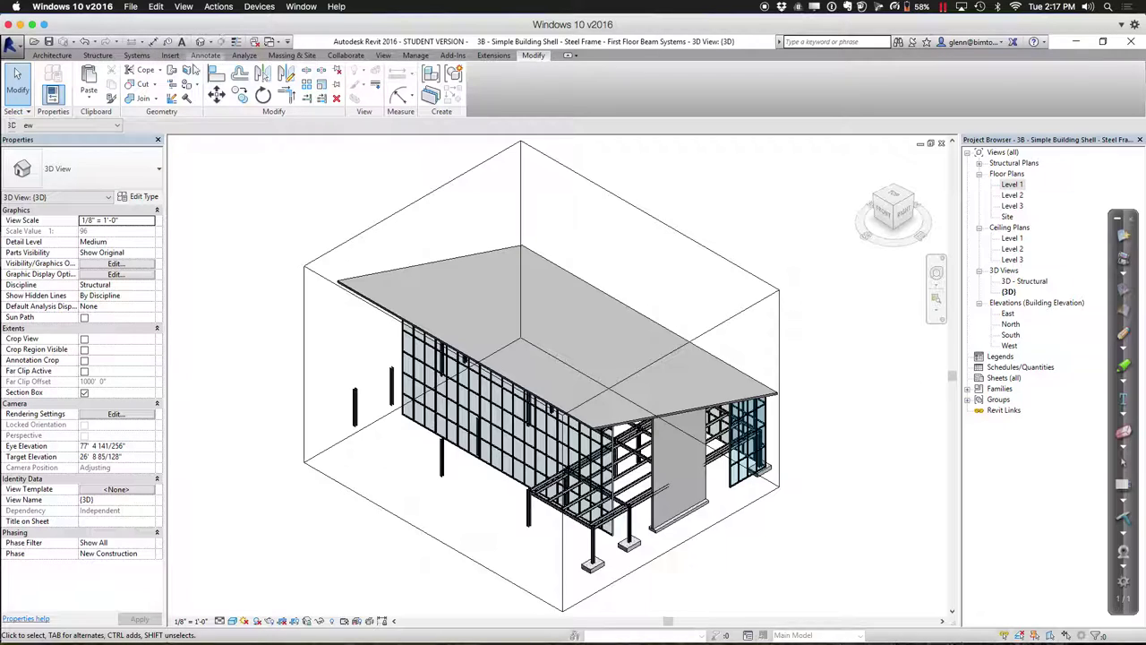
{"action": "left_click", "coordinate": [99, 56]}
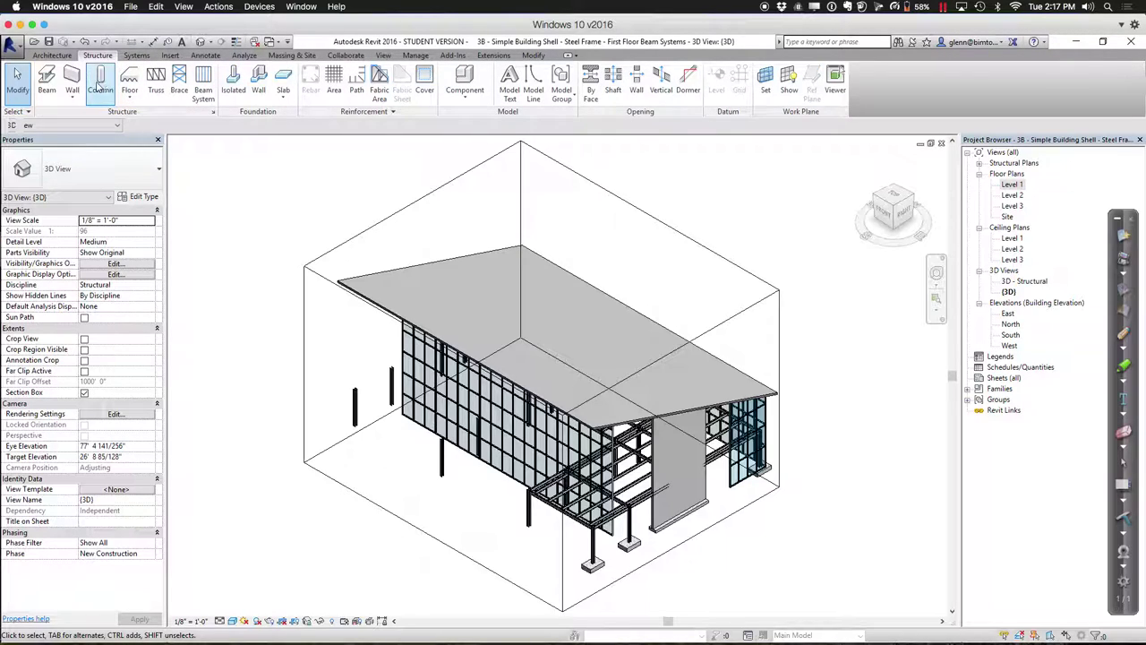
{"action": "left_click", "coordinate": [48, 82]}
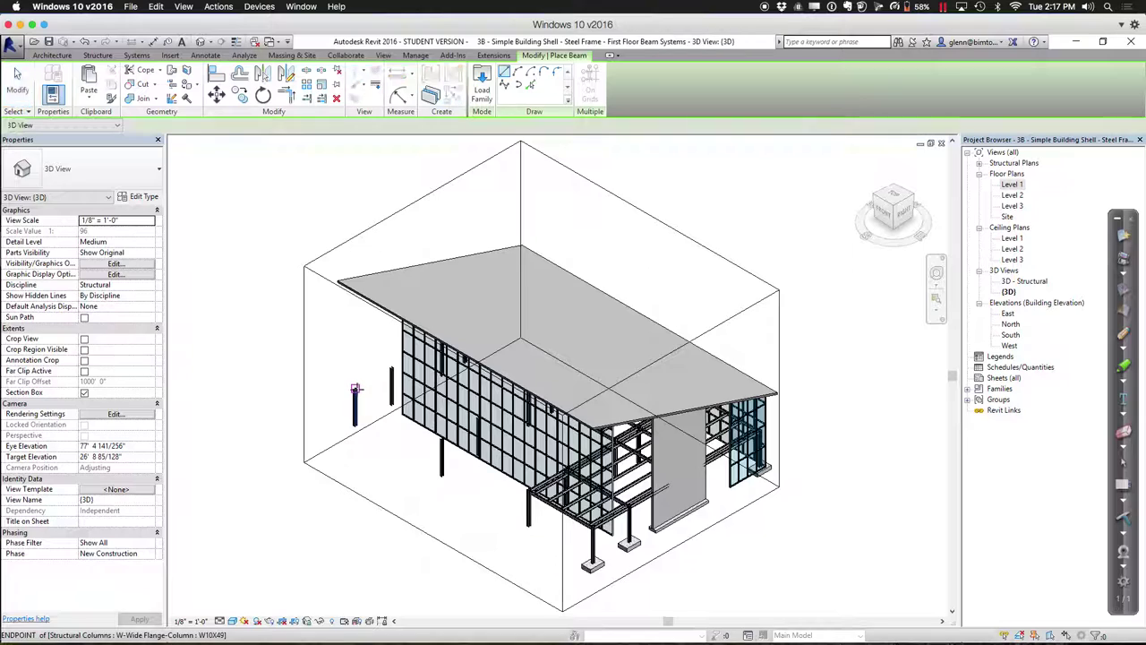
{"action": "left_click", "coordinate": [392, 370]}
{"action": "left_click", "coordinate": [441, 439]}
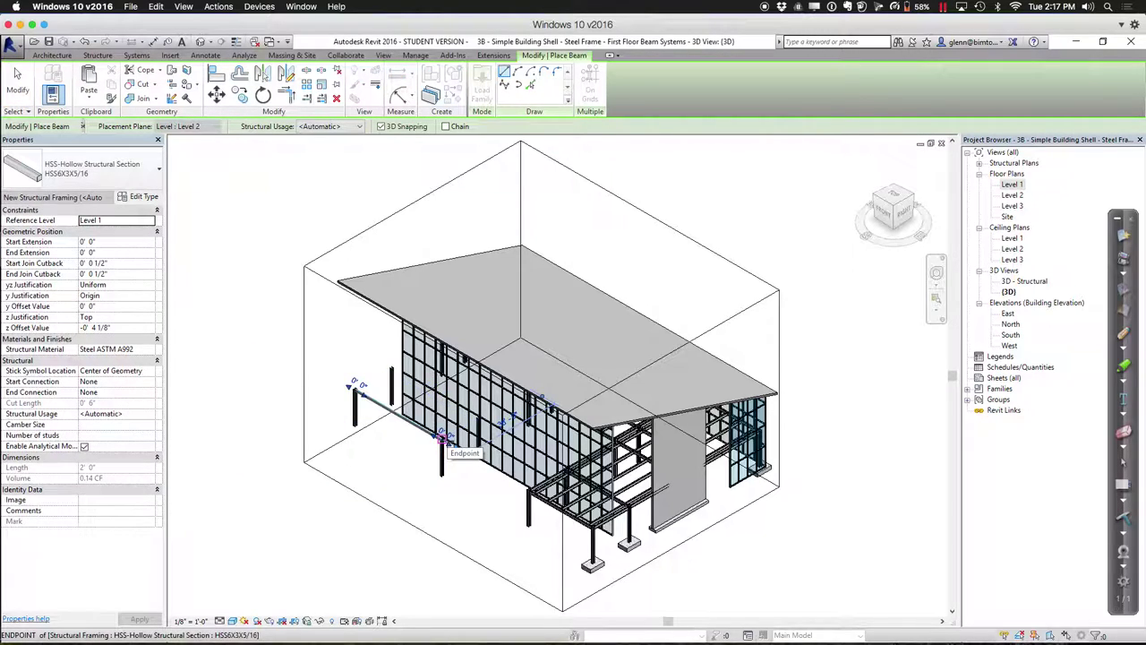
{"action": "left_click", "coordinate": [17, 85]}
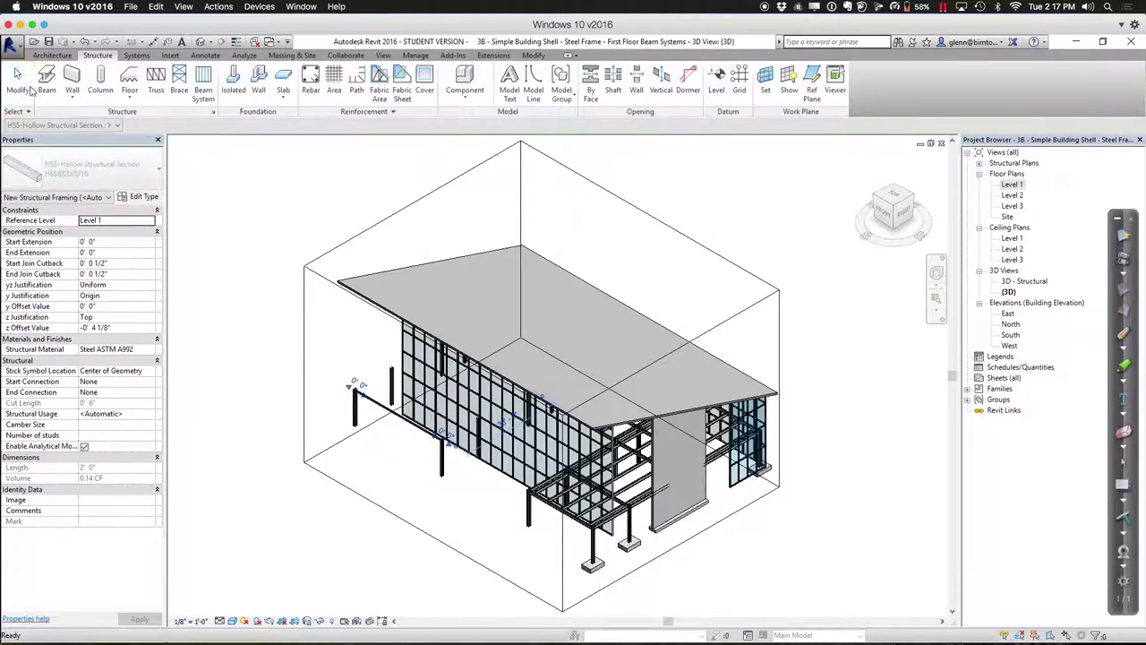
Change the beam spanning the two outer freestanding columns to the W-Wide Flange type W12X26
{"action": "left_click", "coordinate": [368, 399]}
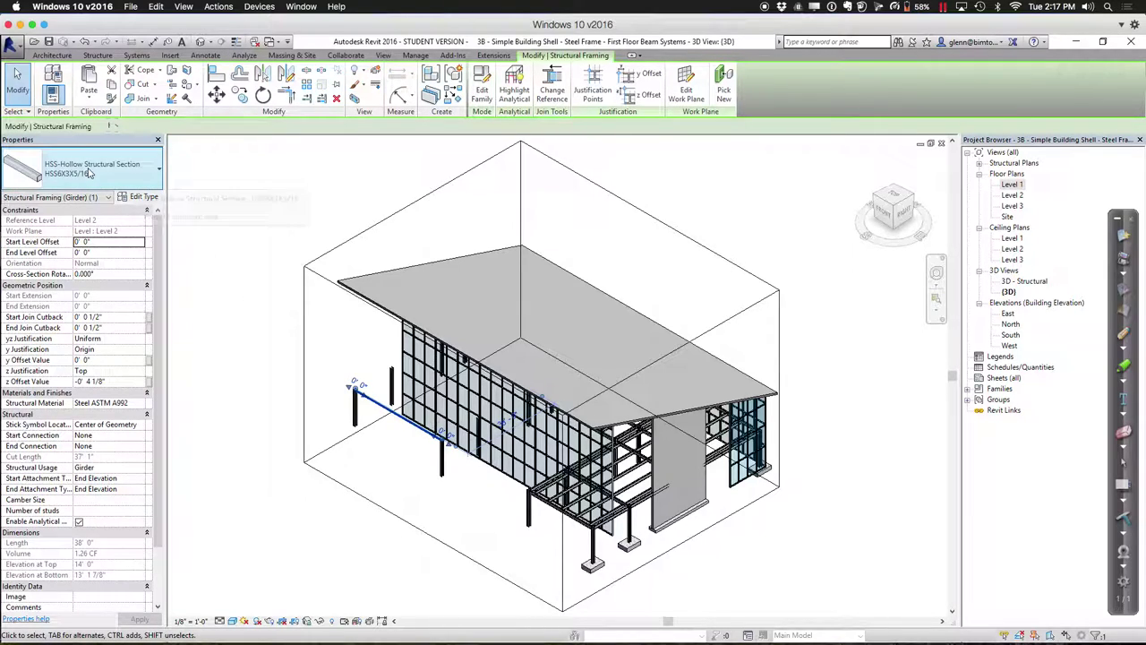
{"action": "left_click", "coordinate": [89, 179]}
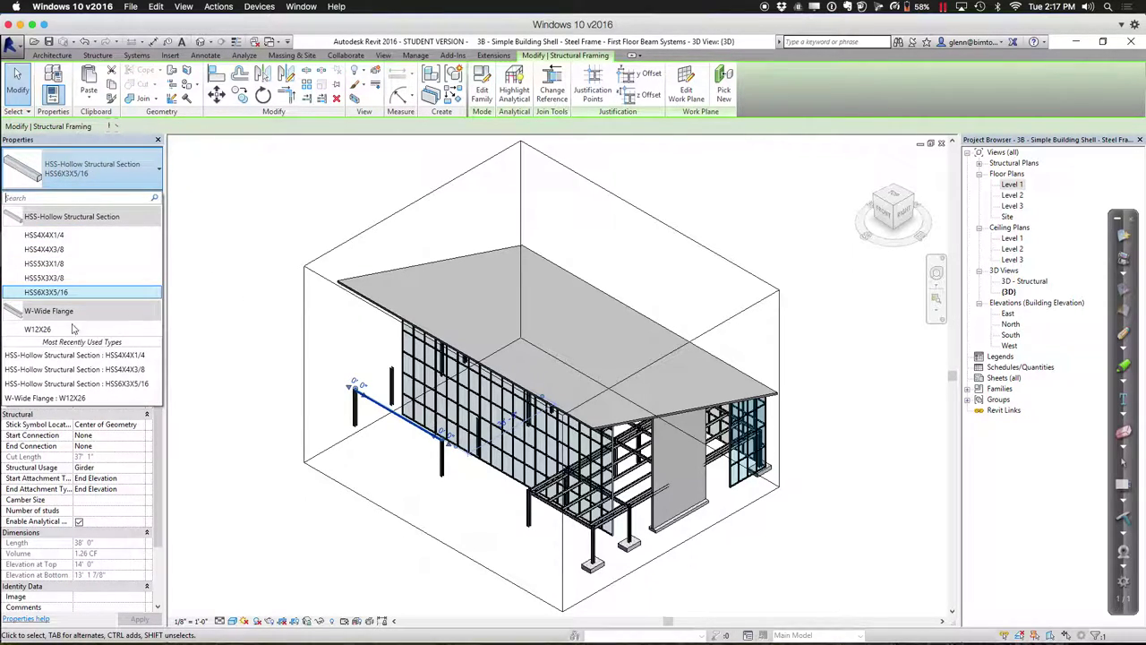
{"action": "left_click", "coordinate": [202, 365]}
{"action": "left_click", "coordinate": [202, 365]}
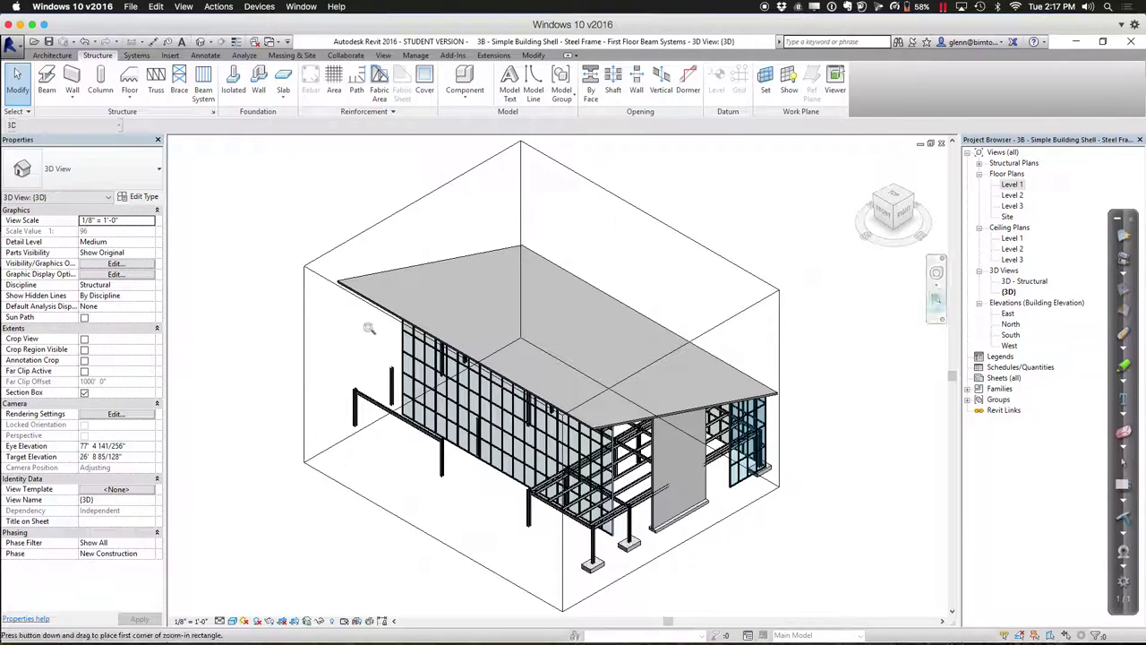
{"action": "scroll", "coordinate": [331, 456], "scroll_direction": "up", "scroll_amount": 5}
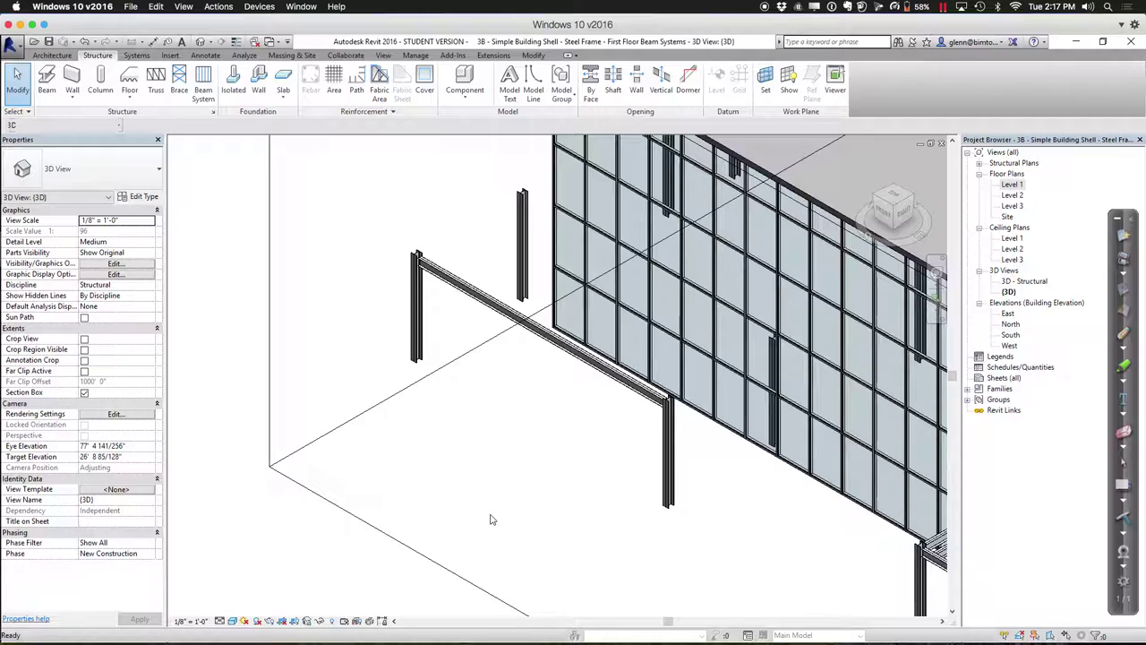
{"action": "left_click", "coordinate": [936, 300]}
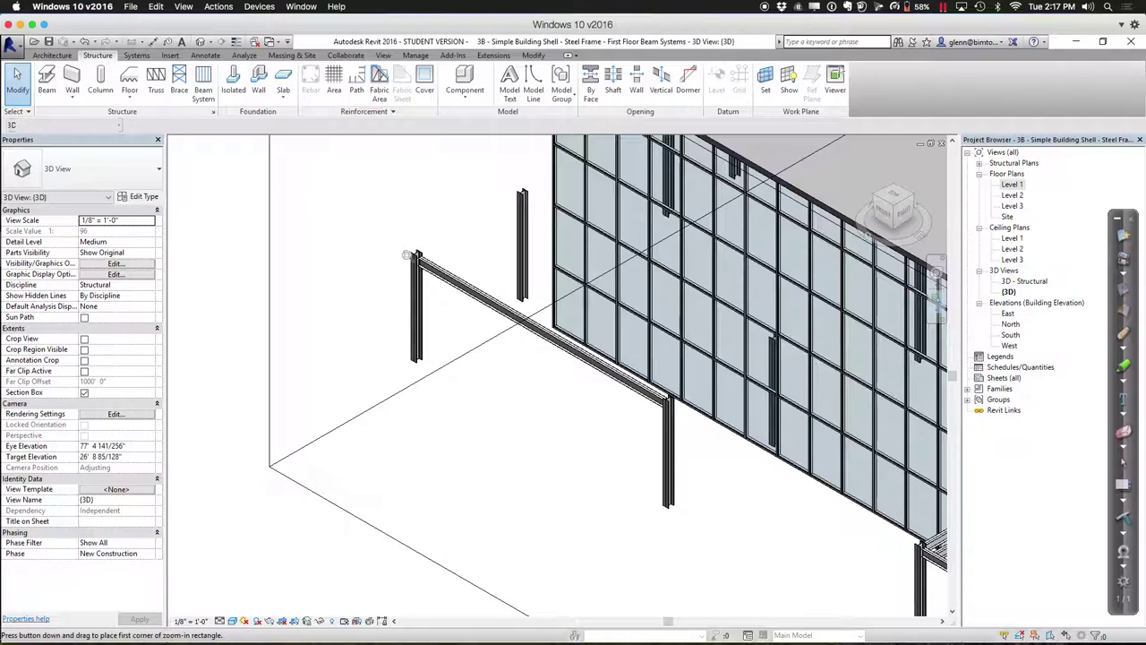
Inspect the beam-to-column joint up close, and switch to Chrome to search Google Images for "steel bolted frame connections"
{"action": "left_click_drag", "start_coordinate": [396, 238], "coordinate": [452, 300]}
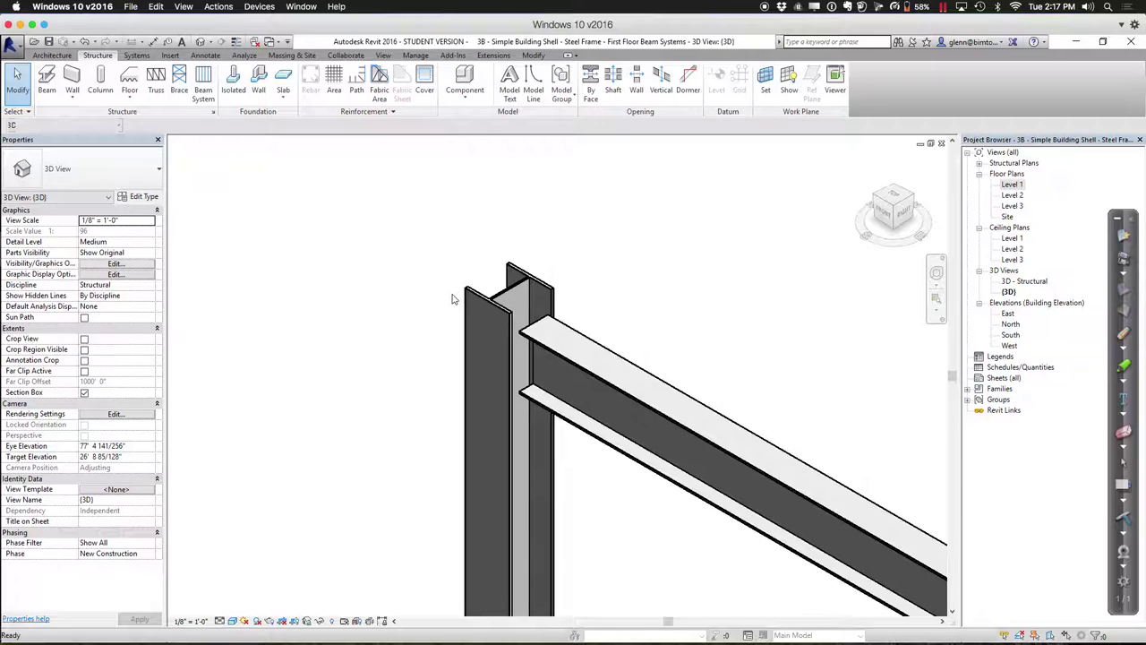
{"action": "mouse_move", "coordinate": [296, 637]}
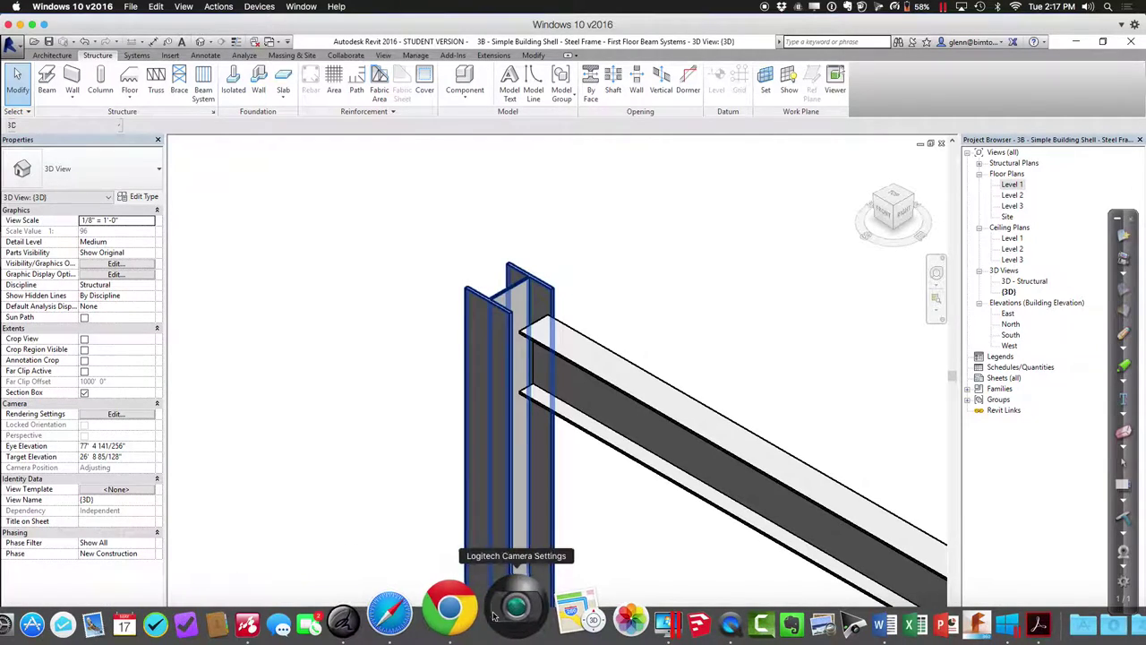
{"action": "left_click", "coordinate": [471, 609]}
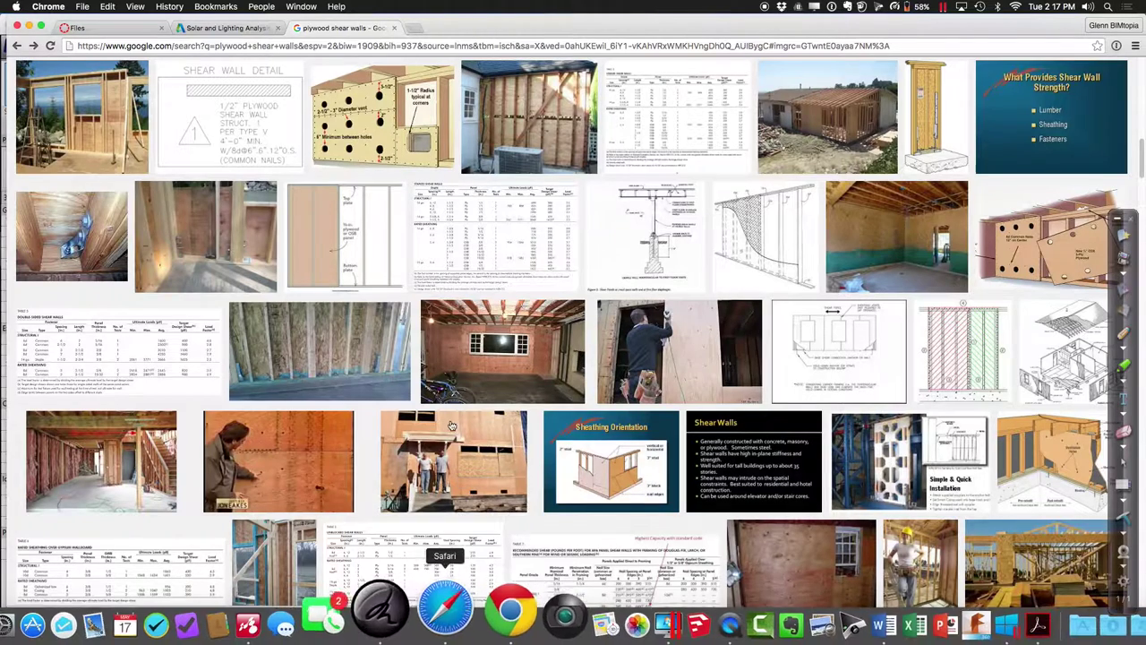
{"action": "left_click", "coordinate": [454, 46]}
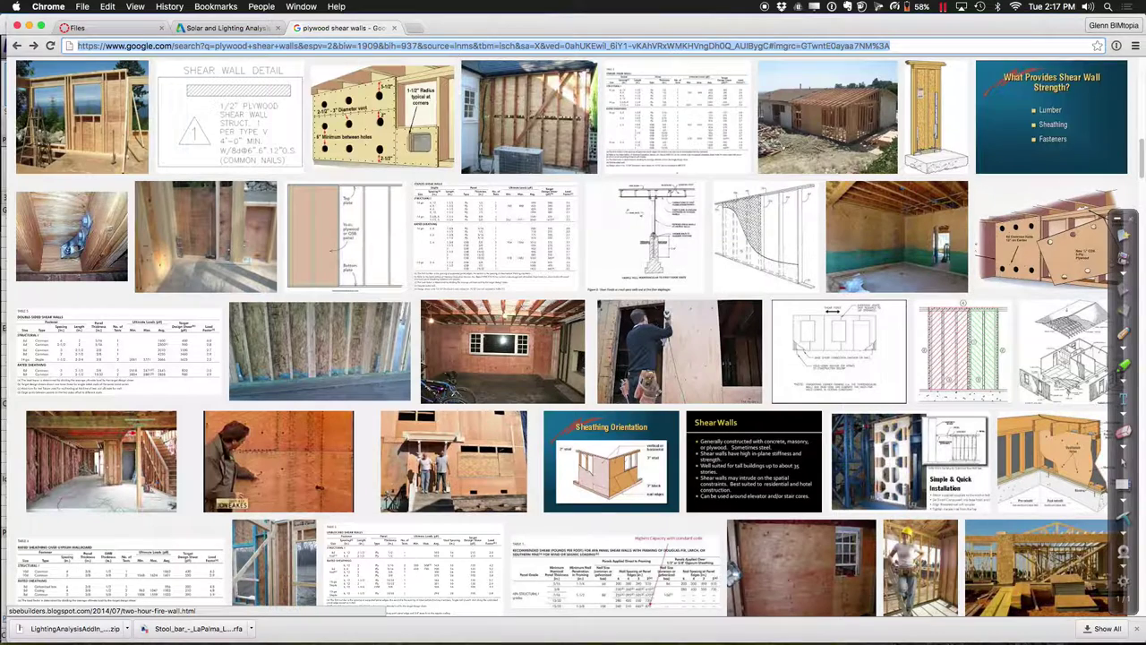
{"action": "type", "text": "steel bol"}
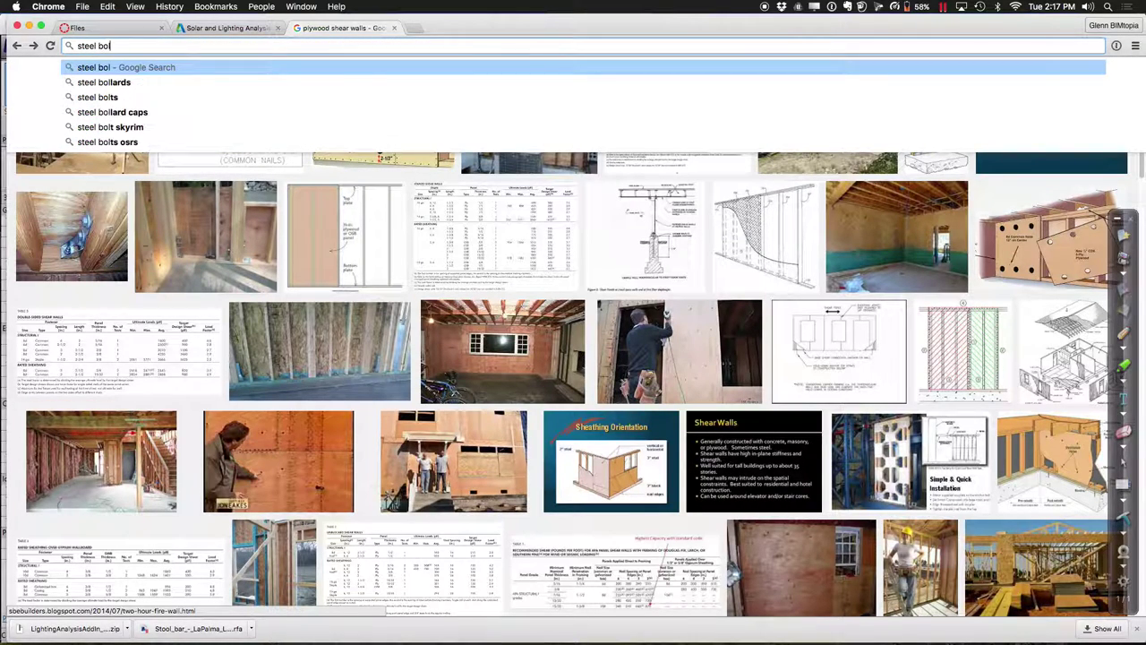
{"action": "type", "text": "ted frame "}
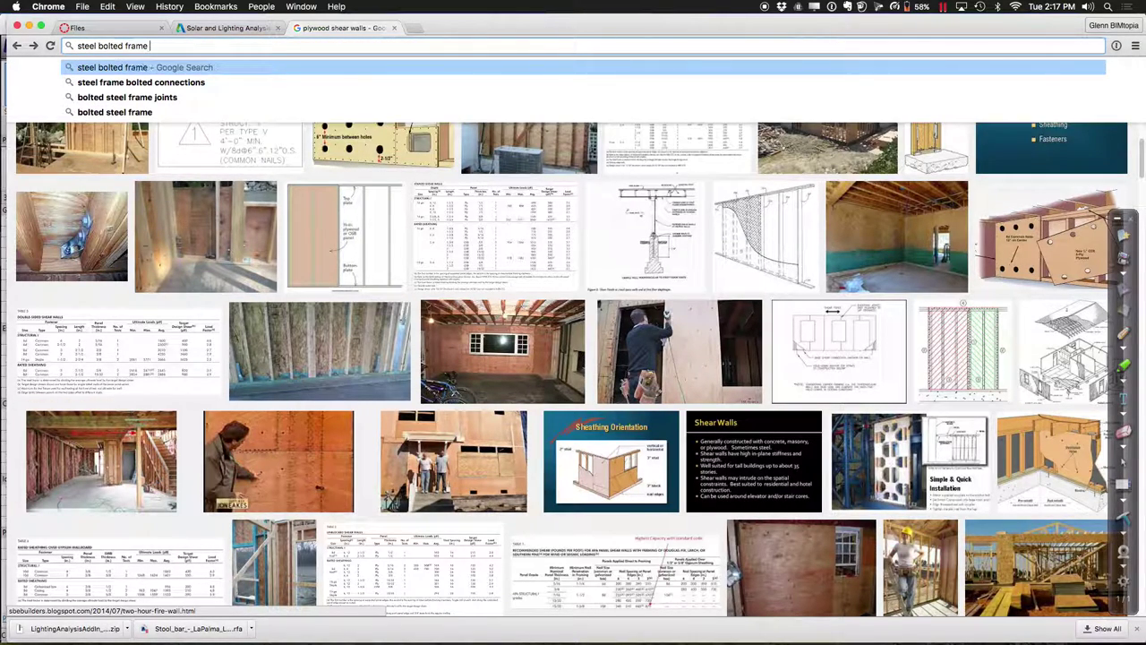
{"action": "type", "text": "connections"}
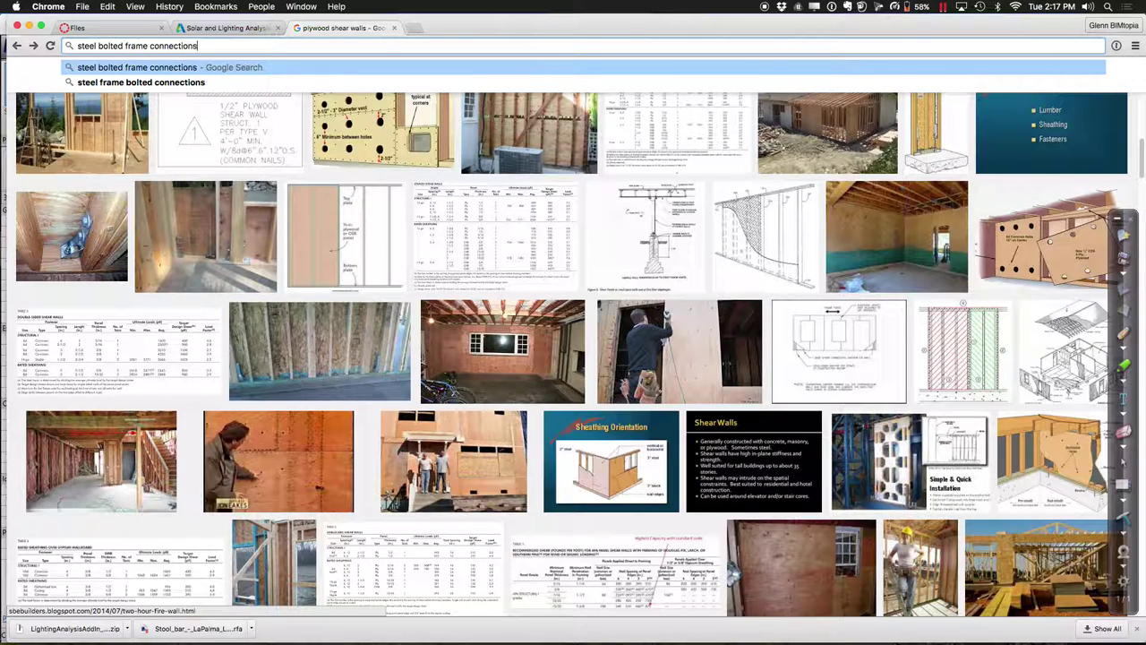
{"action": "key", "text": "Return"}
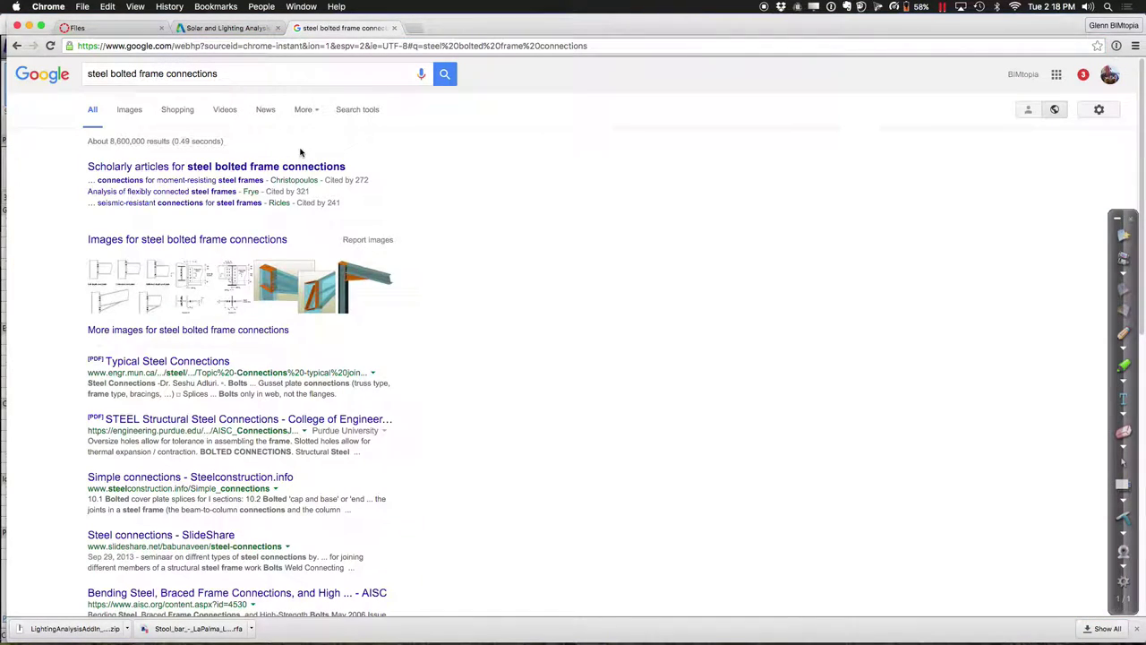
{"action": "left_click", "coordinate": [130, 109]}
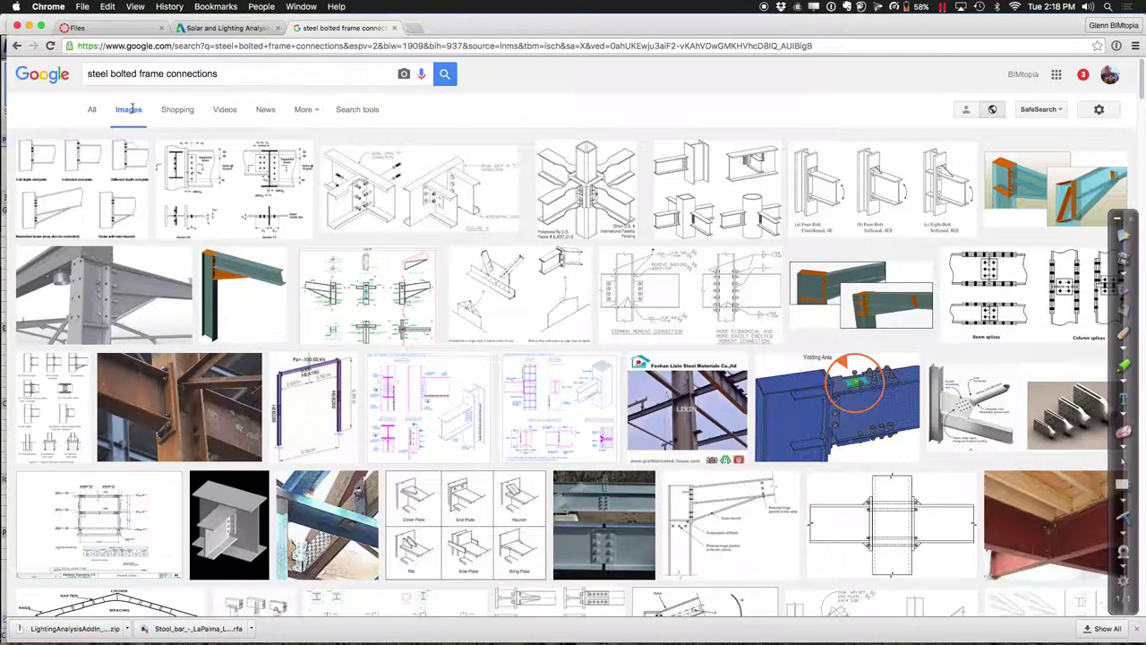
Enlarge the steel portal frame assembly image and the numbered drawing comparing moment and shear connections in the results
{"action": "left_click", "coordinate": [117, 281]}
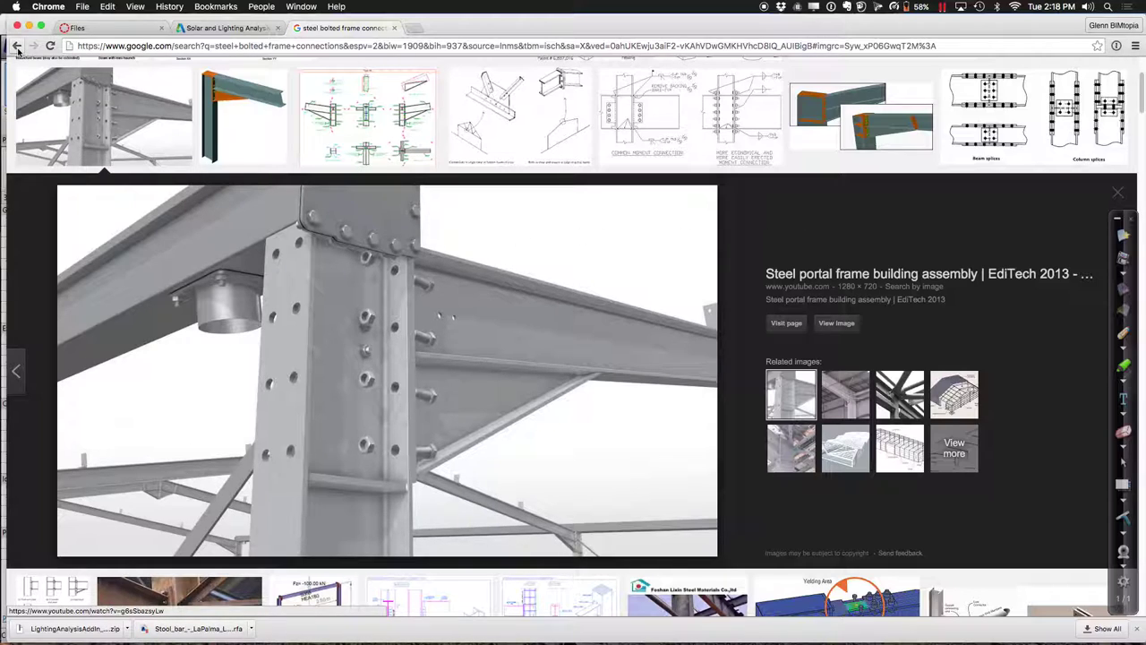
{"action": "scroll", "coordinate": [295, 437], "scroll_direction": "down", "scroll_amount": 5}
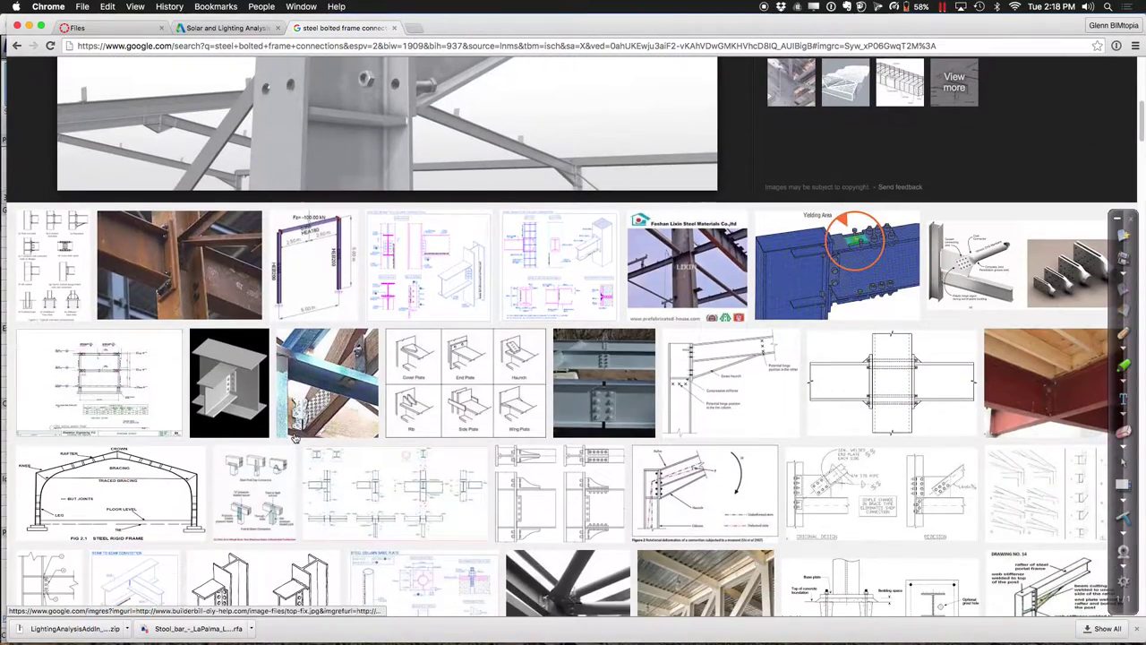
{"action": "scroll", "coordinate": [295, 437], "scroll_direction": "down", "scroll_amount": 1}
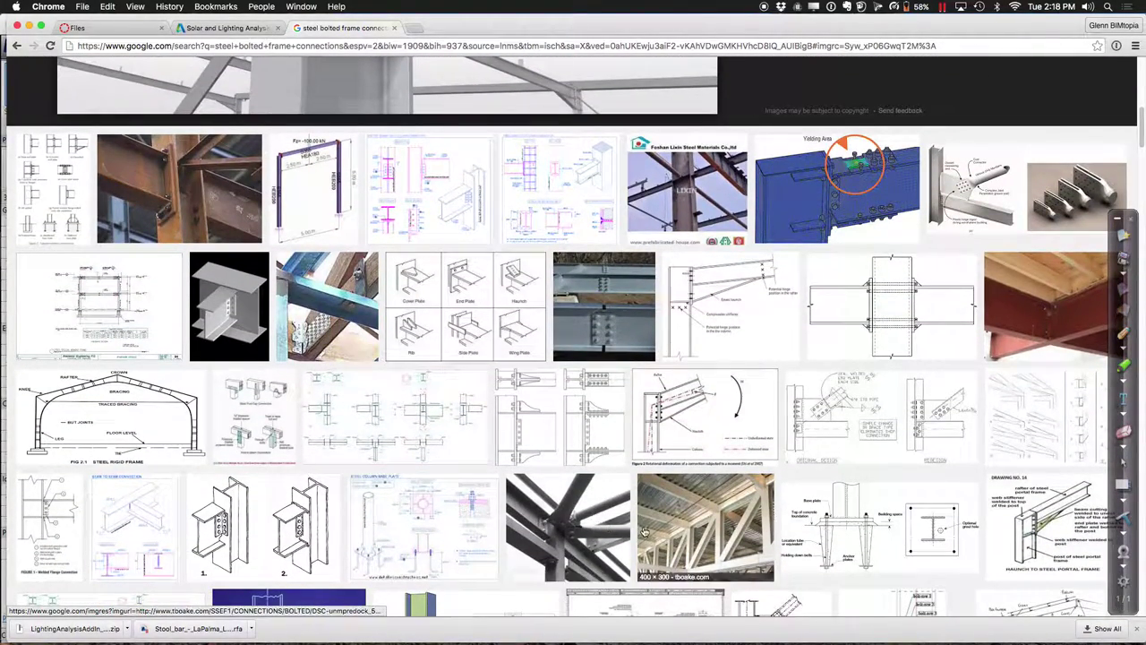
{"action": "left_click", "coordinate": [321, 523]}
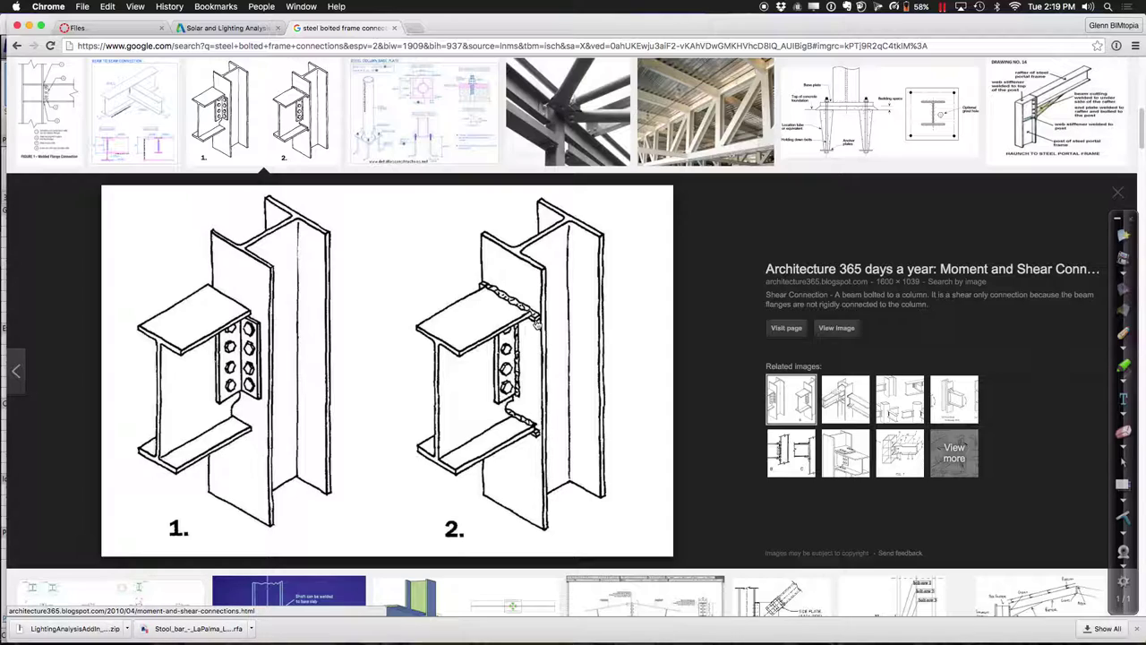
Search Google Images for "moment frame steel connection"
{"action": "scroll", "coordinate": [488, 302], "scroll_direction": "up", "scroll_amount": 2}
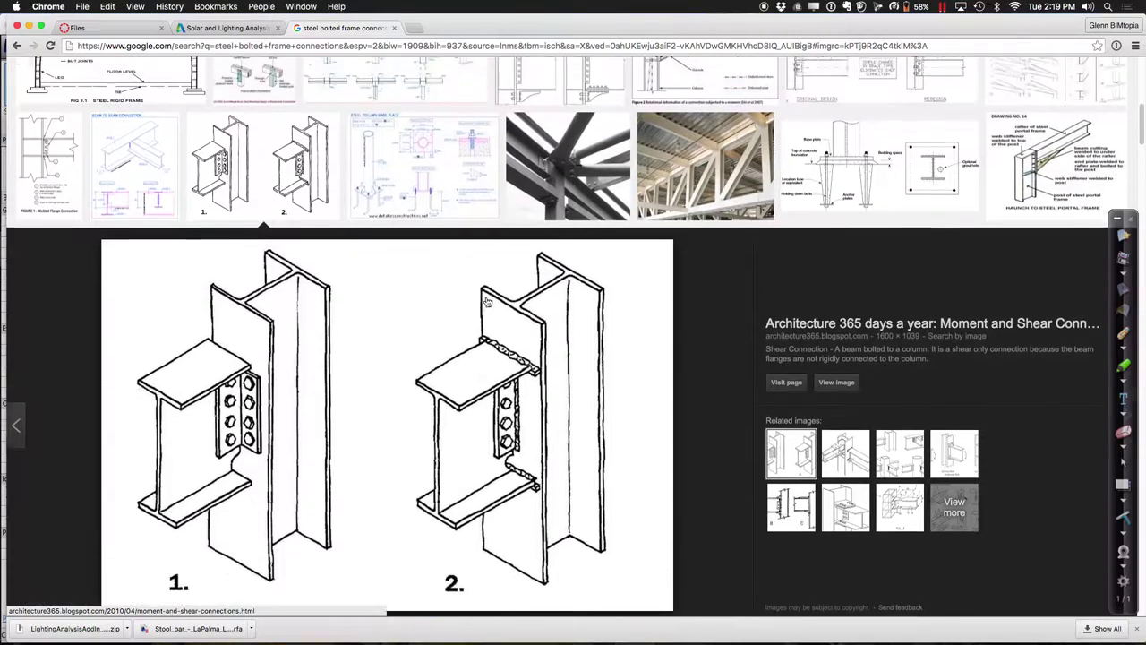
{"action": "scroll", "coordinate": [488, 303], "scroll_direction": "up", "scroll_amount": 10}
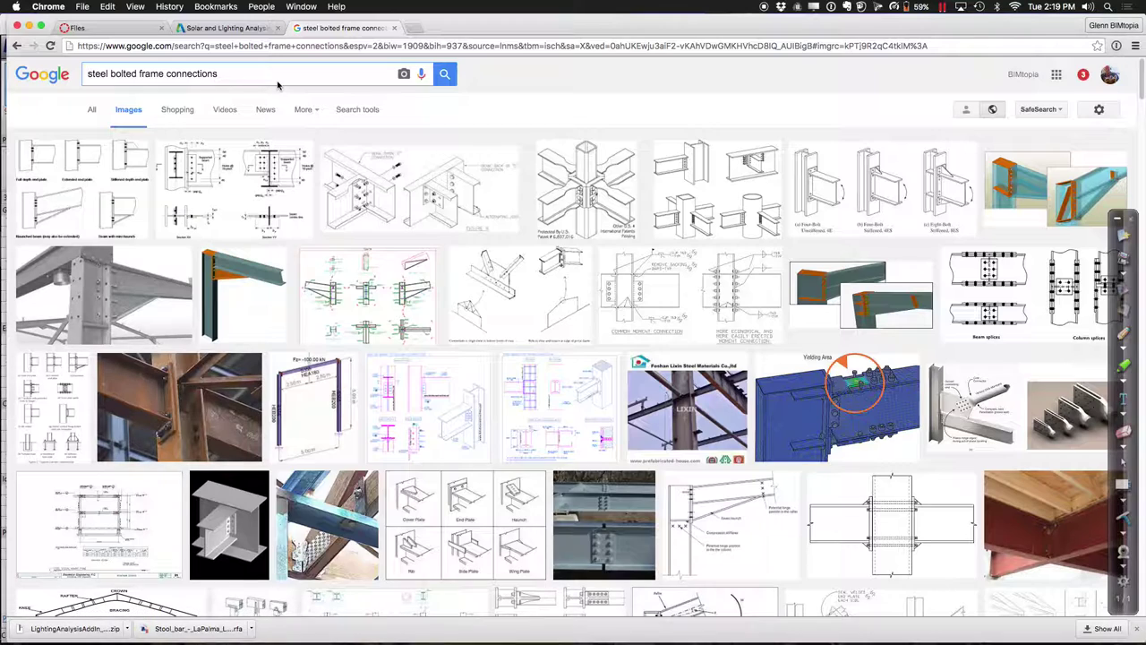
{"action": "left_click", "coordinate": [85, 77]}
{"action": "left_click_drag", "start_coordinate": [89, 76], "coordinate": [219, 87]}
{"action": "type", "text": "m"}
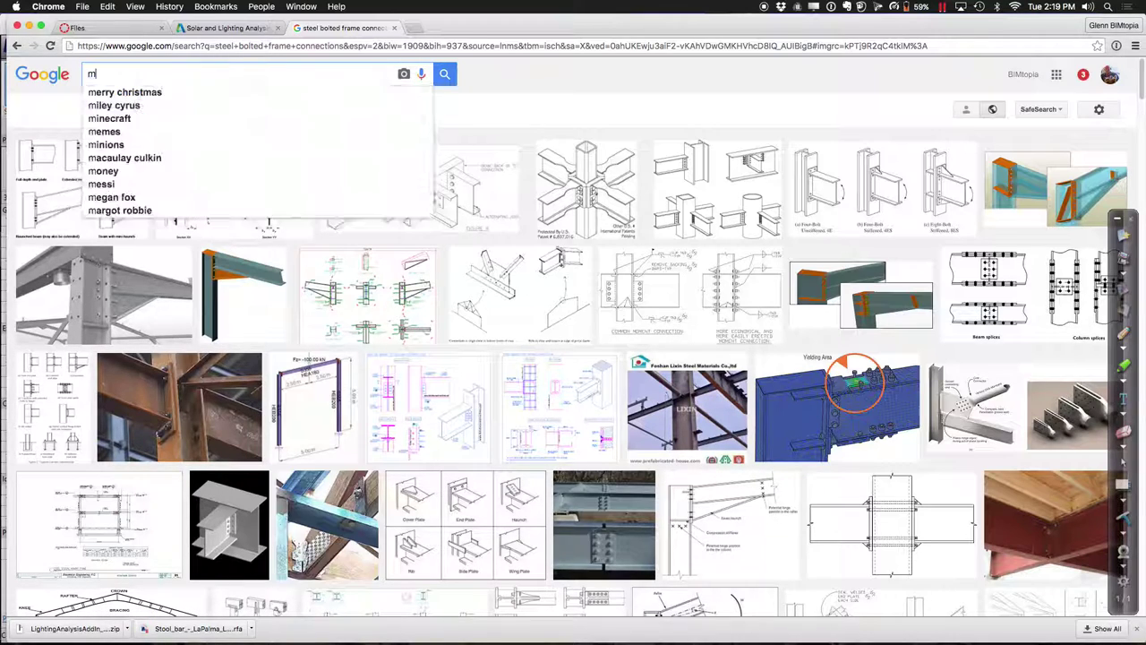
{"action": "type", "text": "oment fram"}
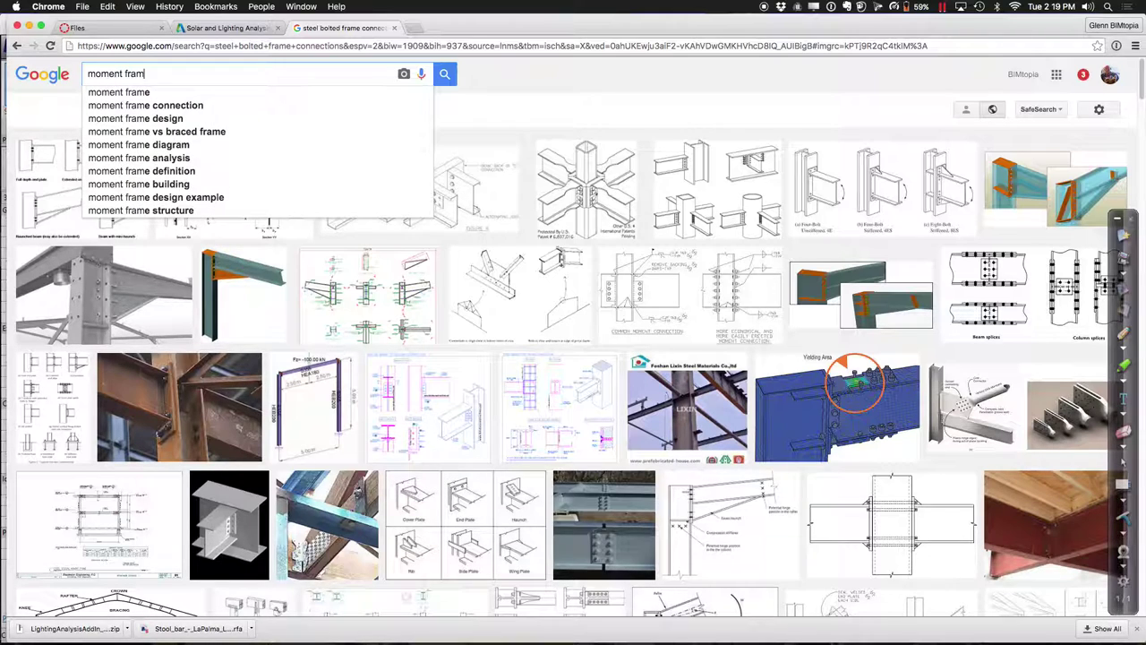
{"action": "type", "text": "e steel con"}
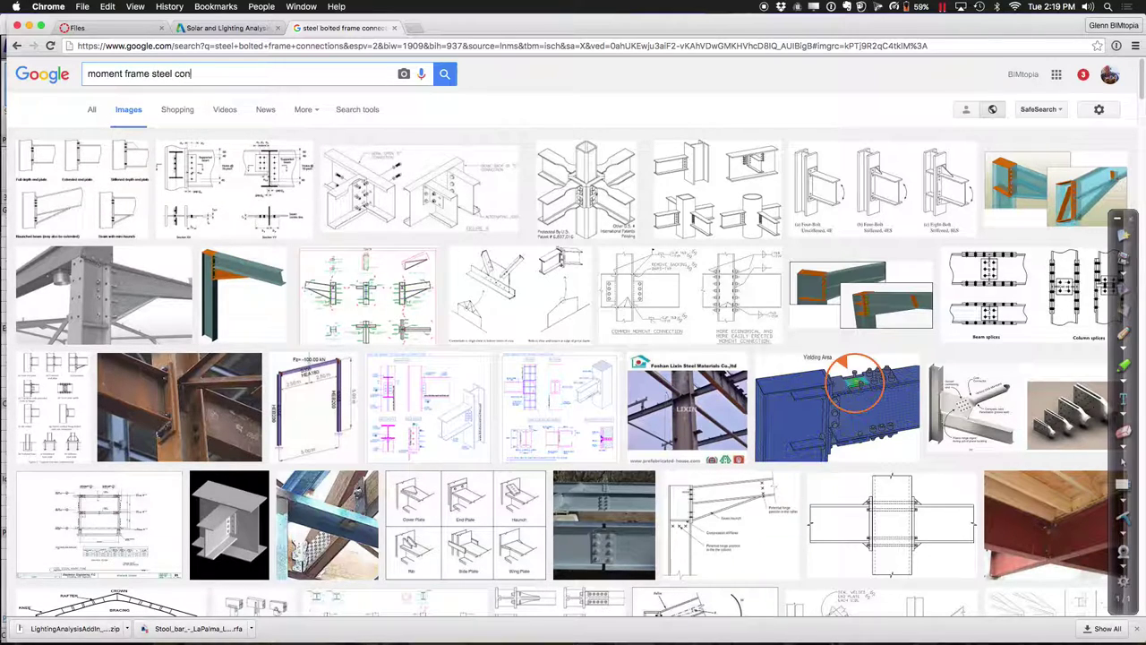
{"action": "type", "text": "nection"}
{"action": "key", "text": "Return"}
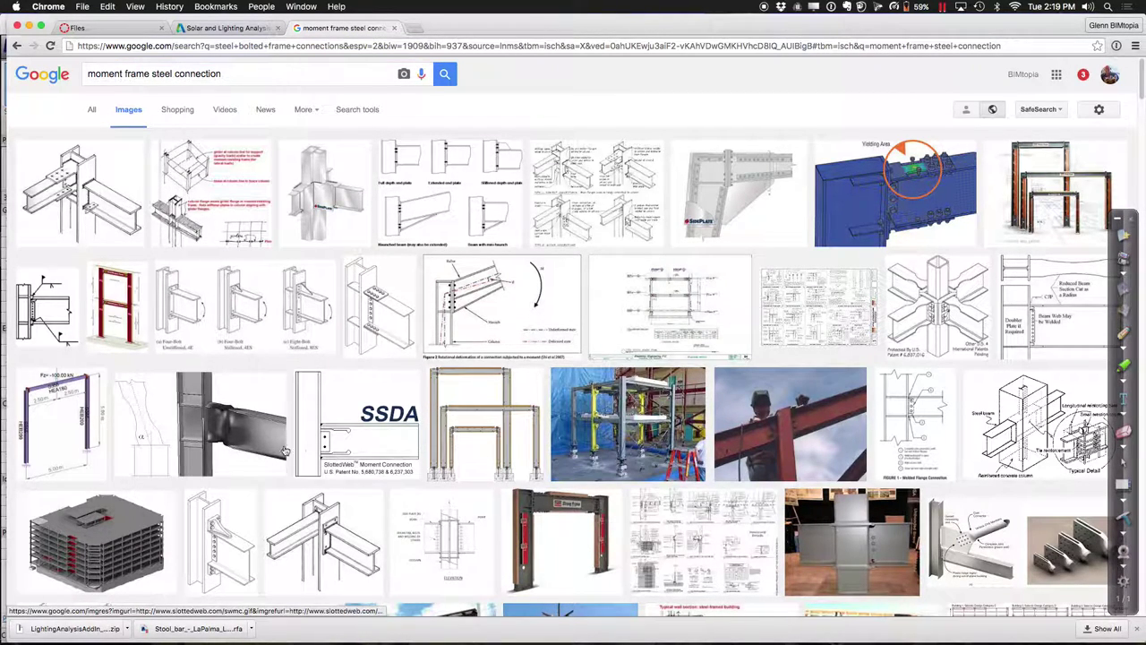
View the steel beam-to-column photo and the Strong Frame moment frame drawing, and return to the numbered moment and shear connection drawing
{"action": "left_click", "coordinate": [208, 435]}
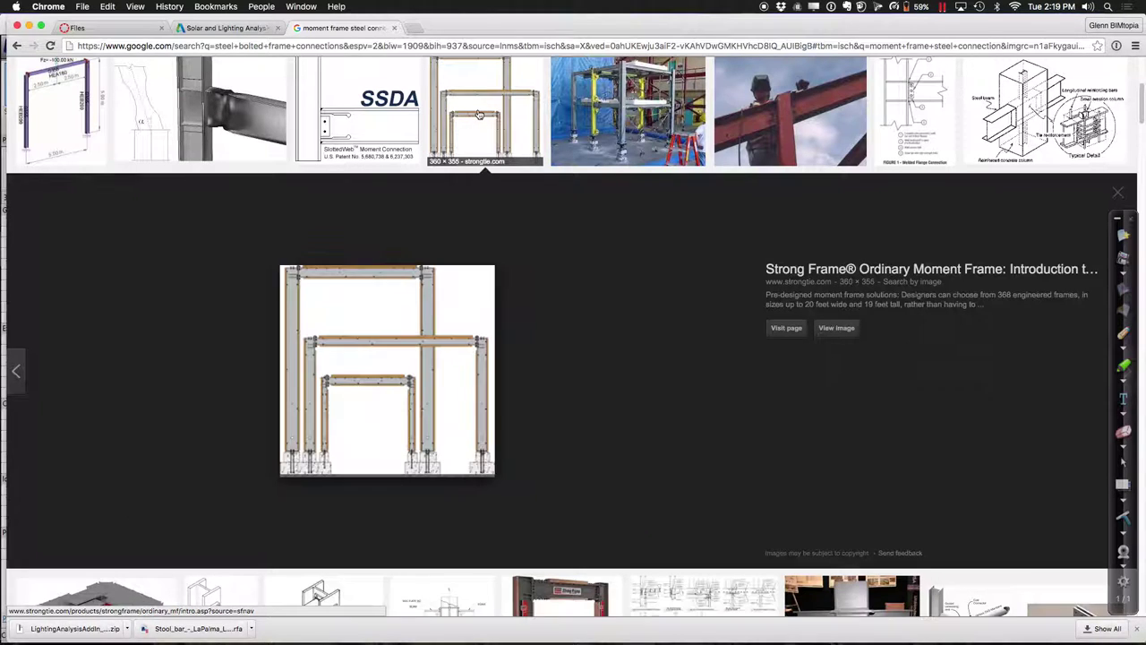
{"action": "left_click", "coordinate": [479, 114]}
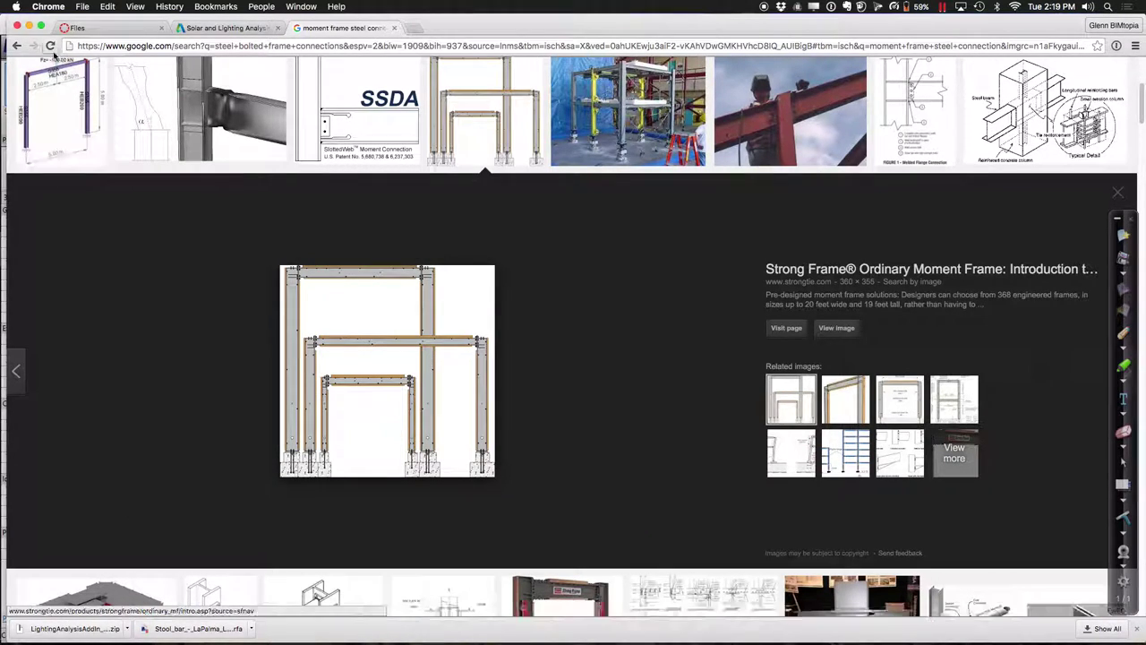
{"action": "left_click", "coordinate": [15, 45]}
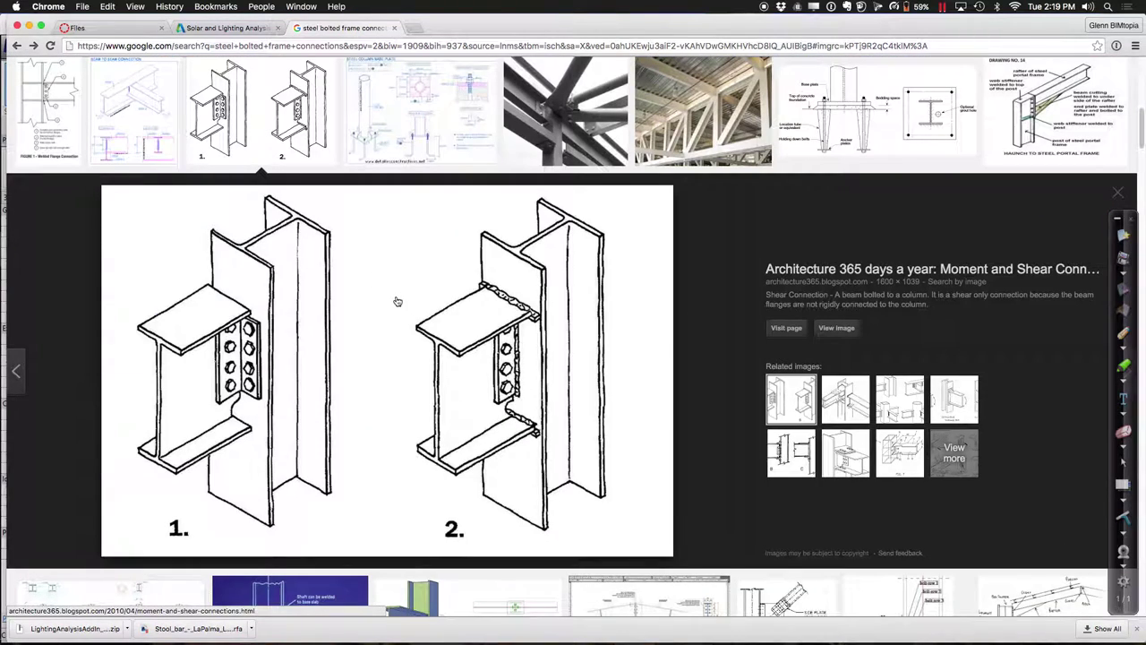
Run a new Google search using the suggestion "steel moment frame connection details" and show its image results
{"action": "left_click", "coordinate": [15, 46]}
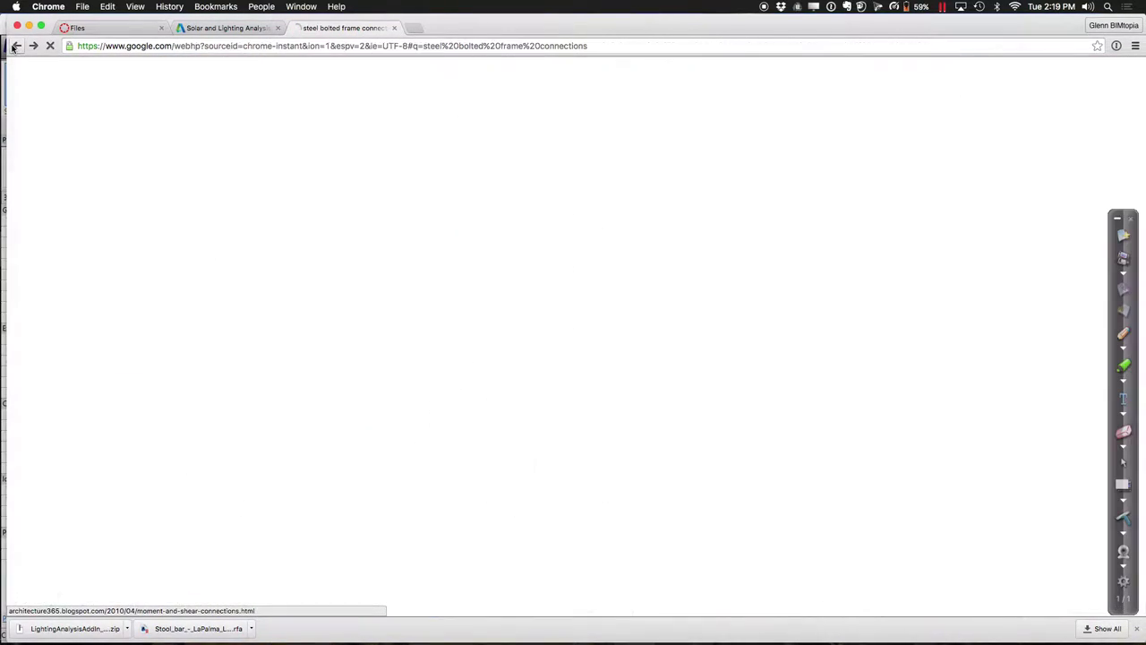
{"action": "left_click", "coordinate": [251, 76]}
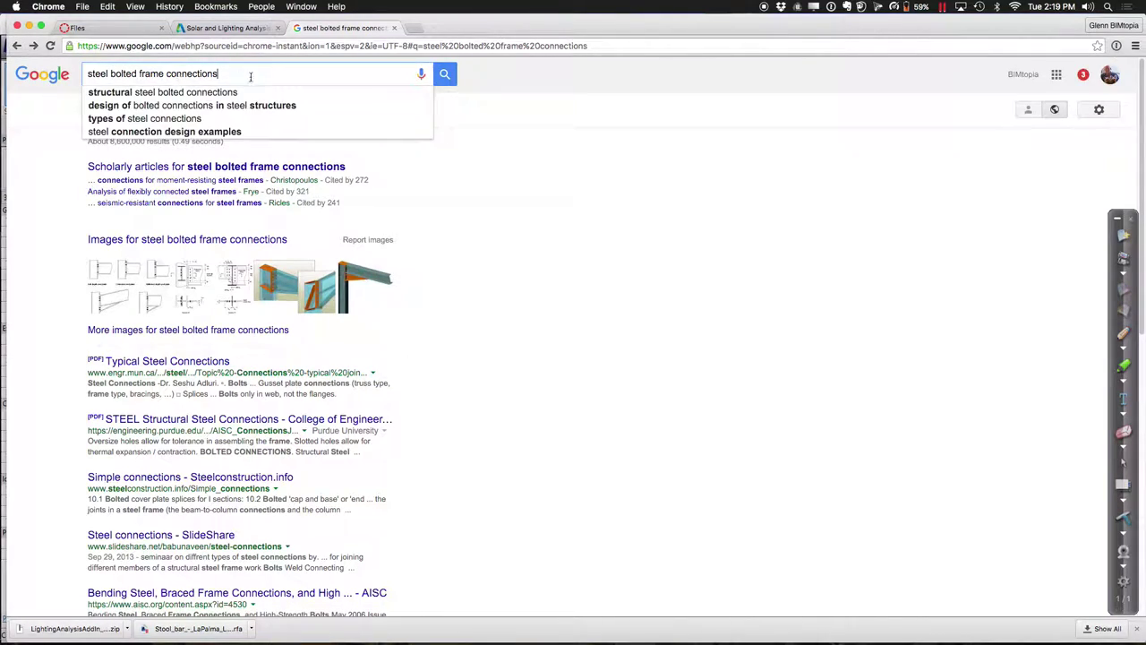
{"action": "triple_click", "coordinate": [173, 78]}
{"action": "type", "text": "mo"}
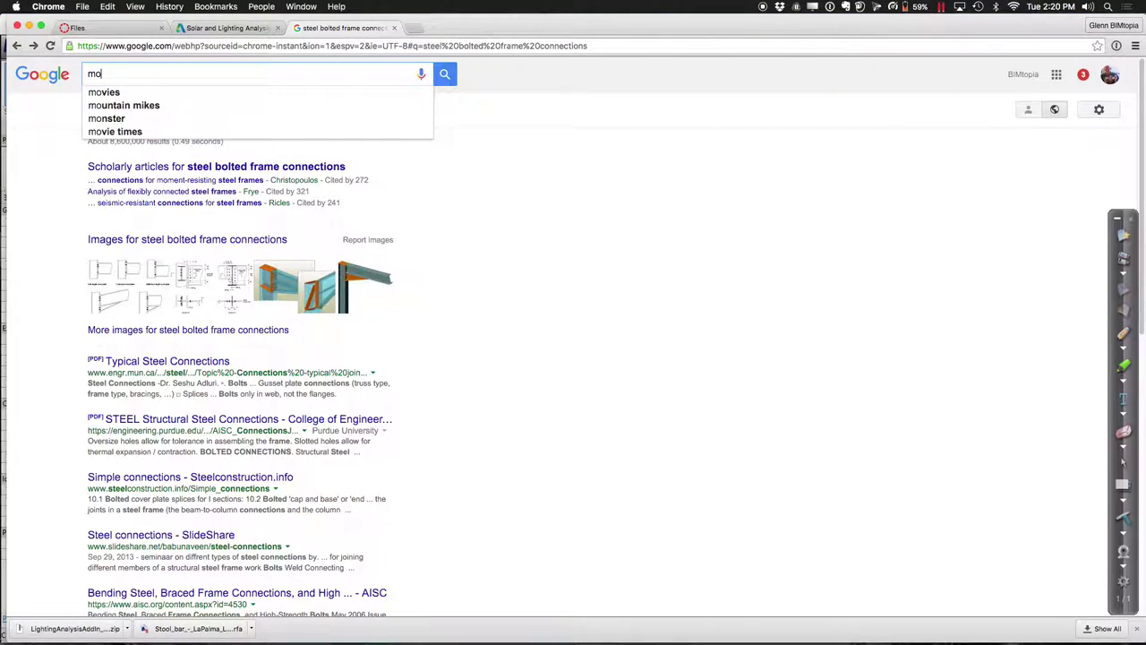
{"action": "type", "text": "ment frame s"}
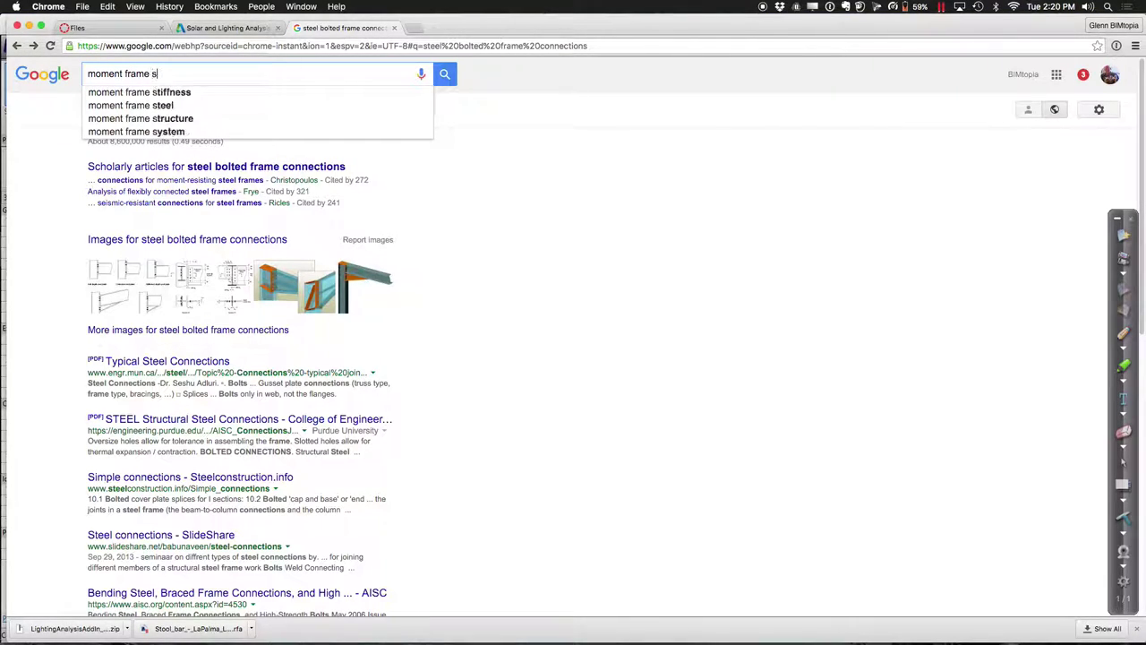
{"action": "type", "text": "teel connection"}
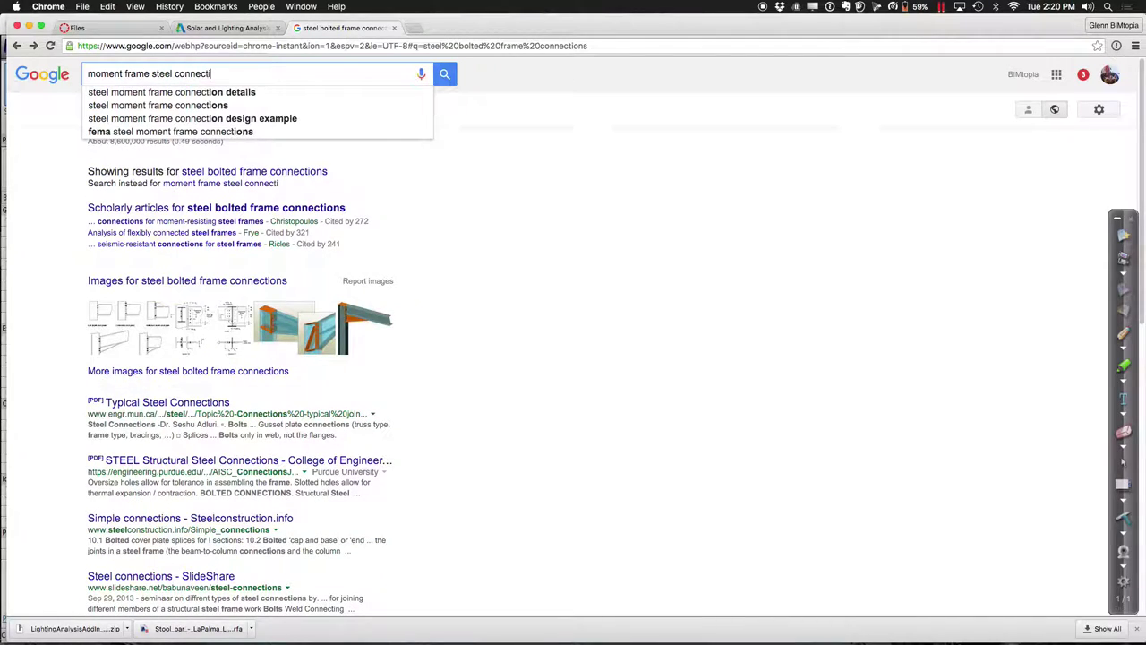
{"action": "left_click", "coordinate": [96, 93]}
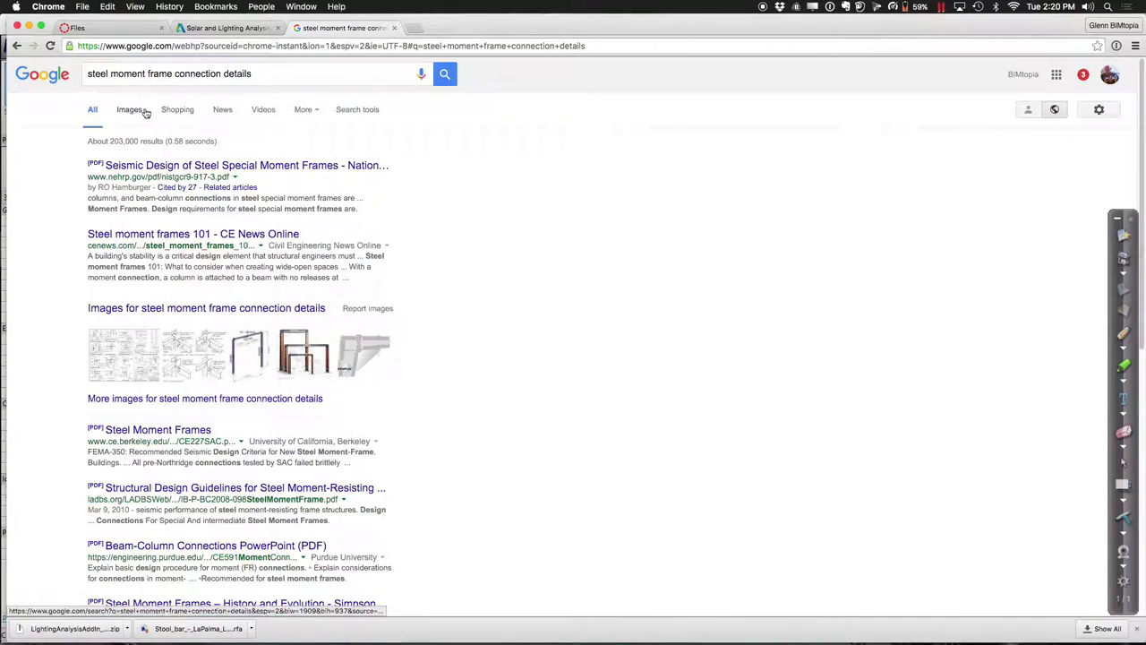
{"action": "left_click", "coordinate": [140, 114]}
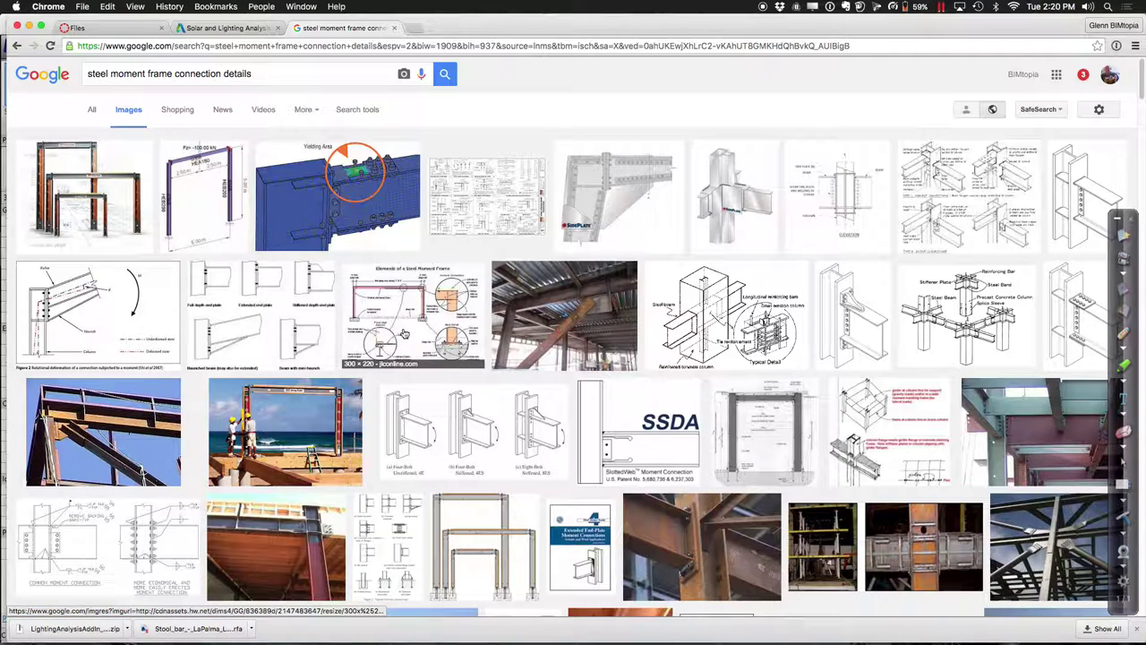
Enlarge the Science Center photo of a steel column with pinned and moment connections among the image results
{"action": "scroll", "coordinate": [405, 334], "scroll_direction": "down", "scroll_amount": 5}
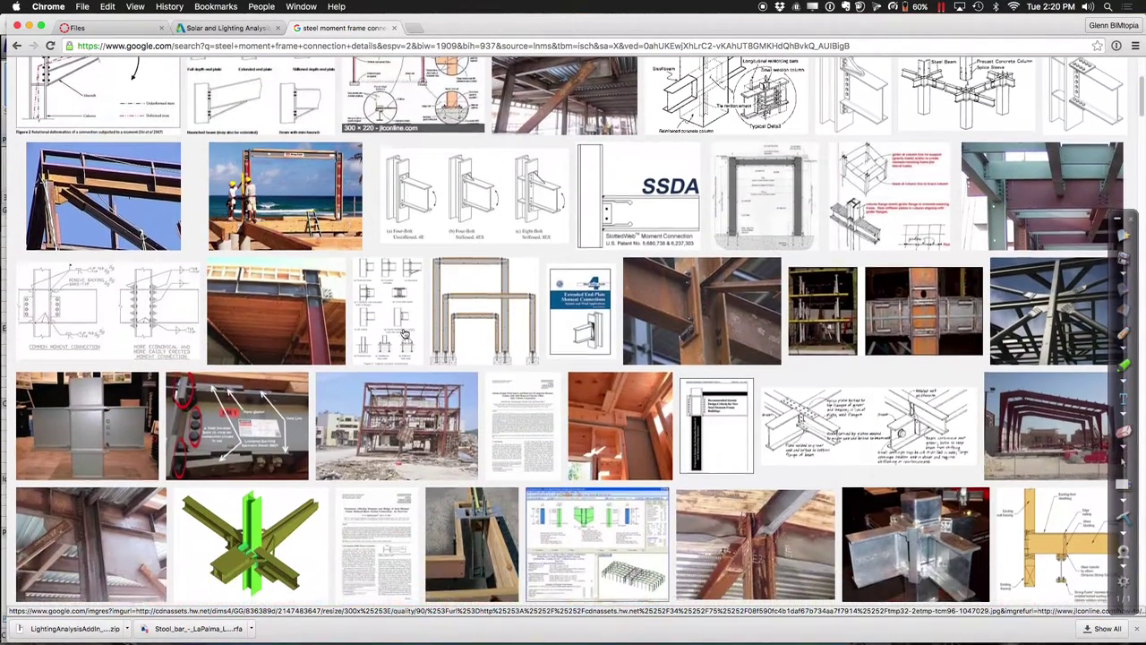
{"action": "scroll", "coordinate": [405, 334], "scroll_direction": "down", "scroll_amount": 2}
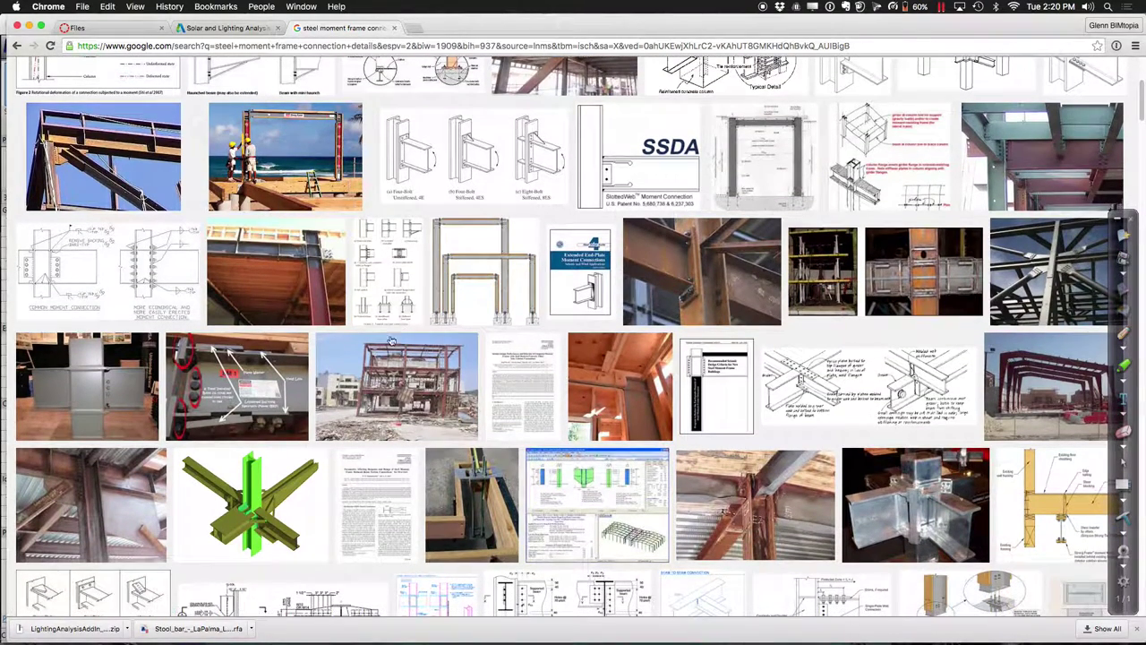
{"action": "left_click", "coordinate": [104, 471]}
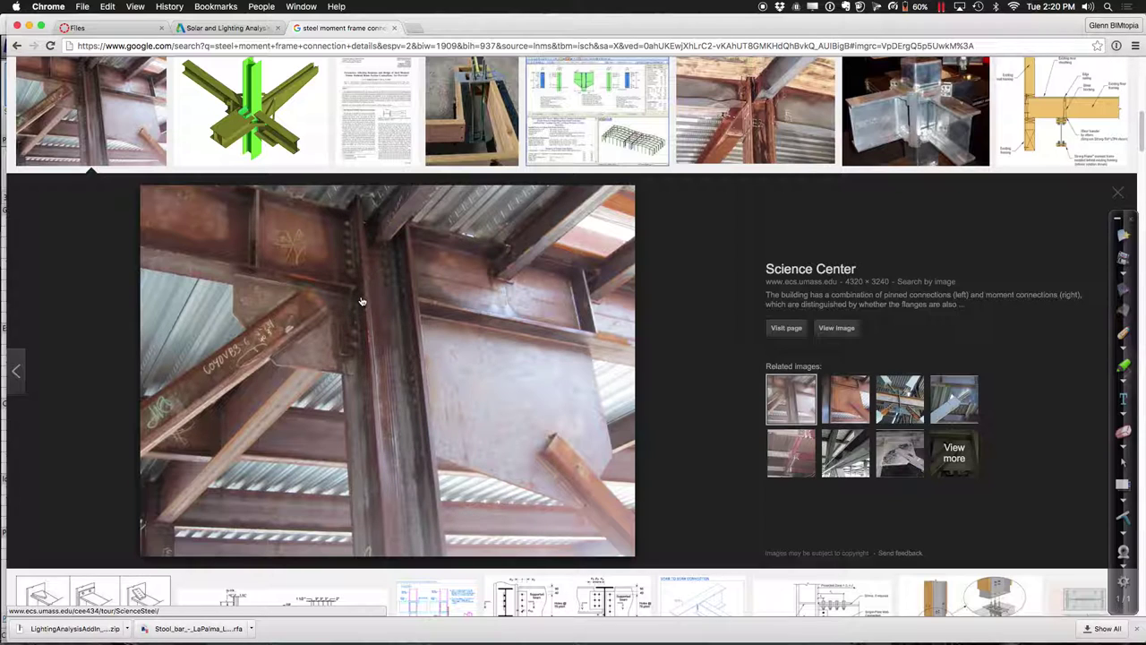
Enlarge the Civil Engineering Photos image of a reduced moment steel connection, close its preview and browse further results
{"action": "scroll", "coordinate": [360, 301], "scroll_direction": "up", "scroll_amount": 3}
{"action": "scroll", "coordinate": [362, 301], "scroll_direction": "up", "scroll_amount": 8}
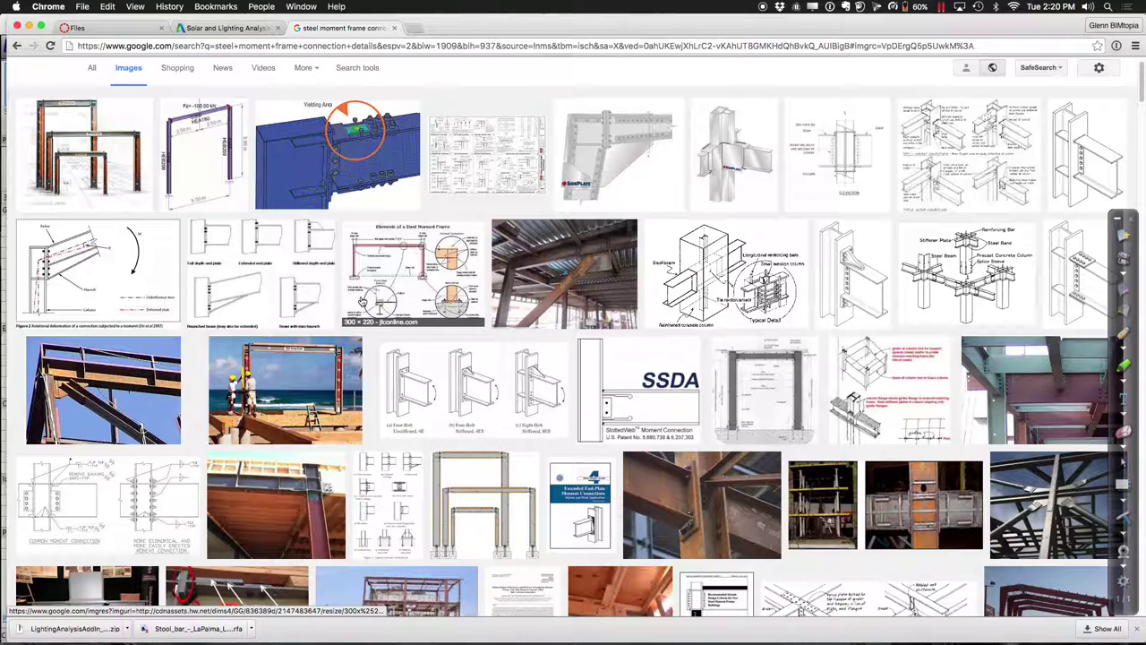
{"action": "left_click", "coordinate": [309, 488]}
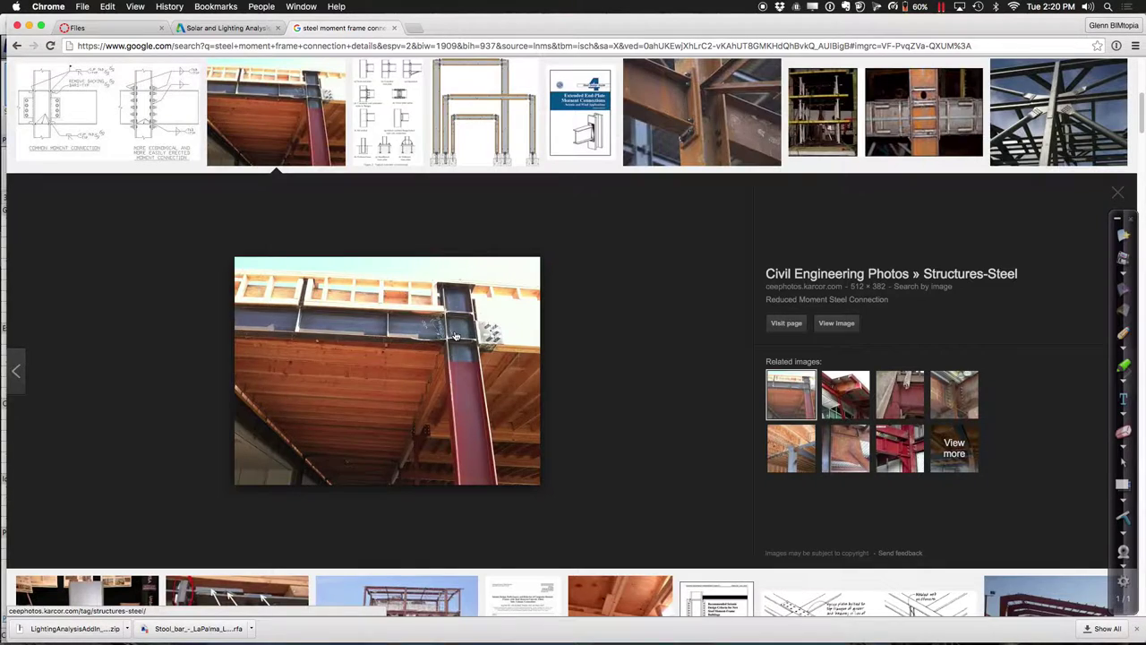
{"action": "left_click_drag", "start_coordinate": [455, 336], "coordinate": [448, 287]}
{"action": "scroll", "coordinate": [403, 245], "scroll_direction": "down", "scroll_amount": 5}
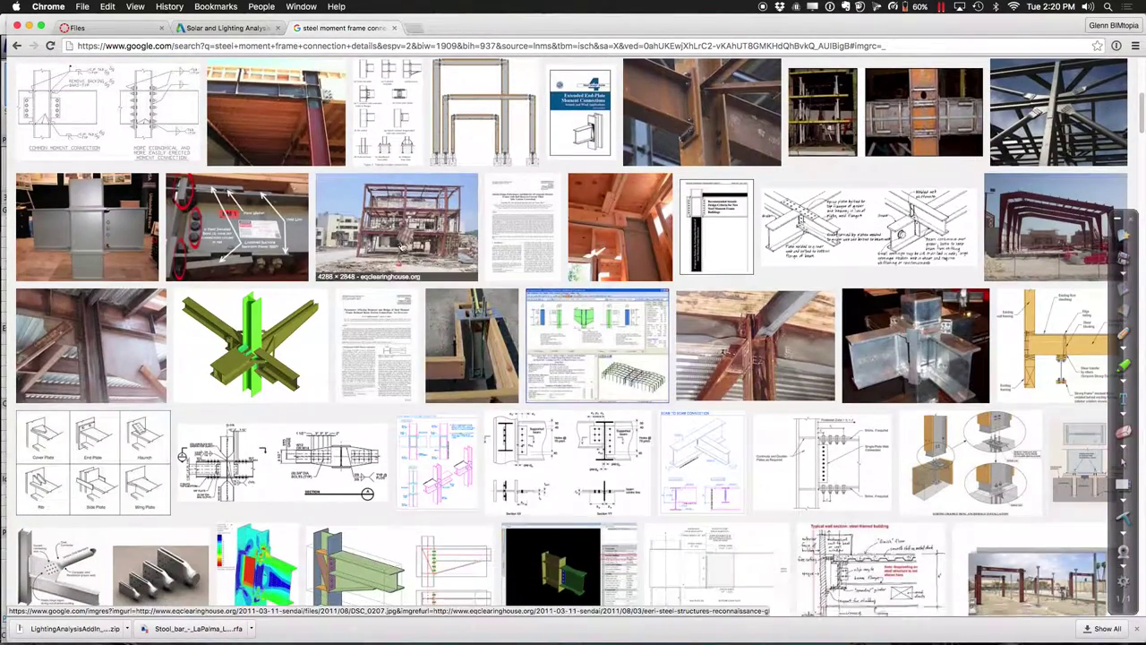
Enlarge the Civil Engineering Photos image of a reduced moment steel connection again, and switch back to the steel frame model in Revit
{"action": "left_click", "coordinate": [338, 148]}
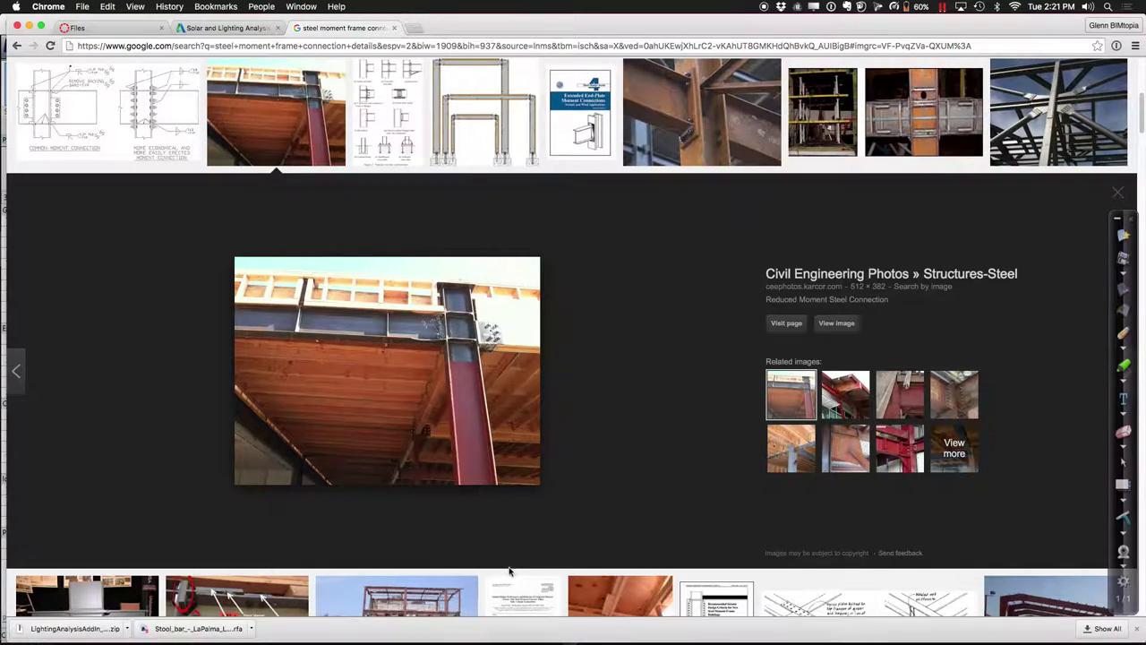
{"action": "key", "text": "ctrl+Right"}
{"action": "key", "text": "ctrl+Left"}
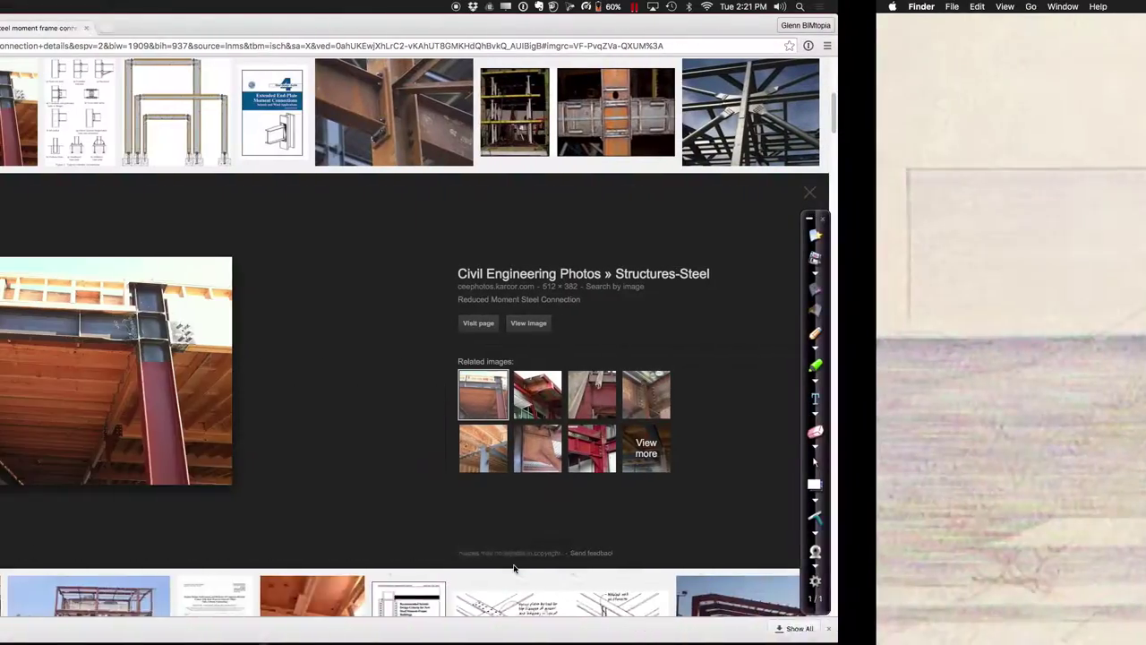
{"action": "mouse_move", "coordinate": [471, 631]}
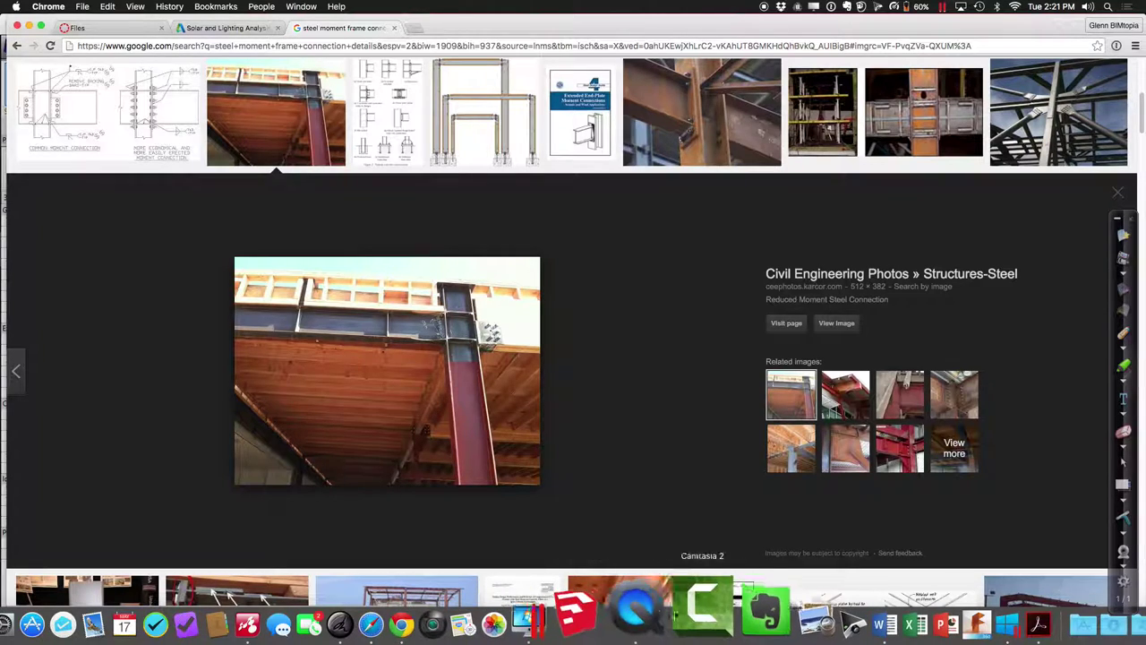
{"action": "left_click", "coordinate": [578, 609]}
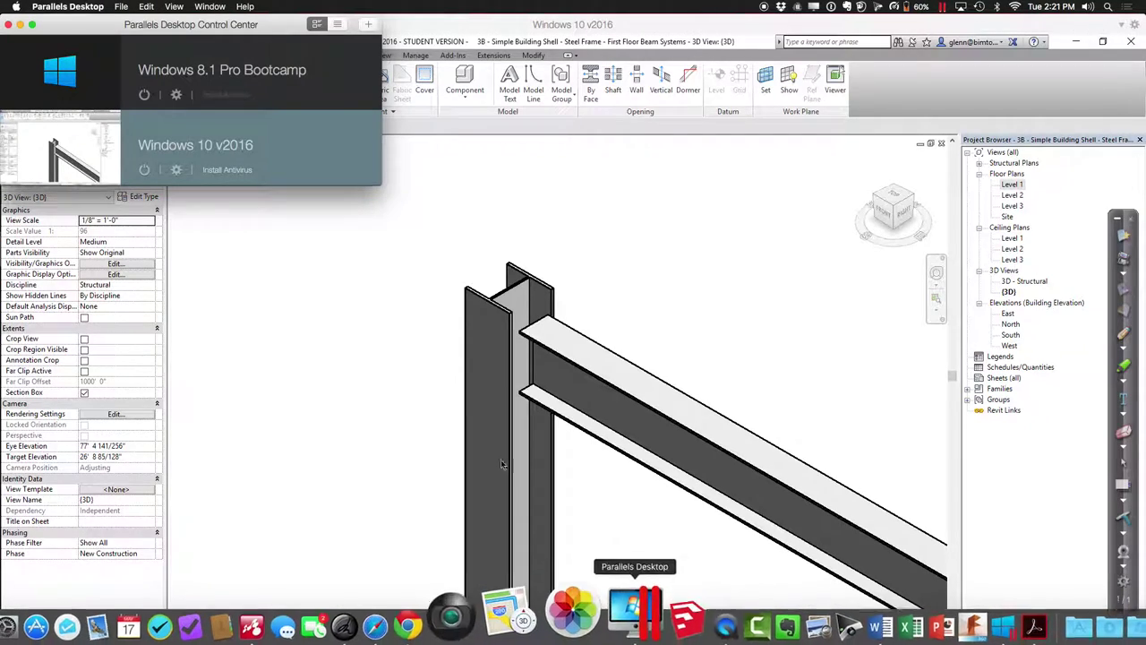
{"action": "left_click", "coordinate": [367, 385]}
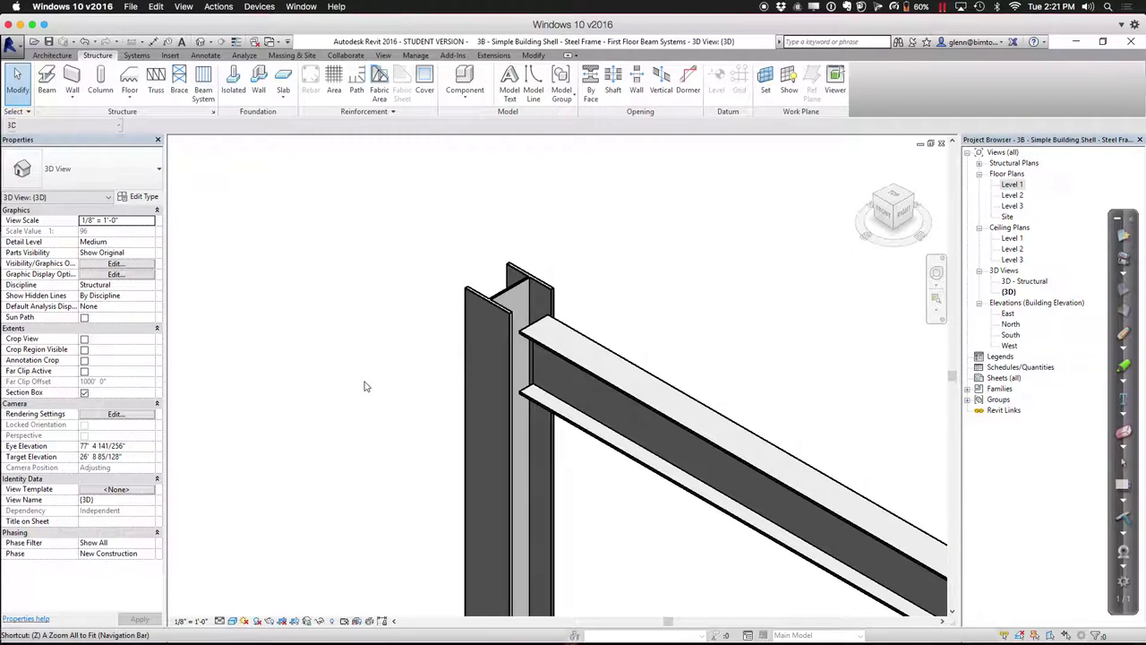
Inspect the structural properties of the W12X26 girder joined to the freestanding W10X49 column, and clear the selection
{"action": "scroll", "coordinate": [366, 384], "scroll_direction": "down", "scroll_amount": 3}
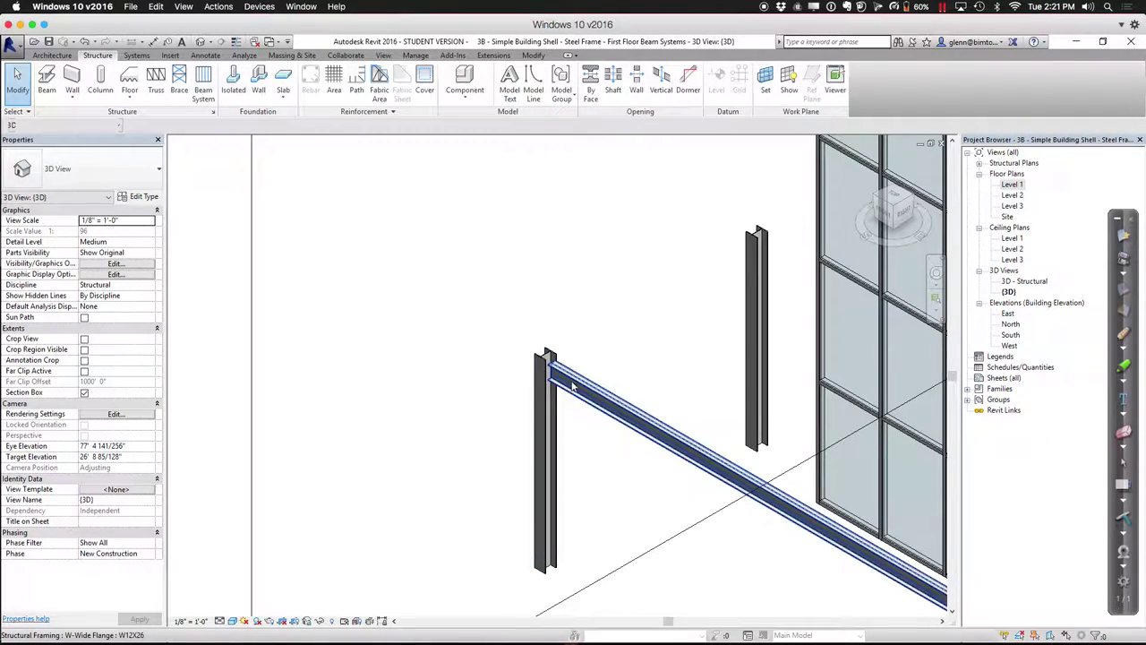
{"action": "left_click", "coordinate": [573, 385]}
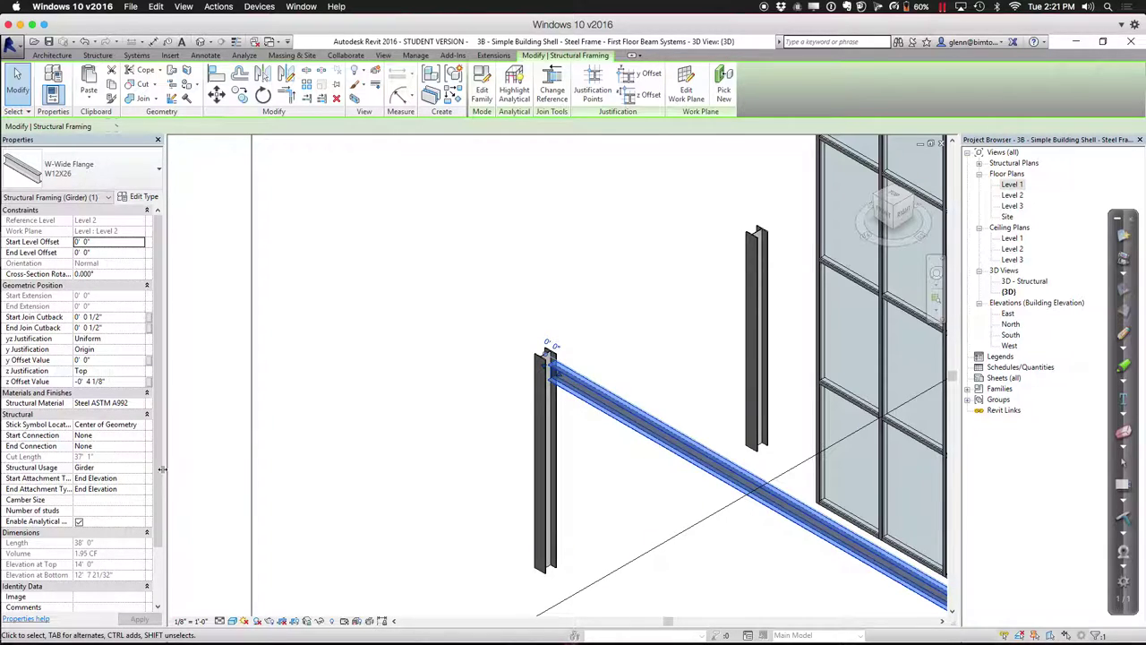
{"action": "left_click_drag", "start_coordinate": [157, 492], "coordinate": [175, 406]}
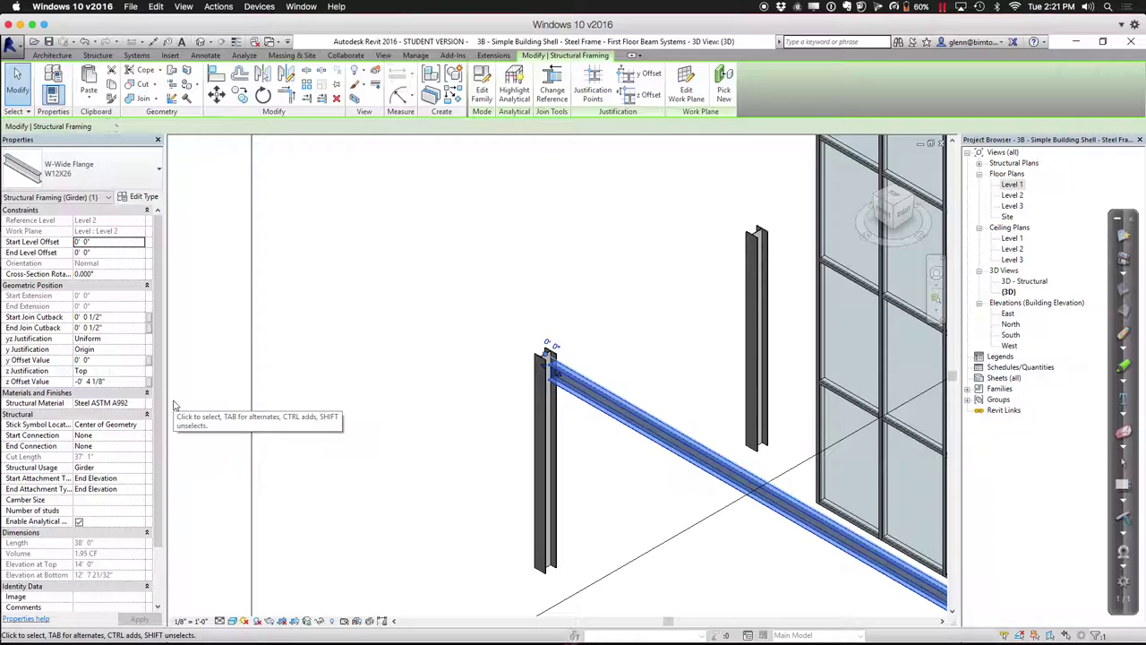
{"action": "left_click", "coordinate": [360, 416]}
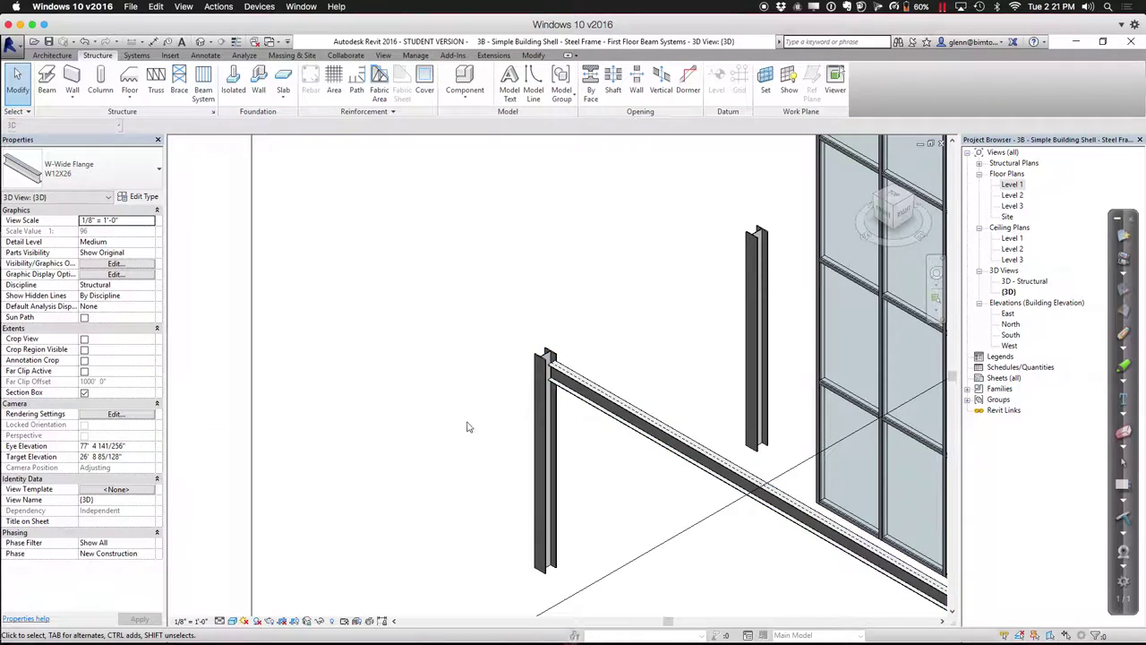
Set the top connection of the freestanding W10X49 column at the beam's end to a Moment Column Connection
{"action": "left_click", "coordinate": [542, 434]}
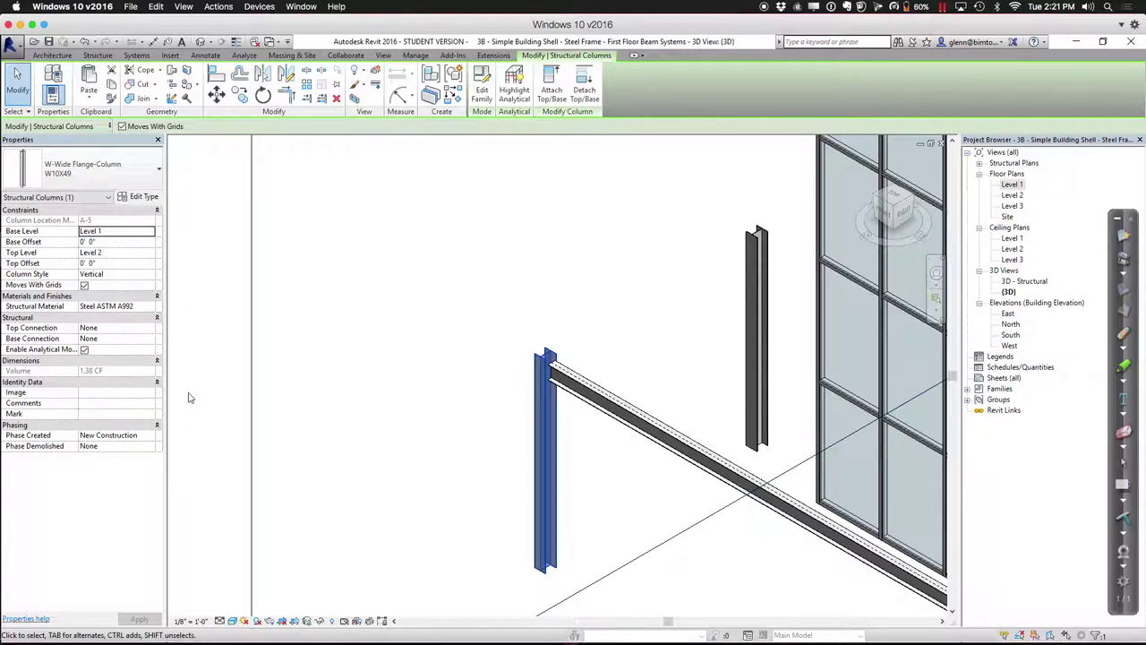
{"action": "left_click", "coordinate": [150, 330]}
{"action": "left_click", "coordinate": [151, 330]}
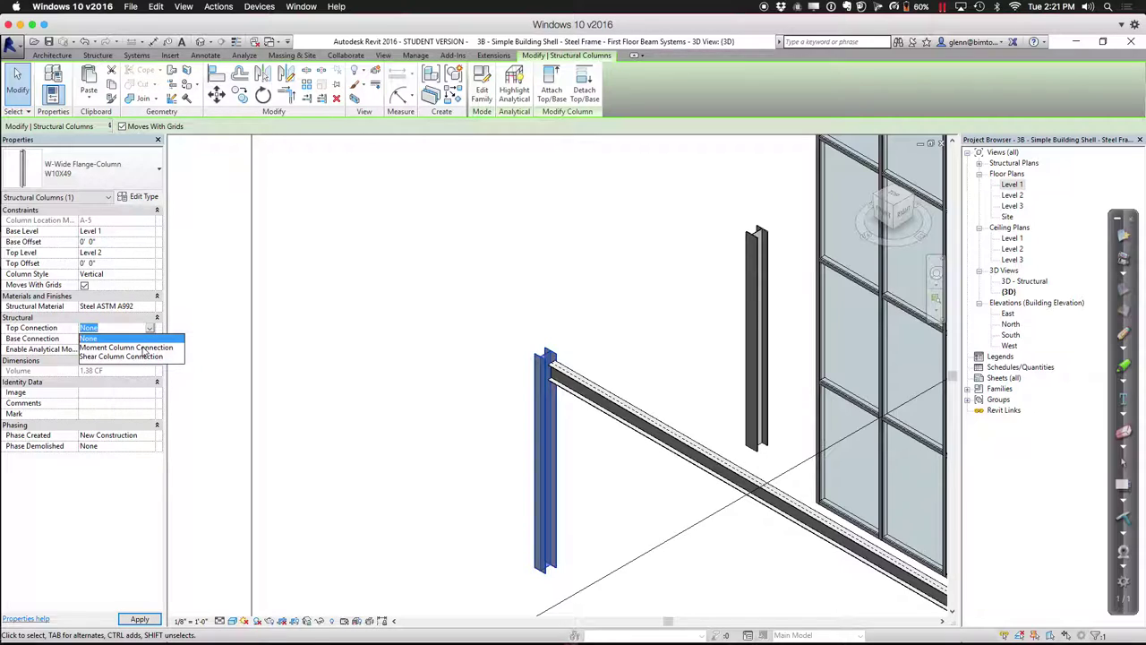
{"action": "left_click", "coordinate": [144, 348]}
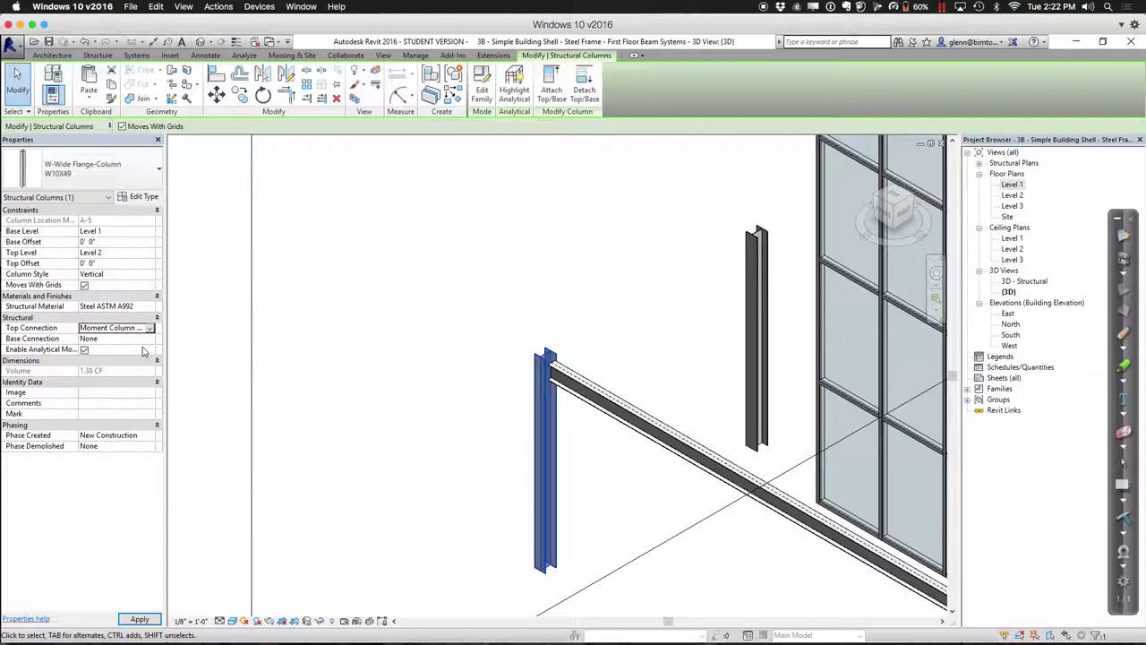
{"action": "left_click", "coordinate": [143, 350]}
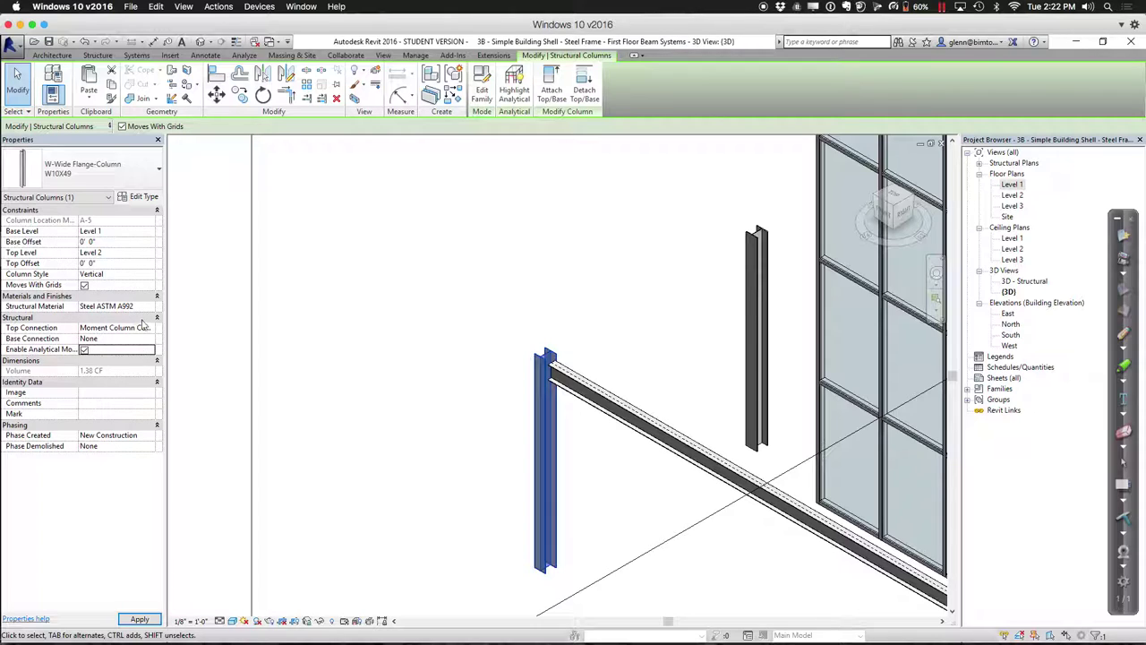
{"action": "left_click", "coordinate": [398, 307]}
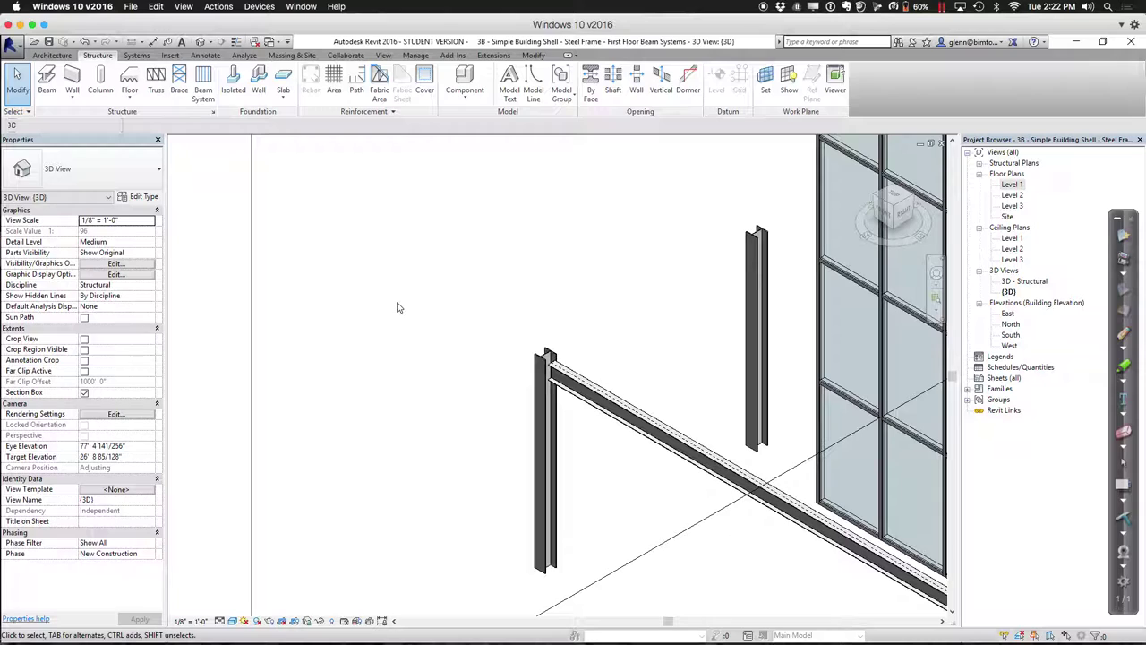
Turn on the display of analytical model categories in the 3D view's Visibility/Graphic Overrides
{"action": "key", "text": "v"}
{"action": "key", "text": "g"}
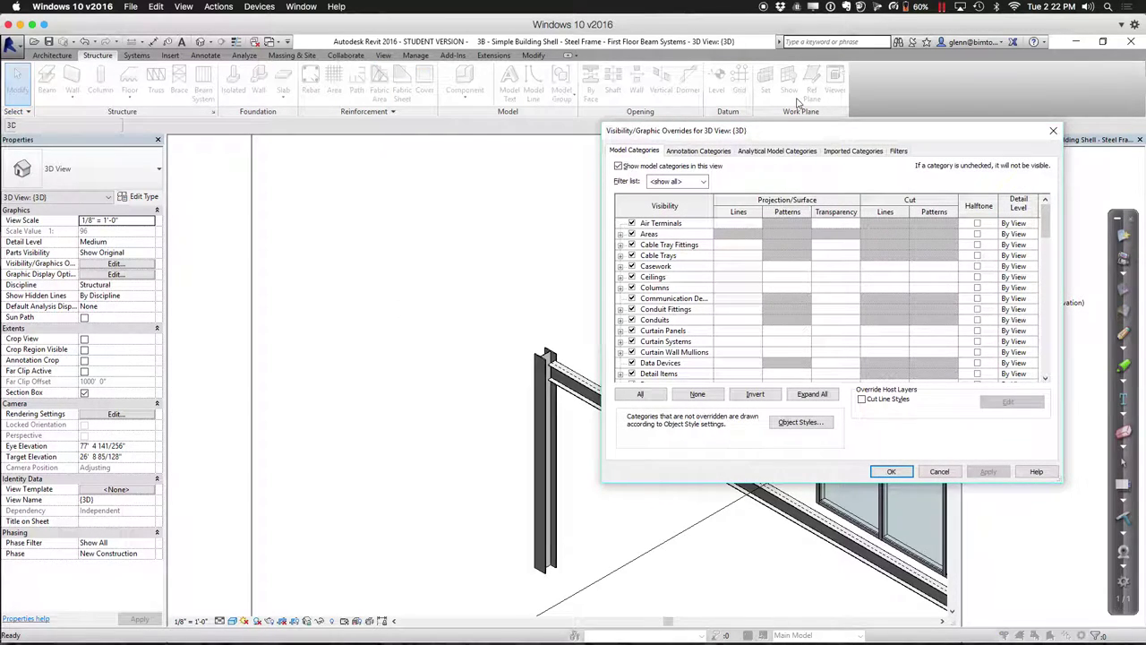
{"action": "left_click", "coordinate": [768, 152]}
{"action": "left_click", "coordinate": [618, 166]}
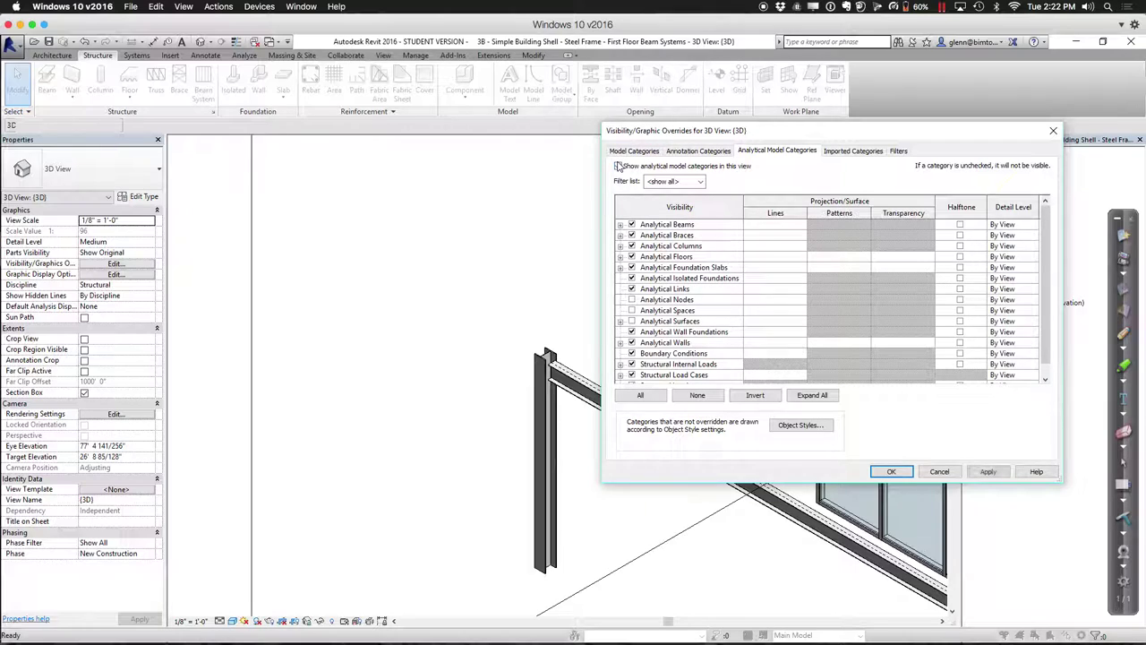
{"action": "left_click", "coordinate": [899, 472]}
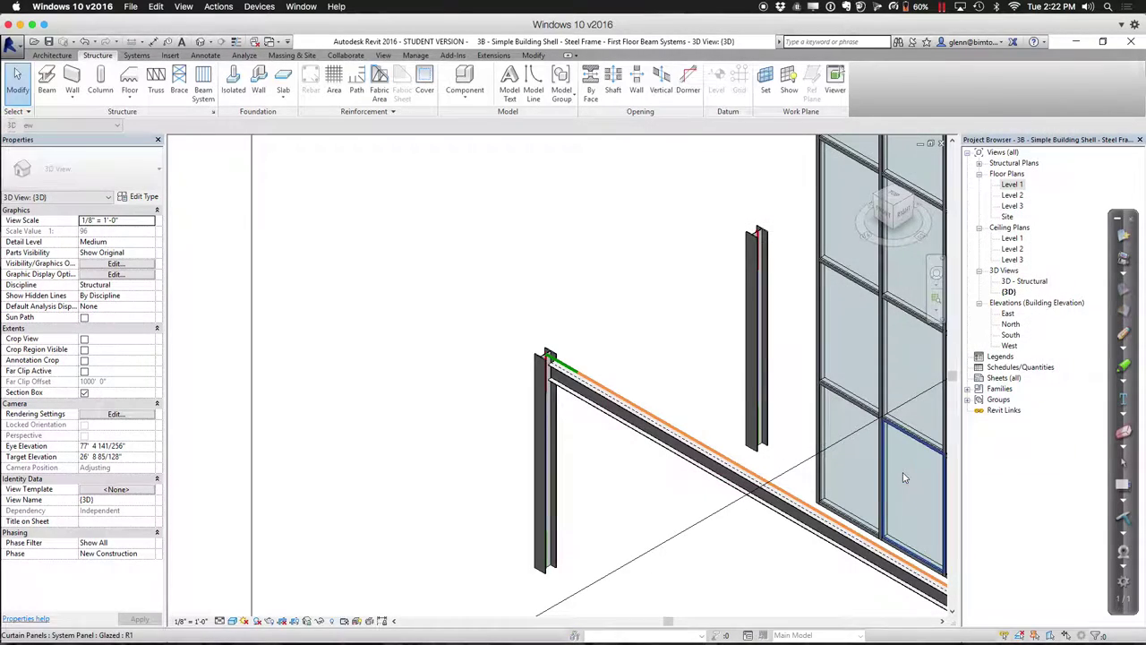
Examine the analytical beam at the column joint, including its start and end releases and the available End Release options
{"action": "left_click", "coordinate": [936, 298]}
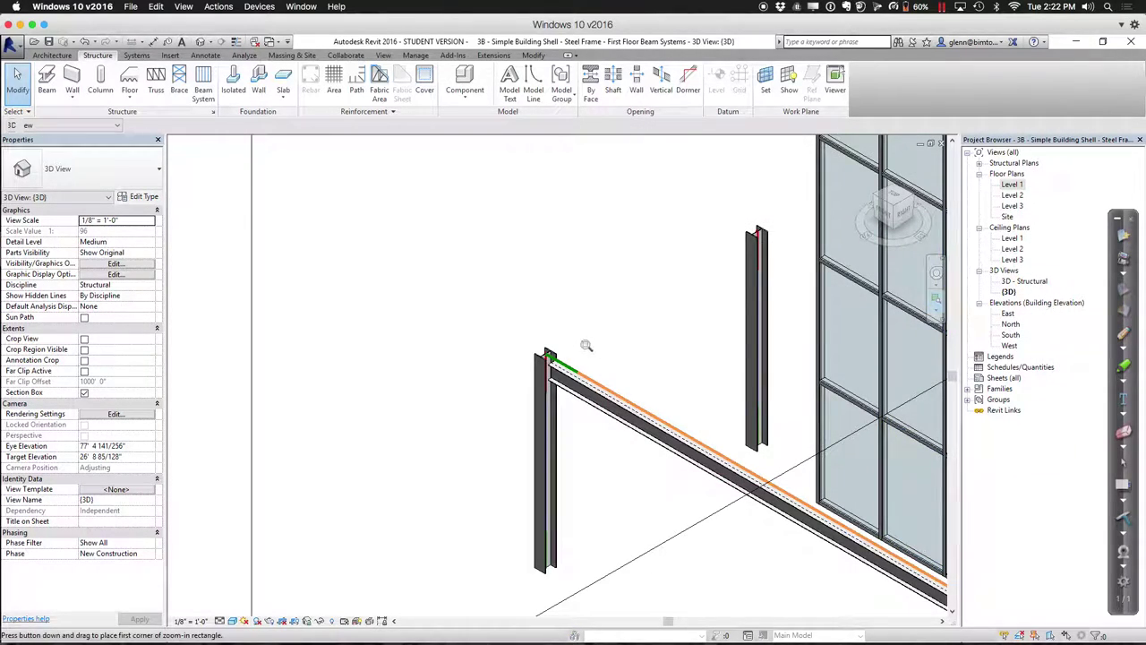
{"action": "left_click_drag", "start_coordinate": [514, 326], "coordinate": [625, 431]}
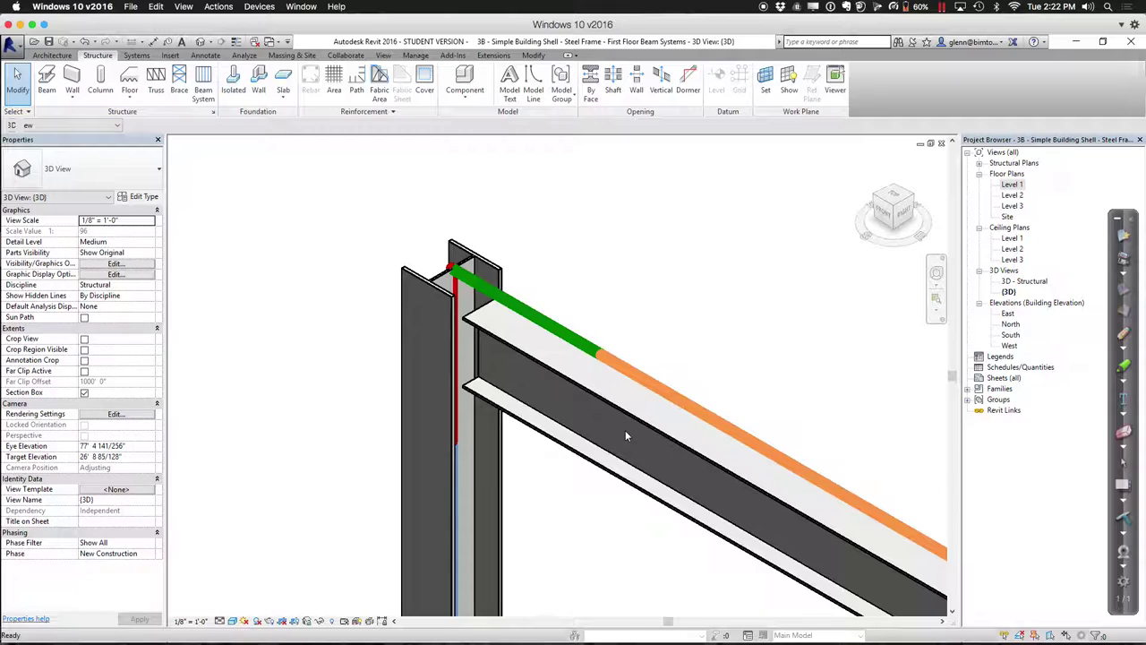
{"action": "key", "text": "Tab"}
{"action": "left_click", "coordinate": [632, 374]}
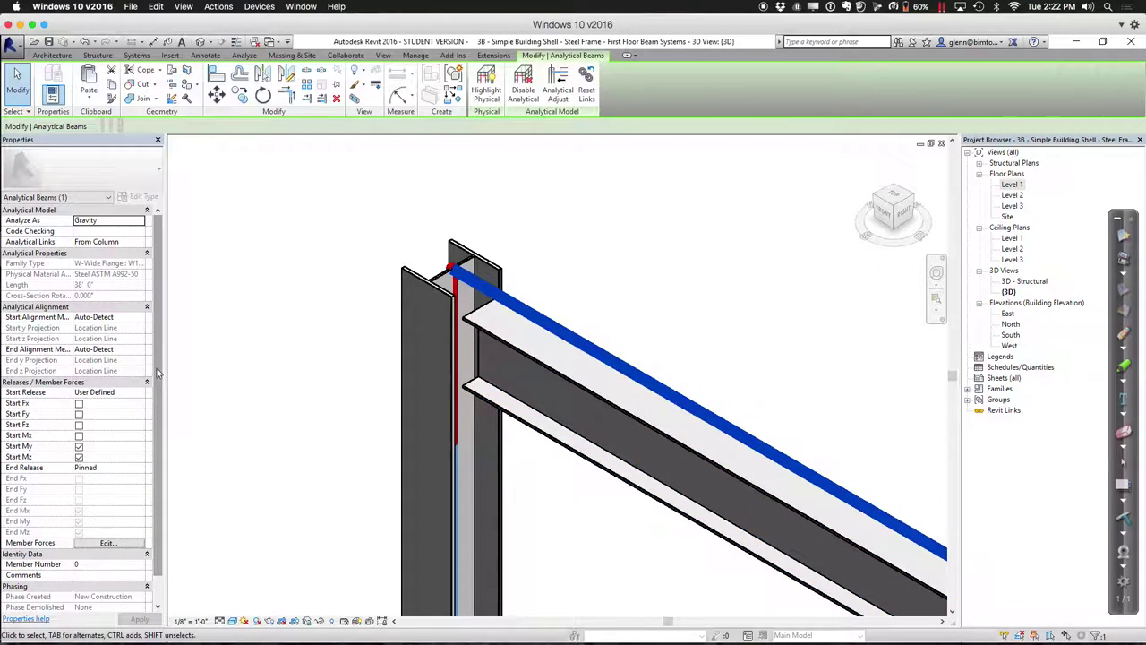
{"action": "scroll", "coordinate": [156, 373], "scroll_direction": "down", "scroll_amount": 2}
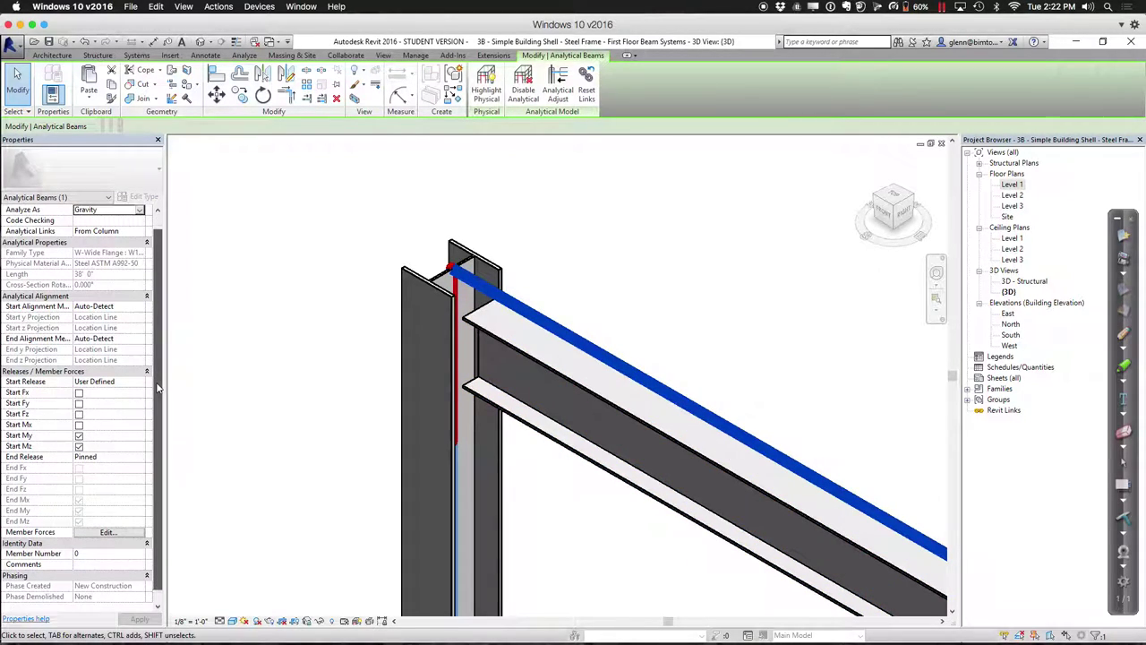
{"action": "left_click", "coordinate": [140, 450]}
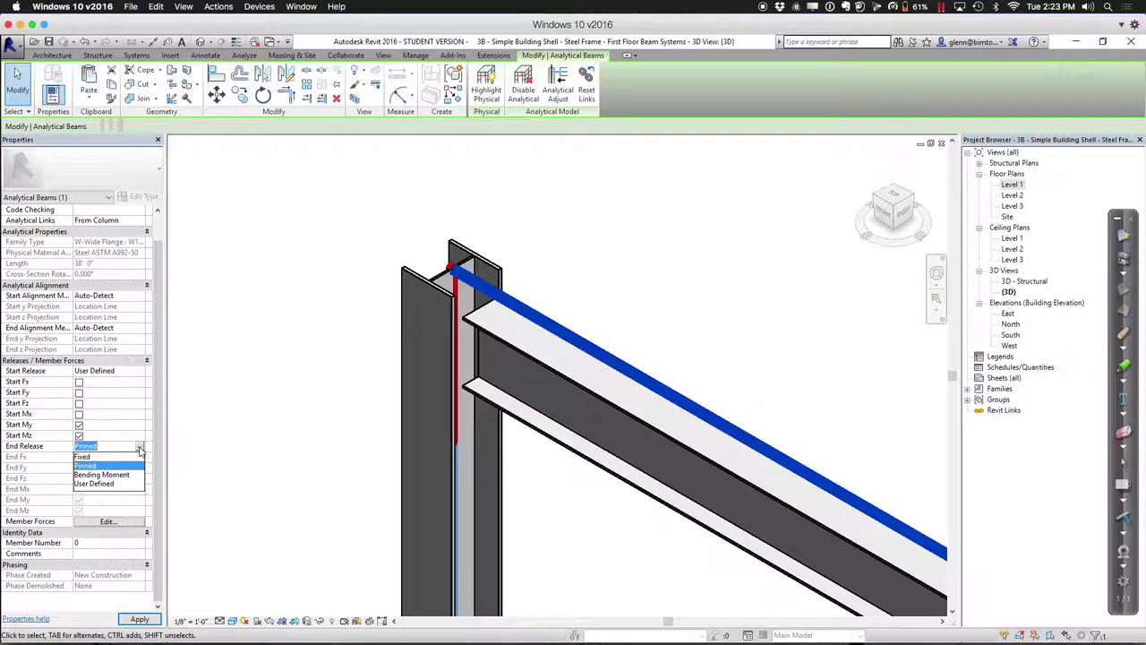
{"action": "left_click", "coordinate": [587, 300]}
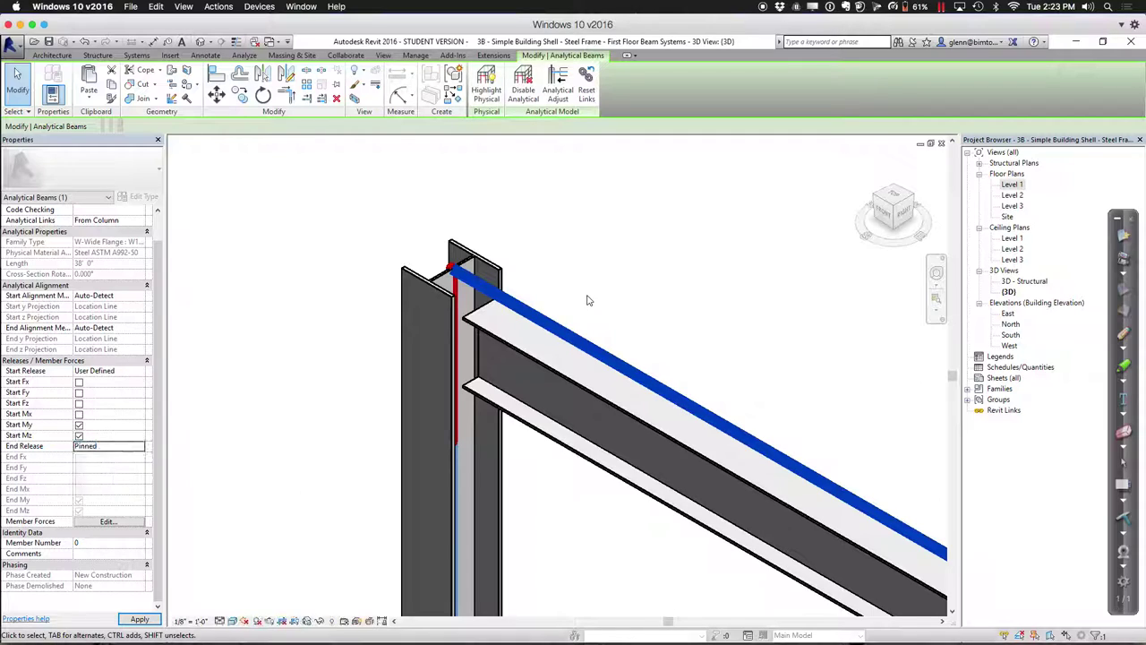
{"action": "scroll", "coordinate": [588, 300], "scroll_direction": "down", "scroll_amount": 6}
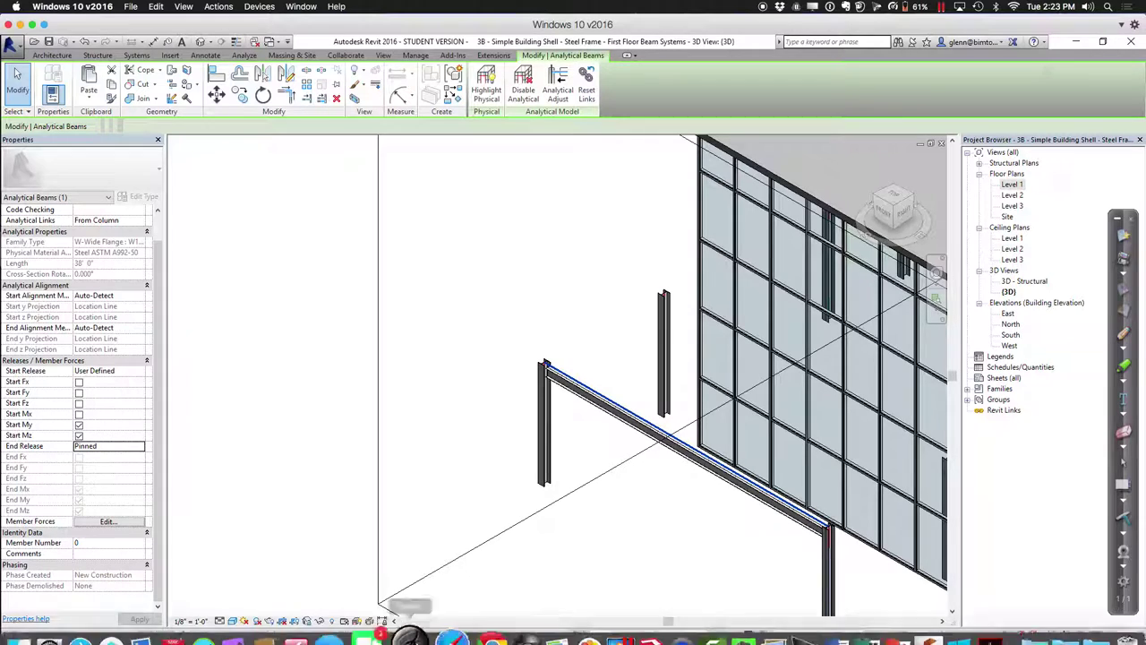
Switch to Chrome, run a Google search for "hardy frame panels" and show its image results
{"action": "left_click", "coordinate": [475, 618]}
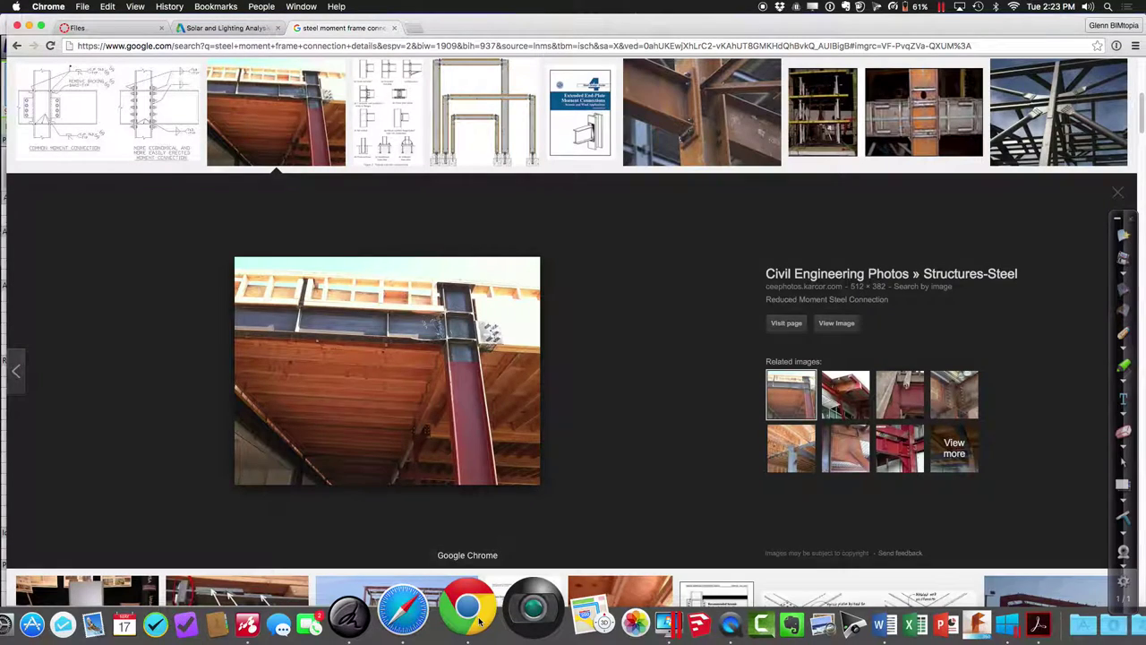
{"action": "left_click", "coordinate": [401, 46]}
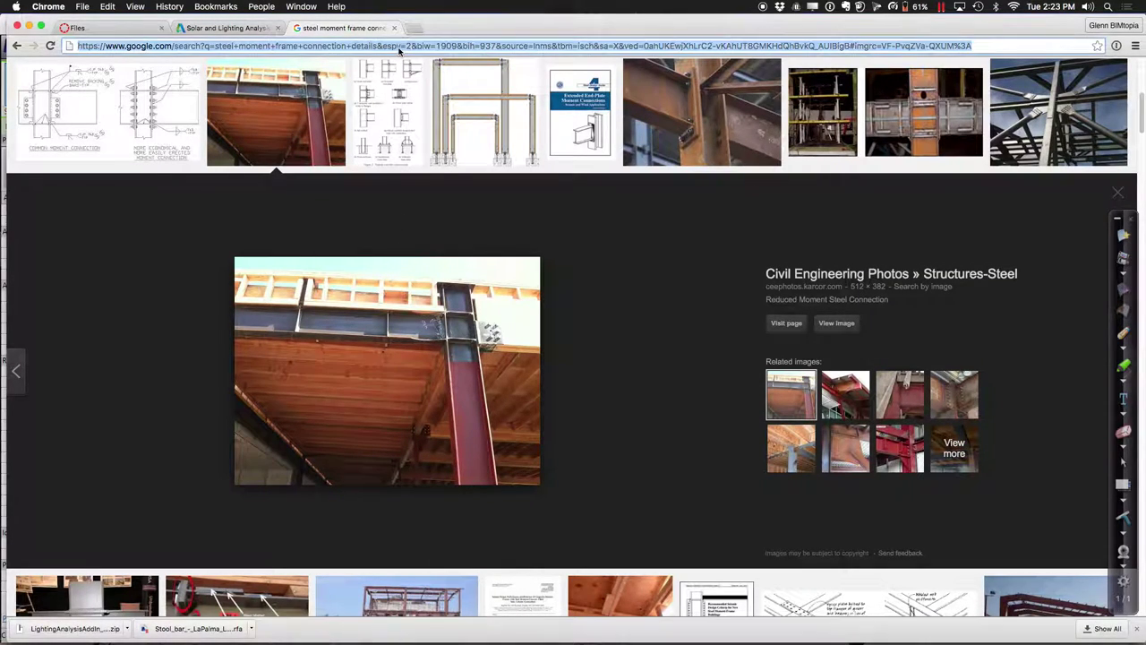
{"action": "type", "text": "ha"}
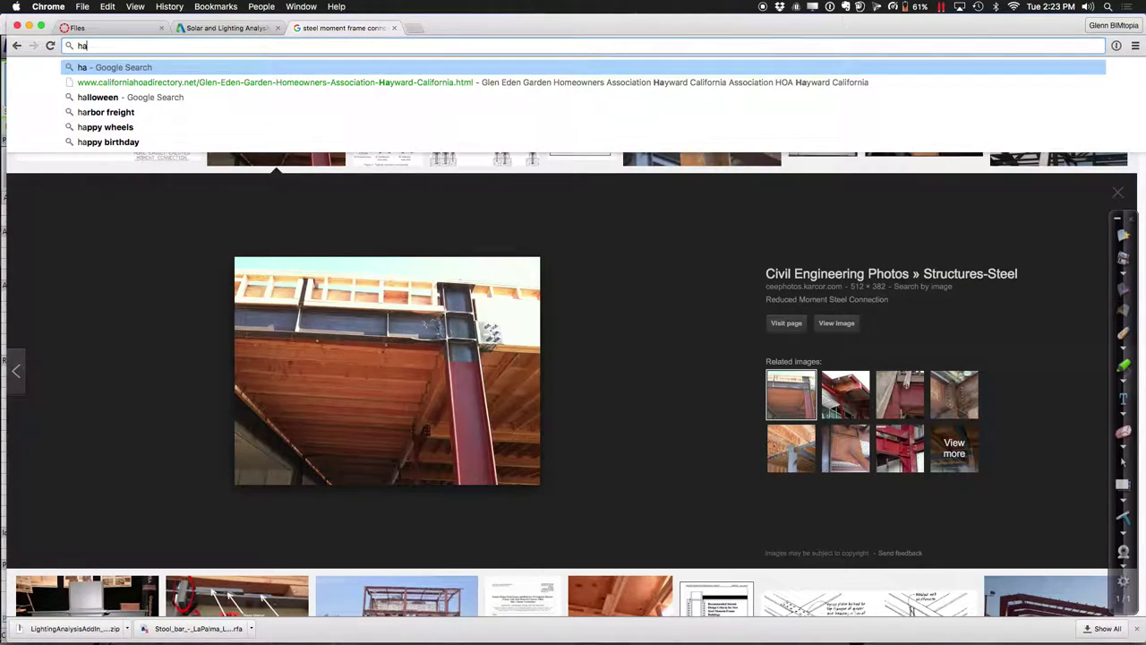
{"action": "type", "text": "rdy"}
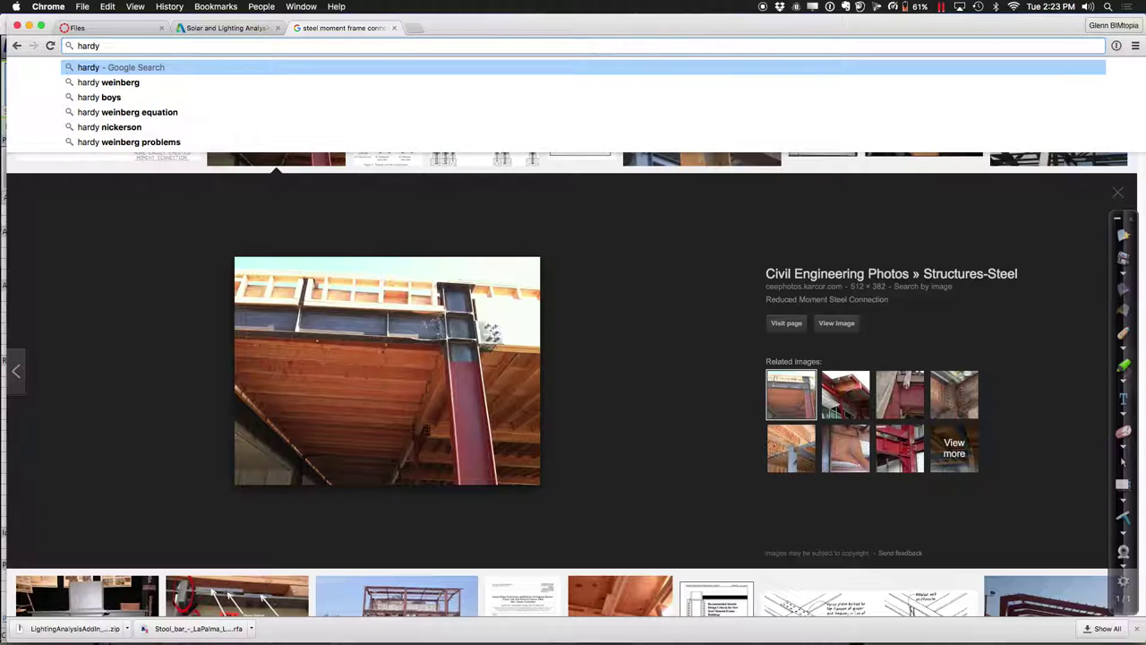
{"action": "type", "text": " frame"}
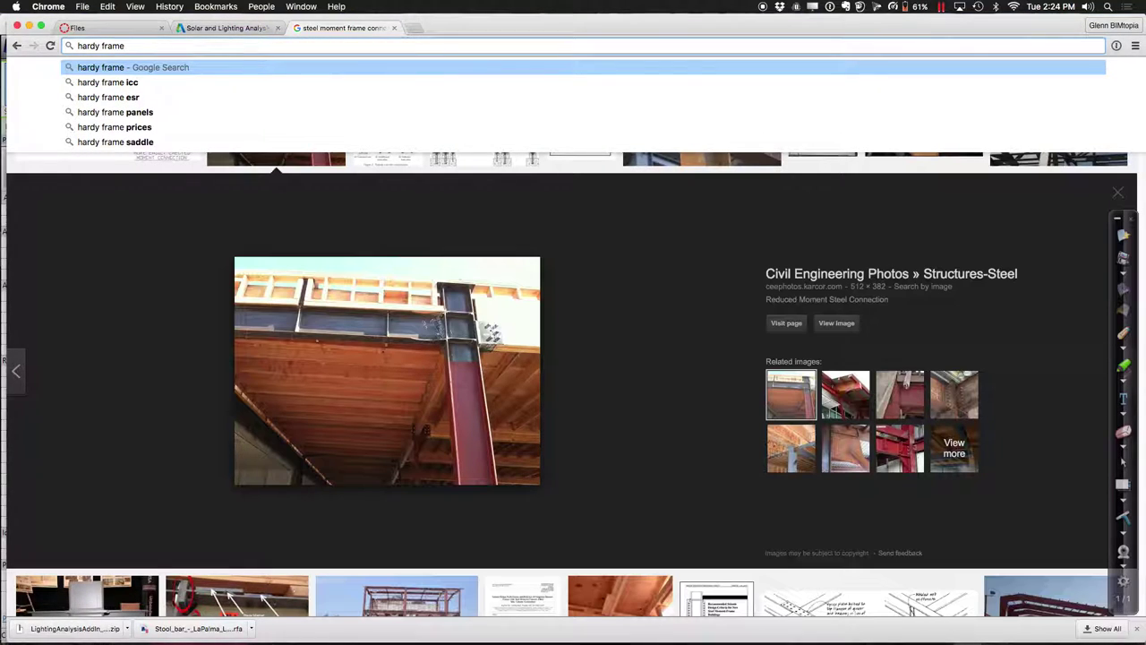
{"action": "type", "text": " panels"}
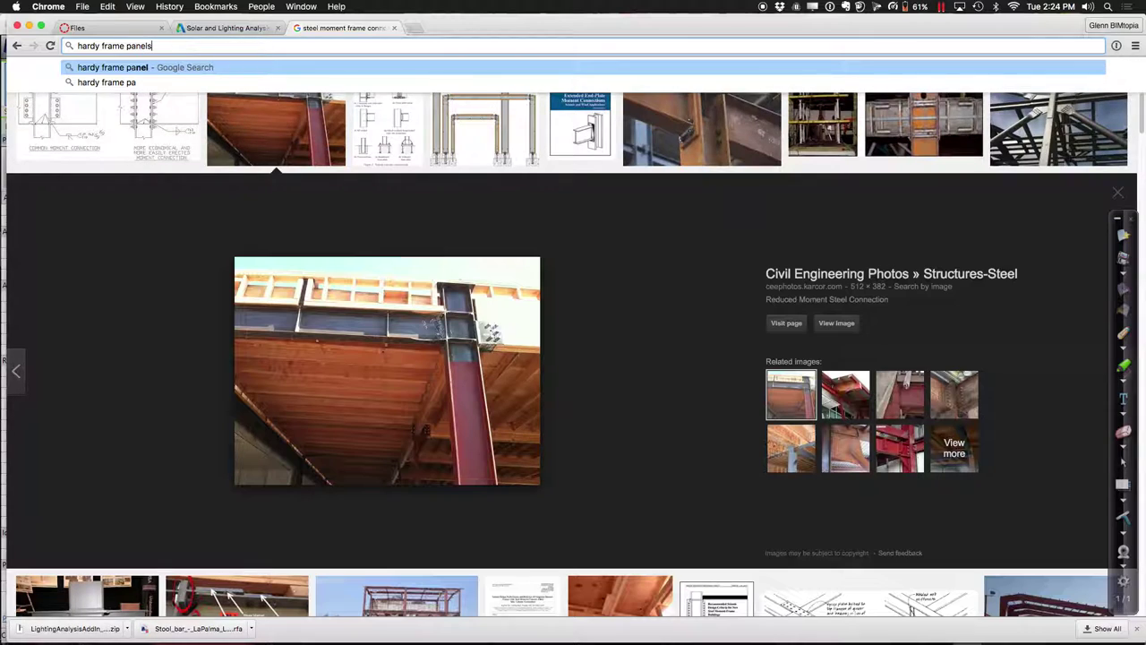
{"action": "key", "text": "Return"}
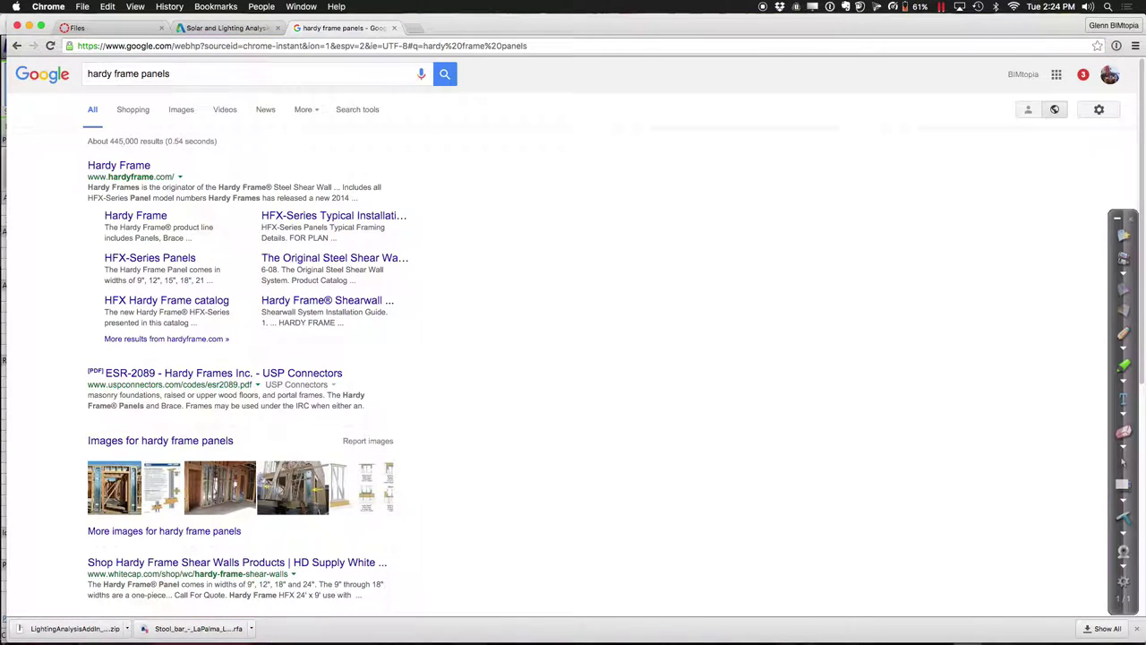
{"action": "left_click", "coordinate": [177, 110]}
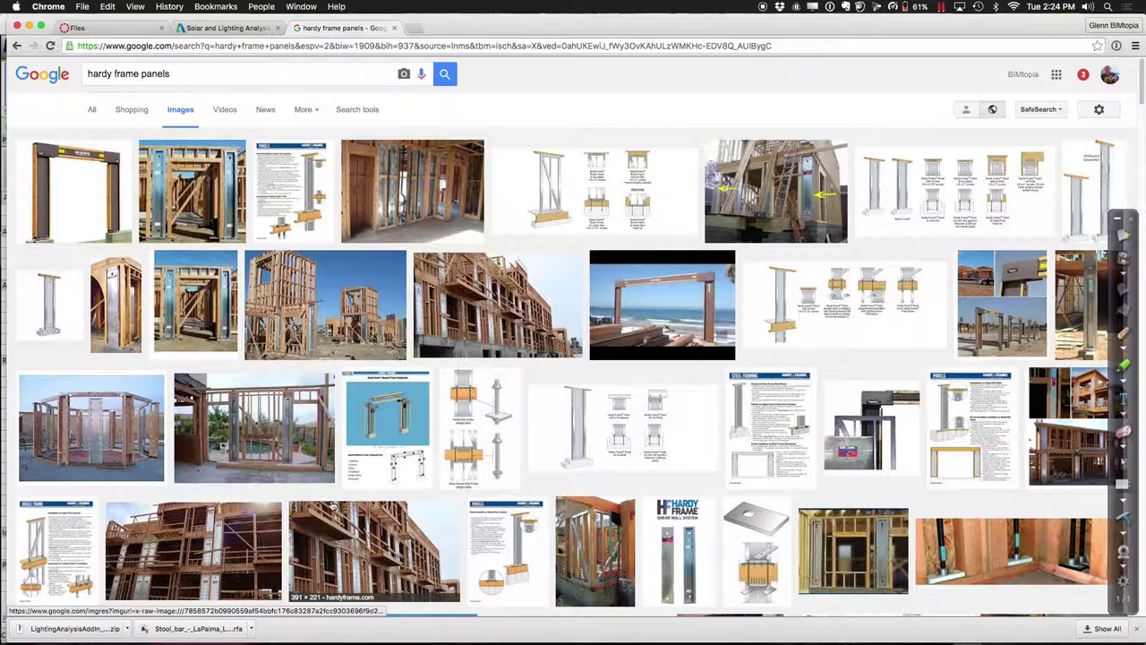
Enlarge the Builder Bytes photo of a wood wall with two steel shear panels, and browse further image results
{"action": "left_click", "coordinate": [289, 443]}
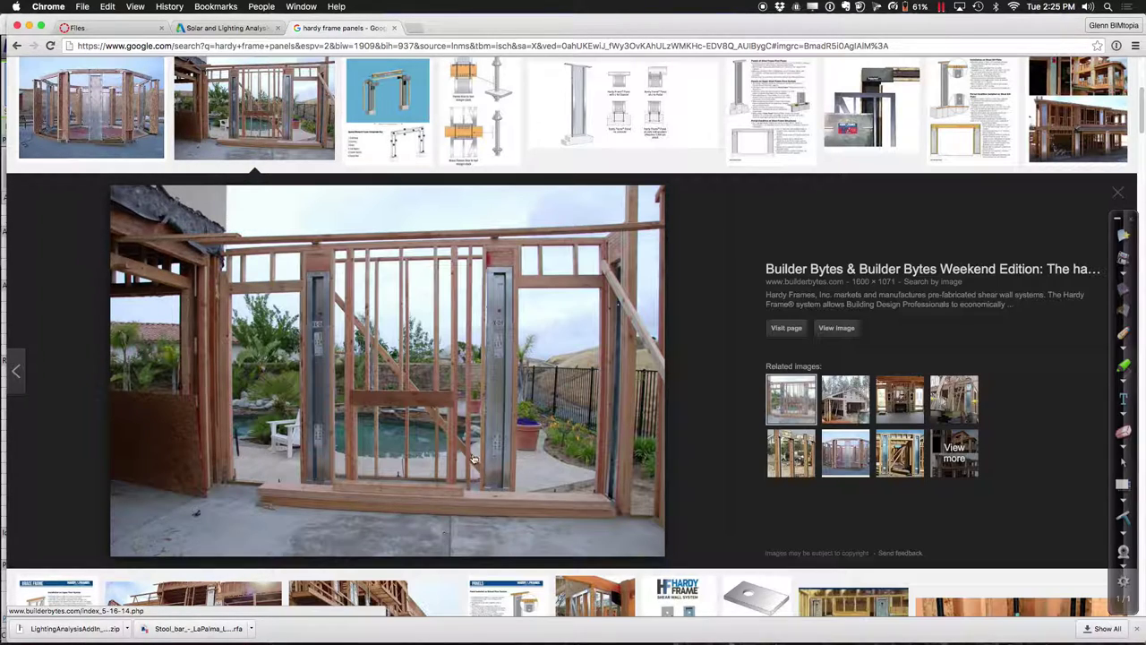
{"action": "scroll", "coordinate": [468, 454], "scroll_direction": "down", "scroll_amount": 5}
{"action": "scroll", "coordinate": [463, 456], "scroll_direction": "down", "scroll_amount": 3}
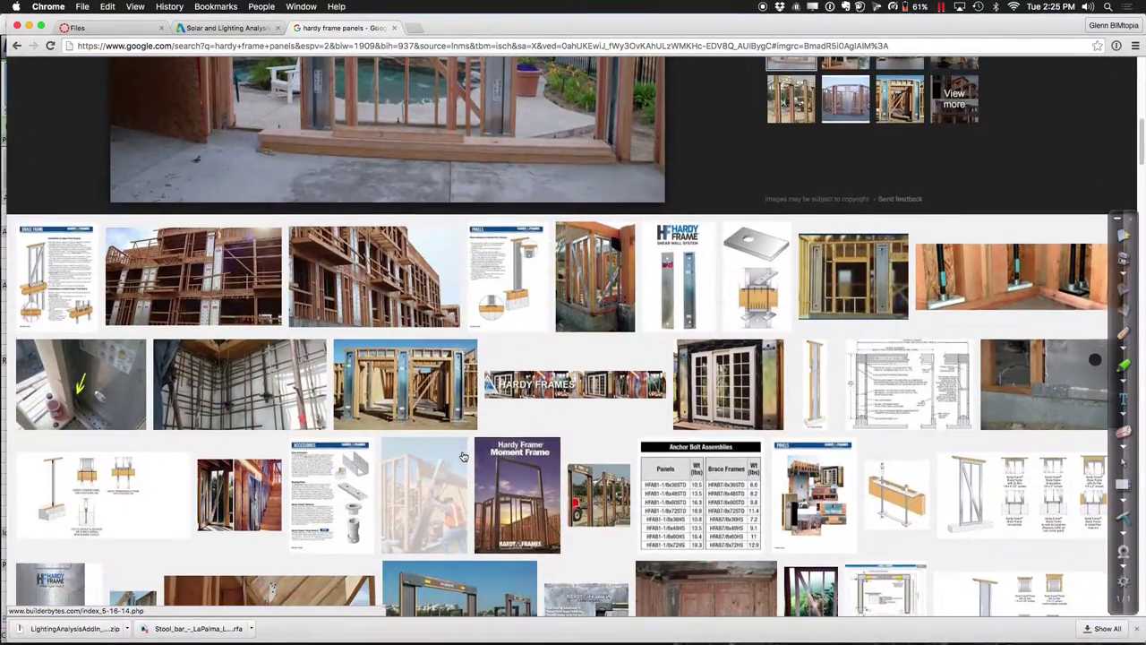
{"action": "scroll", "coordinate": [463, 456], "scroll_direction": "down", "scroll_amount": 5}
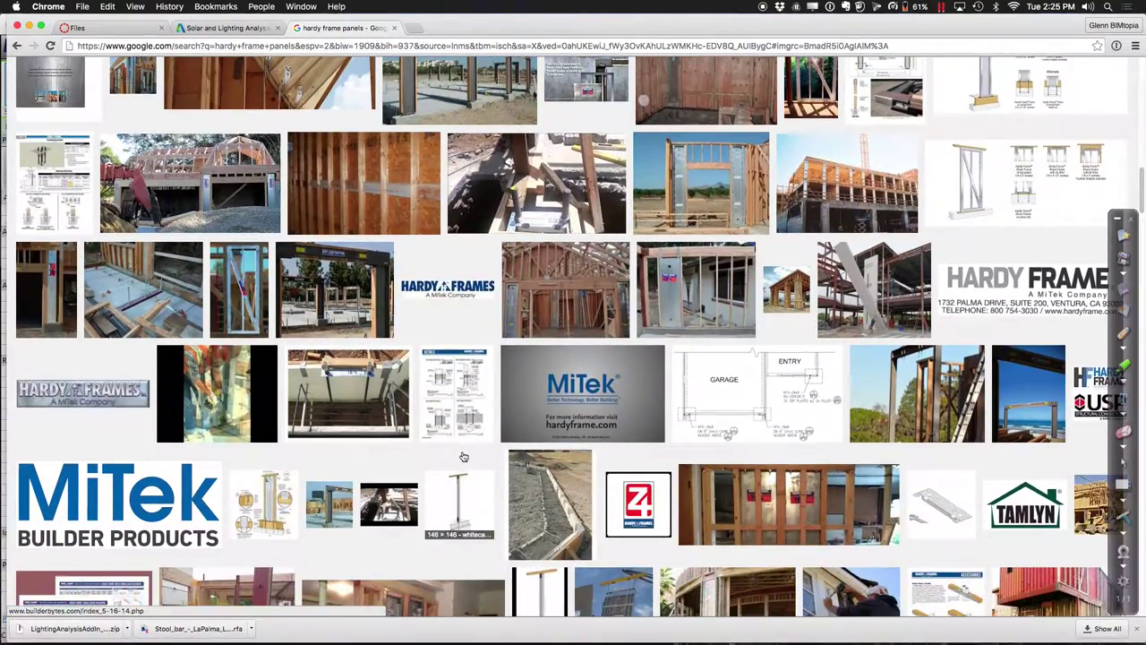
Enlarge the Carpenters of Steel photo of wood framing with steel shear panels, and browse the remaining image results
{"action": "scroll", "coordinate": [448, 438], "scroll_direction": "up", "scroll_amount": 3}
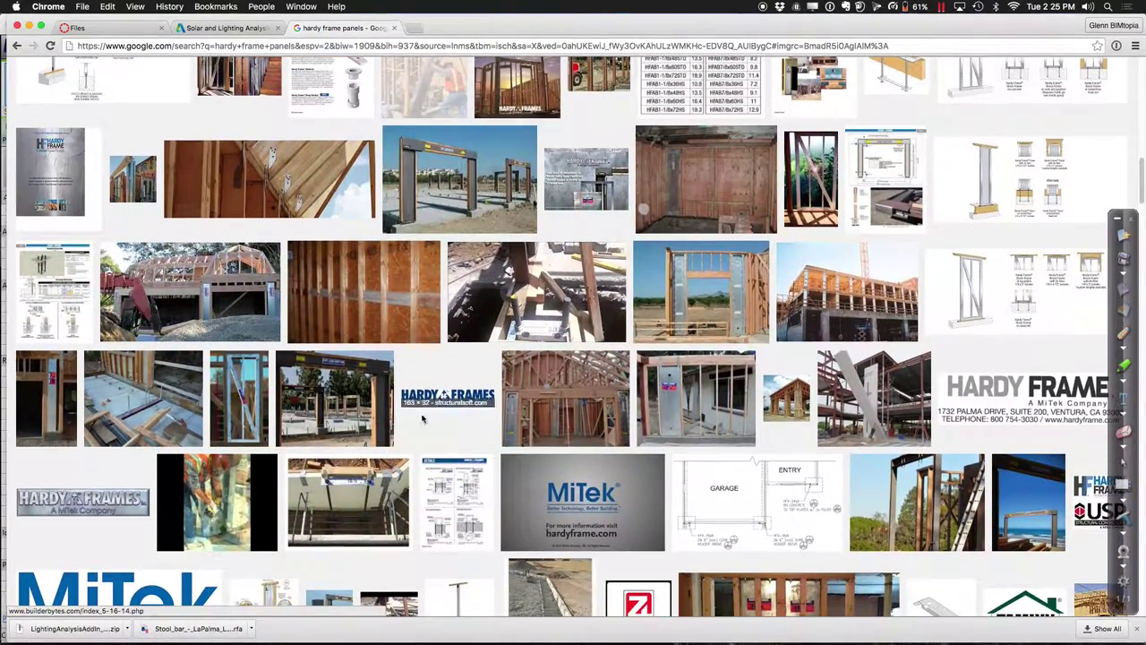
{"action": "left_click", "coordinate": [267, 314]}
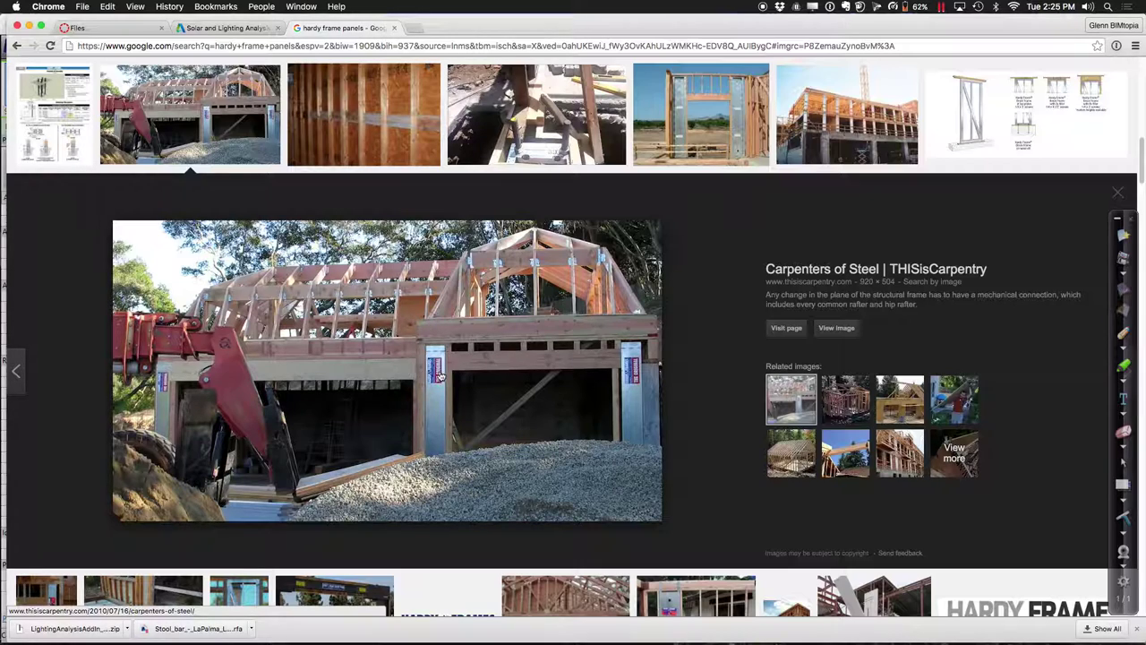
{"action": "scroll", "coordinate": [439, 421], "scroll_direction": "down", "scroll_amount": 10}
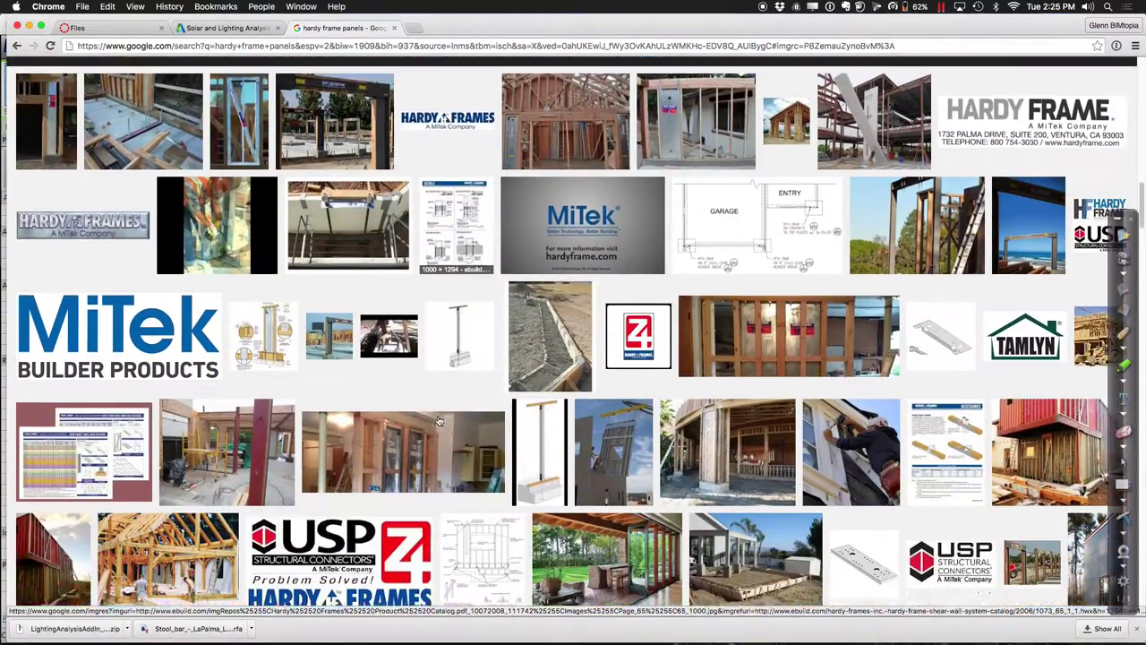
{"action": "scroll", "coordinate": [439, 421], "scroll_direction": "down", "scroll_amount": 2}
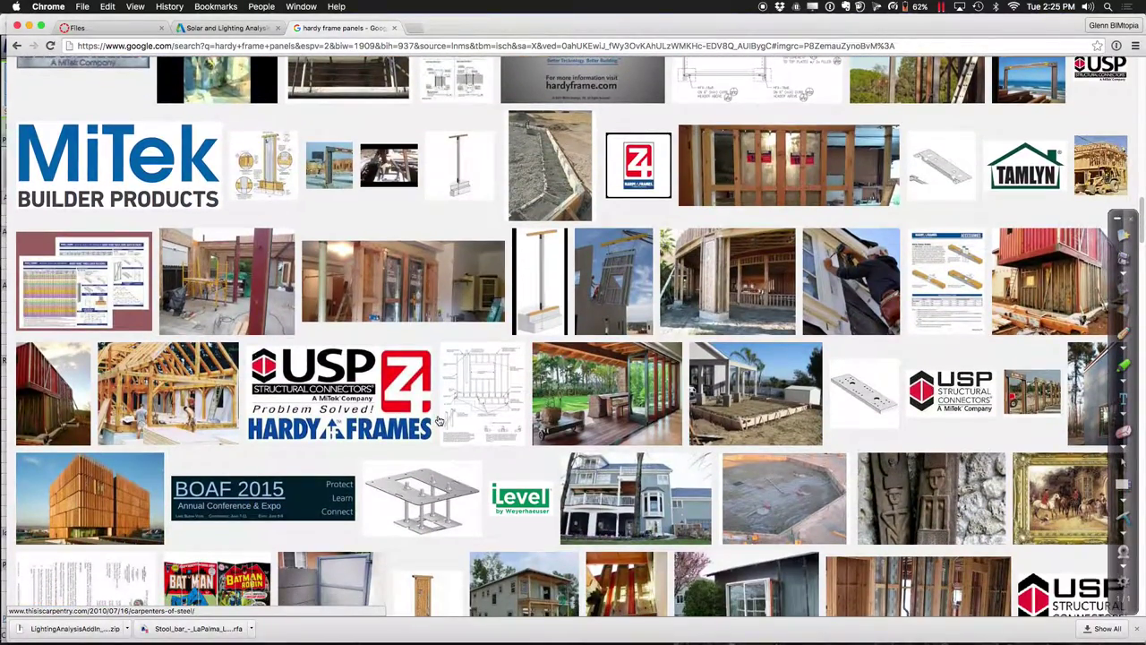
{"action": "scroll", "coordinate": [439, 421], "scroll_direction": "down", "scroll_amount": 6}
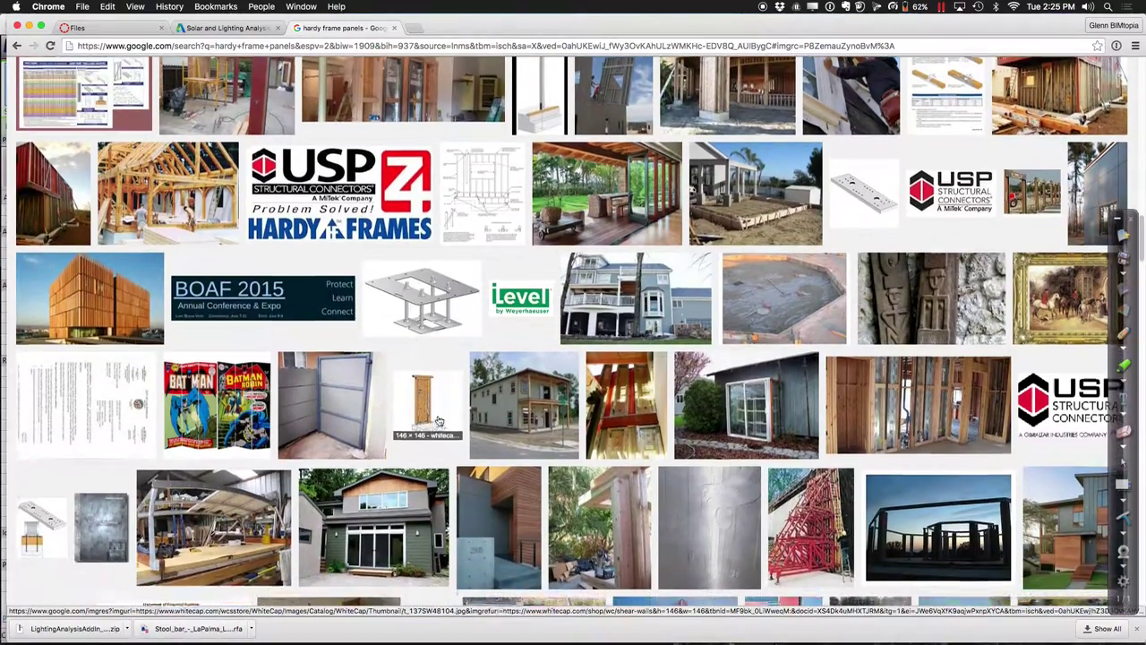
{"action": "scroll", "coordinate": [439, 420], "scroll_direction": "down", "scroll_amount": 5}
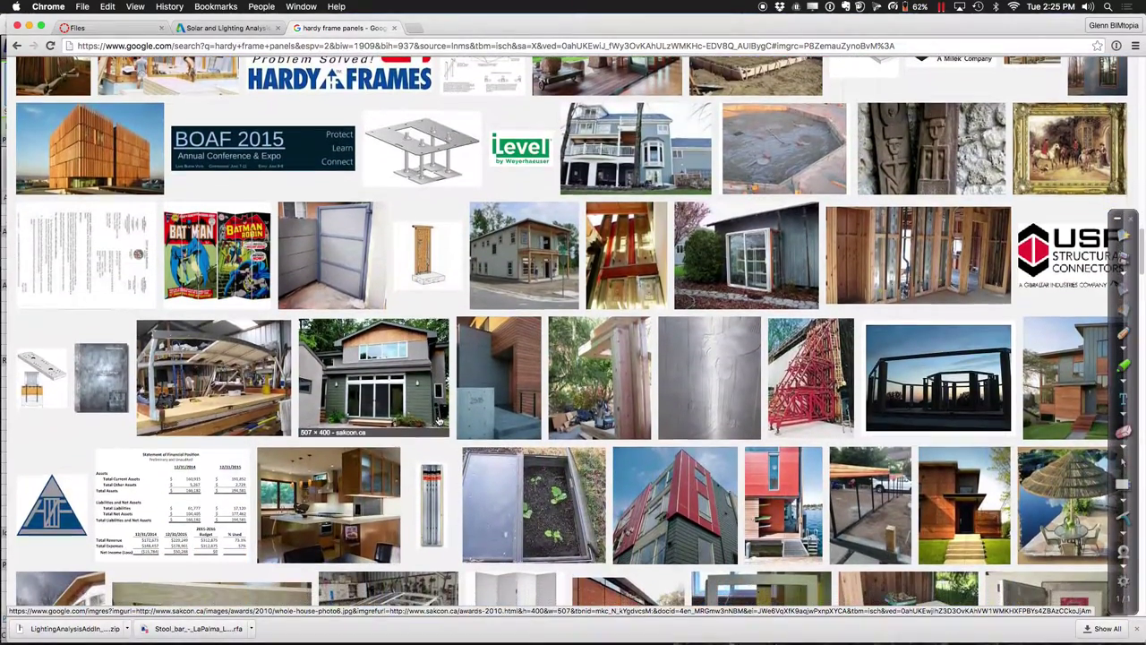
{"action": "scroll", "coordinate": [439, 421], "scroll_direction": "down", "scroll_amount": 10}
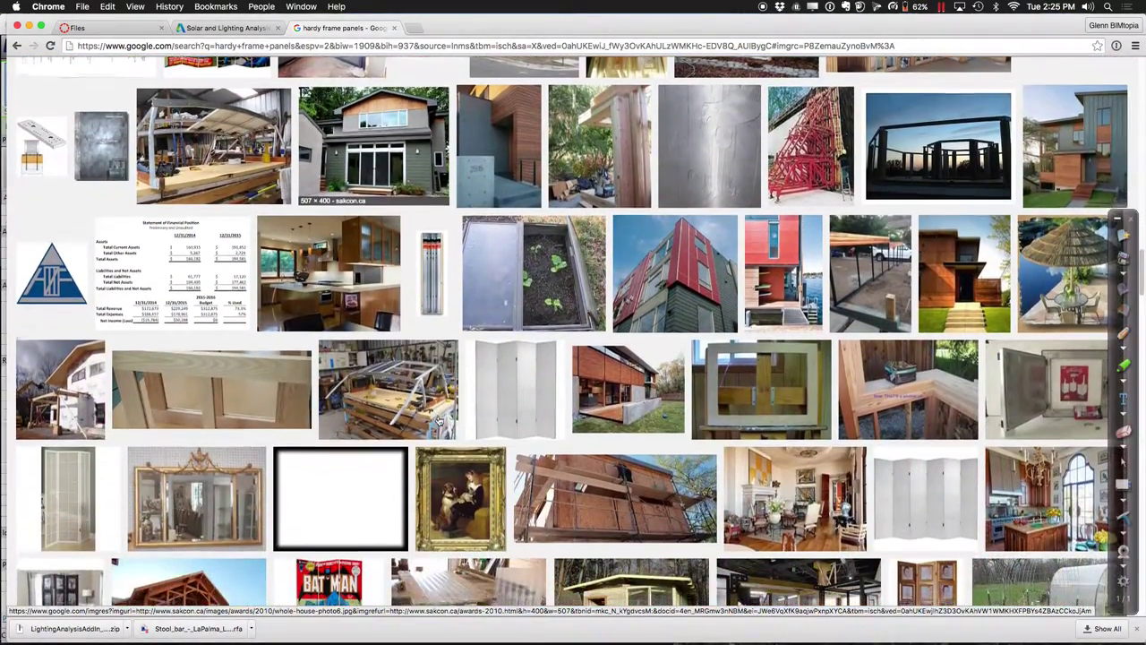
{"action": "scroll", "coordinate": [439, 421], "scroll_direction": "down", "scroll_amount": 8}
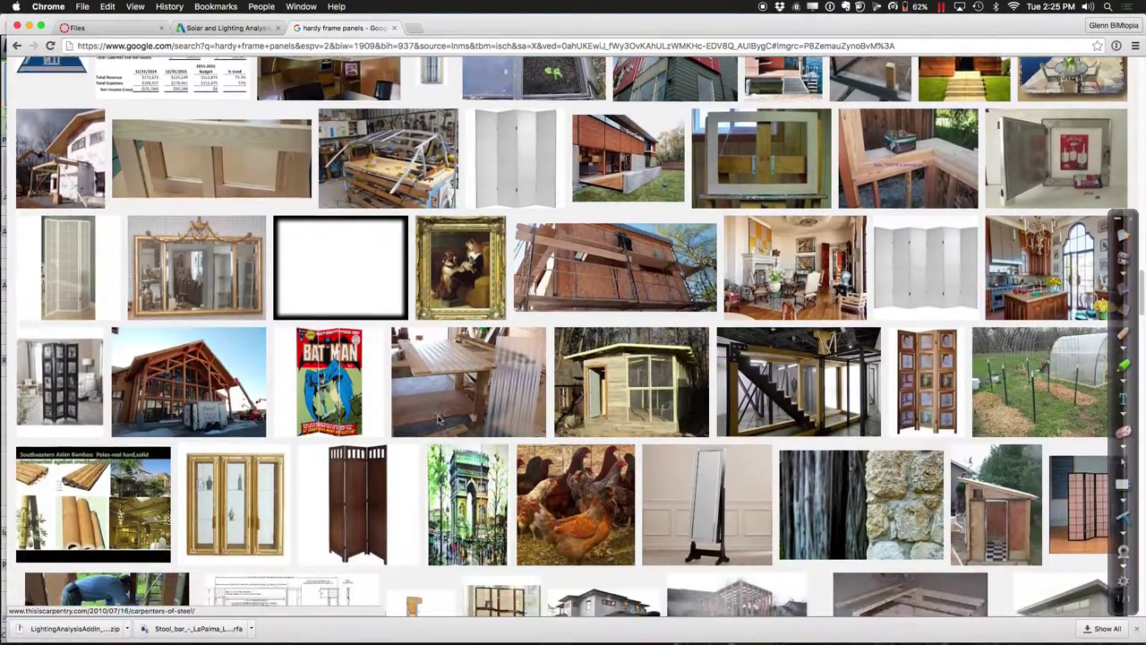
{"action": "scroll", "coordinate": [573, 332], "scroll_direction": "down", "scroll_amount": 20}
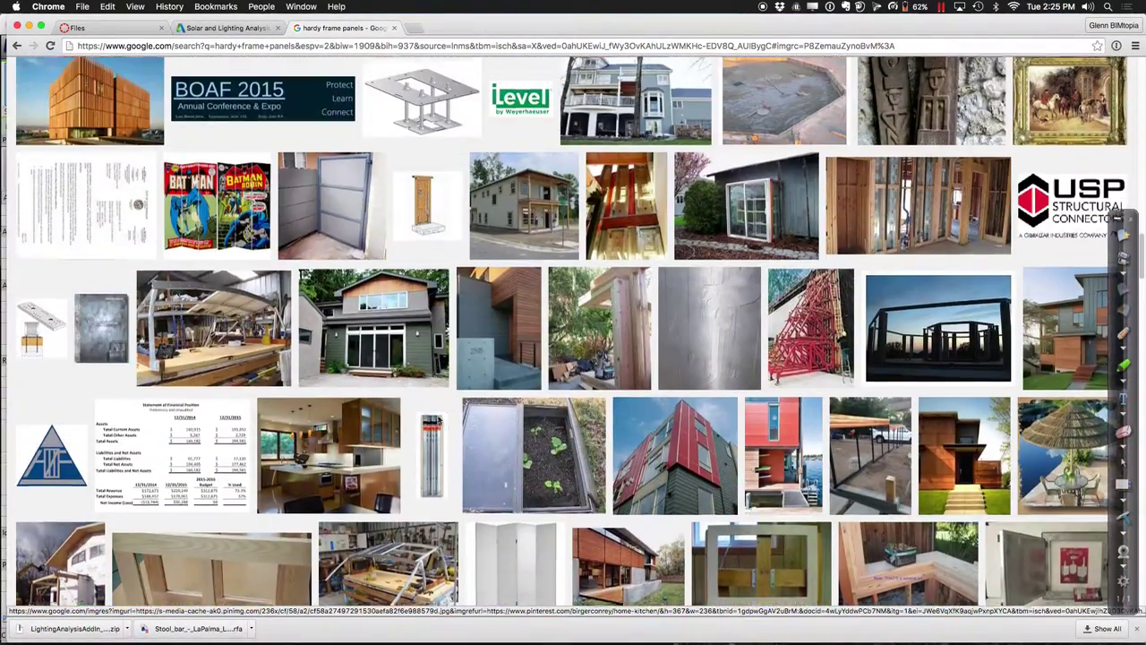
{"action": "scroll", "coordinate": [573, 331], "scroll_direction": "up", "scroll_amount": 5}
{"action": "scroll", "coordinate": [438, 419], "scroll_direction": "up", "scroll_amount": 15}
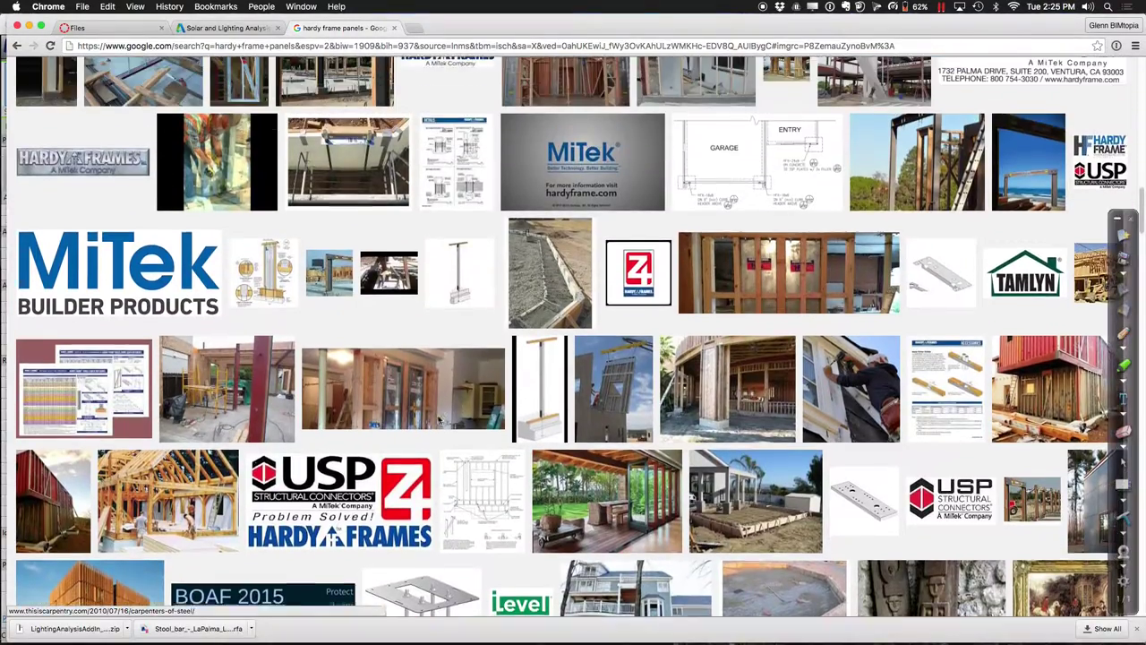
{"action": "scroll", "coordinate": [439, 419], "scroll_direction": "up", "scroll_amount": 7}
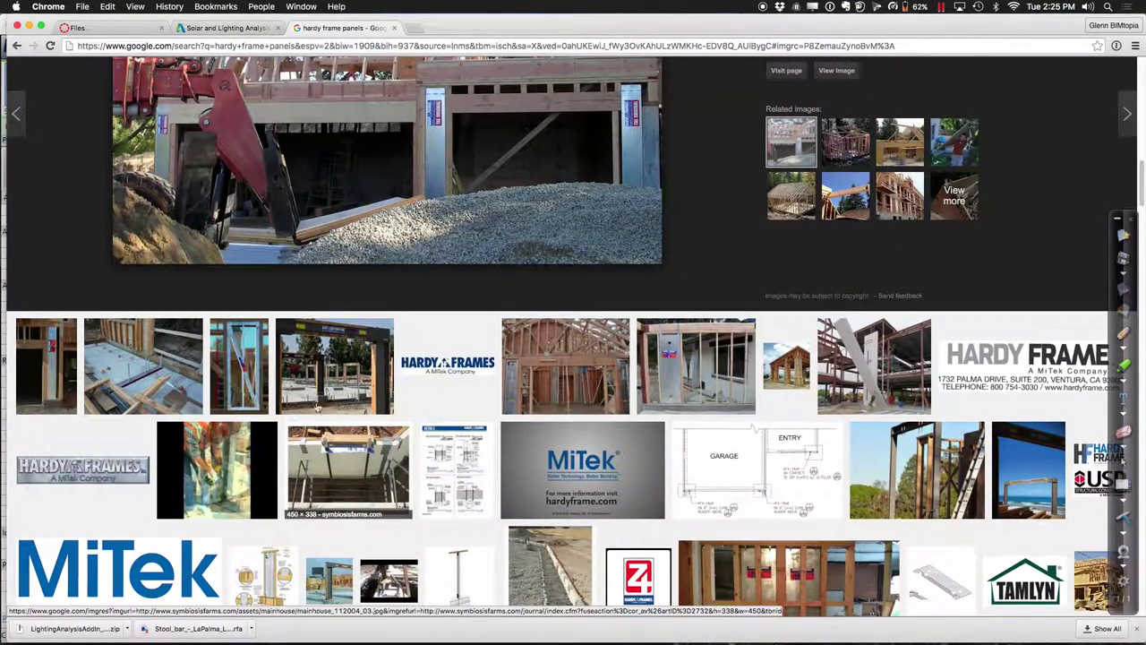
Enlarge the small photo of the diagonally braced steel panel and open its source PDF, the Hardy Frame Shearwall System Installation Guide
{"action": "left_click", "coordinate": [248, 380]}
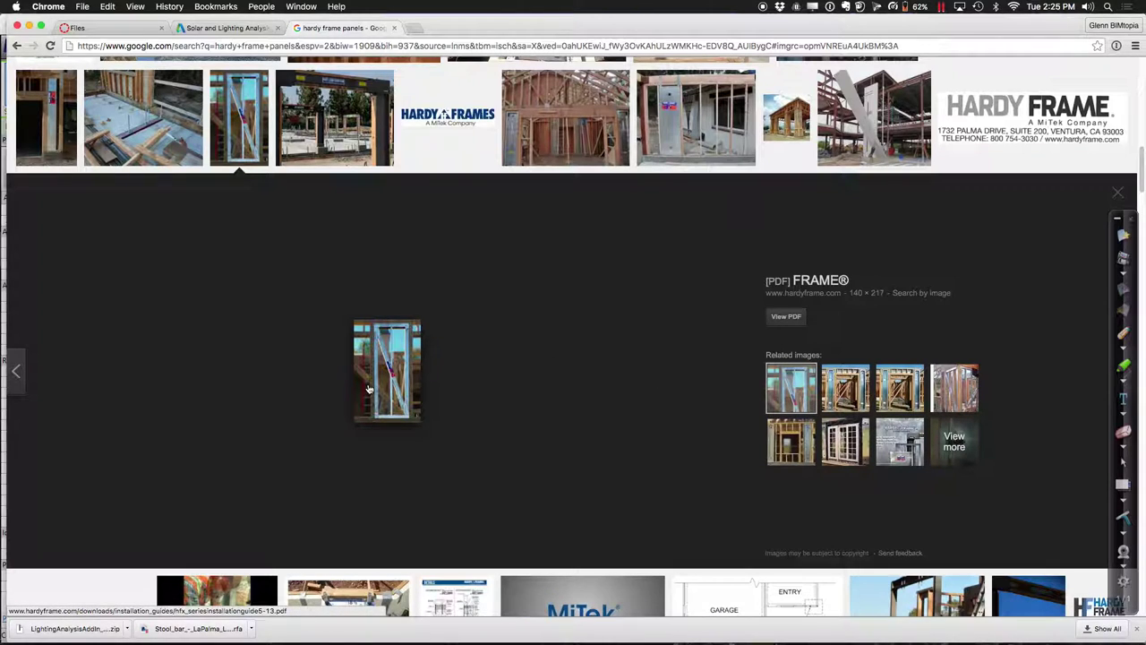
{"action": "scroll", "coordinate": [368, 389], "scroll_direction": "up", "scroll_amount": 3, "text": "ctrl"}
{"action": "scroll", "coordinate": [368, 388], "scroll_direction": "up", "scroll_amount": 3, "text": "ctrl"}
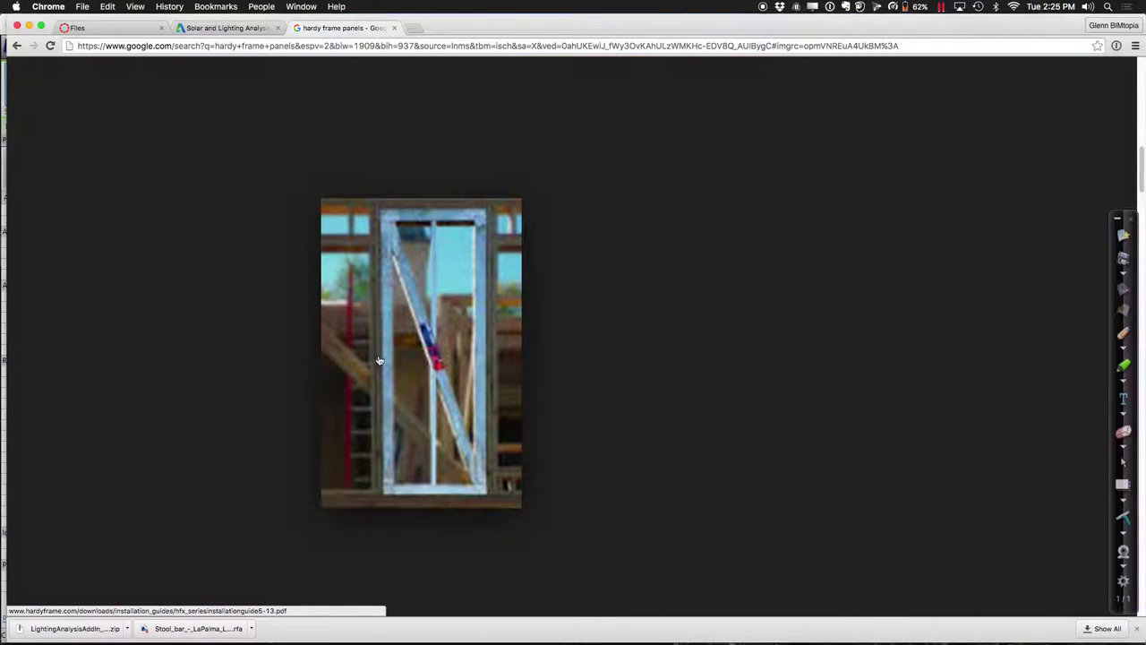
{"action": "left_click", "coordinate": [399, 345]}
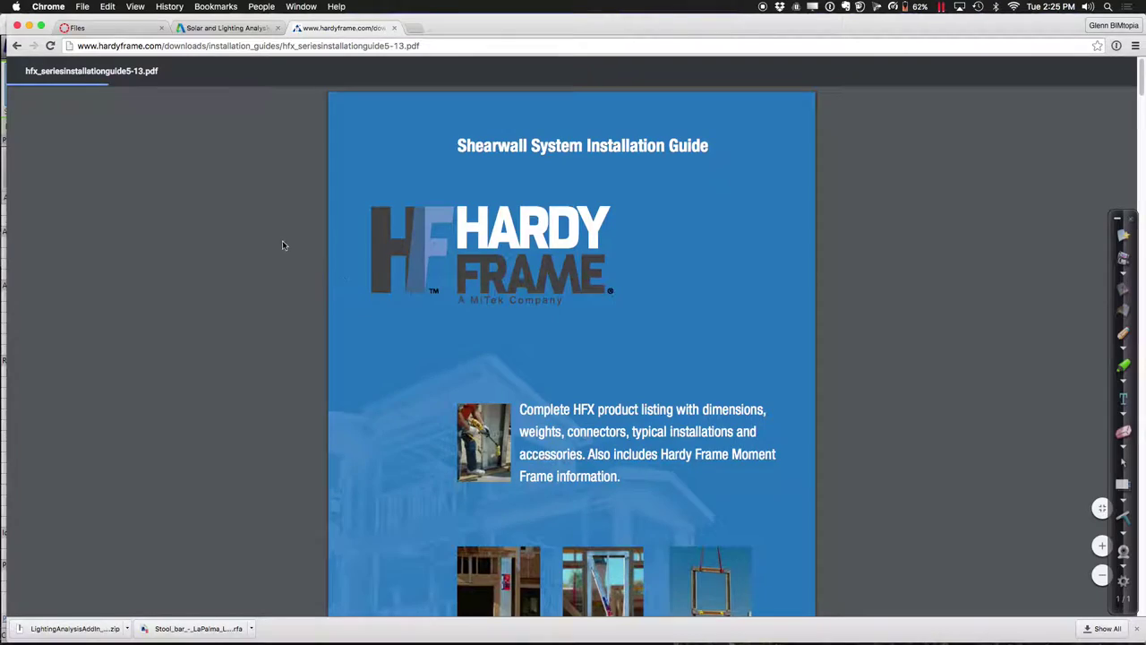
Return to the hardy frame panels image results and examine the enlarged thumbnails of moment frames and the braced panel
{"action": "left_click", "coordinate": [16, 45]}
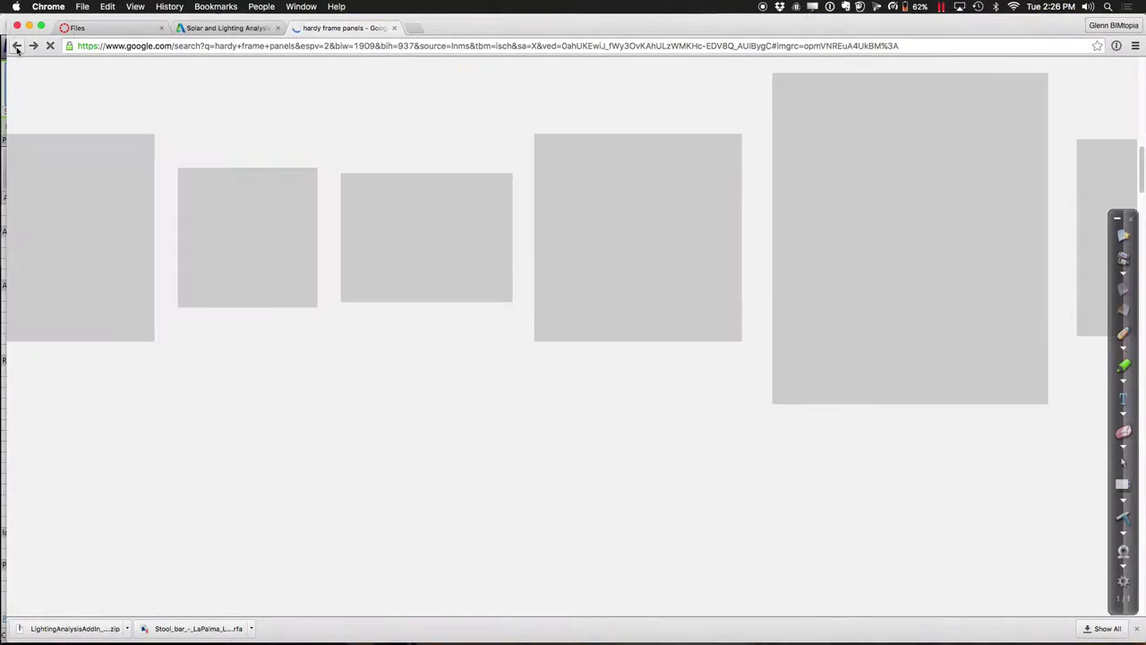
{"action": "scroll", "coordinate": [417, 278], "scroll_direction": "up", "scroll_amount": 10}
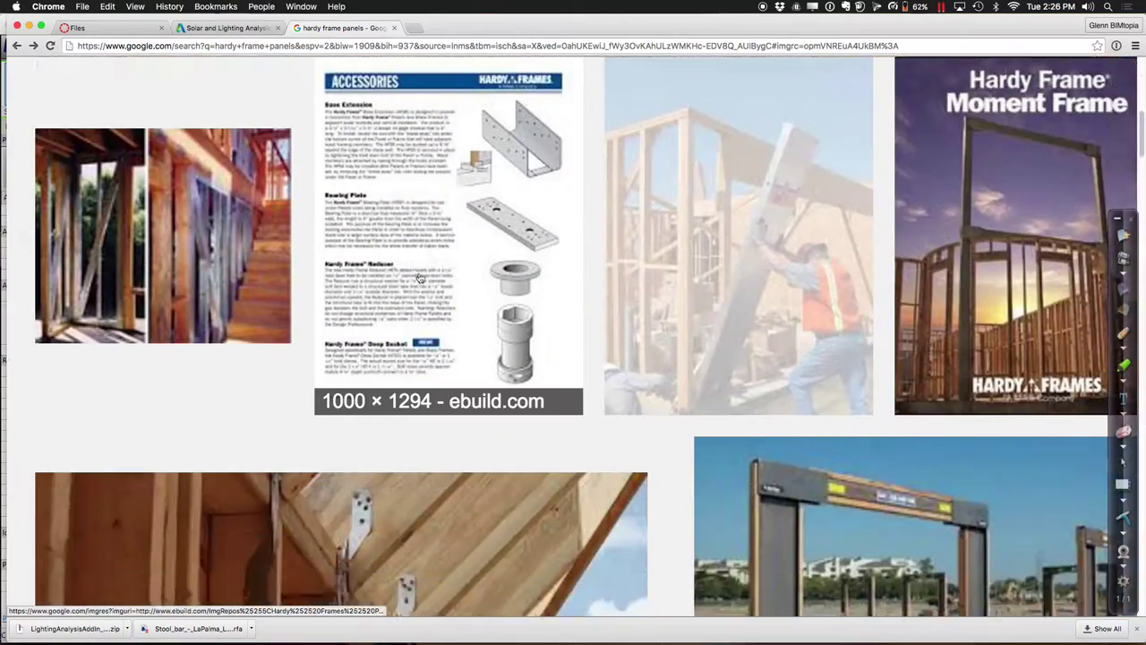
{"action": "scroll", "coordinate": [418, 278], "scroll_direction": "down", "scroll_amount": 5}
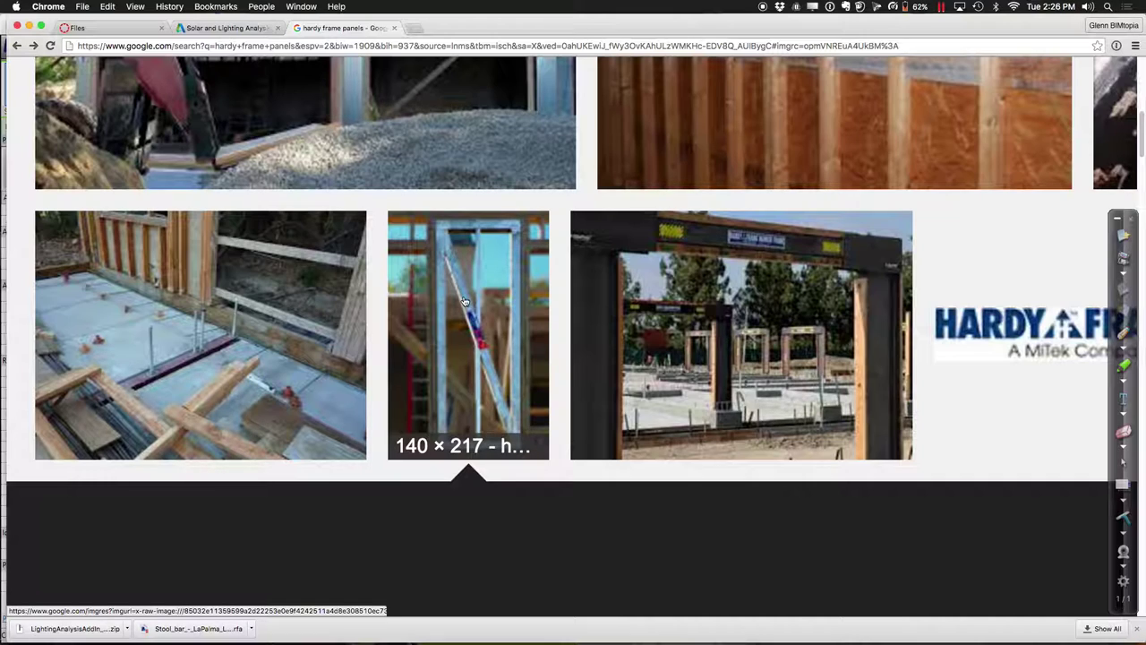
Switch back to Revit in the Windows 10 virtual machine and deselect the analytical beam
{"action": "key", "text": "ctrl+Right"}
{"action": "key", "text": "ctrl+Left"}
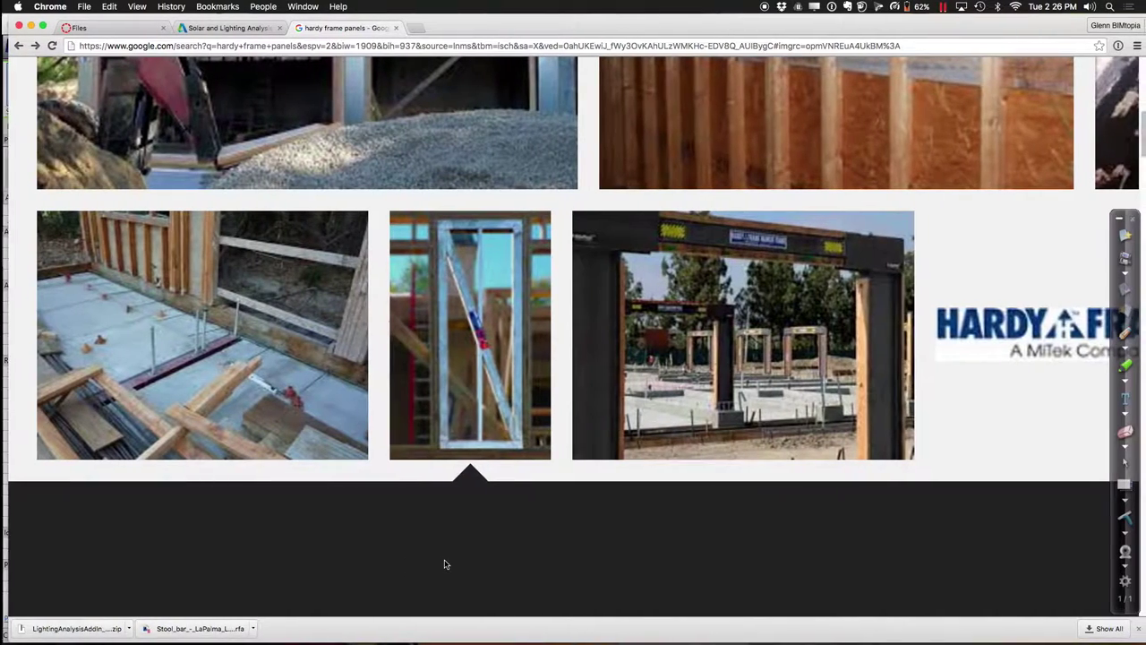
{"action": "mouse_move", "coordinate": [412, 641]}
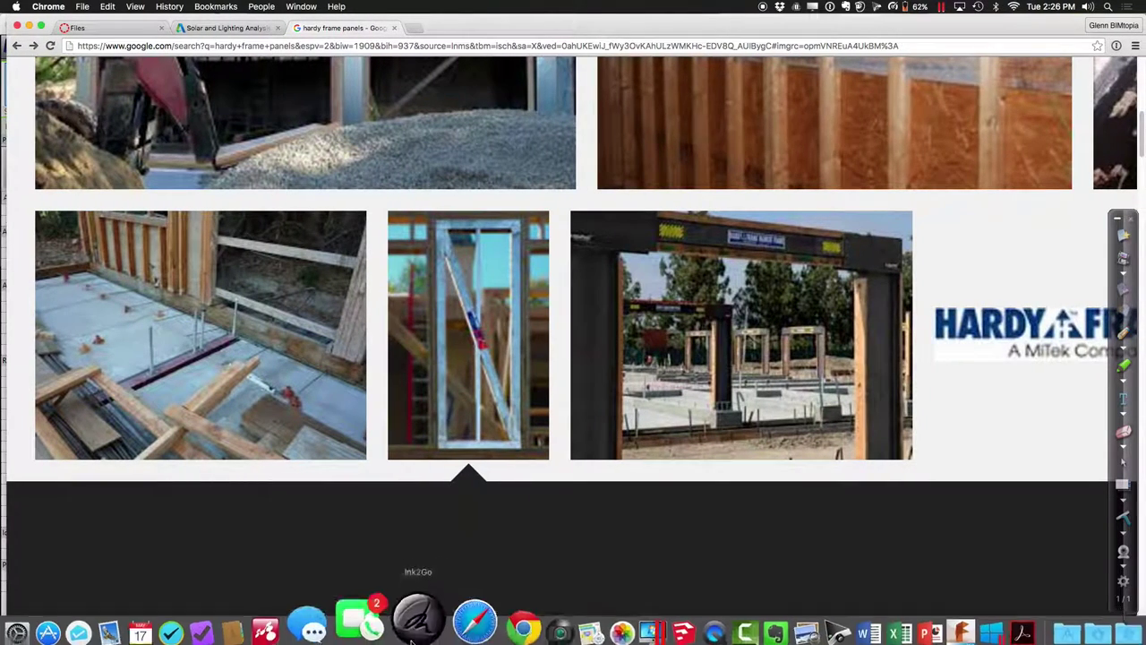
{"action": "left_click", "coordinate": [593, 612]}
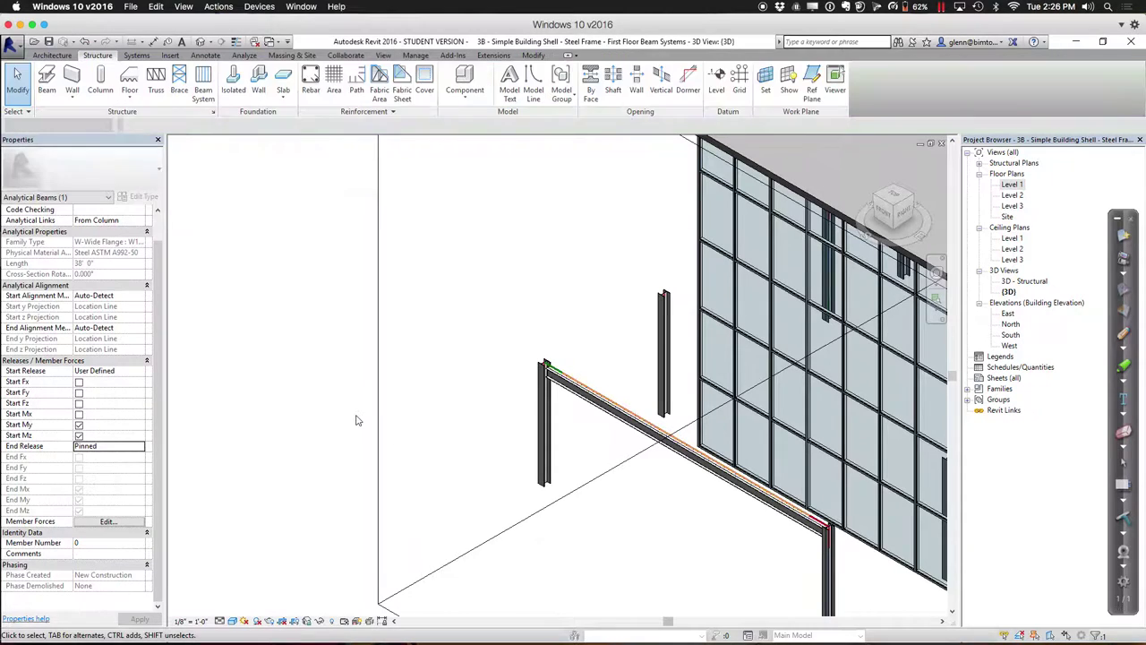
{"action": "left_click", "coordinate": [356, 420]}
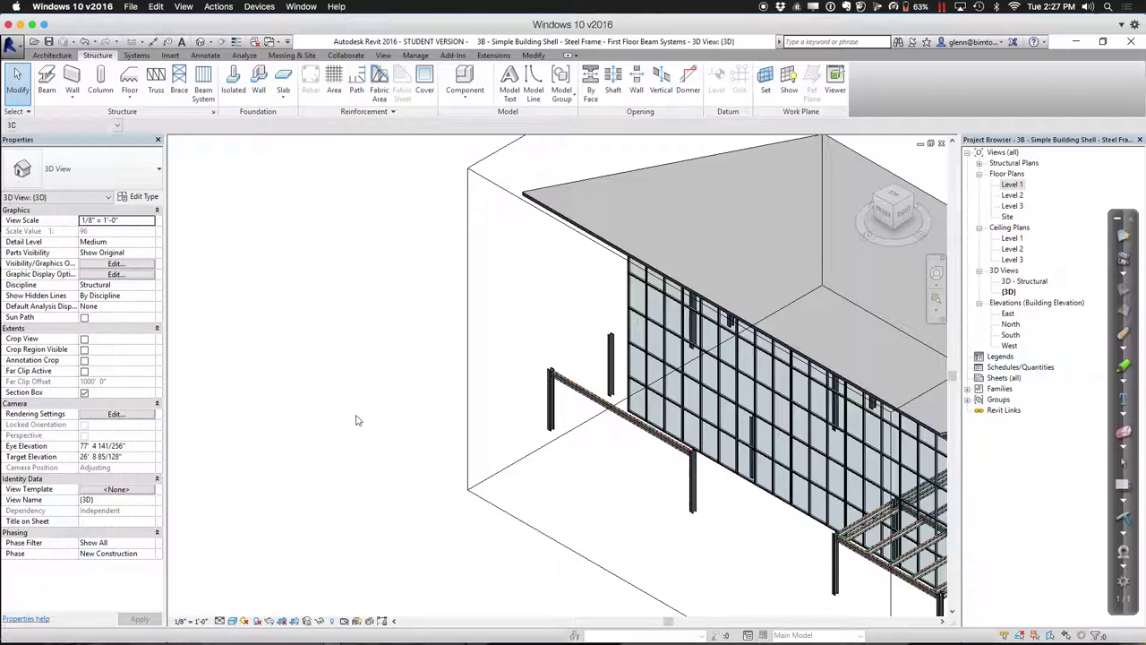
Set the base connection of the W10X49 column at the outer end of the front beam to Base Plate Symbol
{"action": "left_click", "coordinate": [552, 419]}
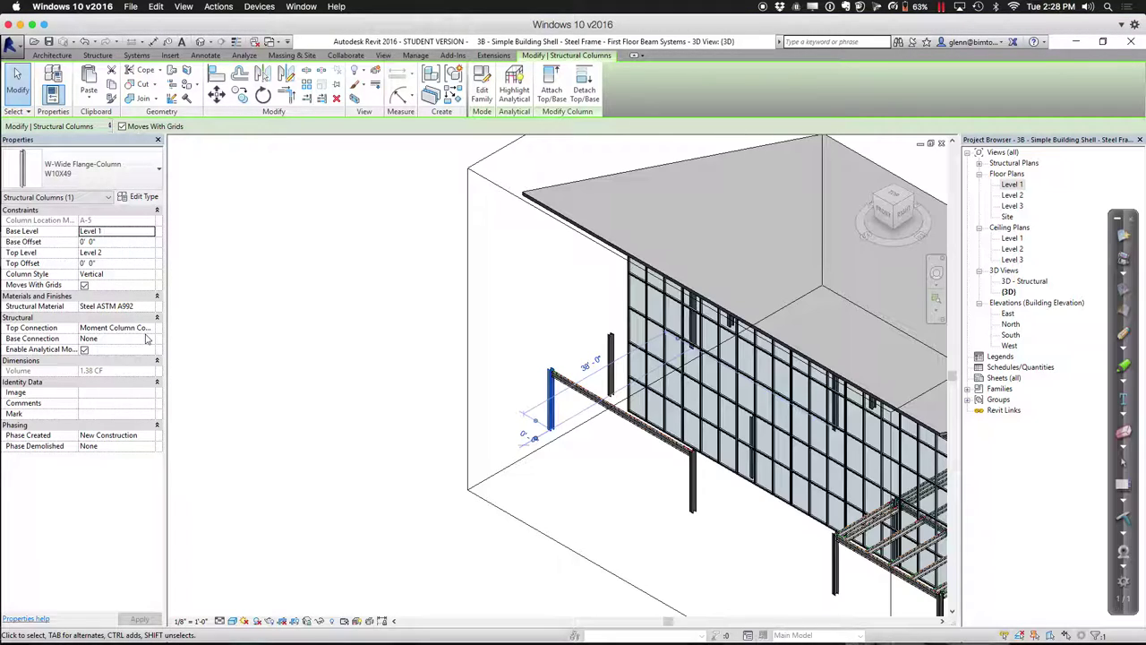
{"action": "left_click", "coordinate": [151, 341]}
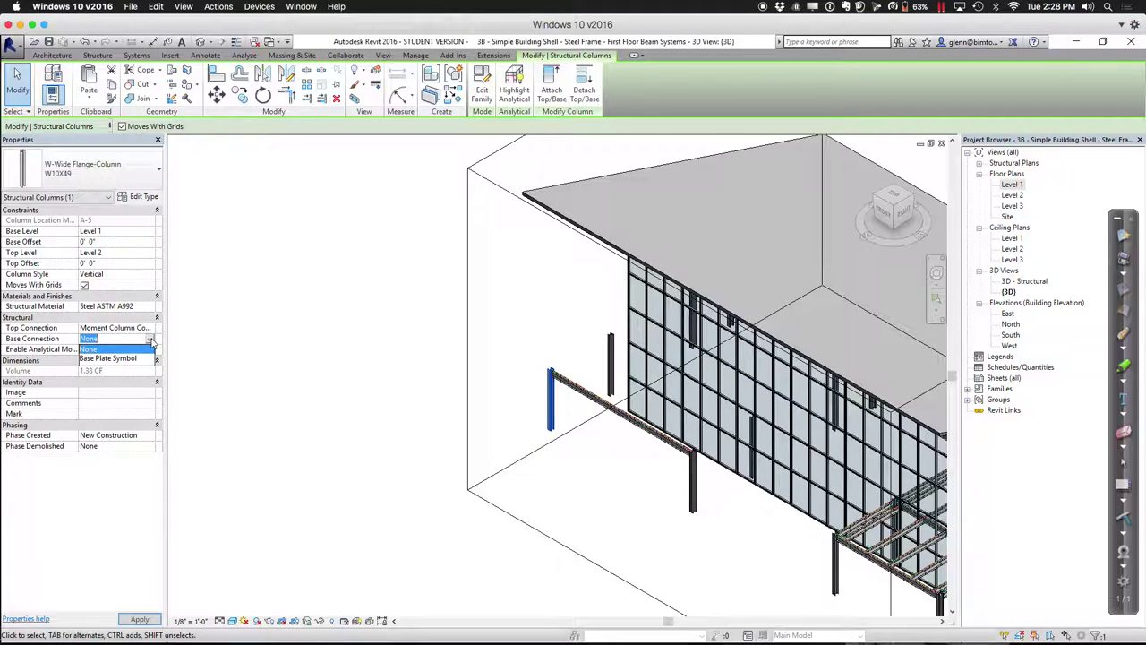
{"action": "left_click", "coordinate": [134, 358]}
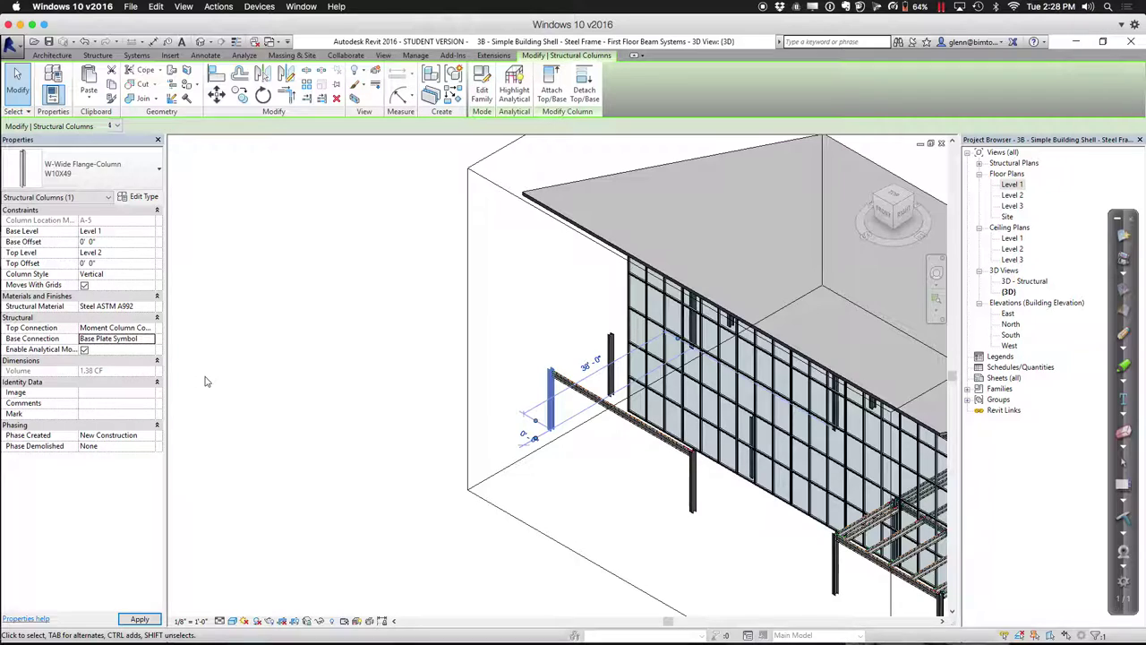
{"action": "left_click", "coordinate": [232, 453]}
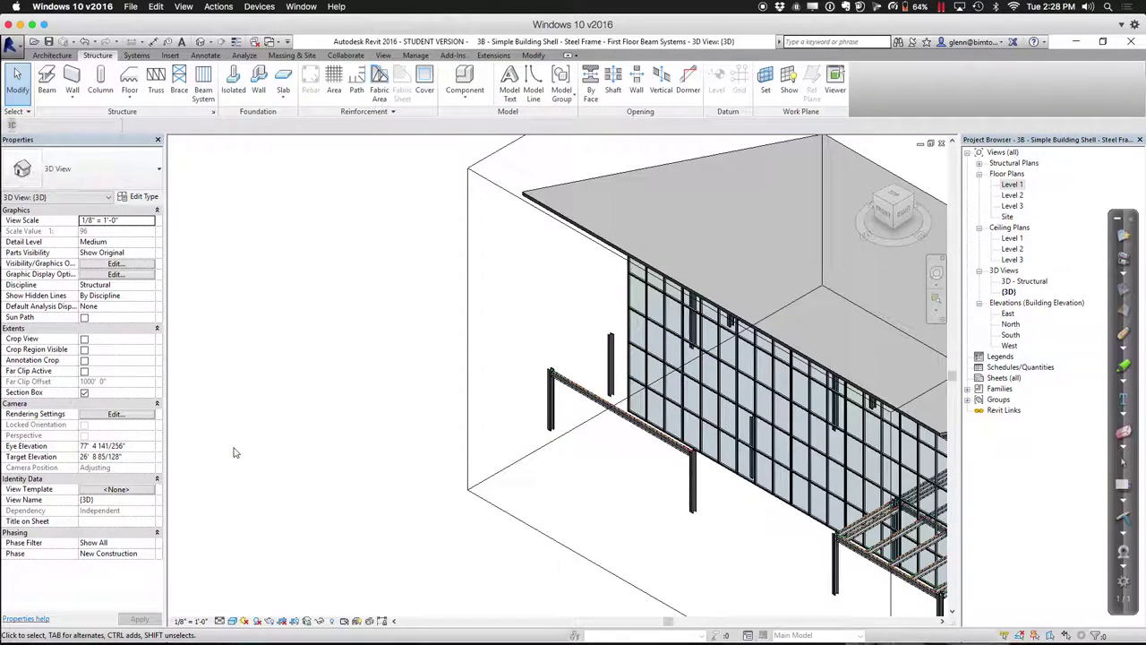
Inspect the joint between the front beam and its outer column up close, and select the analytical beam there
{"action": "left_click", "coordinate": [936, 298]}
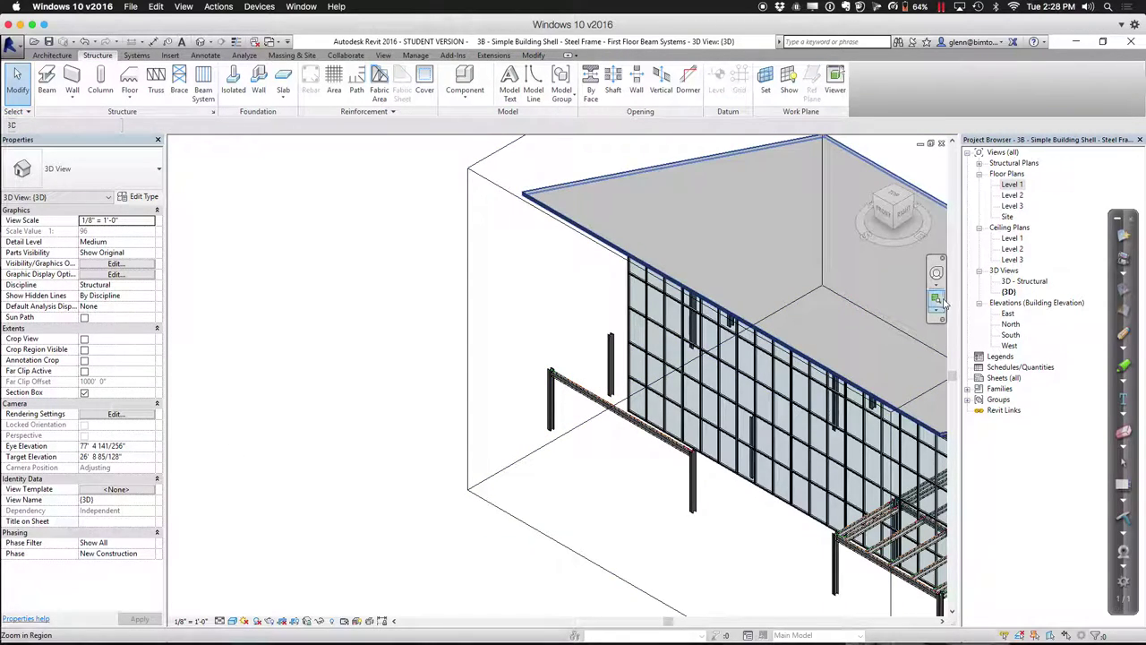
{"action": "left_click_drag", "start_coordinate": [534, 345], "coordinate": [584, 420]}
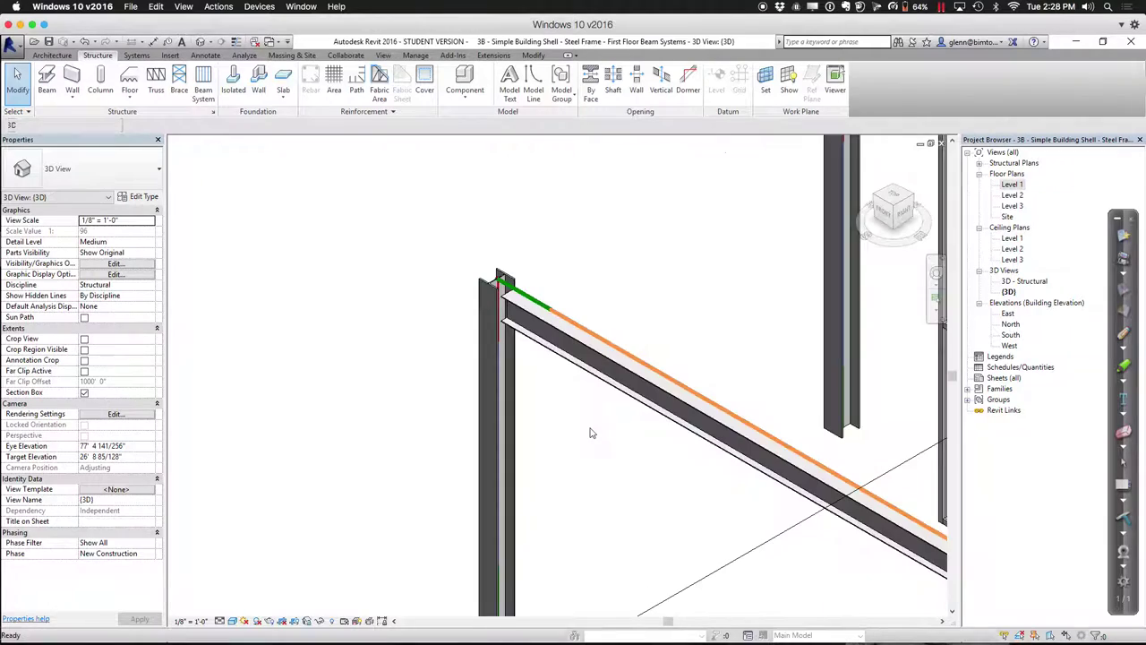
{"action": "left_click", "coordinate": [559, 324]}
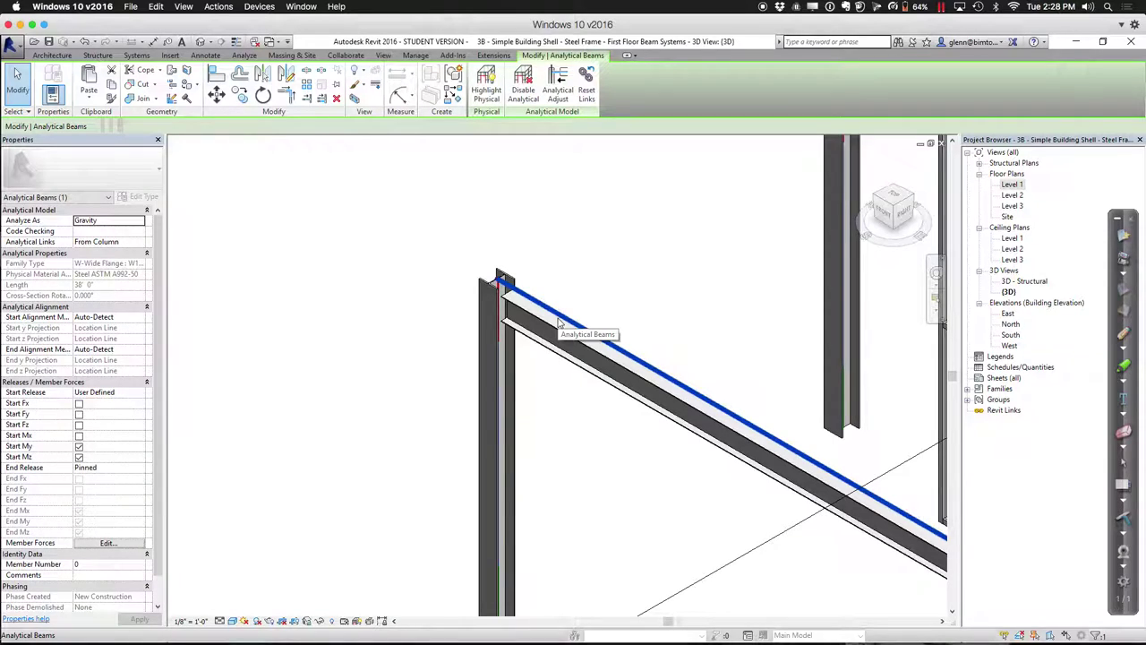